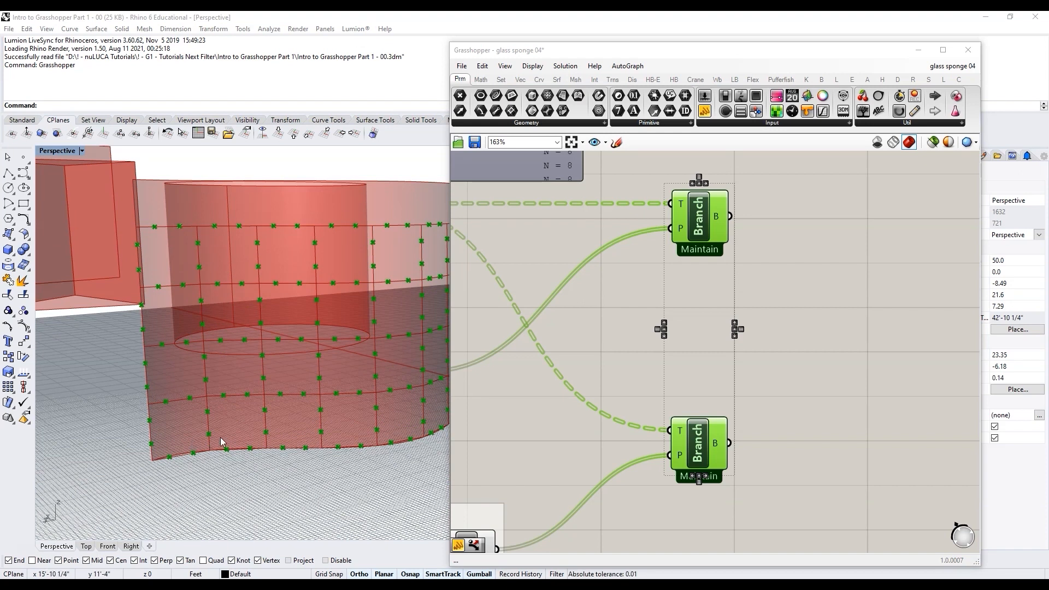
# Step: Add a List Item component beside the upper Tree Branch component
pyautogui.click(540, 365)
pyautogui.click(698, 215)
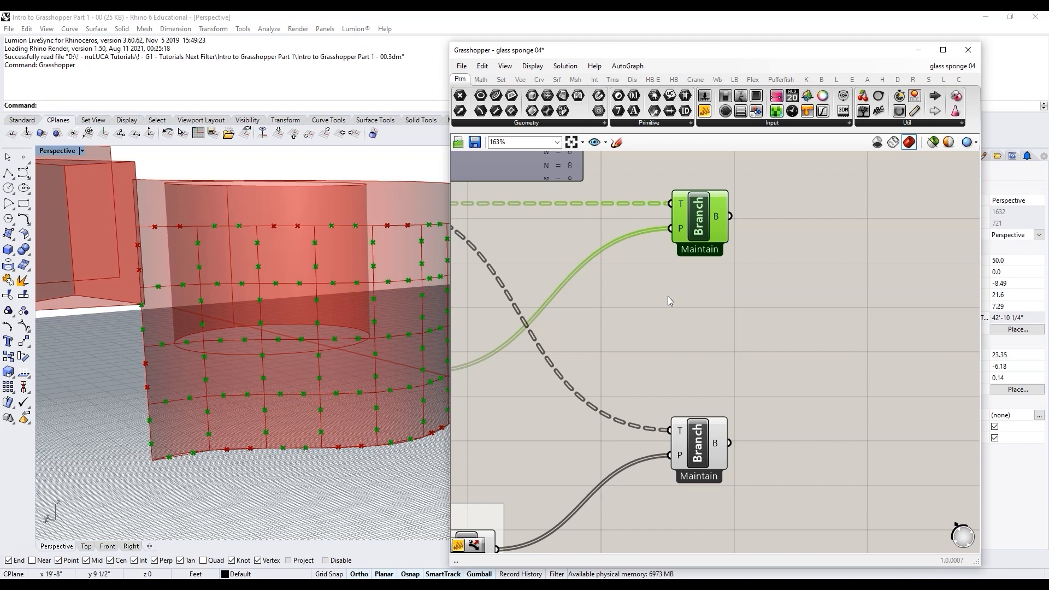
pyautogui.scroll(-2, 594, 322)
pyautogui.scroll(2, 732, 273)
pyautogui.doubleClick(736, 265)
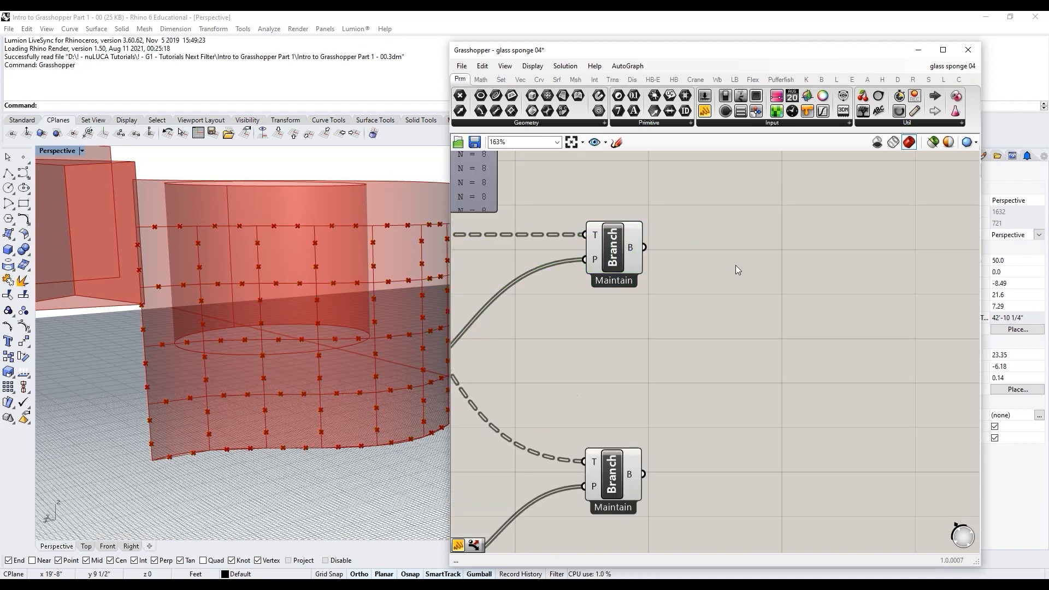
pyautogui.write('li')
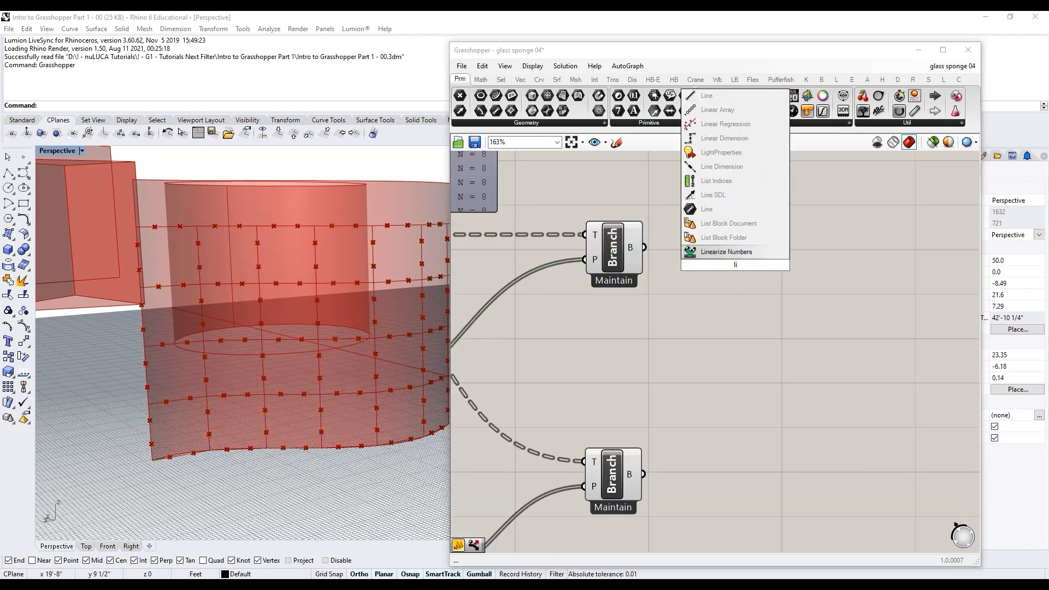
pyautogui.write('st i')
pyautogui.press('Return')
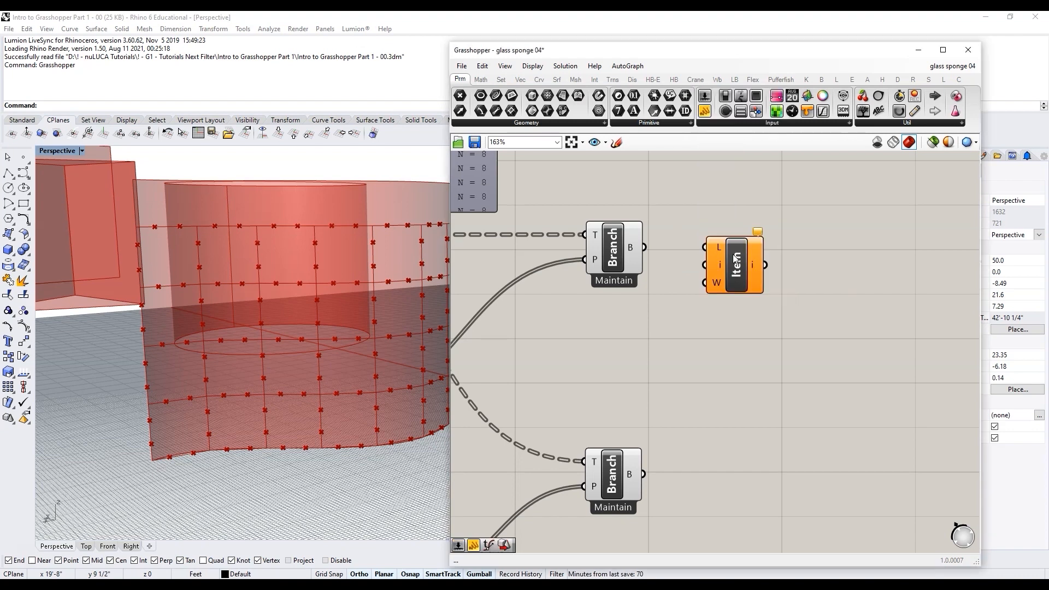
pyautogui.scroll(-2, 647, 275)
pyautogui.moveTo(698, 269); pyautogui.dragTo(680, 271)
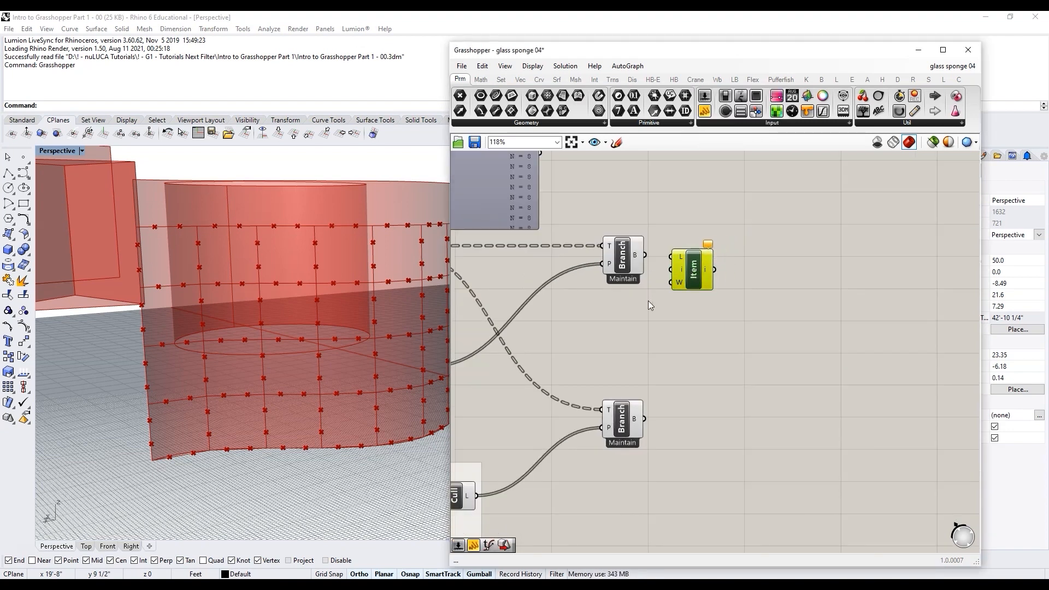
# Step: Add a two-point Line component beside the List Item and duplicate it into a vertical stack of four
pyautogui.scroll(1, 726, 273)
pyautogui.doubleClick(752, 259)
pyautogui.write('line')
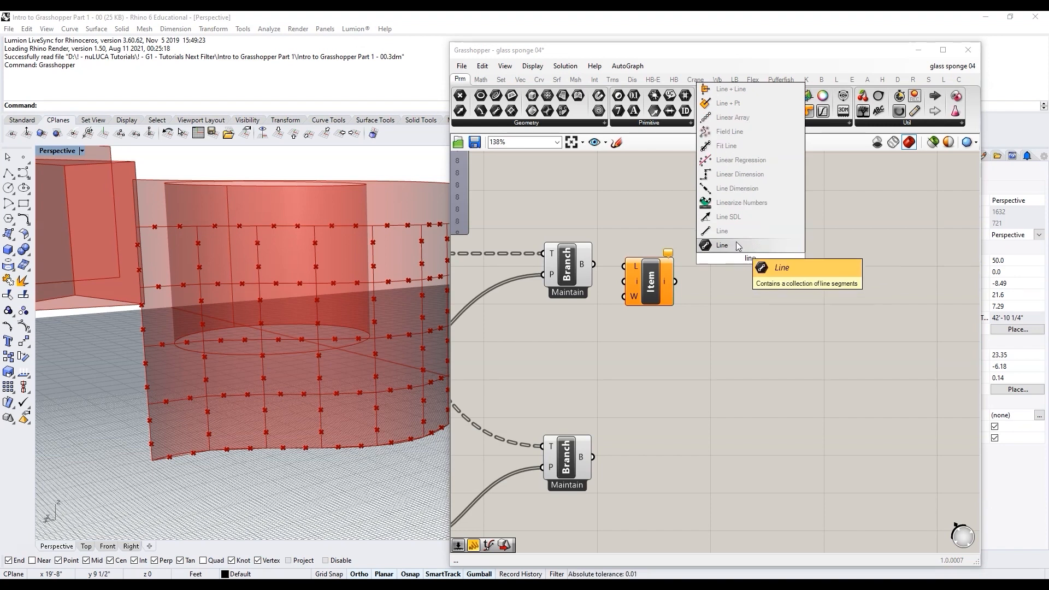
pyautogui.click(729, 232)
pyautogui.keyDown('alt'); pyautogui.moveTo(749, 249); pyautogui.dragTo(751, 285); pyautogui.keyUp('alt')
pyautogui.moveTo(785, 291); pyautogui.dragTo(745, 236)
pyautogui.click(780, 354)
pyautogui.click(746, 230)
pyautogui.click(829, 270)
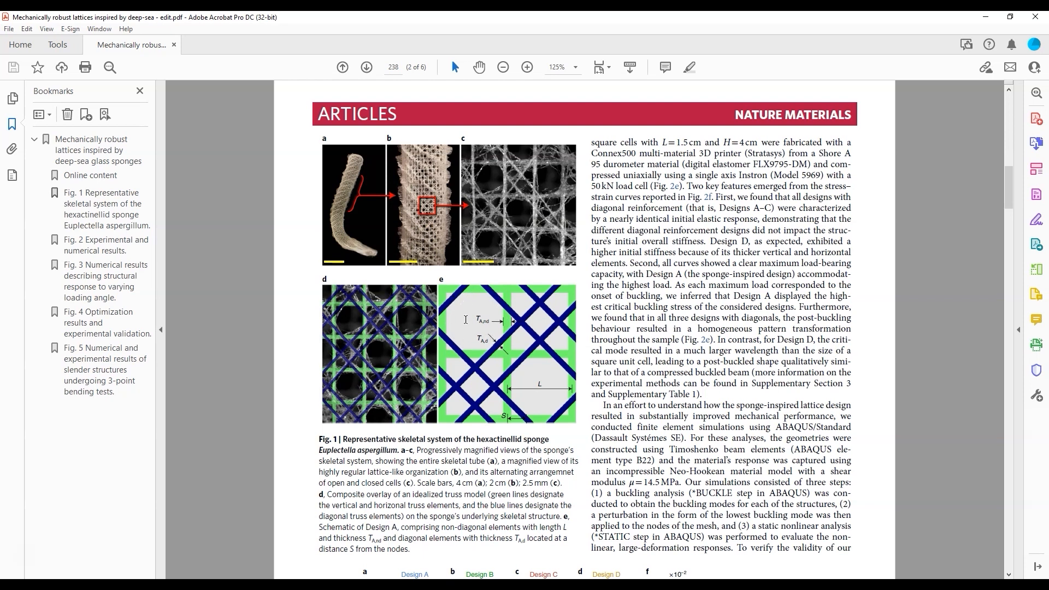
# Step: Return to Grasshopper and duplicate the stack of four Line components beside the lower Tree Branch component
pyautogui.hotkey('alt', 'Tab')
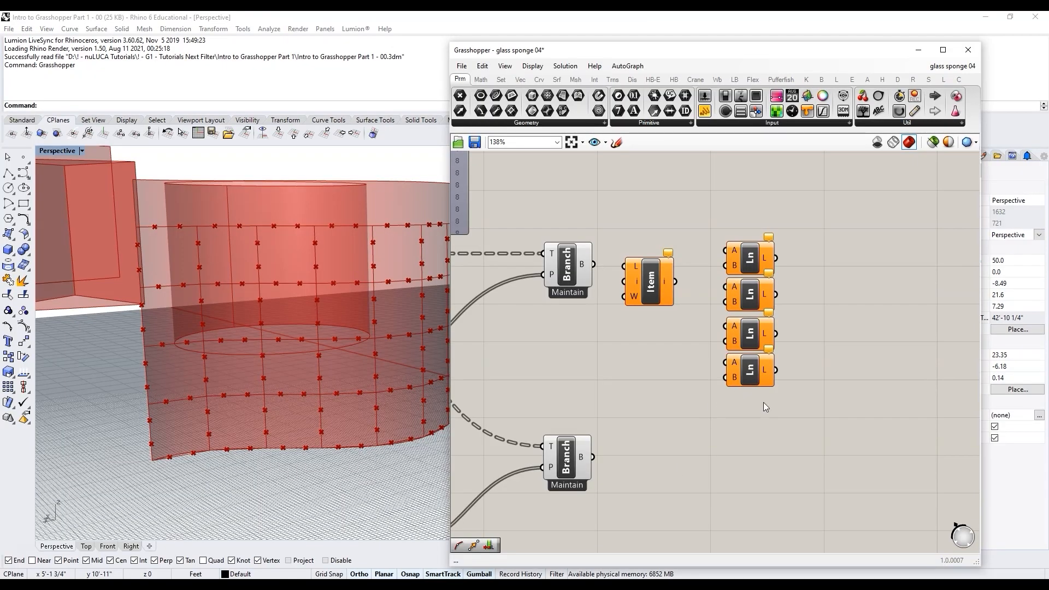
pyautogui.moveTo(819, 375); pyautogui.dragTo(628, 208)
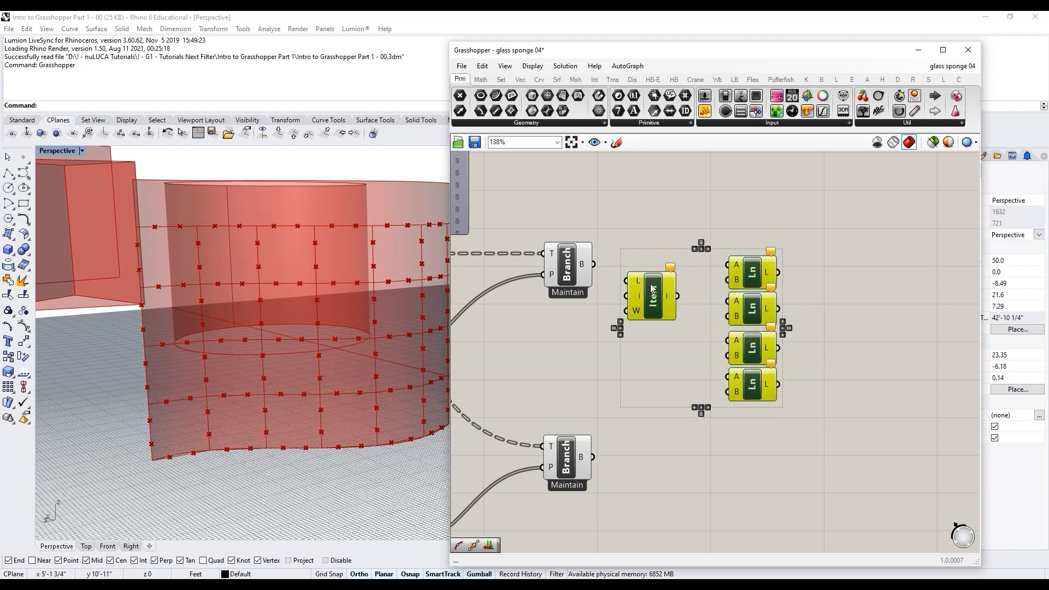
pyautogui.keyDown('alt'); pyautogui.moveTo(651, 271); pyautogui.dragTo(650, 474); pyautogui.keyUp('alt')
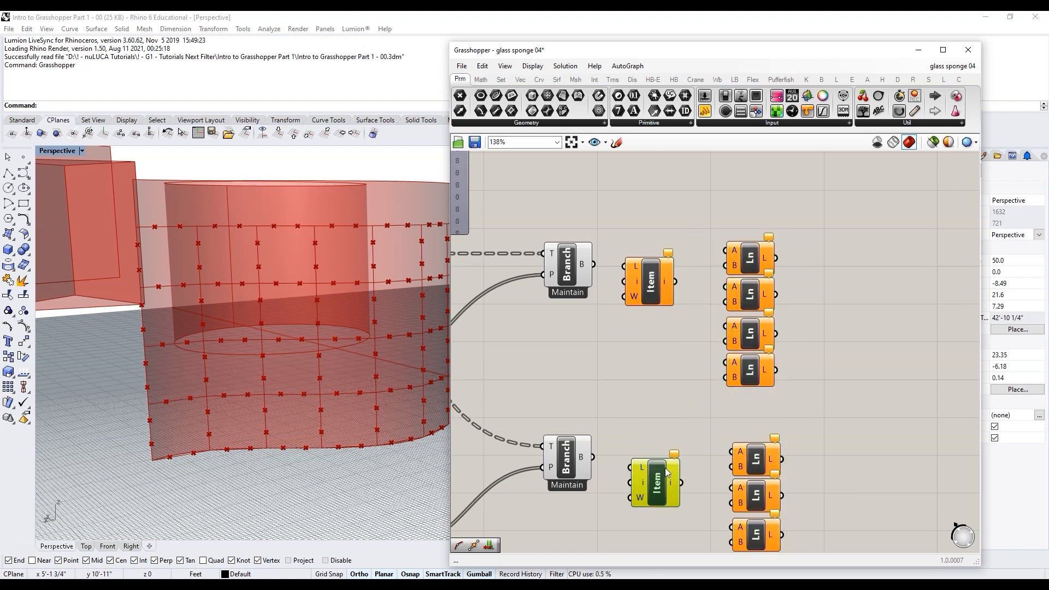
# Step: Connect the upper Tree Branch output to the List Item's list input and check its index input
pyautogui.moveTo(596, 271); pyautogui.dragTo(623, 266)
pyautogui.click(637, 269)
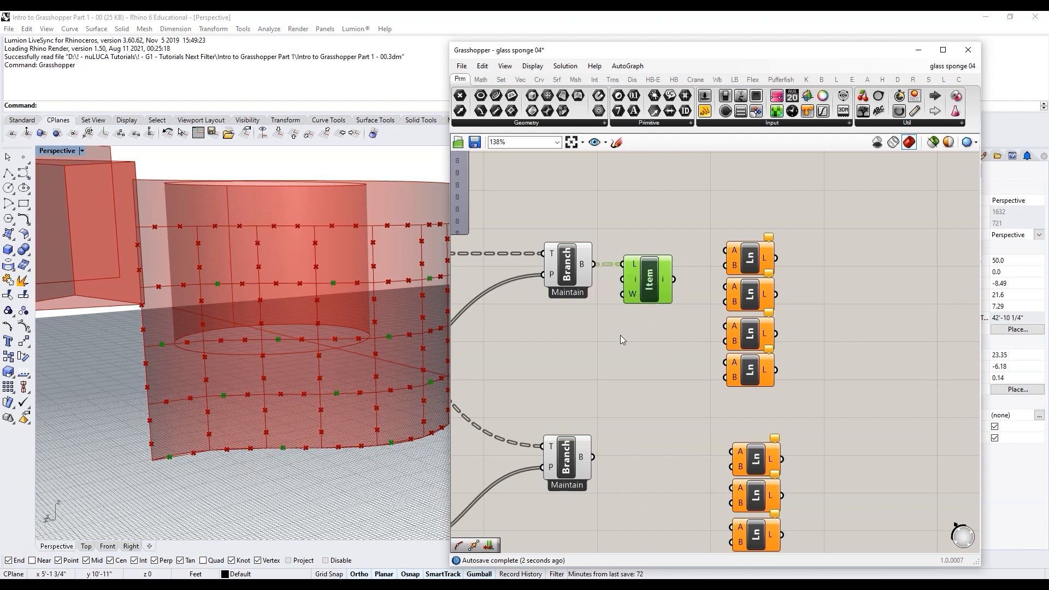
pyautogui.scroll(2, 621, 336)
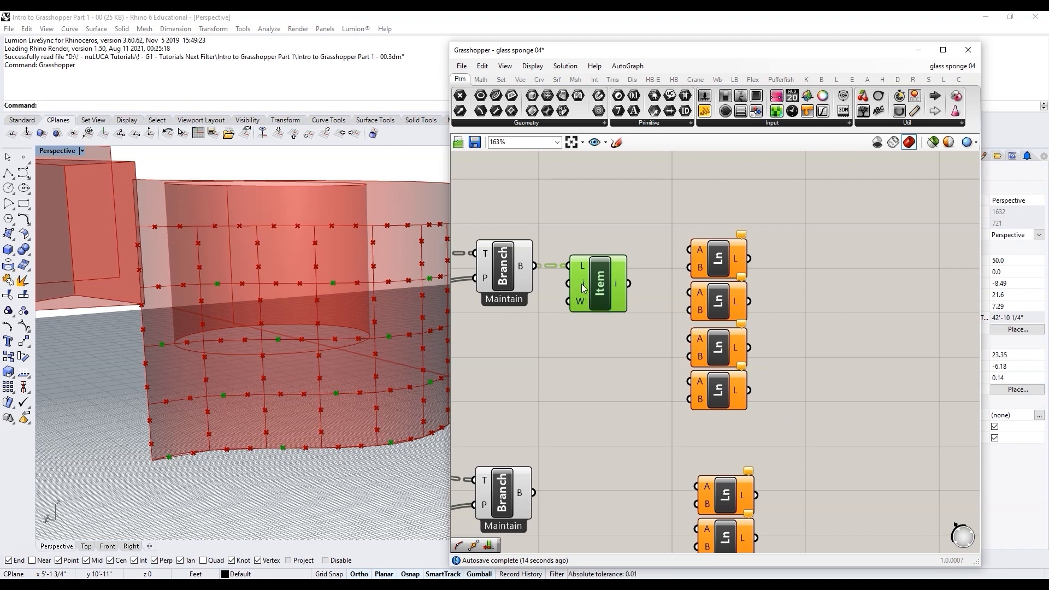
pyautogui.moveTo(584, 288)
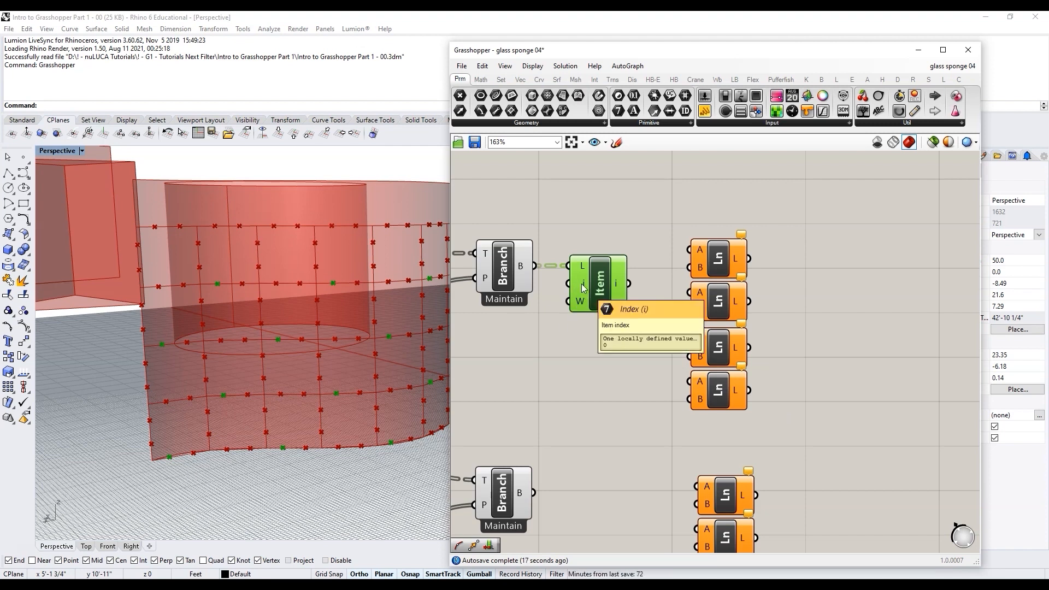
pyautogui.scroll(2, 604, 324)
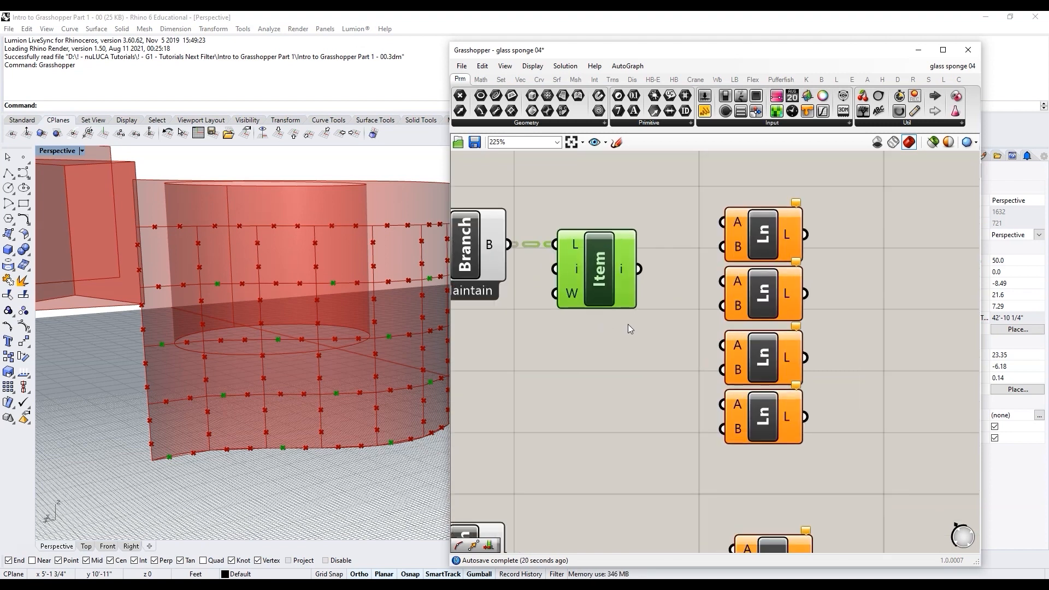
pyautogui.scroll(-2, 689, 330)
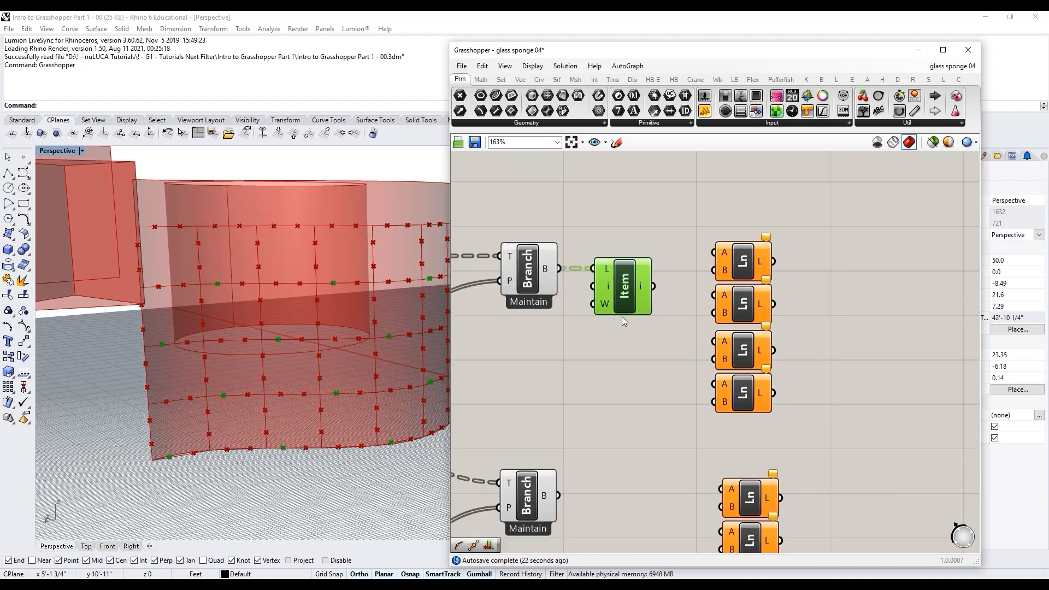
# Step: Add item outputs +1 through +7 to the List Item component
pyautogui.scroll(5, 618, 316)
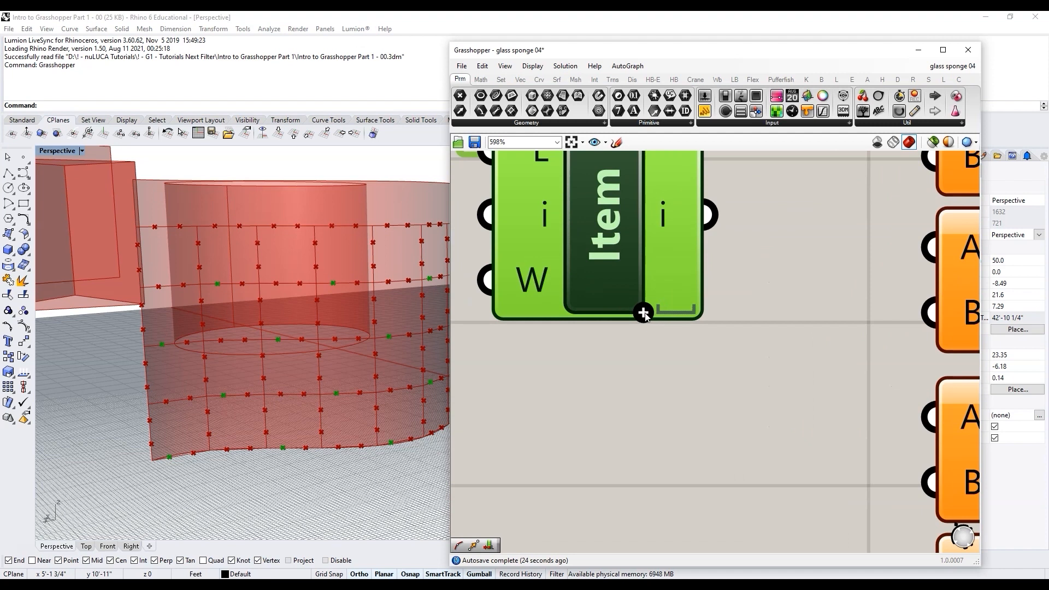
pyautogui.click(643, 312)
pyautogui.click(645, 314)
pyautogui.click(645, 314)
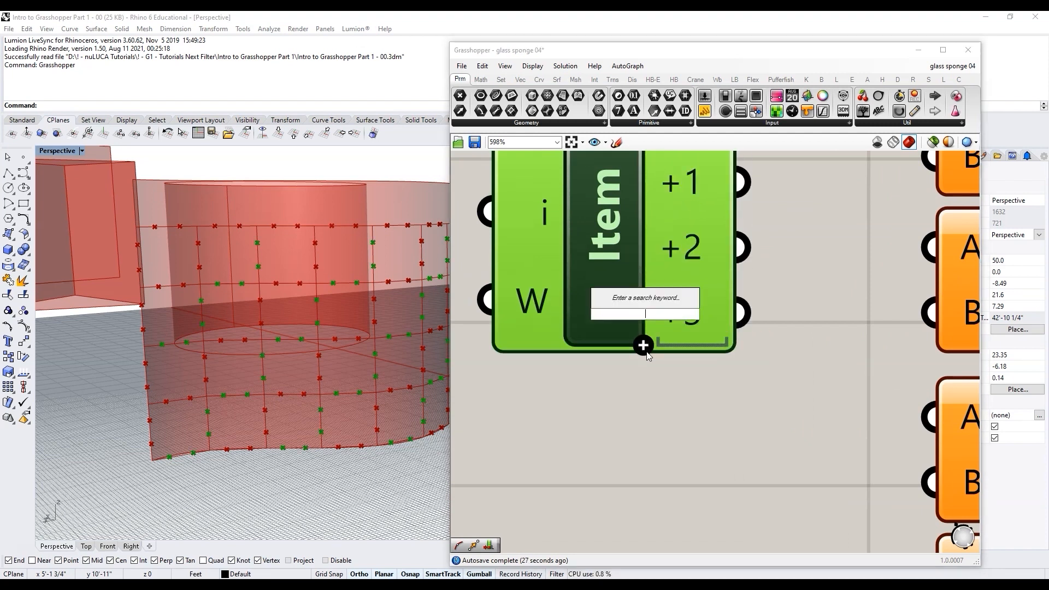
pyautogui.click(645, 346)
pyautogui.click(644, 379)
pyautogui.moveTo(651, 440); pyautogui.dragTo(659, 410, button='right')
pyautogui.click(652, 381)
pyautogui.click(651, 417)
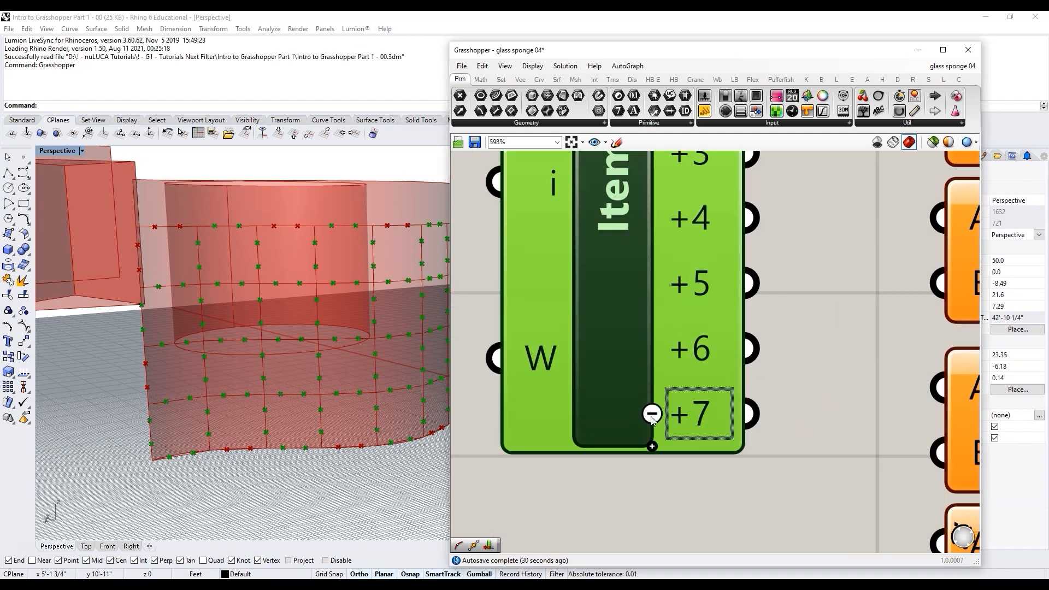
pyautogui.scroll(-5, 566, 342)
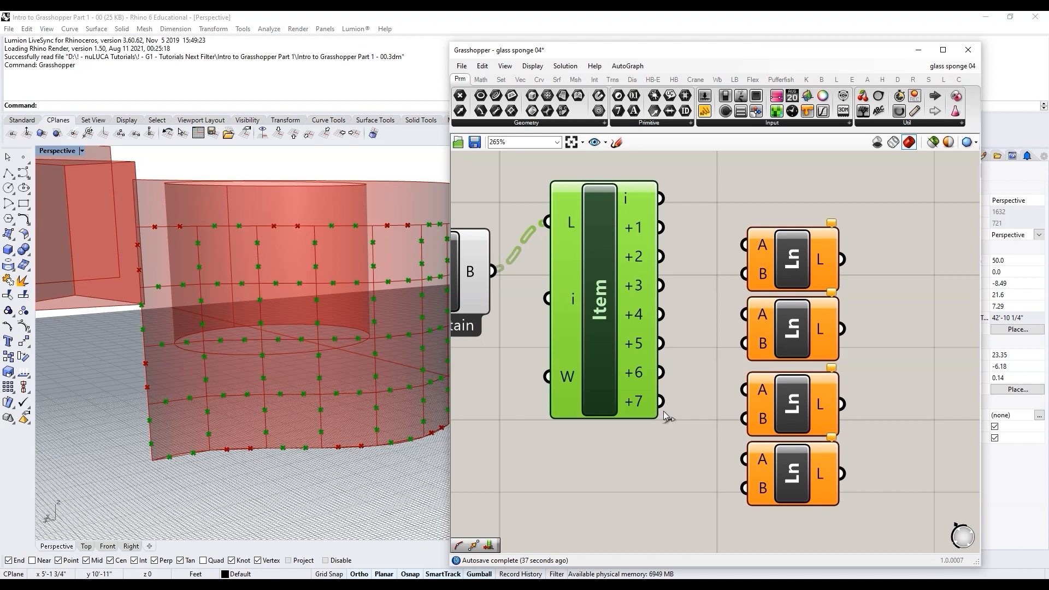
pyautogui.scroll(-2, 696, 356)
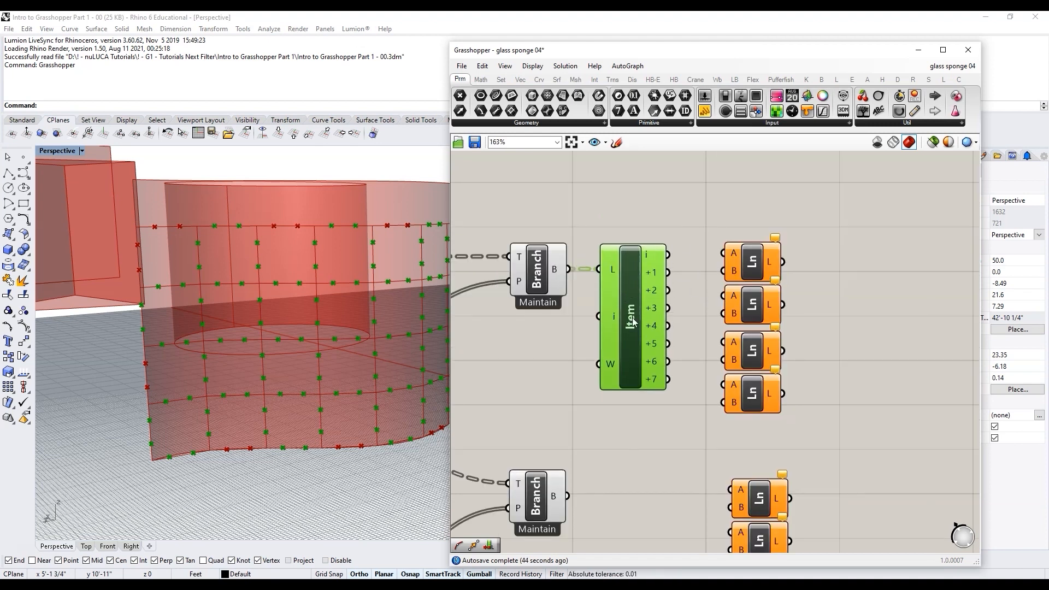
# Step: Wire List Item output i to input A and output +3 to input B of the first Line component
pyautogui.click(692, 300)
pyautogui.scroll(2, 689, 280)
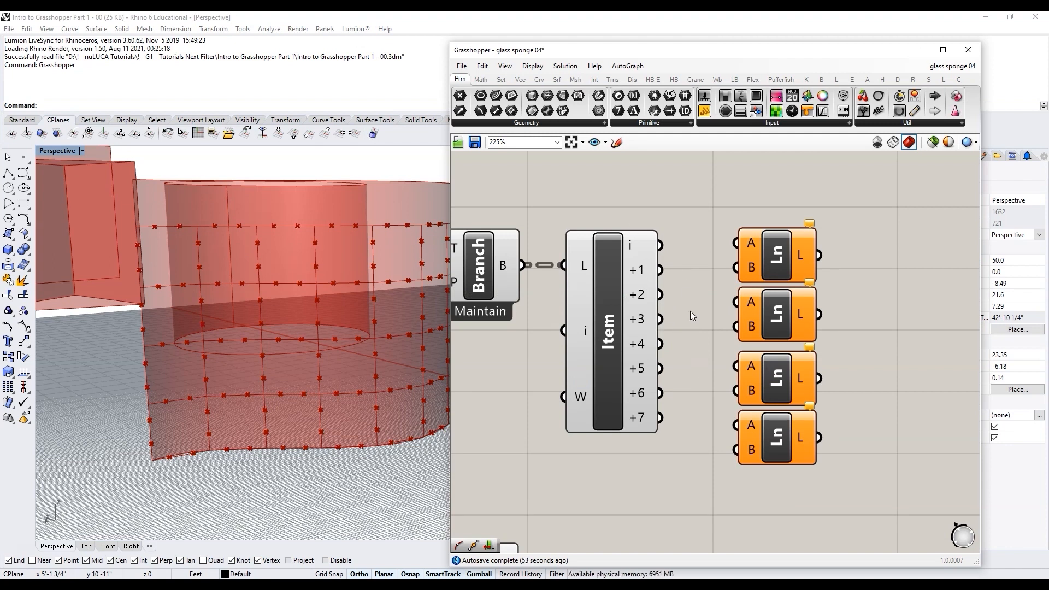
pyautogui.moveTo(661, 245); pyautogui.dragTo(730, 251)
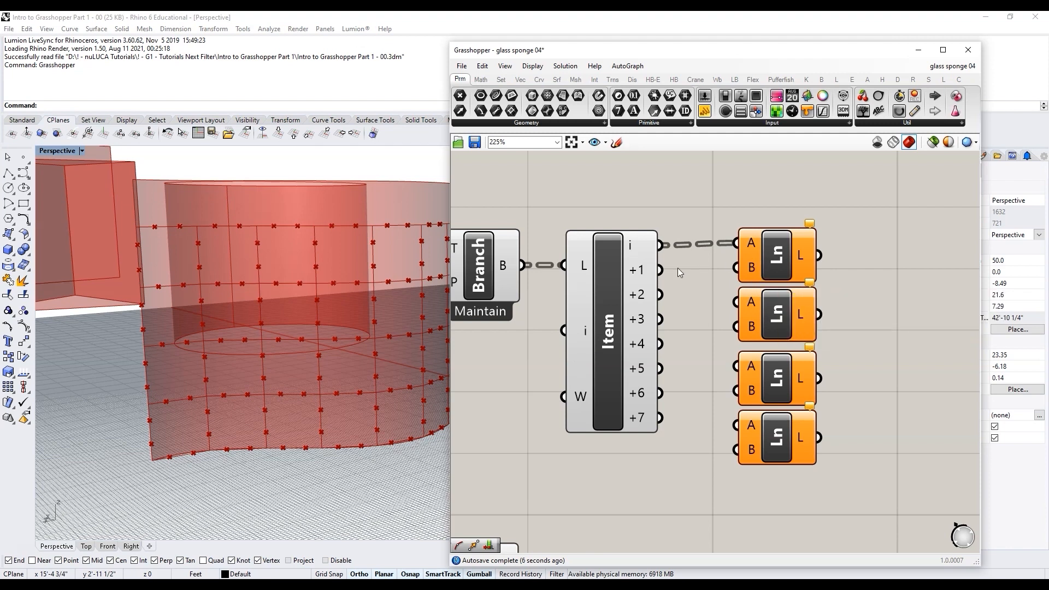
pyautogui.moveTo(662, 272); pyautogui.dragTo(736, 267)
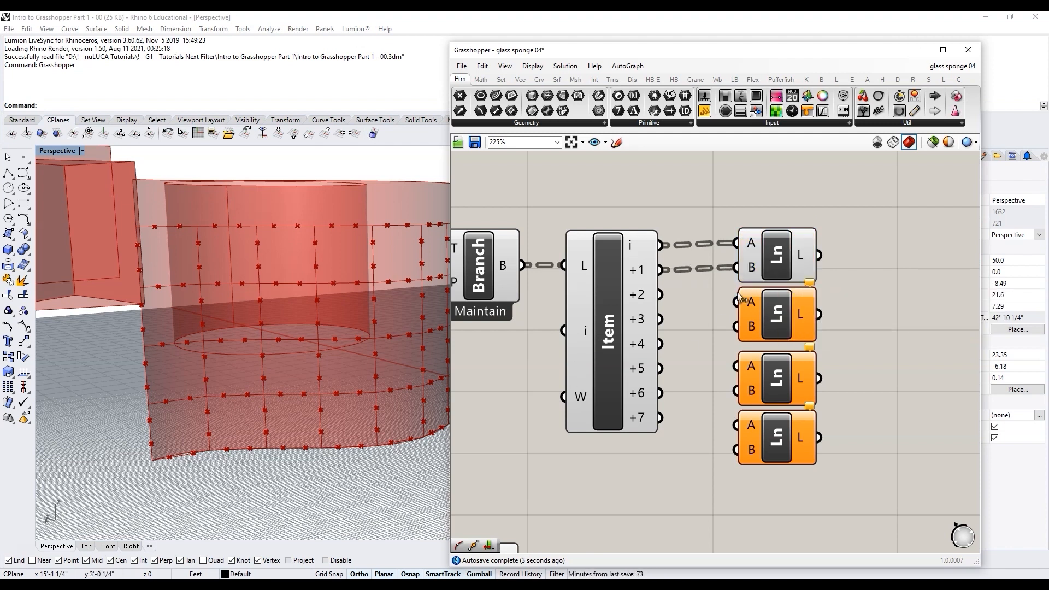
pyautogui.moveTo(660, 295); pyautogui.dragTo(719, 280)
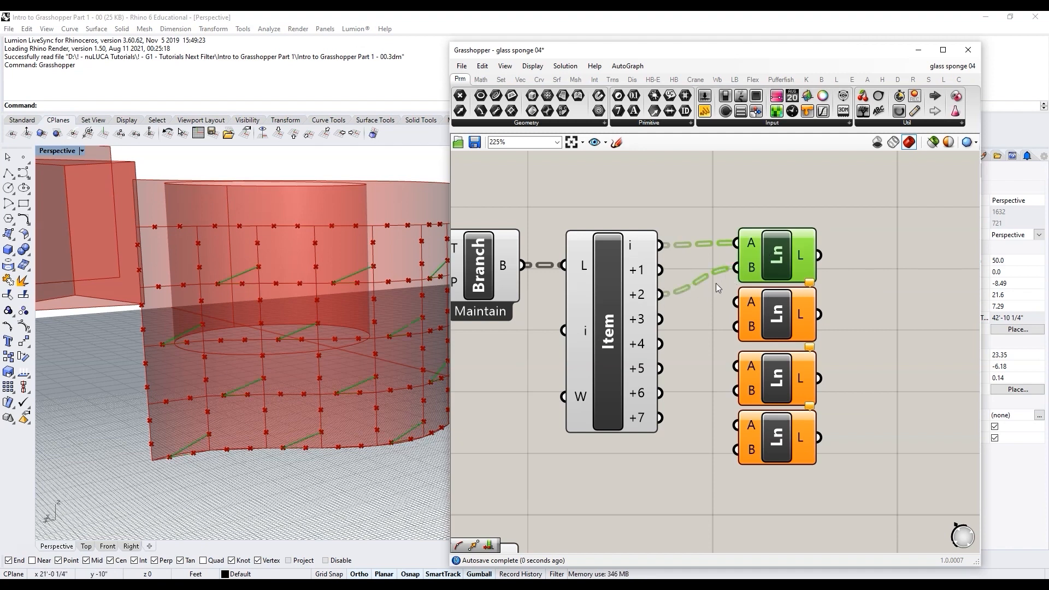
pyautogui.moveTo(660, 319); pyautogui.dragTo(735, 268)
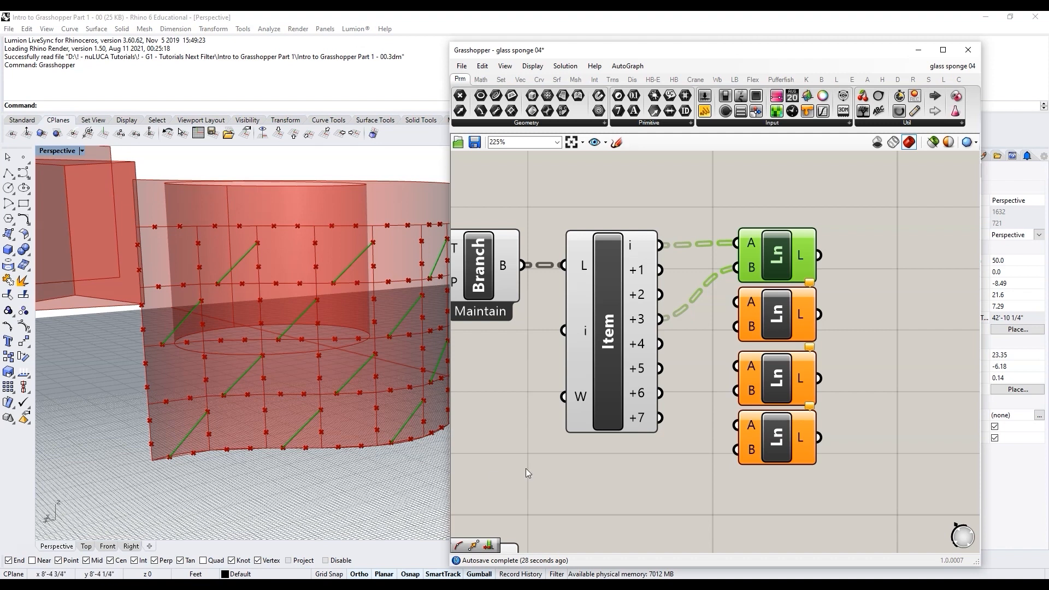
# Step: Wire List Item output +1 to input A and output +6 to input B of the second Line component
pyautogui.moveTo(660, 270); pyautogui.dragTo(736, 302)
pyautogui.click(776, 314)
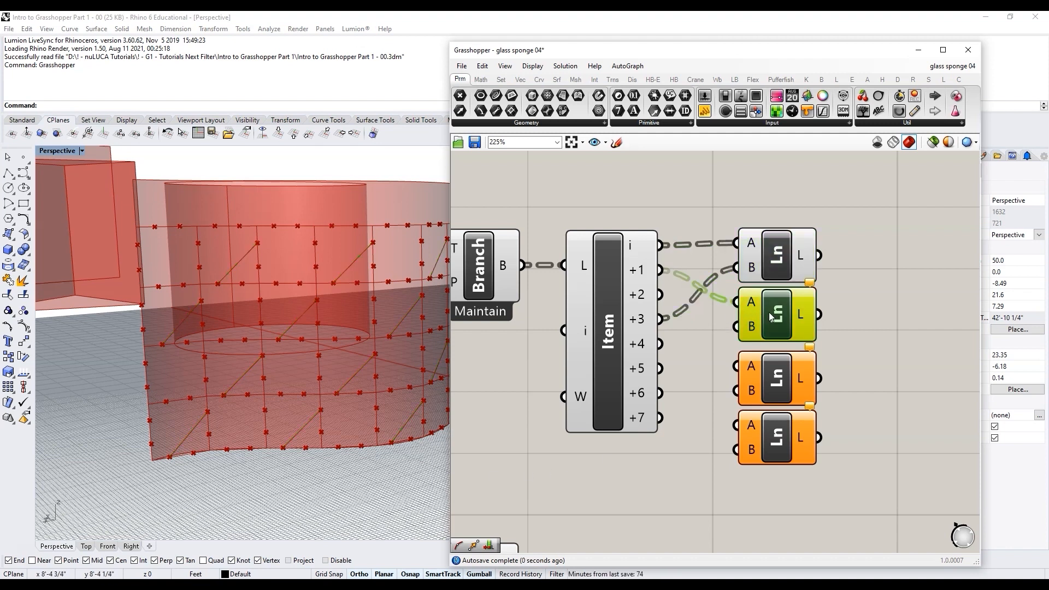
pyautogui.moveTo(662, 295); pyautogui.dragTo(735, 326)
pyautogui.moveTo(661, 320); pyautogui.dragTo(735, 327)
pyautogui.moveTo(661, 344); pyautogui.dragTo(736, 327)
pyautogui.moveTo(662, 369); pyautogui.dragTo(736, 327)
pyautogui.moveTo(661, 393); pyautogui.dragTo(735, 327)
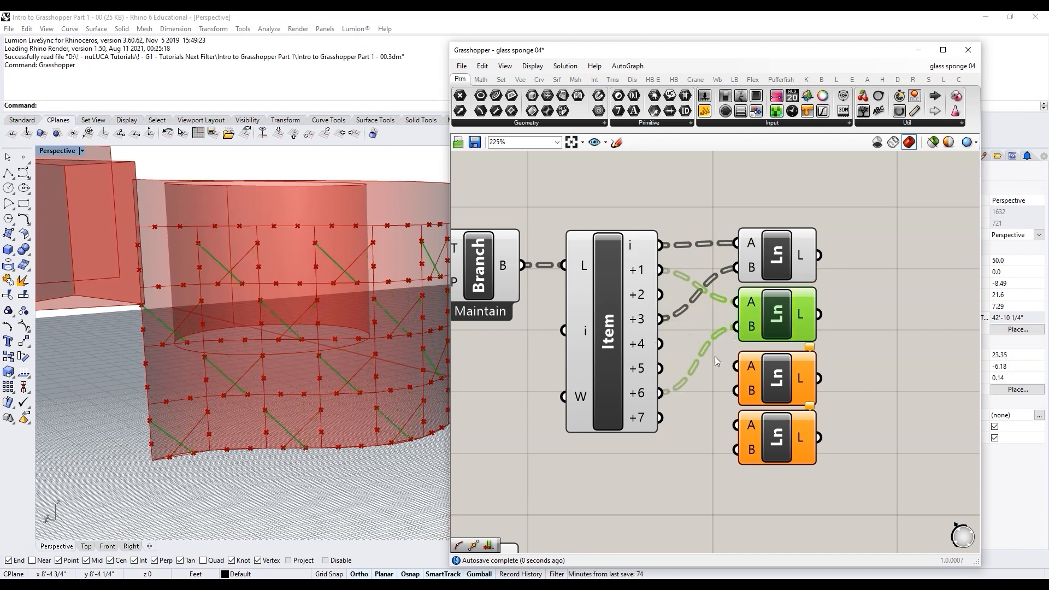
# Step: Wire List Item output +2 to input A and output +5 to input B of the third Line component
pyautogui.moveTo(661, 295); pyautogui.dragTo(736, 366)
pyautogui.click(792, 382)
pyautogui.moveTo(644, 299)
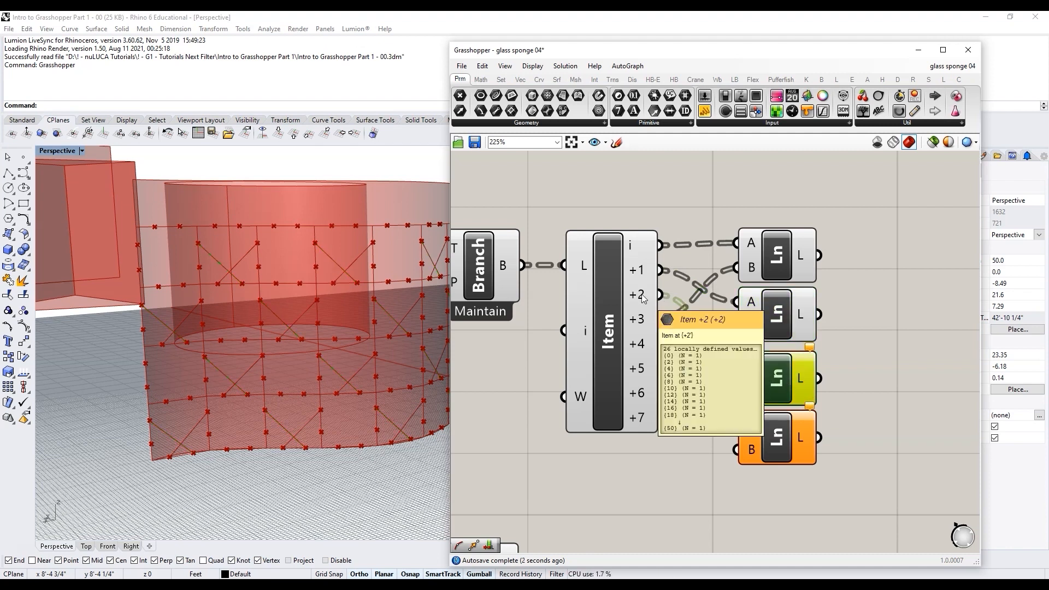
pyautogui.moveTo(660, 344); pyautogui.dragTo(725, 390)
pyautogui.moveTo(660, 368); pyautogui.dragTo(735, 389)
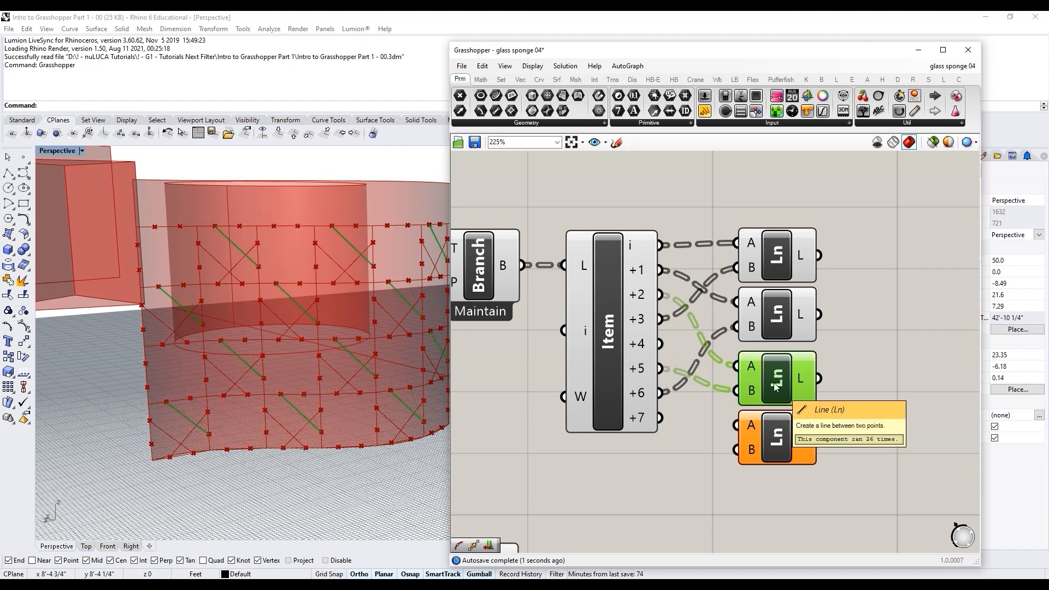
# Step: Wire List Item output +4 to input A and output +7 to input B of the fourth Line component
pyautogui.moveTo(660, 344); pyautogui.dragTo(735, 426)
pyautogui.moveTo(660, 369); pyautogui.dragTo(736, 450)
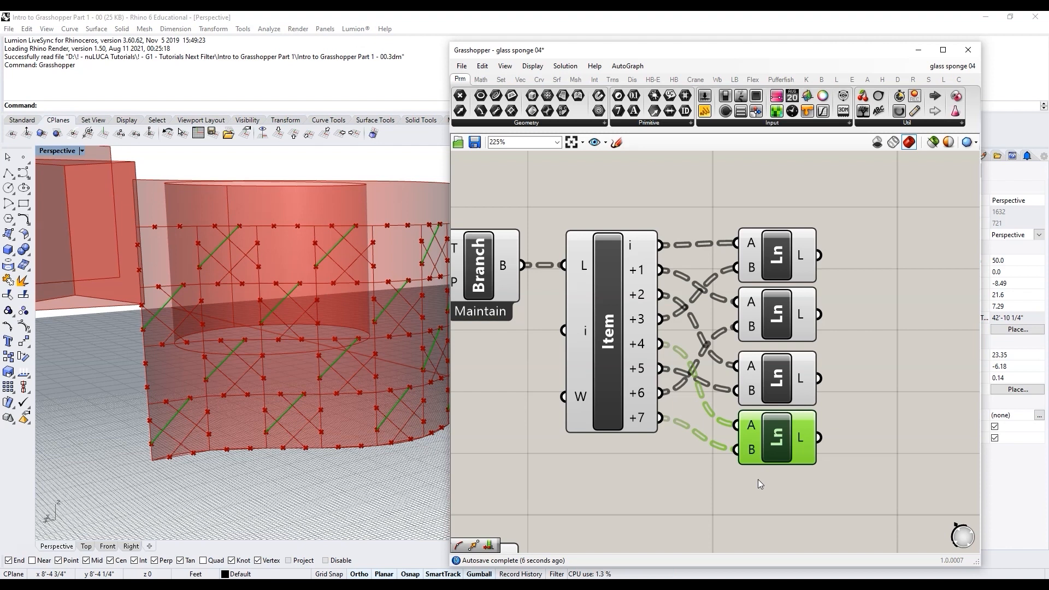
pyautogui.click(861, 411)
# Step: Duplicate the eight-output List Item beside the lower Line components and connect its list input to the lower Tree Branch output
pyautogui.moveTo(595, 290); pyautogui.dragTo(592, 311)
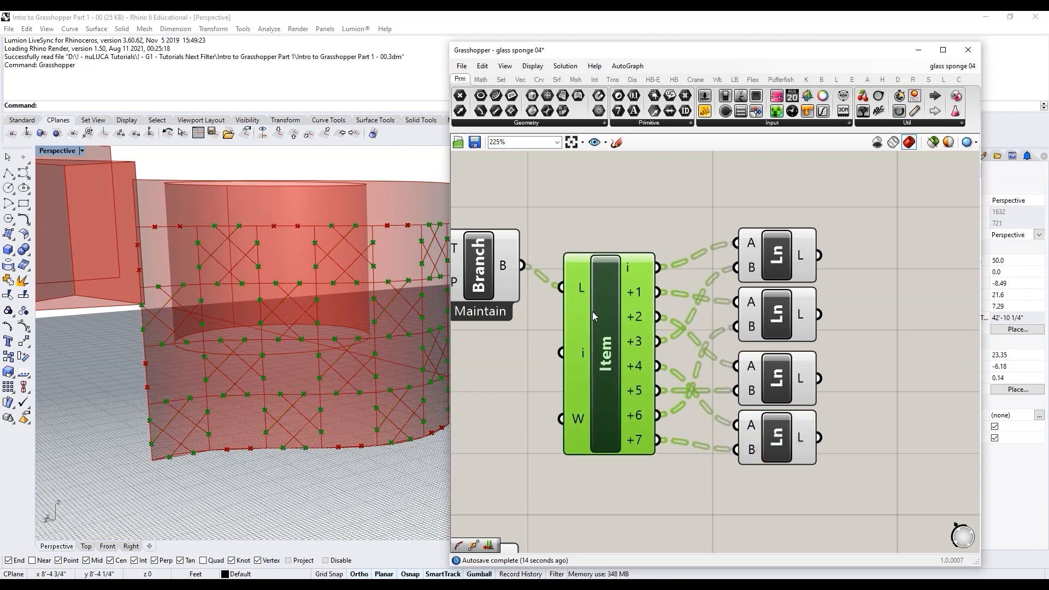
pyautogui.scroll(-4, 592, 312)
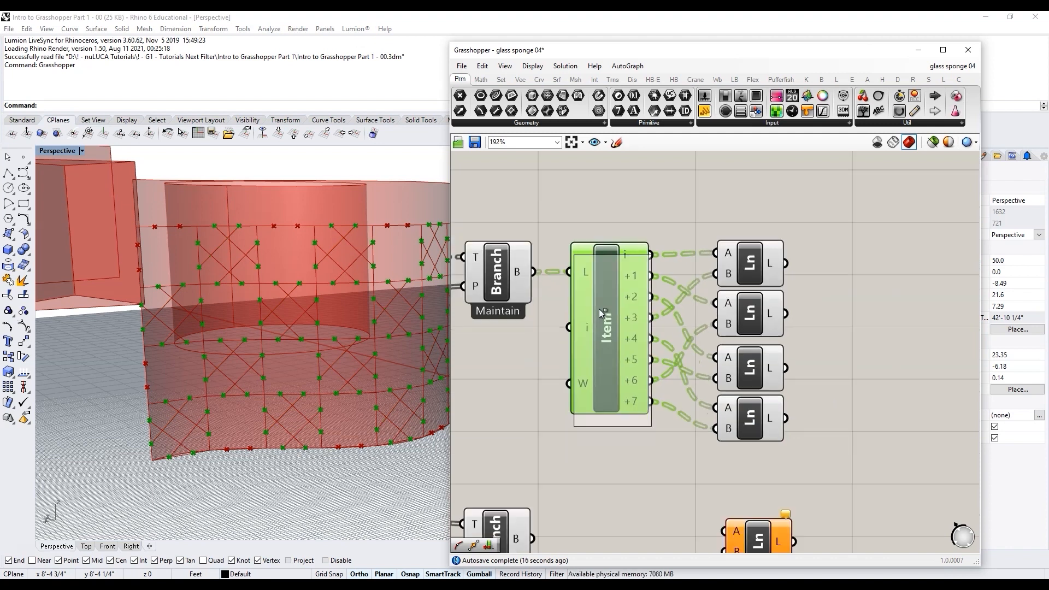
pyautogui.hotkey('ctrl', 'c')
pyautogui.hotkey('ctrl', 'v')
pyautogui.scroll(3, 578, 464)
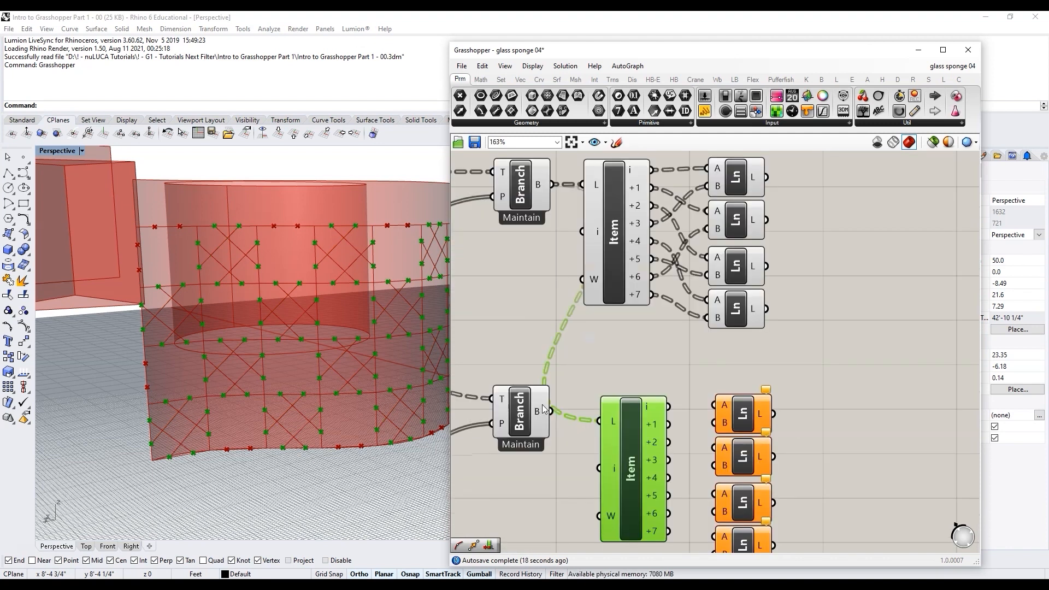
pyautogui.click(521, 418)
pyautogui.moveTo(626, 422); pyautogui.dragTo(624, 414)
# Step: Wire the lower List Item's output i to input A and output +7 to input B of the first lower Line component
pyautogui.scroll(-2, 624, 414)
pyautogui.scroll(4, 619, 333)
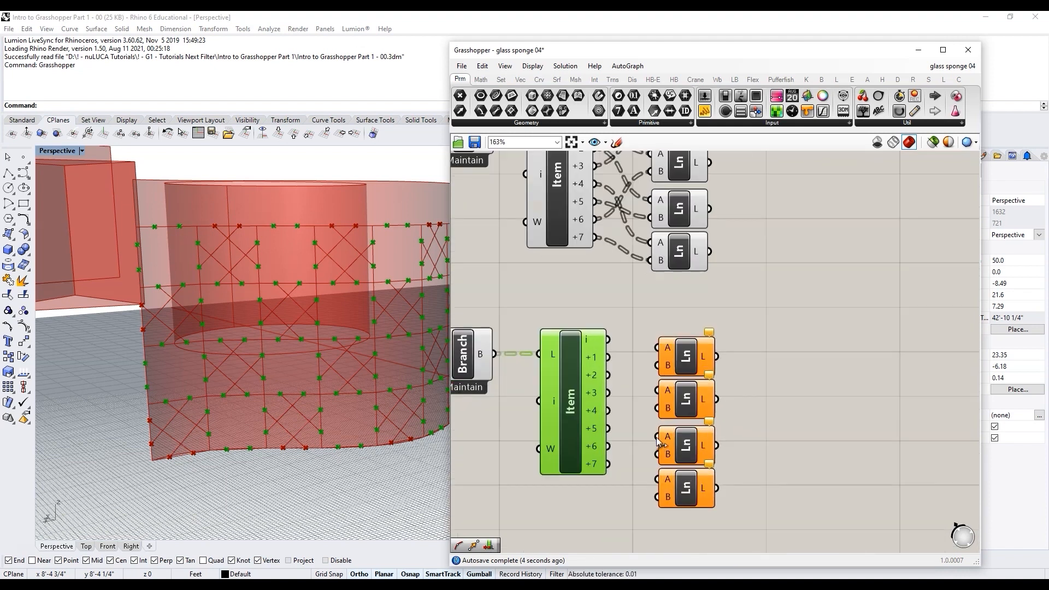
pyautogui.moveTo(601, 323); pyautogui.dragTo(657, 331)
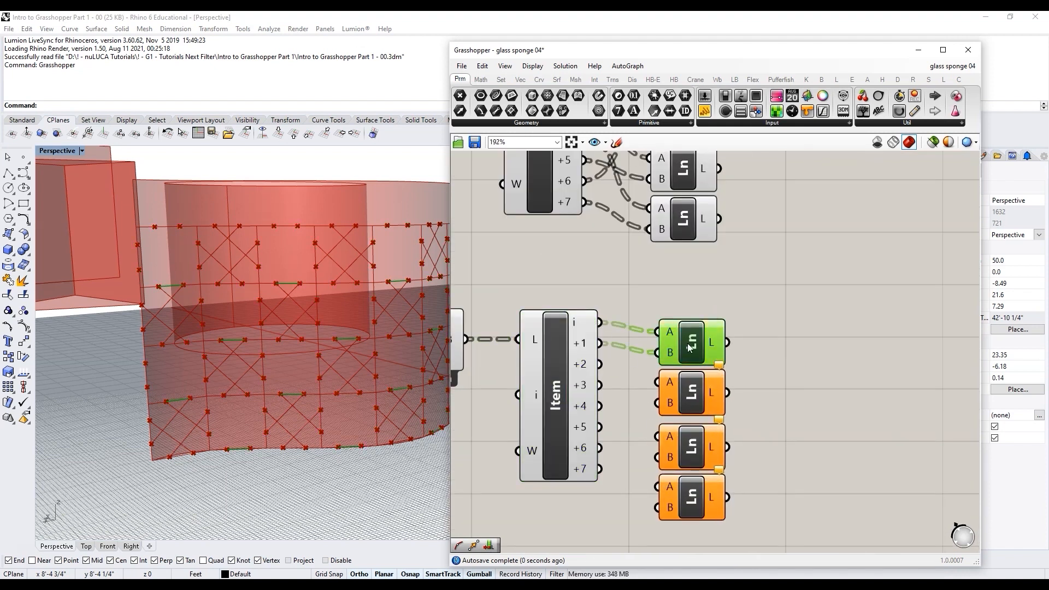
pyautogui.moveTo(601, 385); pyautogui.dragTo(640, 372)
pyautogui.moveTo(601, 406); pyautogui.dragTo(657, 353)
pyautogui.moveTo(601, 427); pyautogui.dragTo(657, 353)
pyautogui.moveTo(601, 448); pyautogui.dragTo(656, 353)
pyautogui.moveTo(601, 469); pyautogui.dragTo(657, 382)
# Step: Wire List Item outputs +1 and +2 to A and B of the second lower Line, and +3 and +4 to the third
pyautogui.click(668, 377)
pyautogui.moveTo(601, 365); pyautogui.dragTo(656, 405)
pyautogui.click(664, 440)
pyautogui.moveTo(601, 385); pyautogui.dragTo(657, 436)
pyautogui.moveTo(601, 406); pyautogui.dragTo(657, 457)
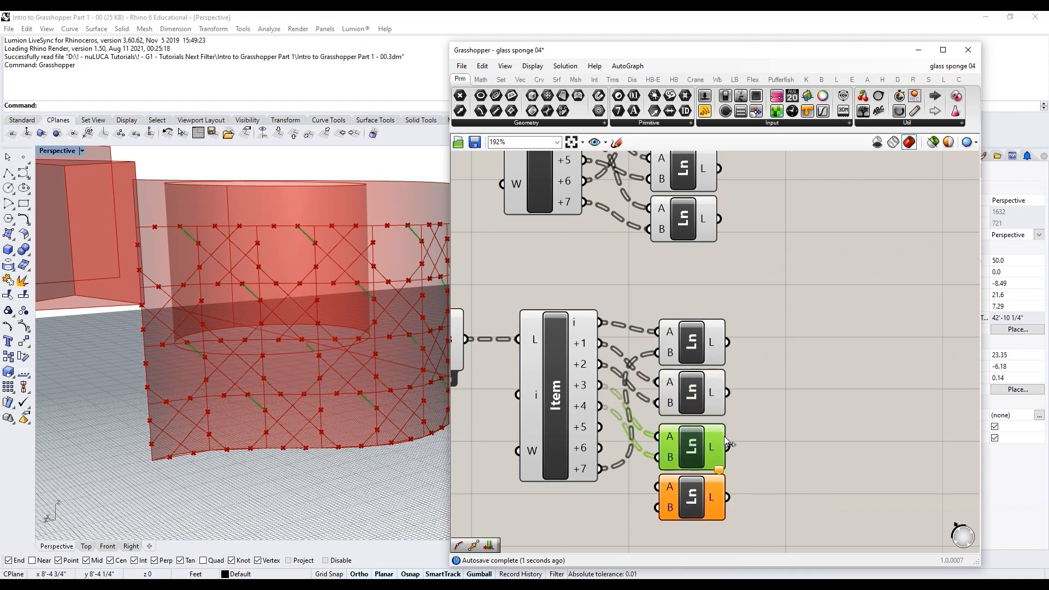
# Step: Wire List Item output +5 to input A and output +6 to input B of the fourth lower Line component
pyautogui.click(703, 504)
pyautogui.moveTo(601, 427); pyautogui.dragTo(657, 486)
pyautogui.moveTo(601, 448); pyautogui.dragTo(657, 508)
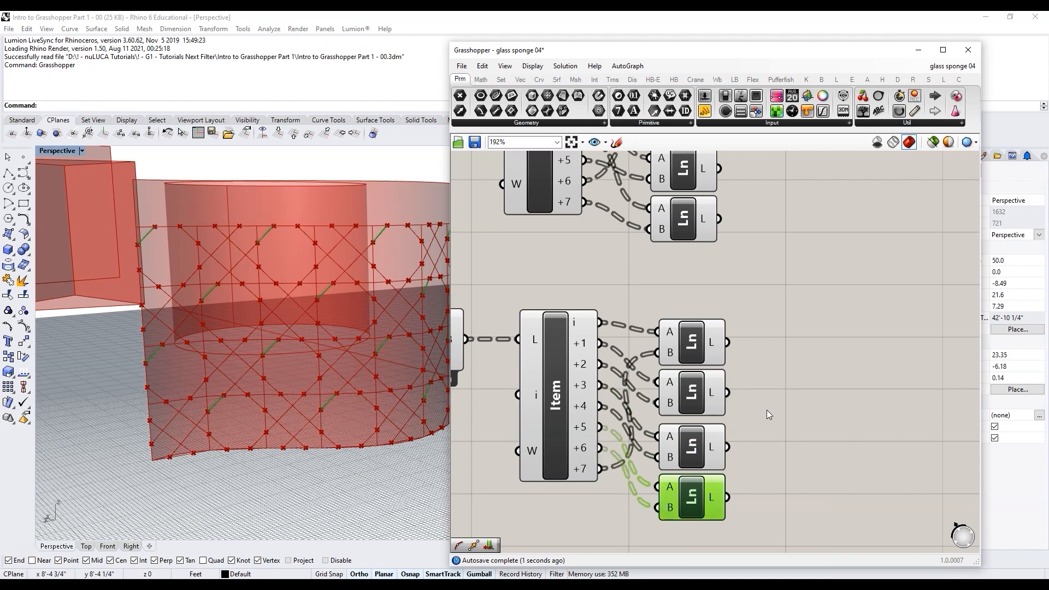
pyautogui.click(828, 403)
pyautogui.moveTo(235, 382); pyautogui.dragTo(281, 421, button='right')
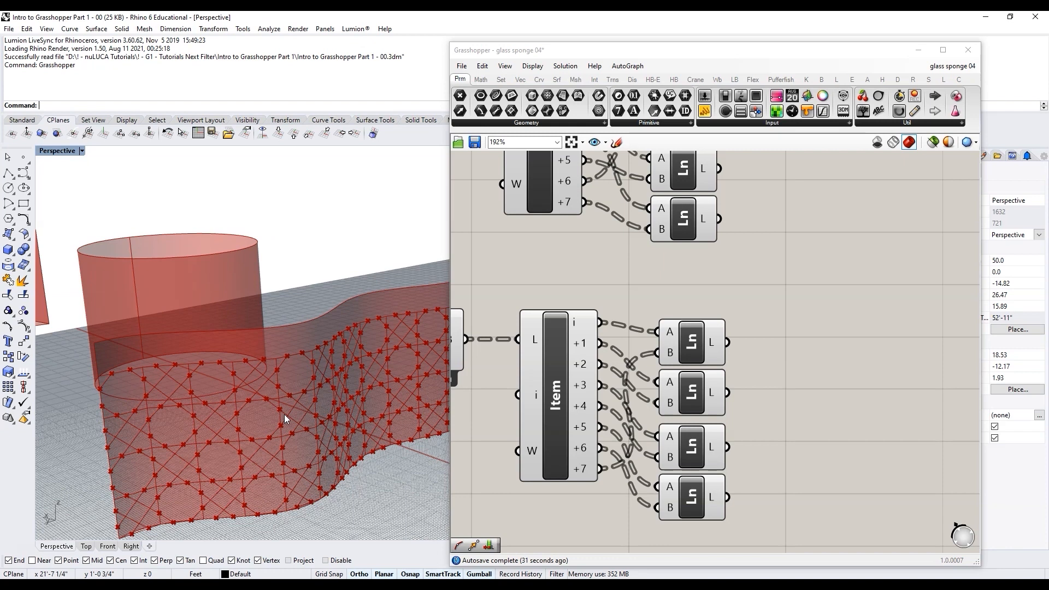
# Step: Add a Merge component beside the two stacks of Line components
pyautogui.scroll(-3, 585, 406)
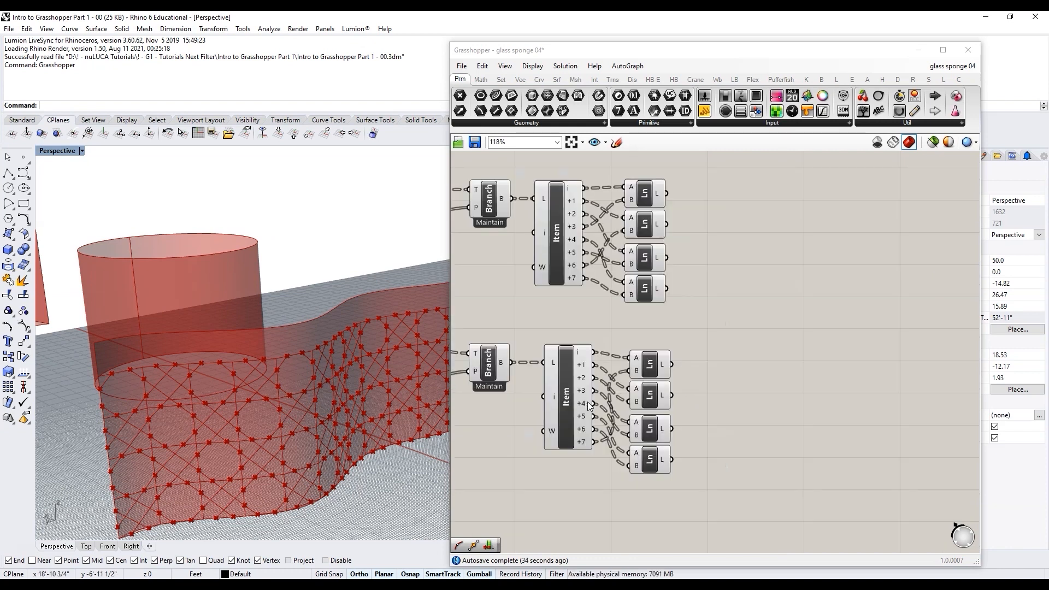
pyautogui.scroll(2, 683, 295)
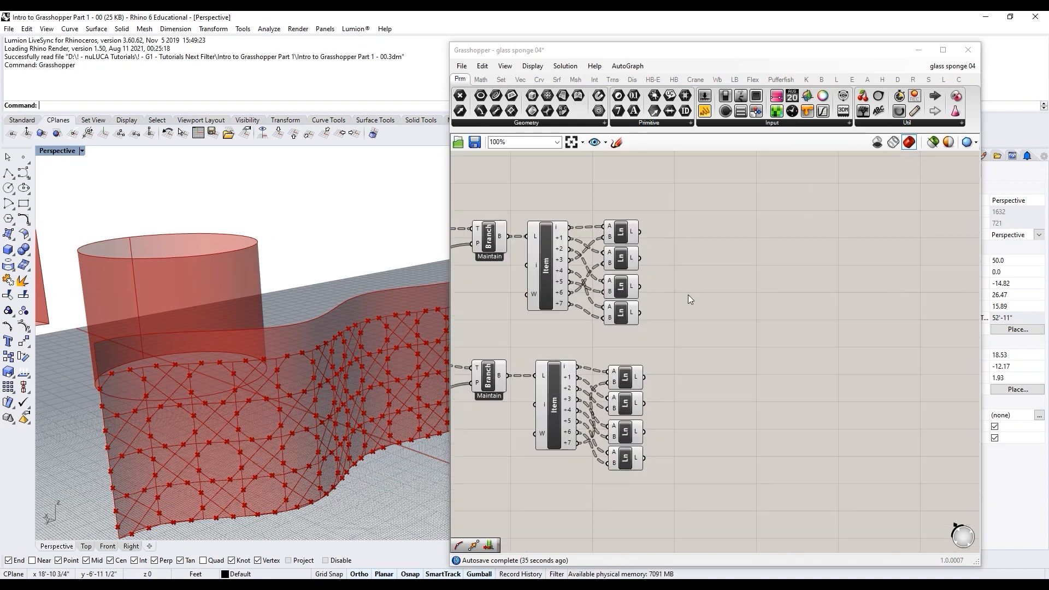
pyautogui.doubleClick(722, 335)
pyautogui.write('merge')
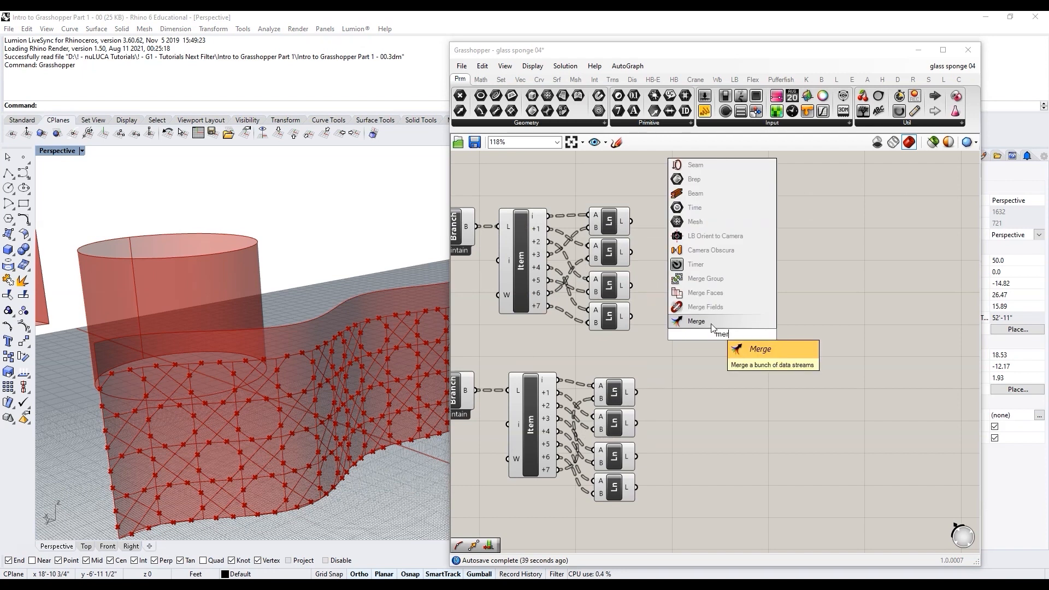
pyautogui.click(720, 337)
# Step: Connect the four upper Line outputs to Merge inputs D1 to D4 and the four lower Line outputs to D5 to D8
pyautogui.moveTo(631, 221); pyautogui.dragTo(698, 325)
pyautogui.moveTo(631, 252); pyautogui.dragTo(698, 342)
pyautogui.moveTo(631, 285); pyautogui.dragTo(698, 347)
pyautogui.moveTo(631, 316); pyautogui.dragTo(698, 354)
pyautogui.moveTo(637, 392); pyautogui.dragTo(698, 360)
pyautogui.moveTo(637, 423); pyautogui.dragTo(699, 366)
pyautogui.moveTo(637, 456); pyautogui.dragTo(698, 373)
pyautogui.moveTo(637, 487); pyautogui.dragTo(753, 365)
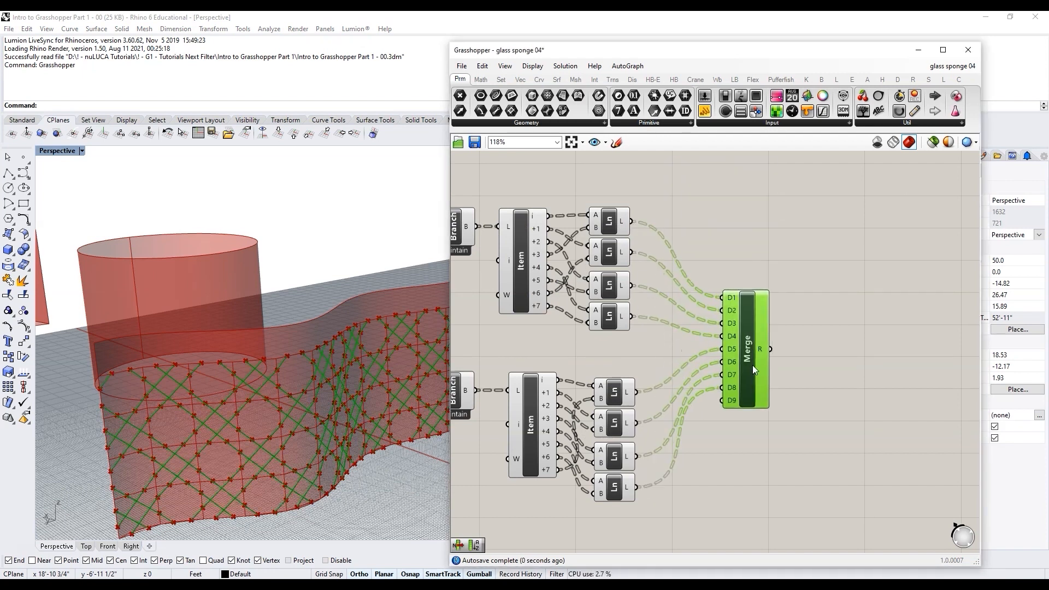
# Step: Disable the preview of both sets of Tree Branch, List Item and Line components, leaving Merge previewed
pyautogui.scroll(-2, 801, 405)
pyautogui.click(714, 481)
pyautogui.moveTo(713, 479); pyautogui.dragTo(524, 227)
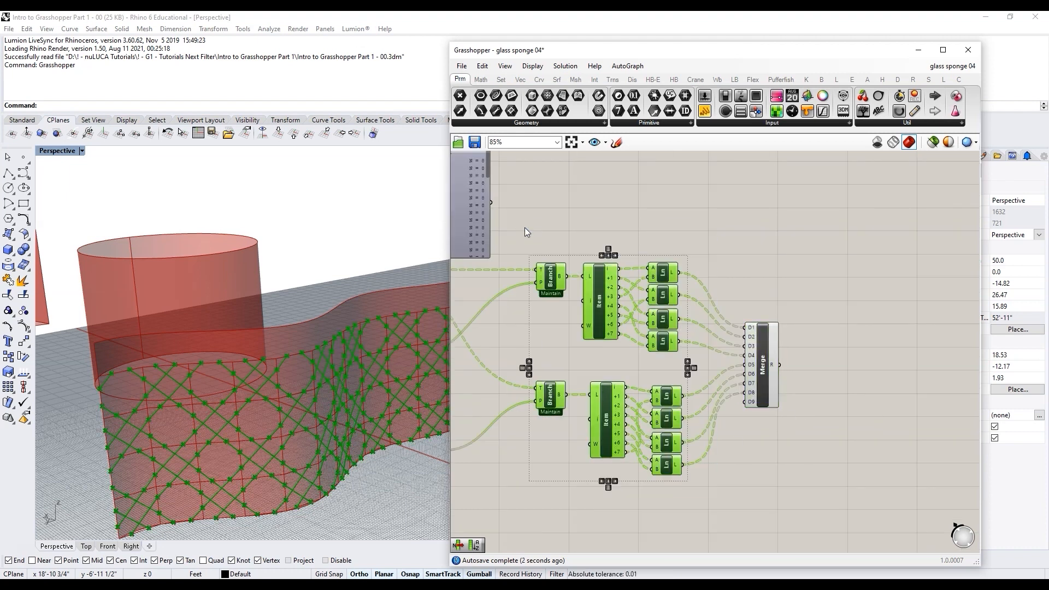
pyautogui.click(706, 250)
pyautogui.scroll(2, 559, 336)
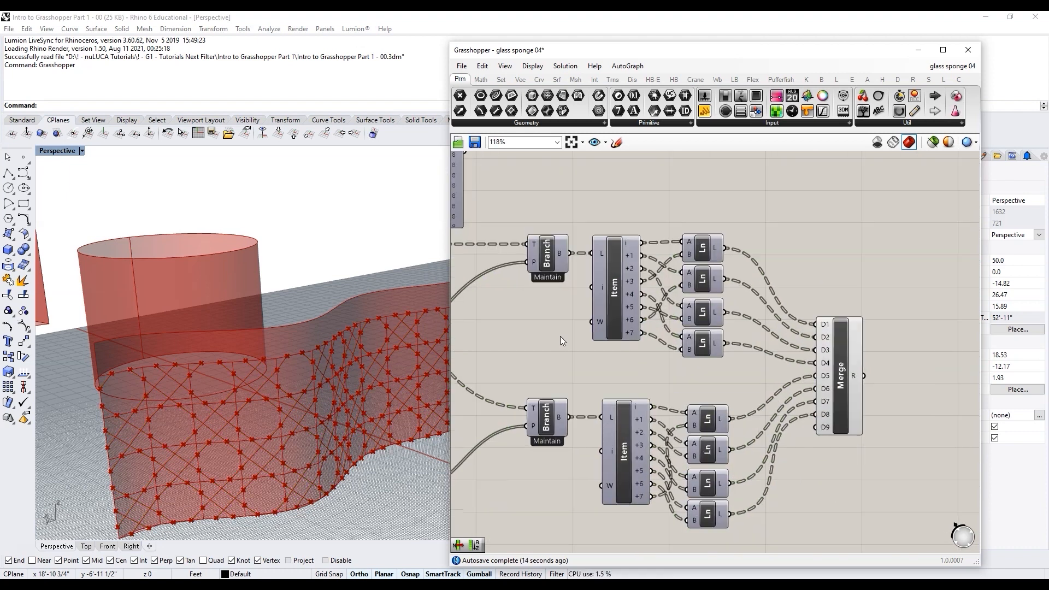
# Step: Place the upper Tree Branch, List Item and Line components in a white group named "closed pattern"
pyautogui.moveTo(748, 365); pyautogui.dragTo(732, 355)
pyautogui.hotkey('ctrl', 'g')
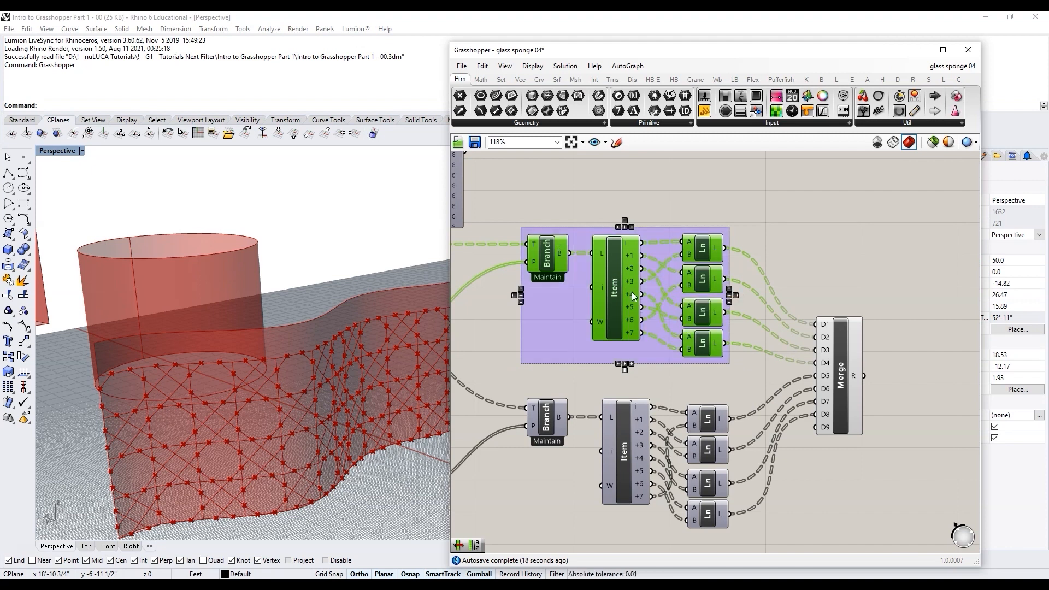
pyautogui.rightClick(653, 231)
pyautogui.moveTo(749, 345)
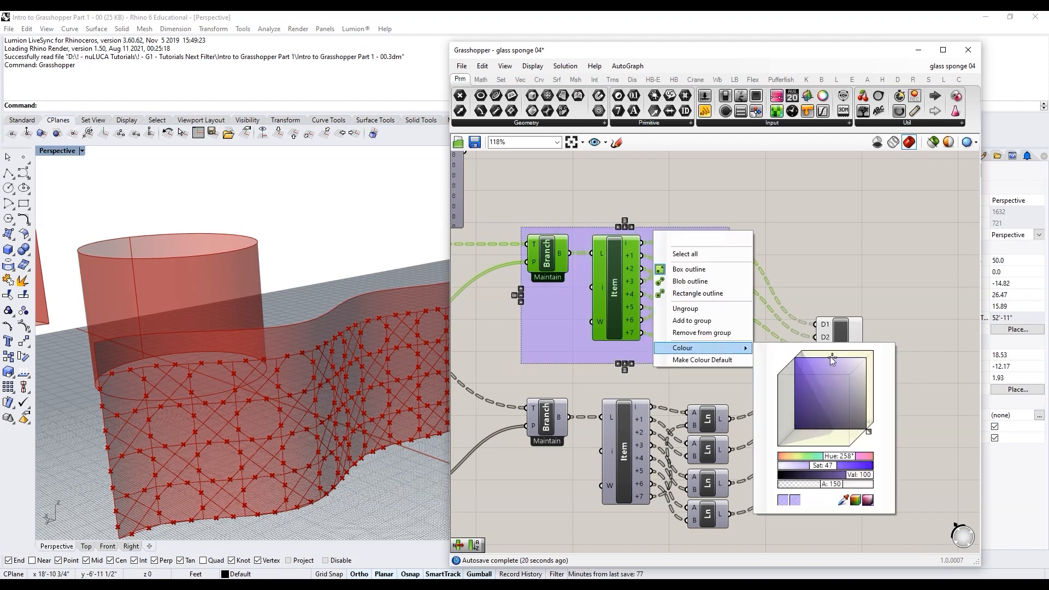
pyautogui.click(831, 356)
pyautogui.write('closed pattern')
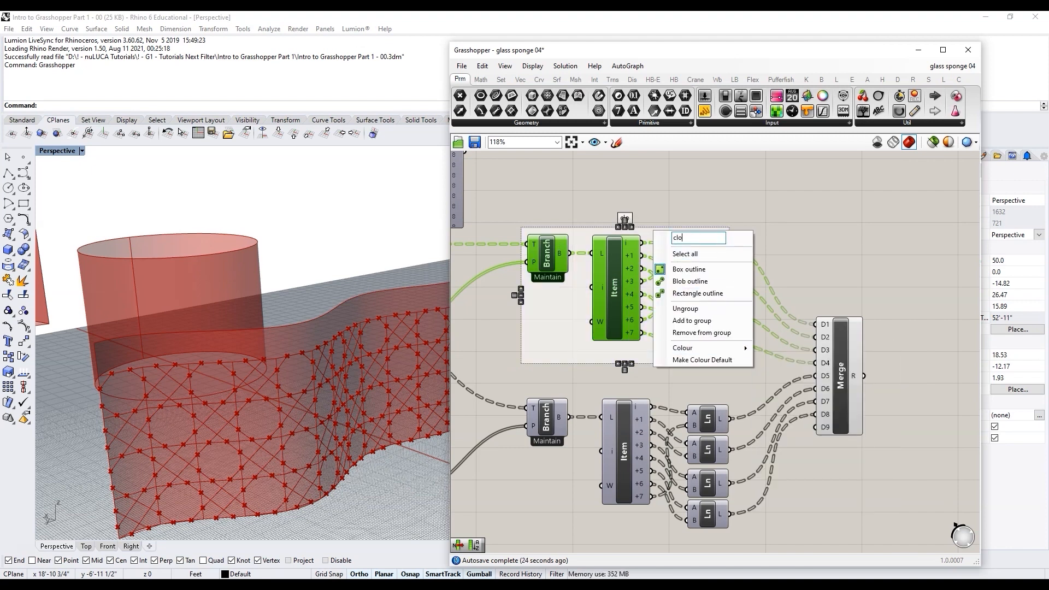
pyautogui.click(735, 202)
# Step: Place the lower Tree Branch, List Item and Line components in a white group named "open pattern"
pyautogui.scroll(-4, 735, 203)
pyautogui.scroll(4, 698, 342)
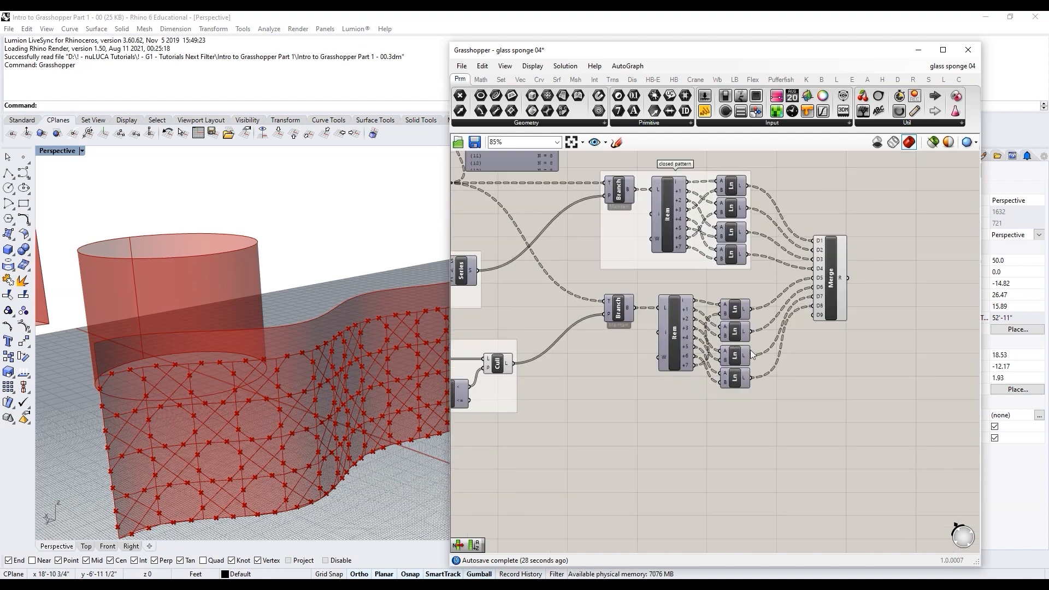
pyautogui.moveTo(776, 412); pyautogui.dragTo(547, 263)
pyautogui.hotkey('ctrl', 'g')
pyautogui.rightClick(629, 383)
pyautogui.moveTo(705, 497)
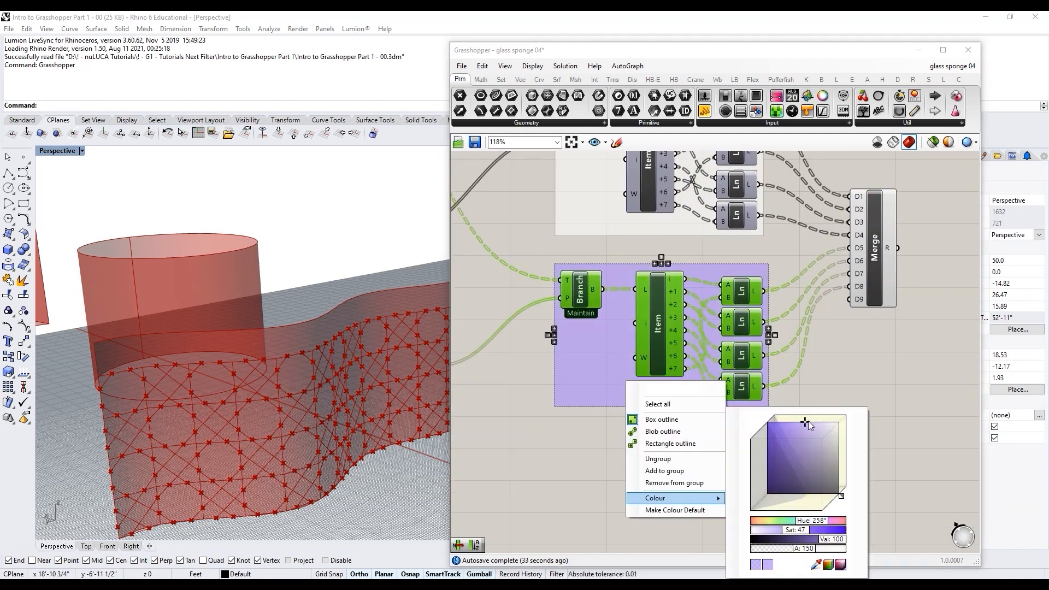
pyautogui.click(808, 421)
pyautogui.write('open pattern')
pyautogui.click(808, 494)
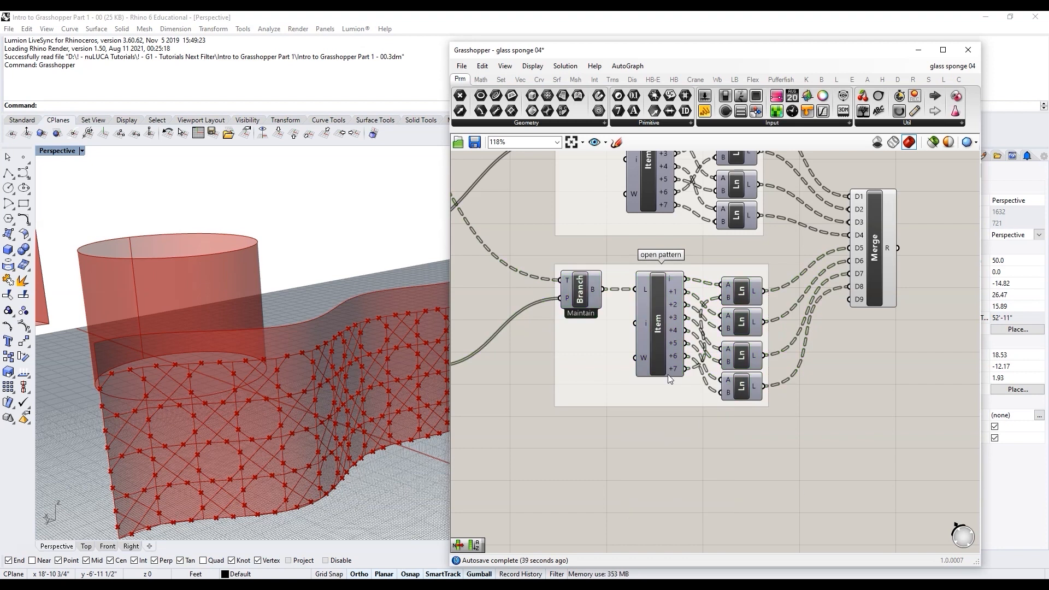
# Step: Examine the overall definition and the diagonal lattice on the curved surface
pyautogui.scroll(-5, 834, 341)
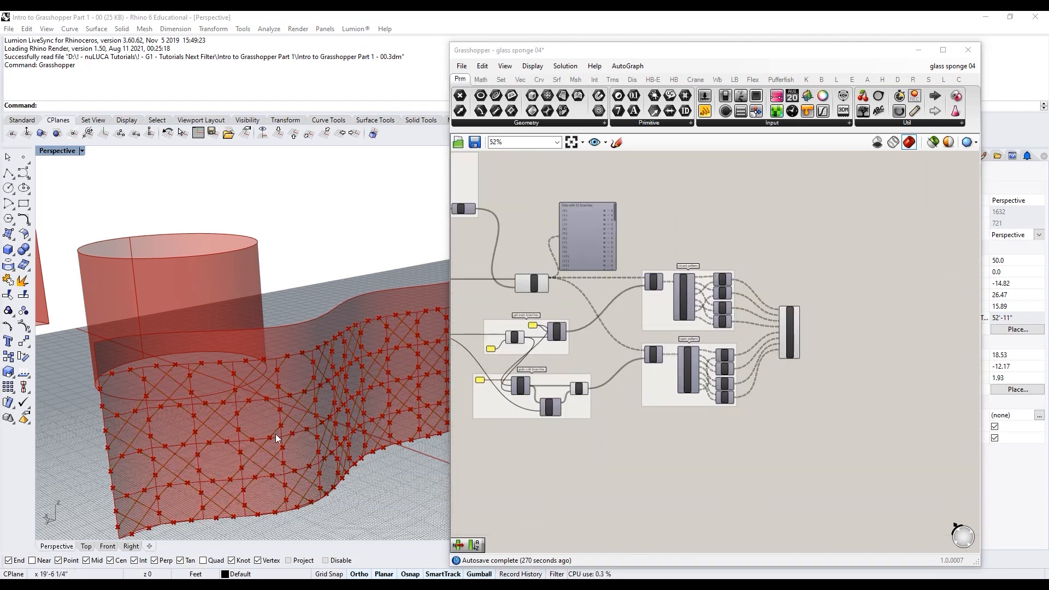
pyautogui.scroll(-4, 184, 459)
pyautogui.scroll(4, 200, 473)
pyautogui.scroll(-2, 669, 376)
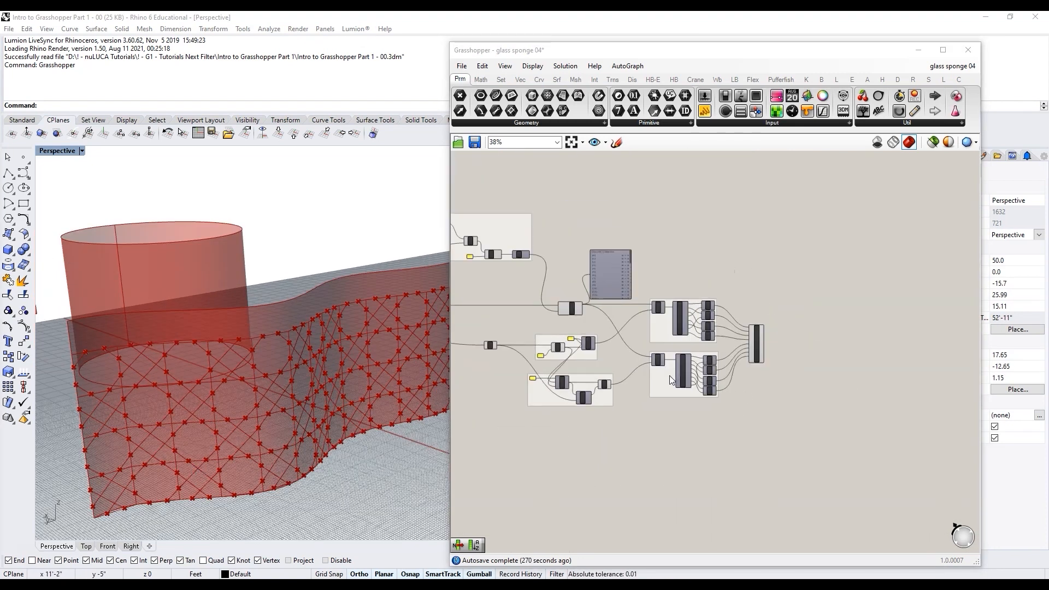
pyautogui.scroll(2, 175, 487)
pyautogui.scroll(5, 718, 355)
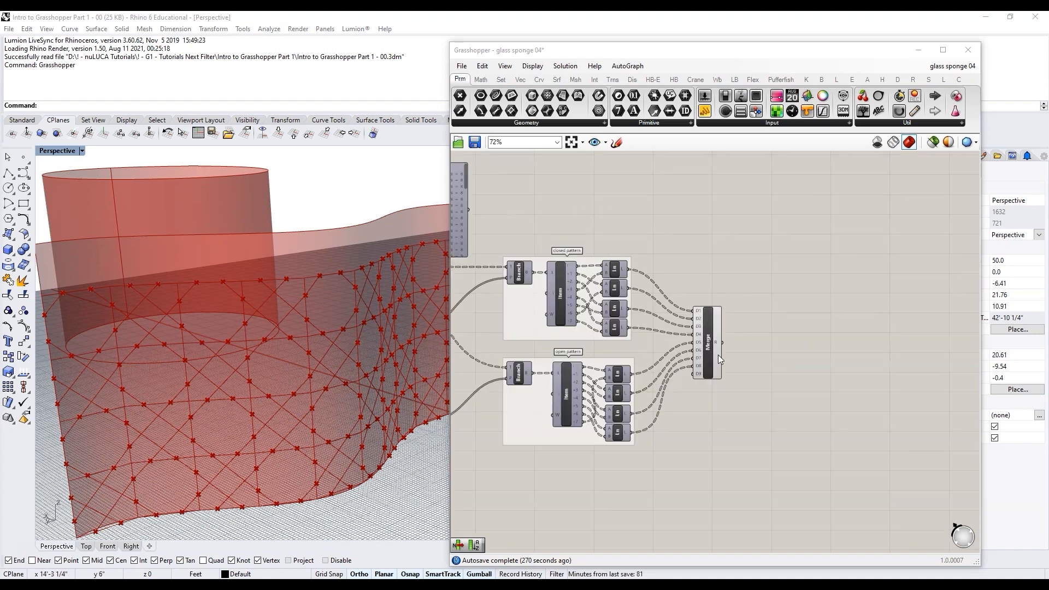
pyautogui.scroll(-2, 710, 352)
pyautogui.scroll(2, 740, 363)
# Step: Add a Panel showing the Merge result, look through its branches of lines, and move it above the Merge output
pyautogui.doubleClick(743, 366)
pyautogui.write('panel')
pyautogui.press('Return')
pyautogui.moveTo(626, 359); pyautogui.dragTo(715, 304)
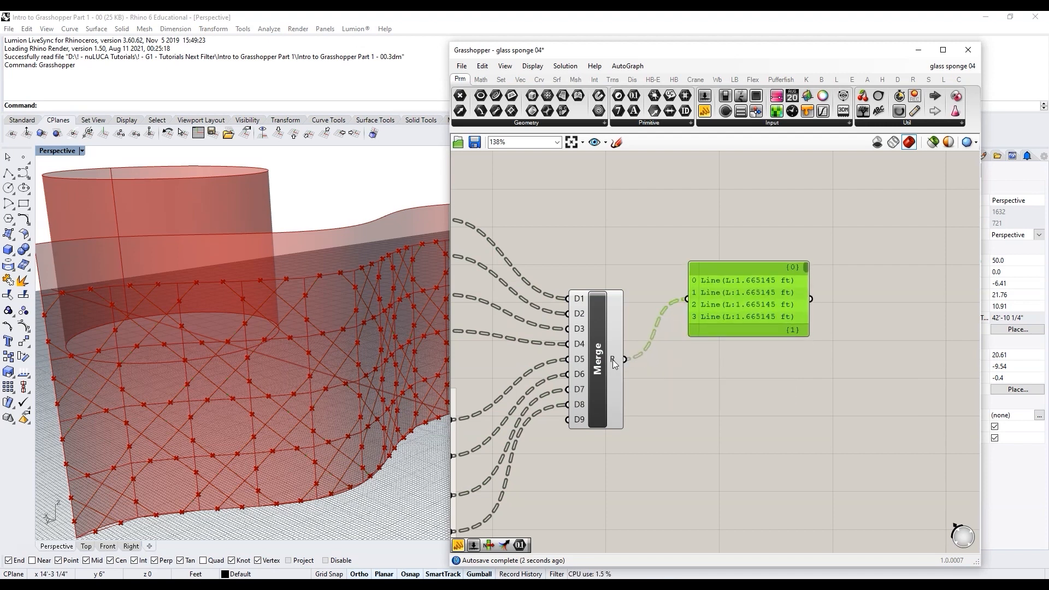
pyautogui.moveTo(614, 363)
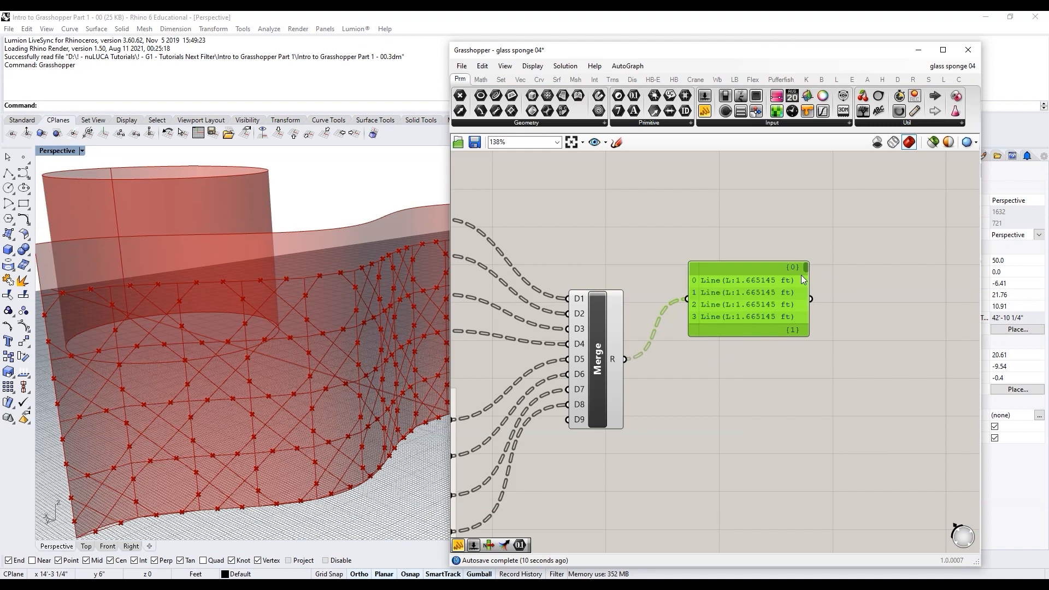
pyautogui.scroll(-2, 795, 265)
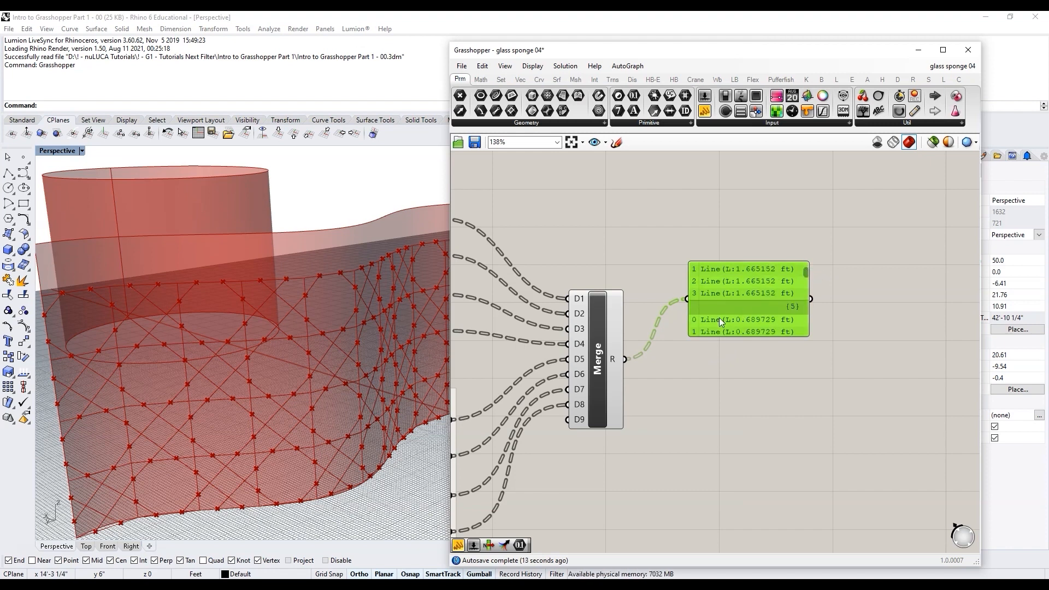
pyautogui.moveTo(719, 317); pyautogui.dragTo(768, 256)
# Step: Add a Tree Branch component and connect the Merge result to its T input
pyautogui.doubleClick(787, 352)
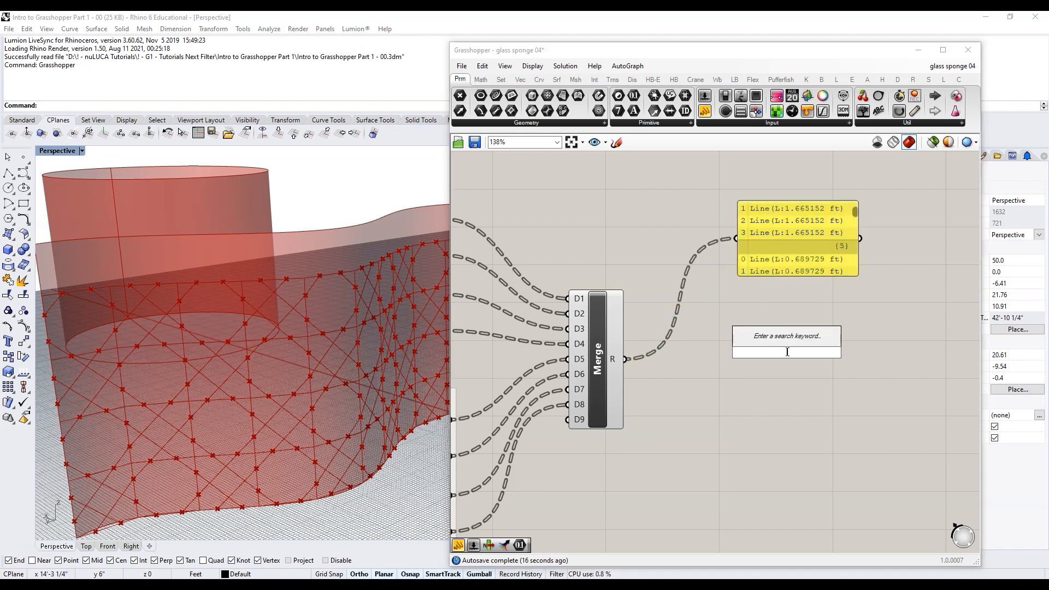
pyautogui.write('tree br')
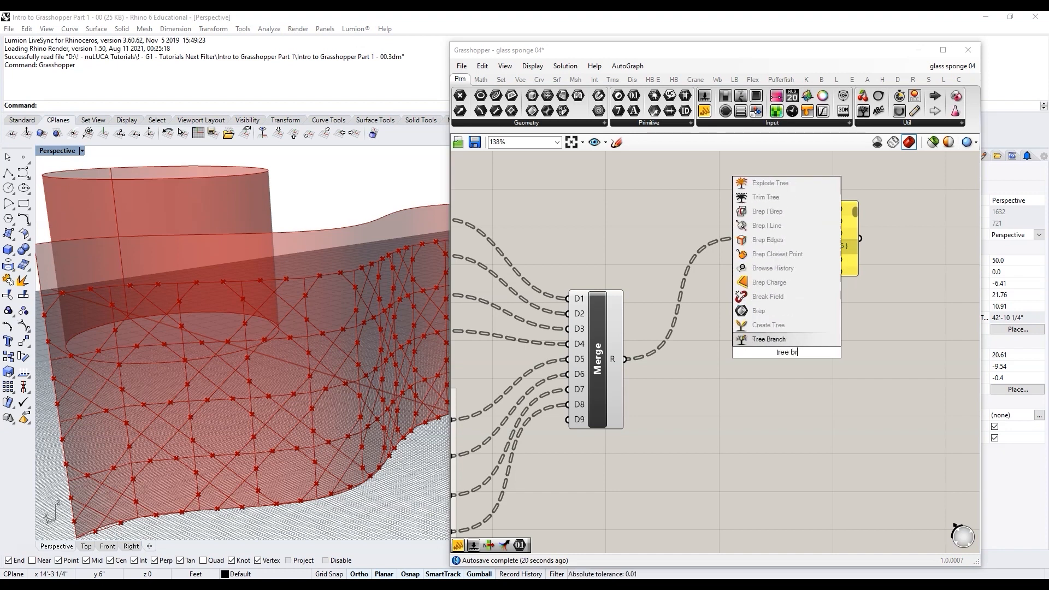
pyautogui.click(802, 340)
pyautogui.moveTo(626, 360); pyautogui.dragTo(883, 378)
# Step: Add a 0 to 80 number slider and connect it to the new Tree Branch's P input
pyautogui.click(767, 406)
pyautogui.doubleClick(768, 407)
pyautogui.write('0<80')
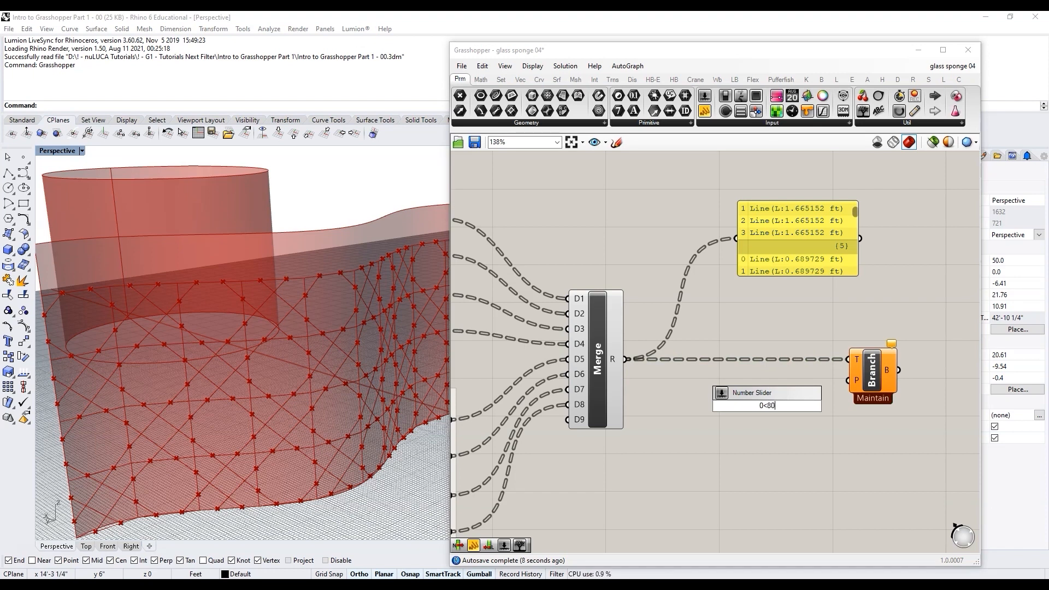
pyautogui.press('Return')
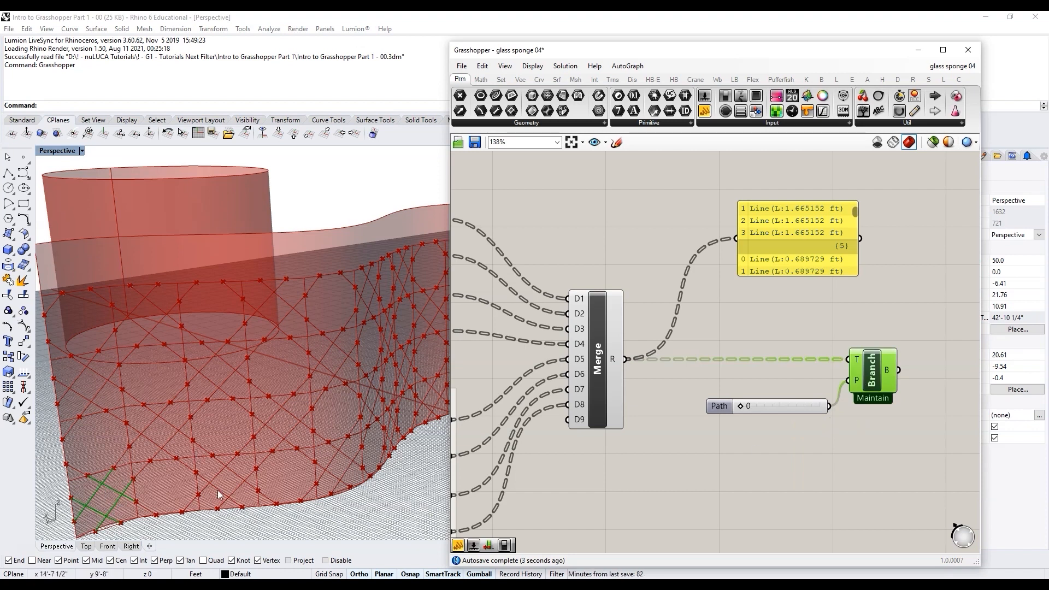
# Step: Move the Path slider through 6, 9 and 12 to inspect the branches along the lattice's lowest row
pyautogui.moveTo(740, 407); pyautogui.dragTo(746, 408)
pyautogui.moveTo(372, 452); pyautogui.dragTo(327, 449, button='right')
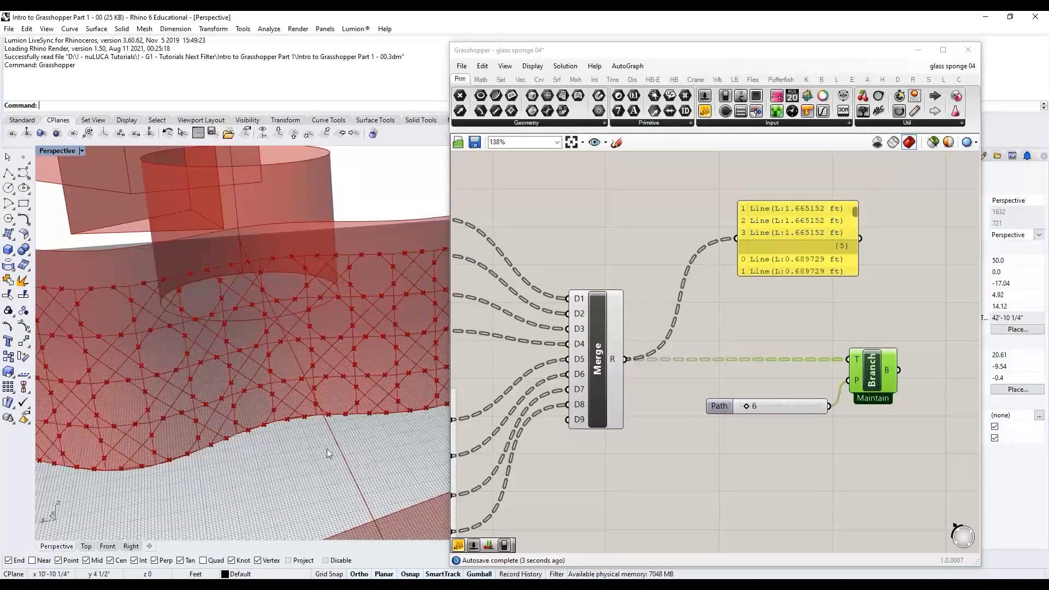
pyautogui.moveTo(746, 407); pyautogui.dragTo(749, 408)
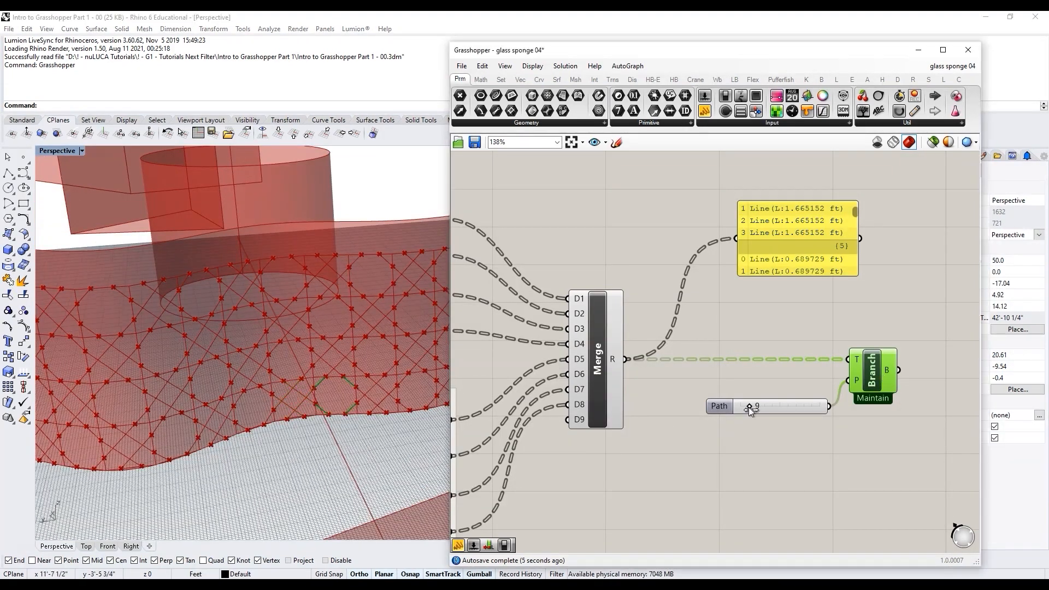
pyautogui.keyDown('shift'); pyautogui.moveTo(396, 410); pyautogui.dragTo(324, 421, button='right'); pyautogui.keyUp('shift')
pyautogui.scroll(2, 324, 421)
pyautogui.moveTo(748, 407); pyautogui.dragTo(753, 406)
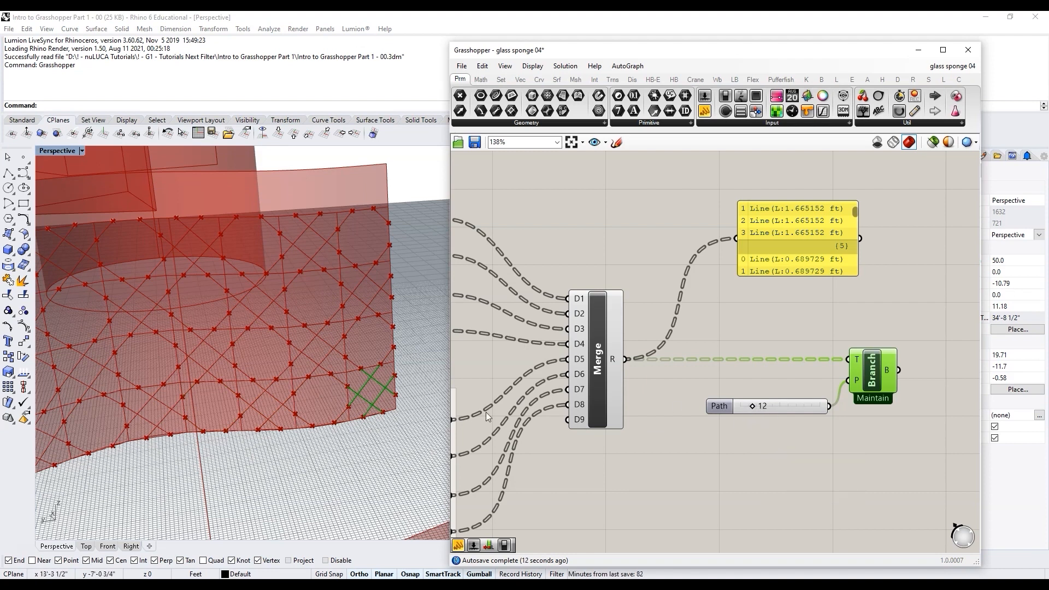
# Step: Set the Path slider to 13 and examine that branch's lines on the lattice
pyautogui.scroll(4, 749, 419)
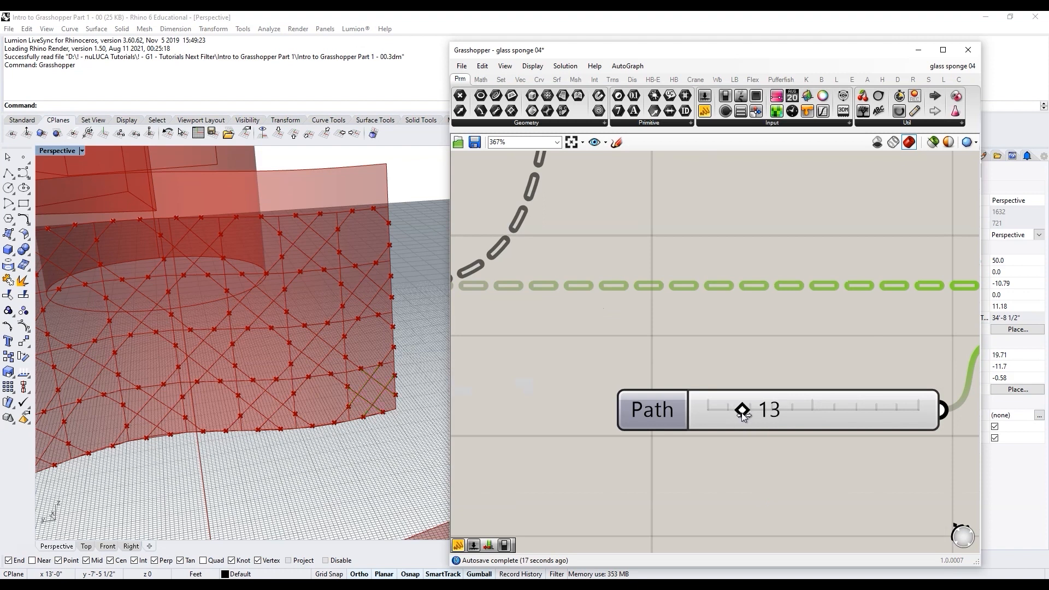
pyautogui.scroll(-6, 425, 400)
pyautogui.scroll(8, 91, 409)
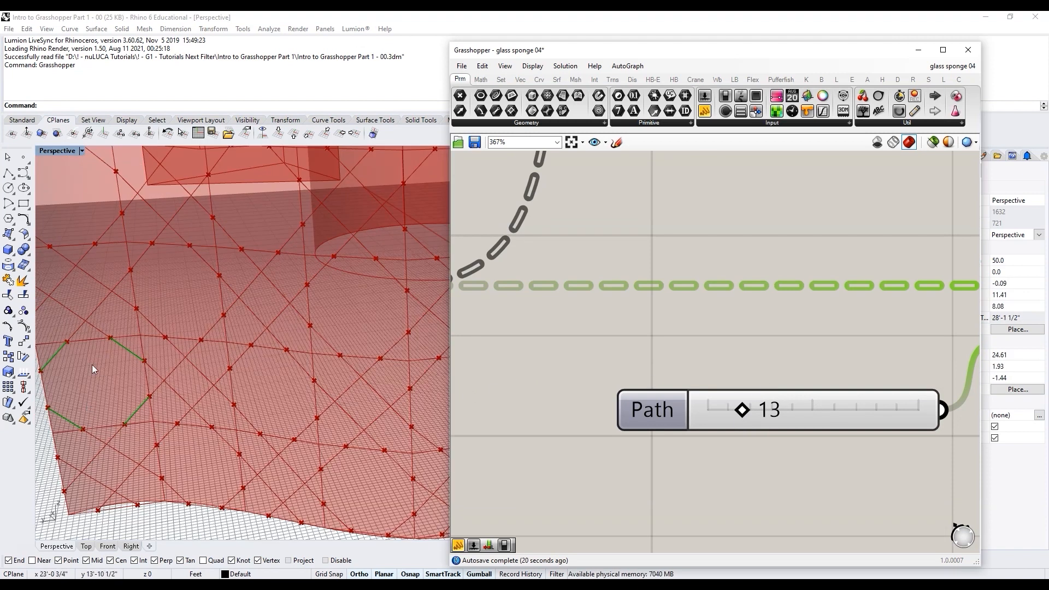
pyautogui.scroll(-3, 189, 398)
pyautogui.scroll(3, 149, 384)
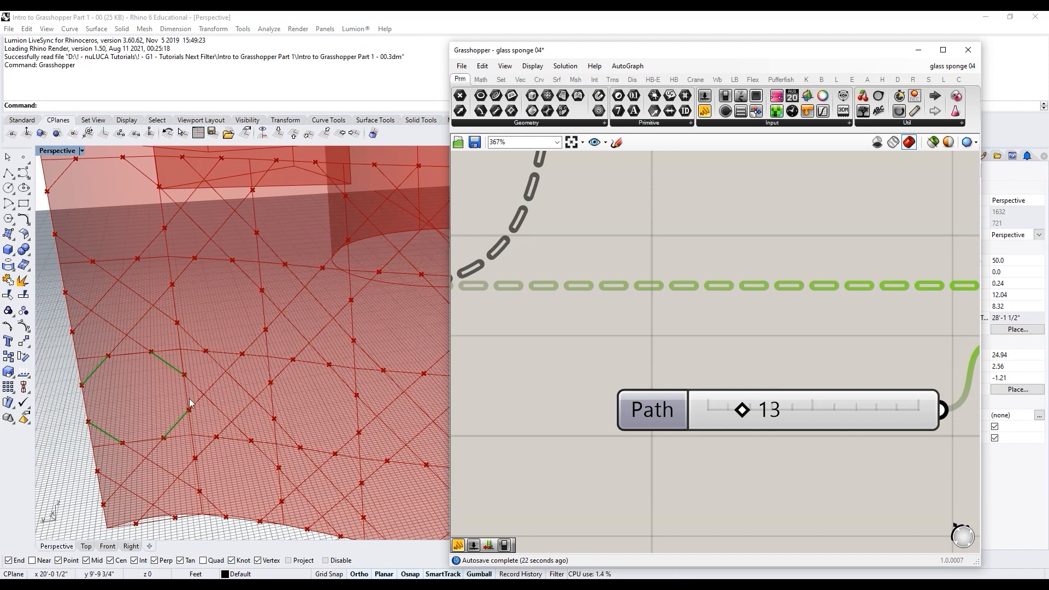
pyautogui.scroll(-10, 814, 348)
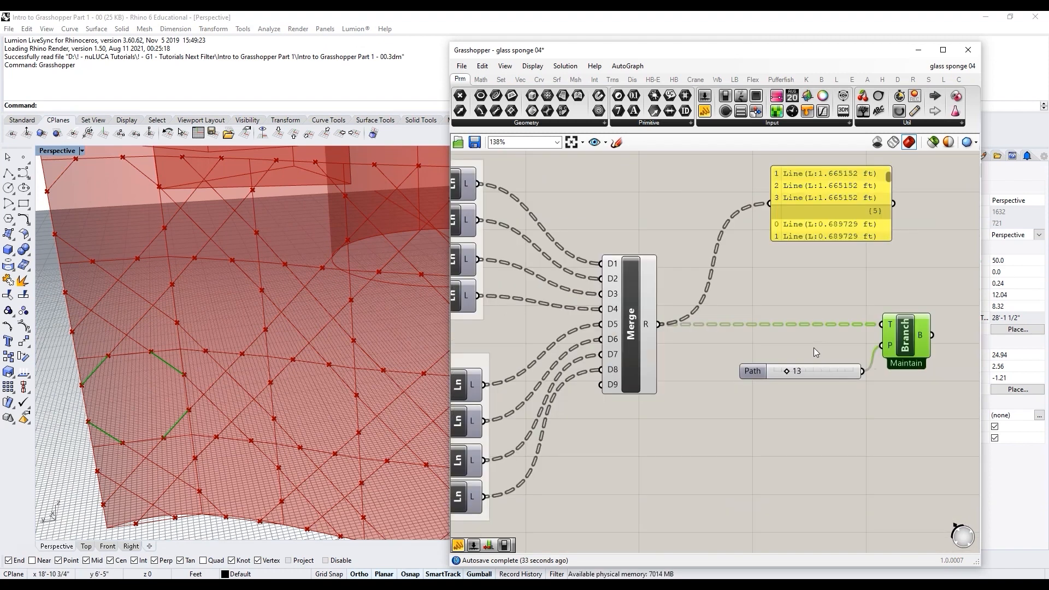
# Step: Trace the polylines_dependent parameter back to the Filter component that feeds it
pyautogui.scroll(6, 480, 323)
pyautogui.click(480, 321)
pyautogui.scroll(-7, 492, 346)
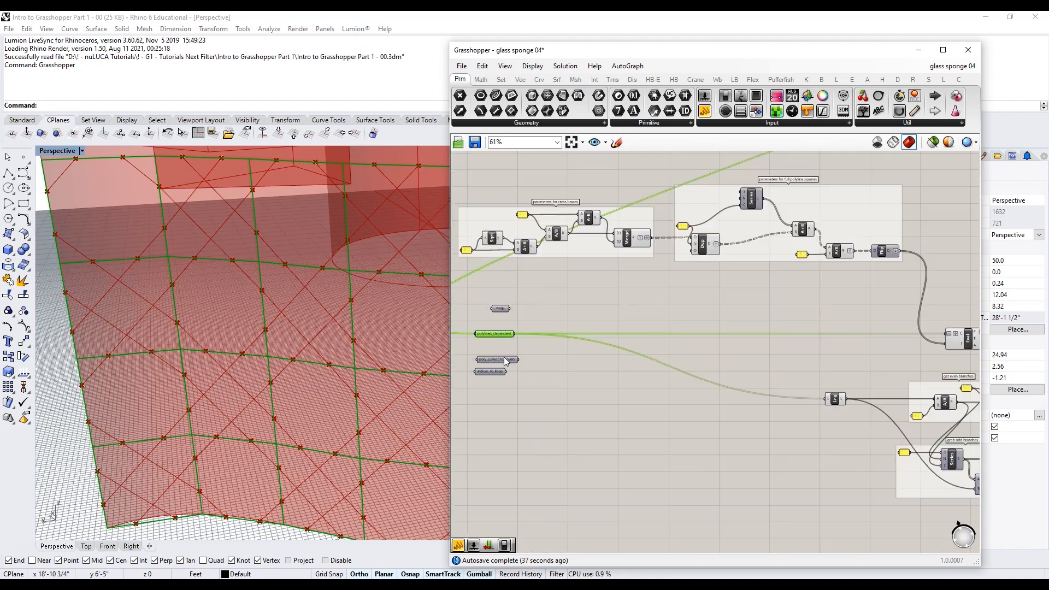
pyautogui.scroll(2, 739, 191)
pyautogui.scroll(6, 740, 189)
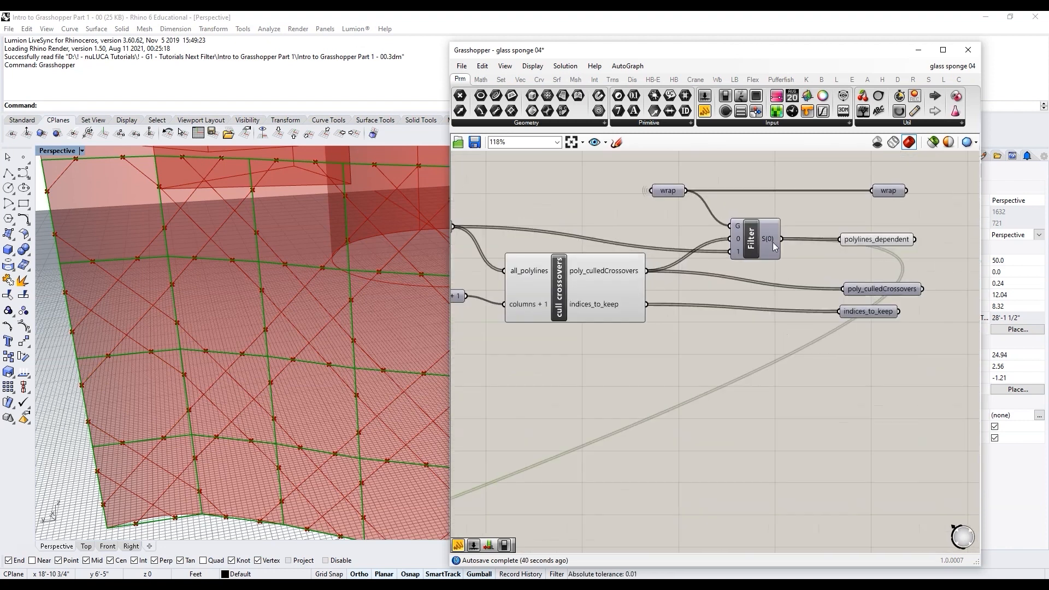
pyautogui.click(756, 236)
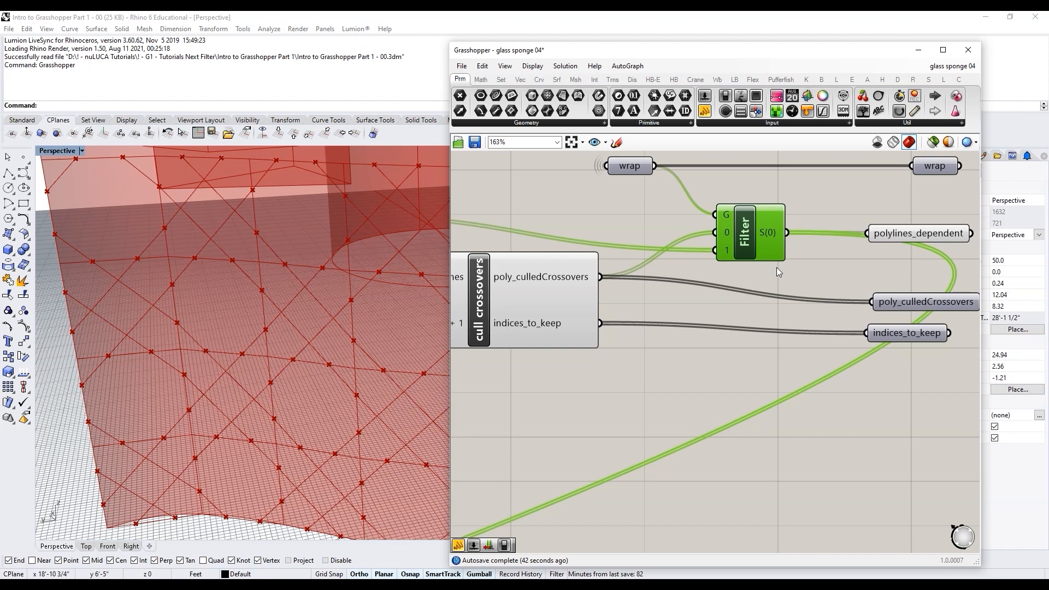
pyautogui.scroll(-1, 771, 267)
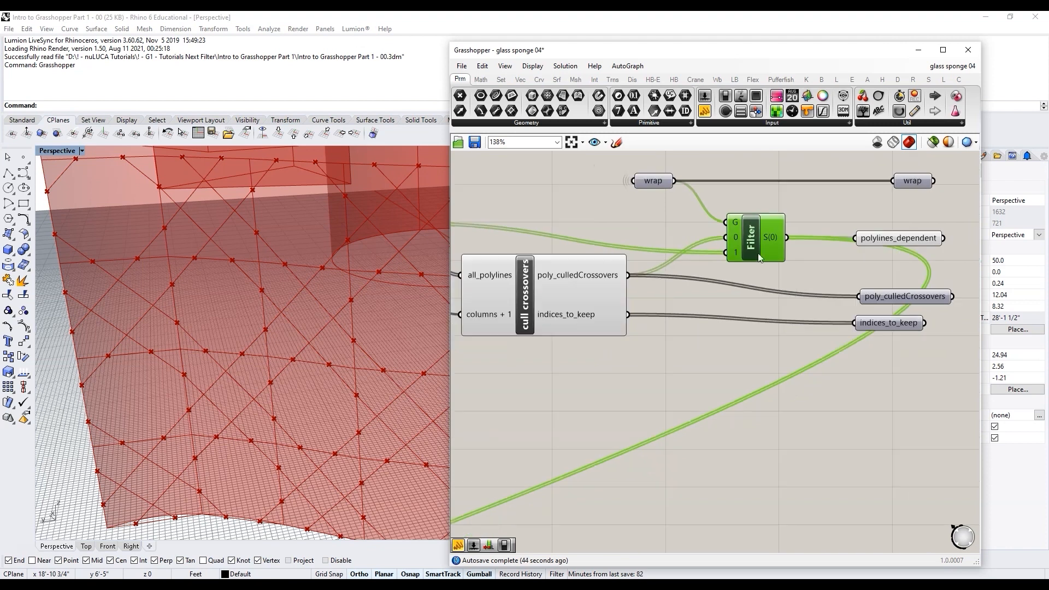
# Step: Examine the cull crossovers cluster, the wrap parameter and the polylines_dependent output around the Filter component
pyautogui.click(554, 300)
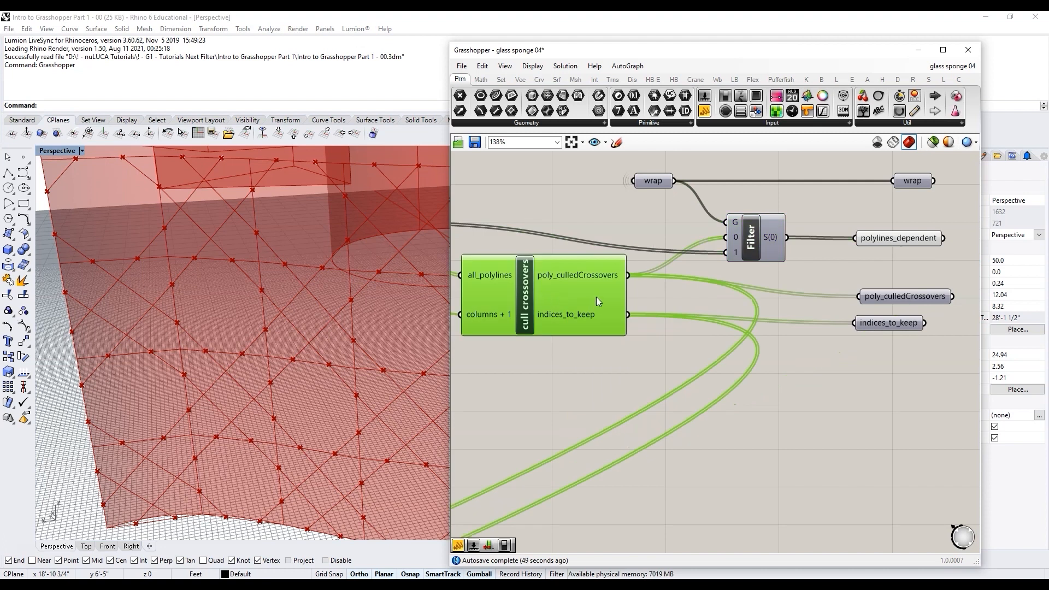
pyautogui.click(619, 341)
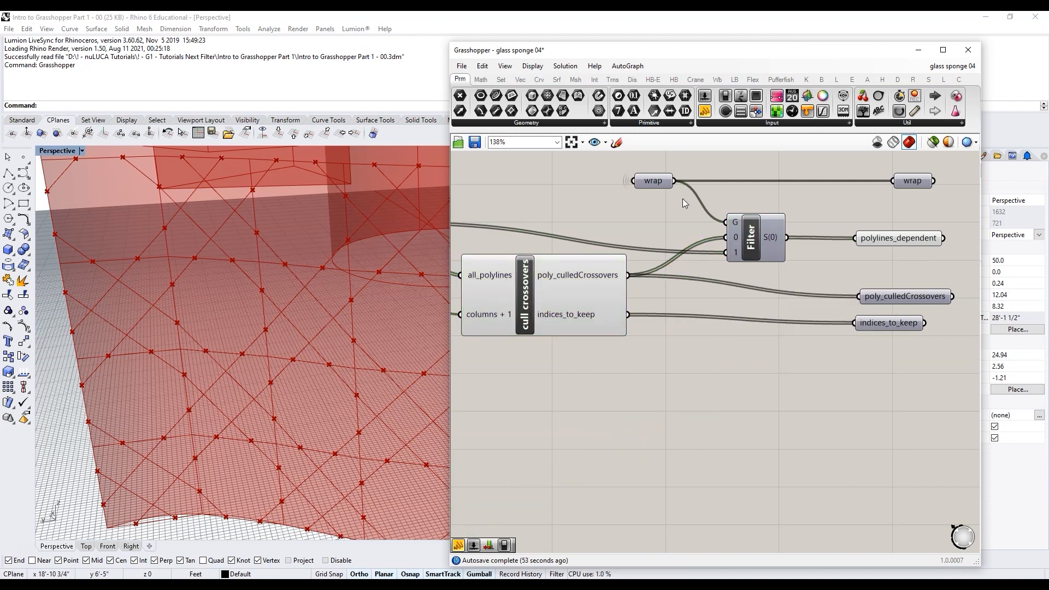
pyautogui.click(656, 182)
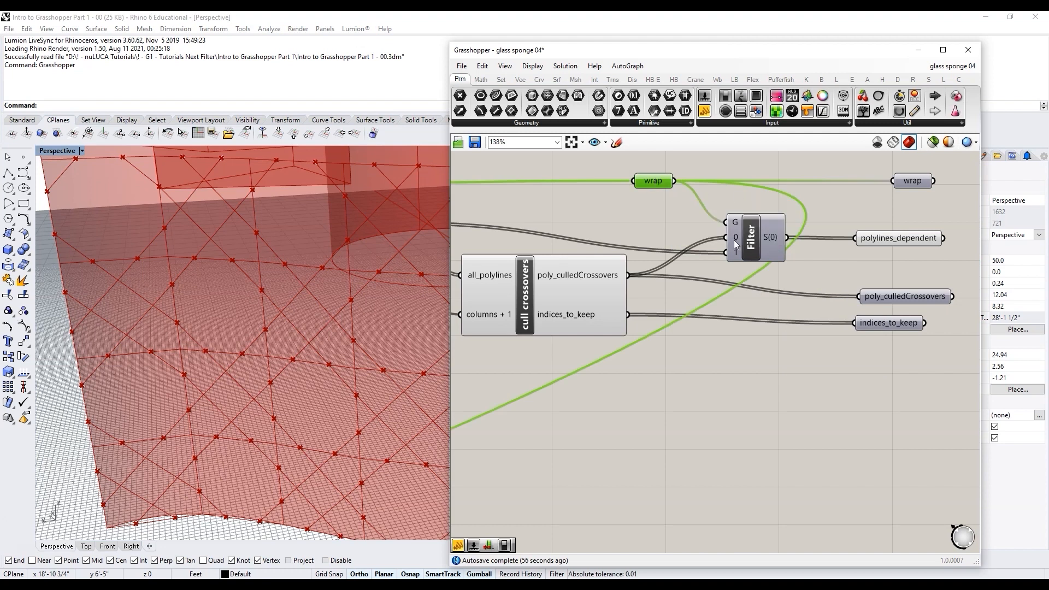
pyautogui.click(672, 234)
pyautogui.moveTo(781, 237)
pyautogui.click(897, 239)
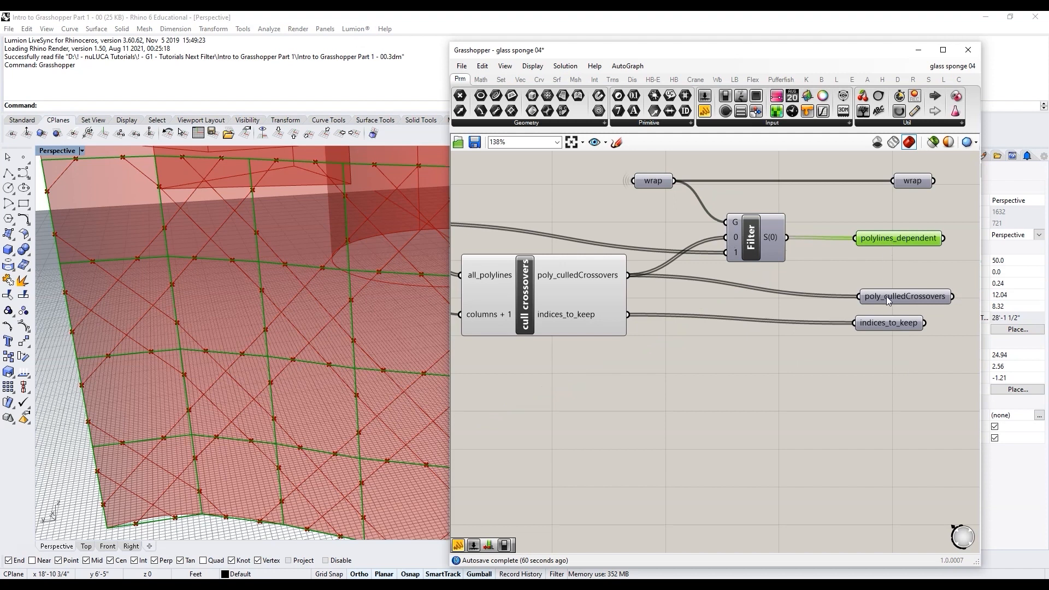
# Step: Switch the input surface by connecting circle_srf to the Edges component's B input in place of curved_srf
pyautogui.scroll(-8, 902, 309)
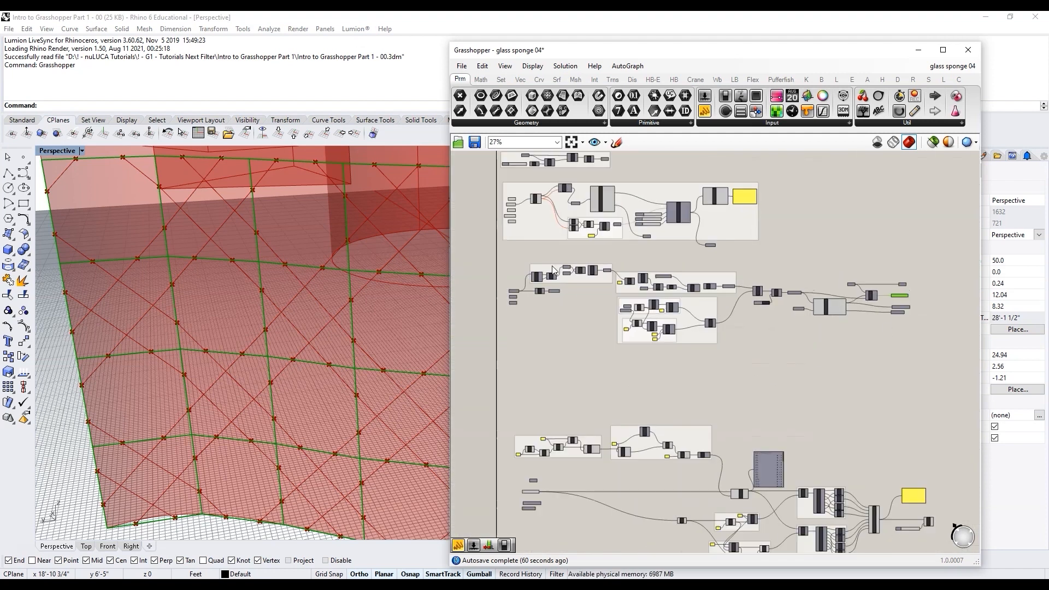
pyautogui.scroll(8, 554, 270)
pyautogui.keyDown('shift'); pyautogui.moveTo(584, 291); pyautogui.dragTo(670, 223); pyautogui.keyUp('shift')
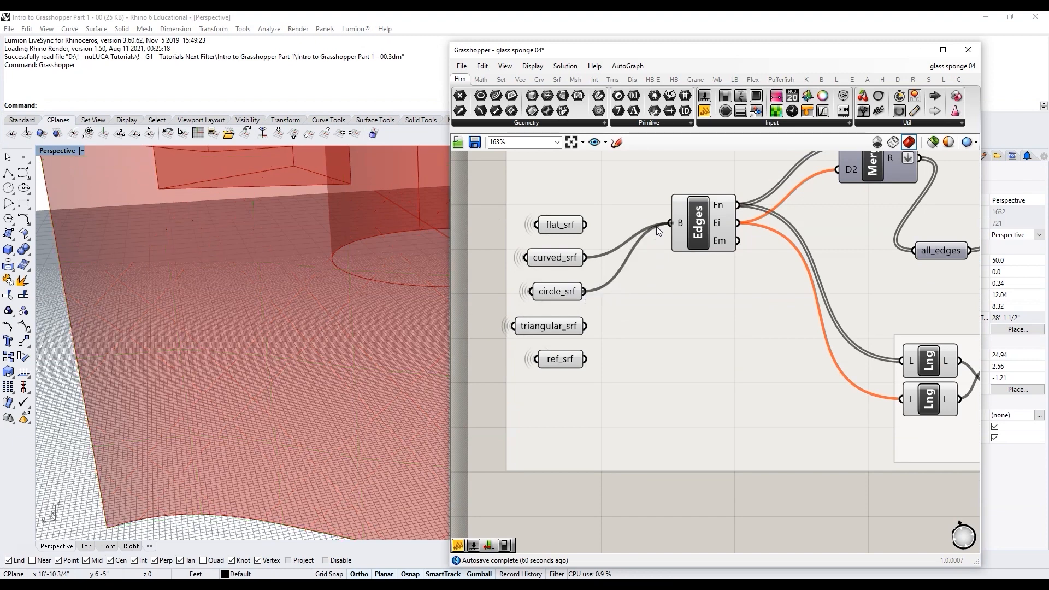
pyautogui.scroll(-10, 208, 336)
pyautogui.moveTo(207, 336); pyautogui.dragTo(285, 423, button='right')
pyautogui.scroll(6, 285, 423)
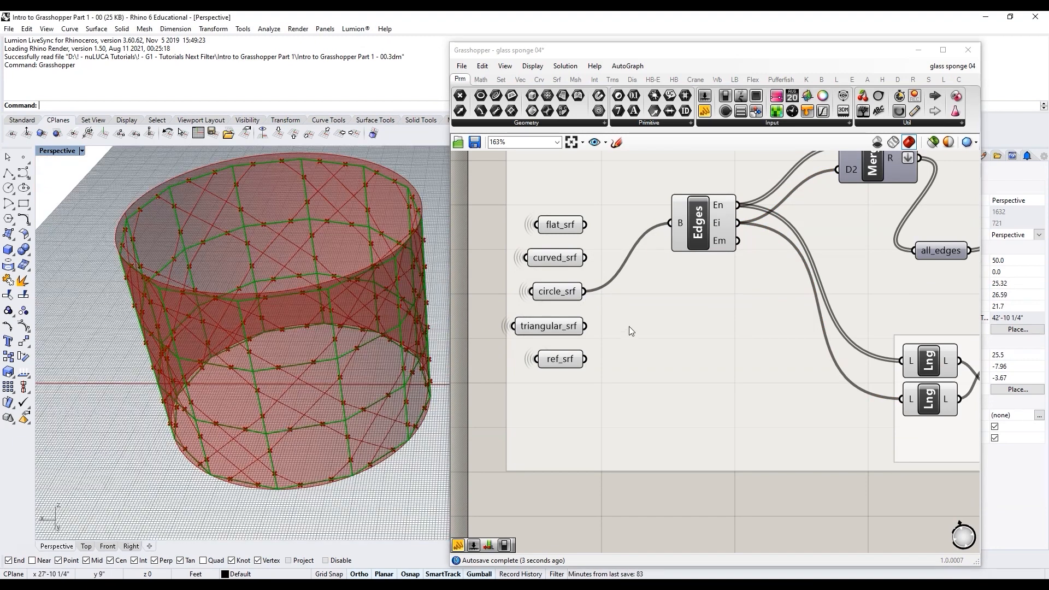
pyautogui.scroll(-2, 300, 404)
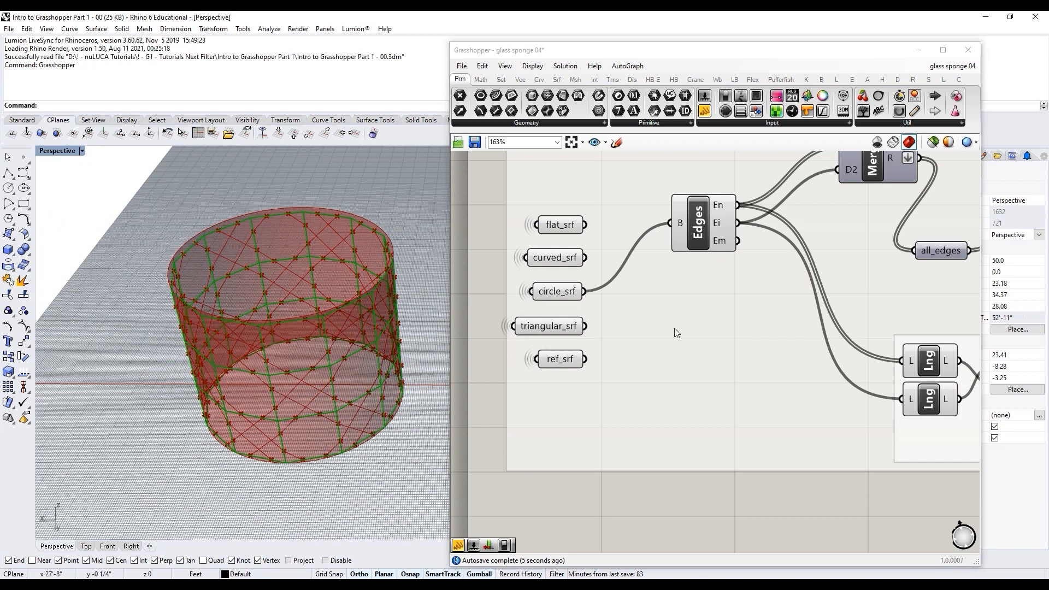
# Step: Set the Path slider to 0 and examine that branch of the merged lines on the cylinder
pyautogui.scroll(-3, 656, 323)
pyautogui.scroll(-10, 628, 340)
pyautogui.scroll(1, 846, 462)
pyautogui.moveTo(839, 490); pyautogui.dragTo(811, 375, button='right')
pyautogui.scroll(7, 811, 375)
pyautogui.moveTo(867, 381); pyautogui.dragTo(645, 196)
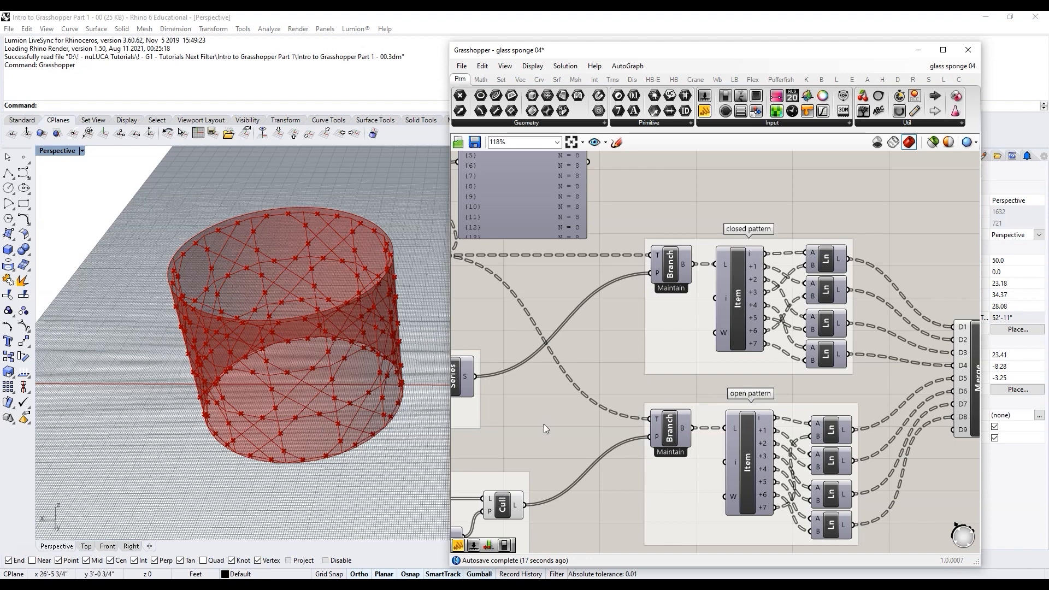
pyautogui.scroll(-4, 592, 353)
pyautogui.scroll(2, 837, 380)
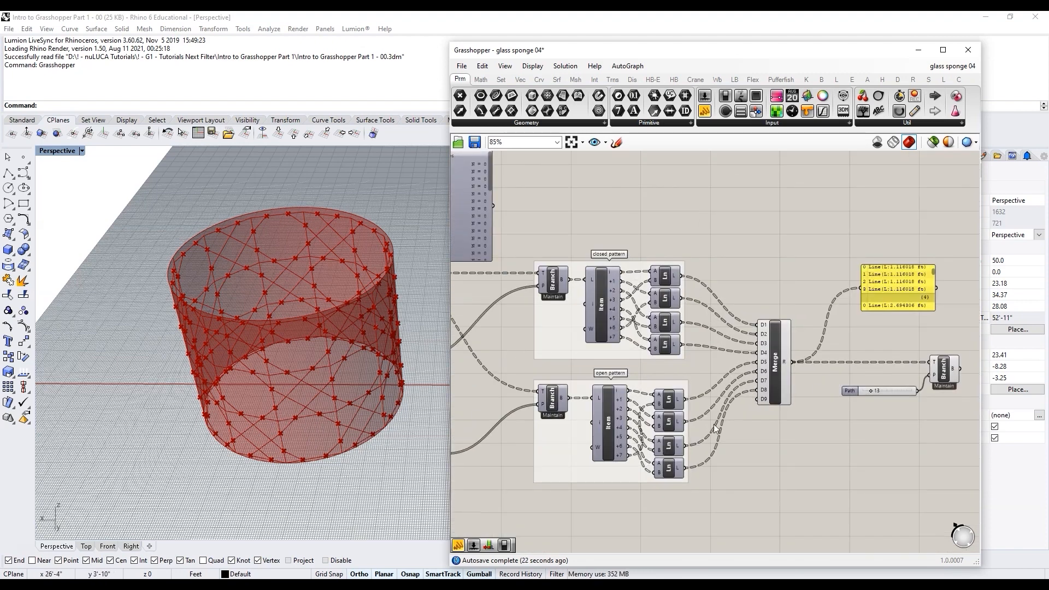
pyautogui.scroll(2, 957, 388)
pyautogui.click(943, 370)
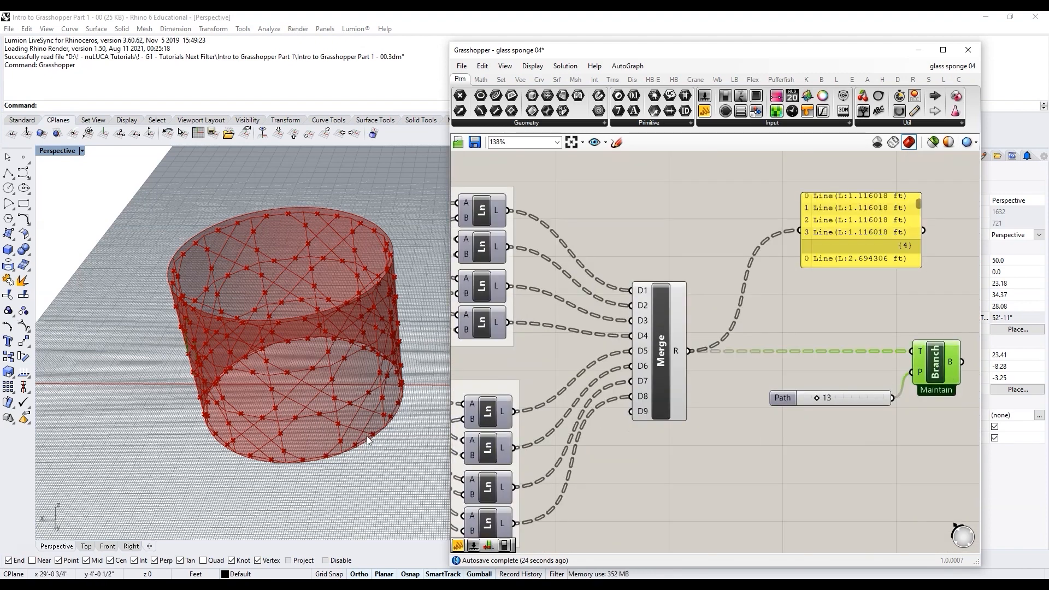
pyautogui.moveTo(371, 439); pyautogui.dragTo(380, 352, button='right')
pyautogui.moveTo(812, 399); pyautogui.dragTo(791, 398)
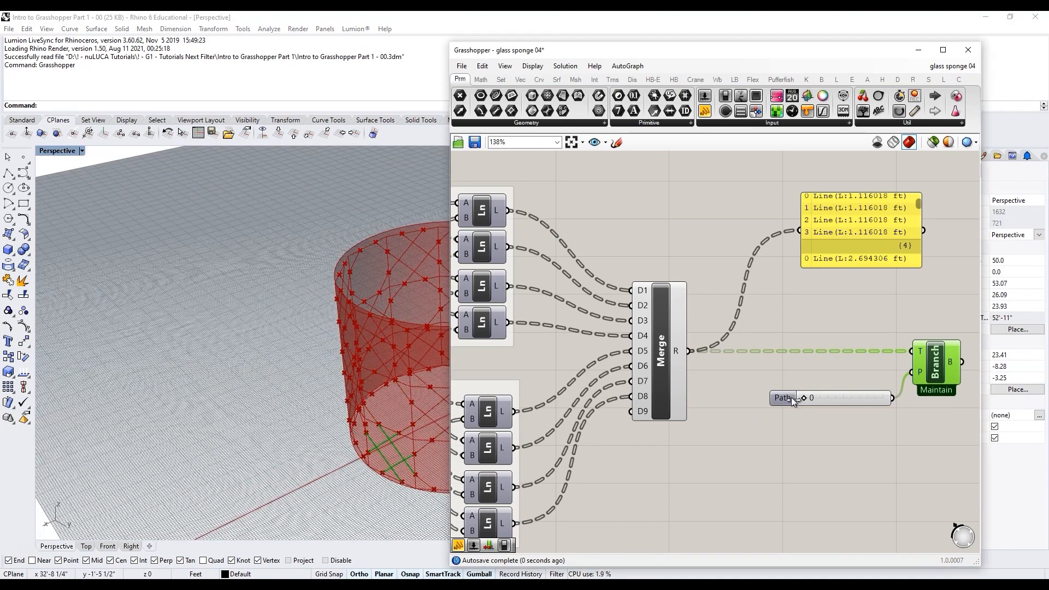
# Step: Move the Path slider to 11 and on to 12, inspecting each branch's lines on the cylinder
pyautogui.scroll(-9, 240, 447)
pyautogui.moveTo(221, 440); pyautogui.dragTo(323, 434, button='right')
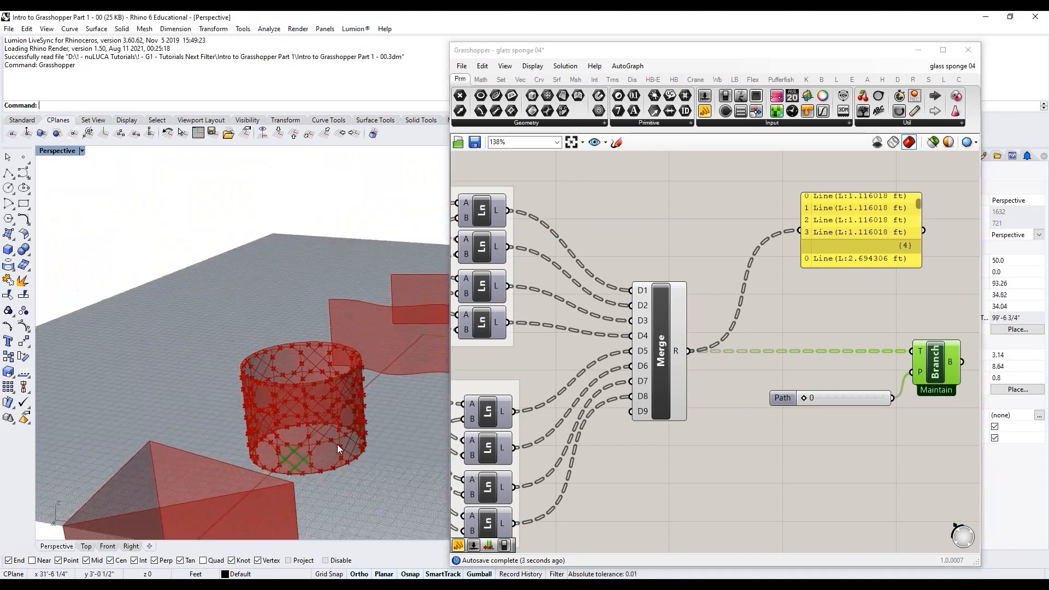
pyautogui.scroll(8, 327, 459)
pyautogui.scroll(2, 875, 395)
pyautogui.moveTo(776, 398); pyautogui.dragTo(792, 401)
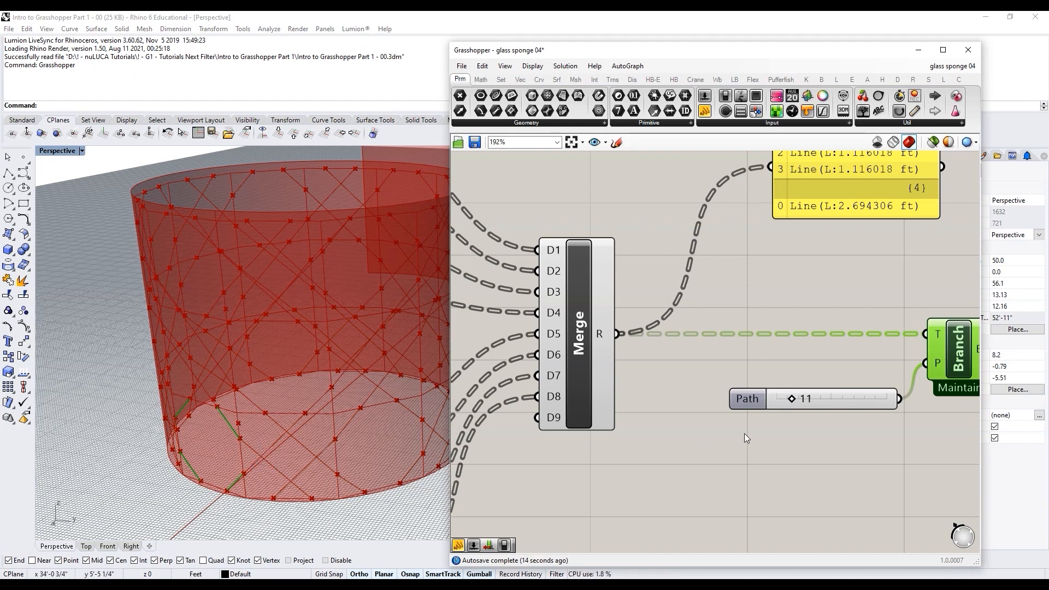
pyautogui.moveTo(793, 404); pyautogui.dragTo(795, 405)
# Step: Trace the indices_to_keep parameter back to its output on the cull crossovers cluster and examine what it supplies
pyautogui.scroll(-8, 822, 437)
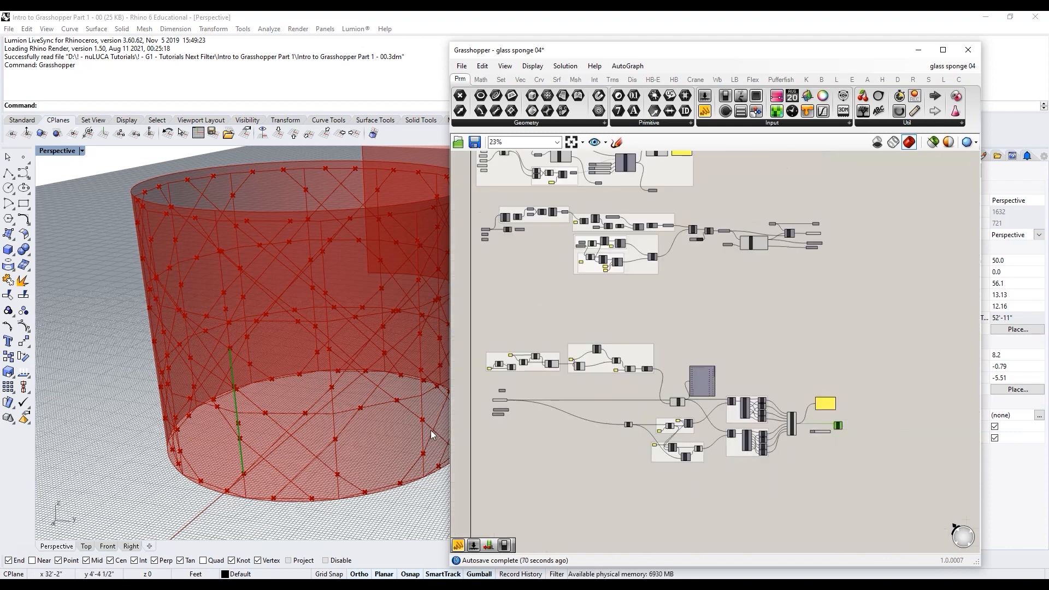
pyautogui.scroll(3, 489, 404)
pyautogui.scroll(3, 490, 407)
pyautogui.click(538, 450)
pyautogui.scroll(3, 539, 443)
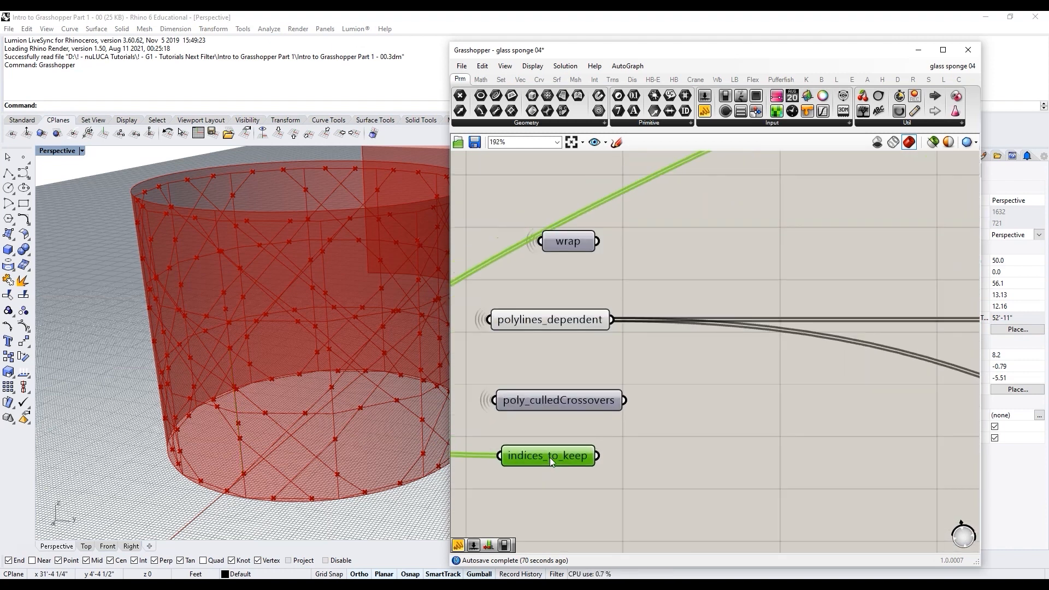
pyautogui.scroll(-8, 547, 432)
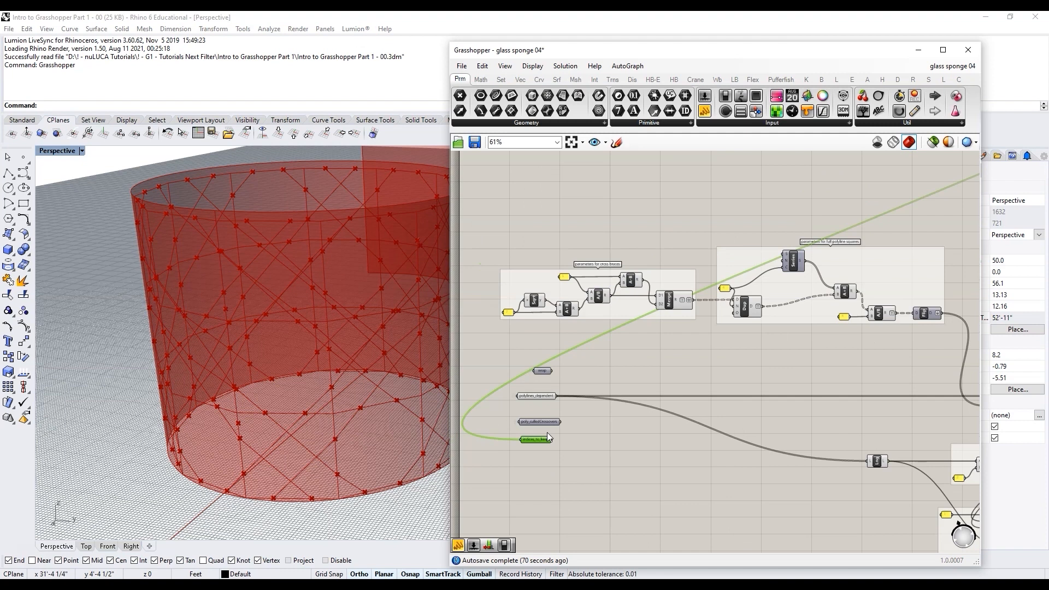
pyautogui.scroll(7, 732, 264)
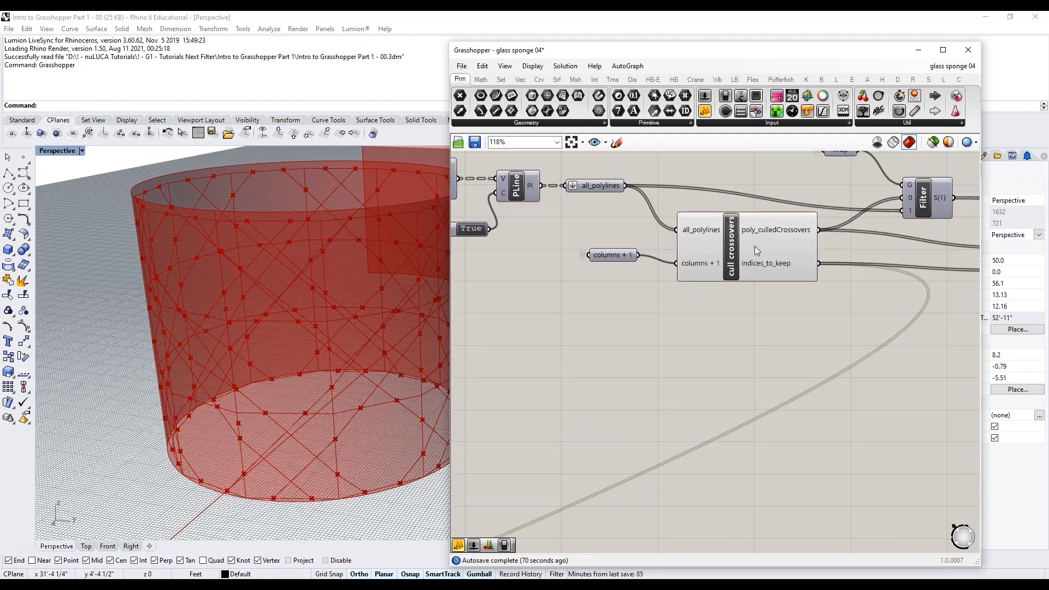
pyautogui.scroll(4, 746, 251)
pyautogui.moveTo(763, 274)
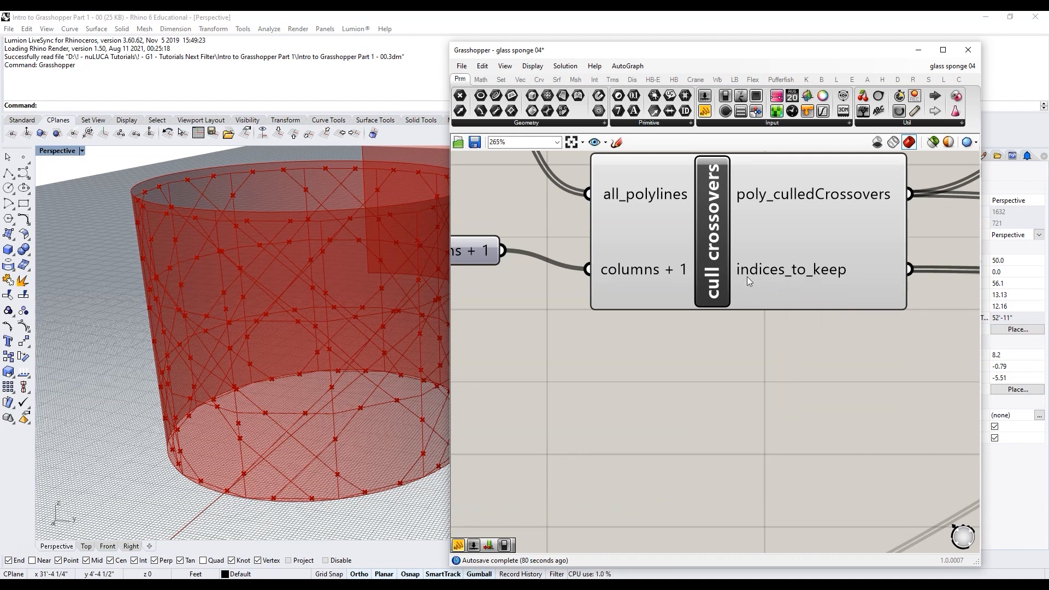
pyautogui.scroll(-8, 754, 278)
pyautogui.scroll(5, 570, 502)
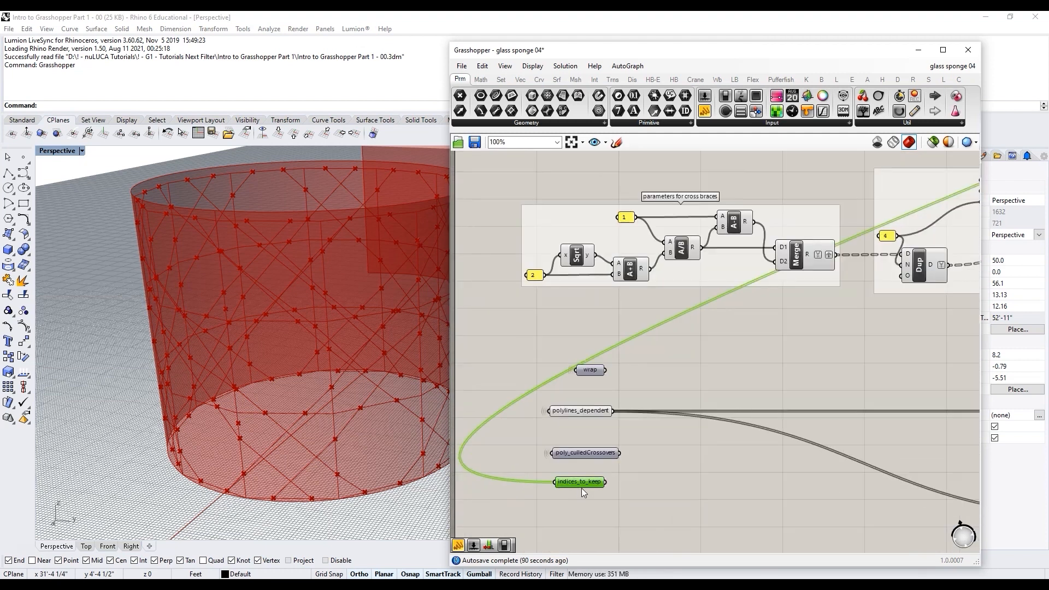
pyautogui.scroll(2, 581, 487)
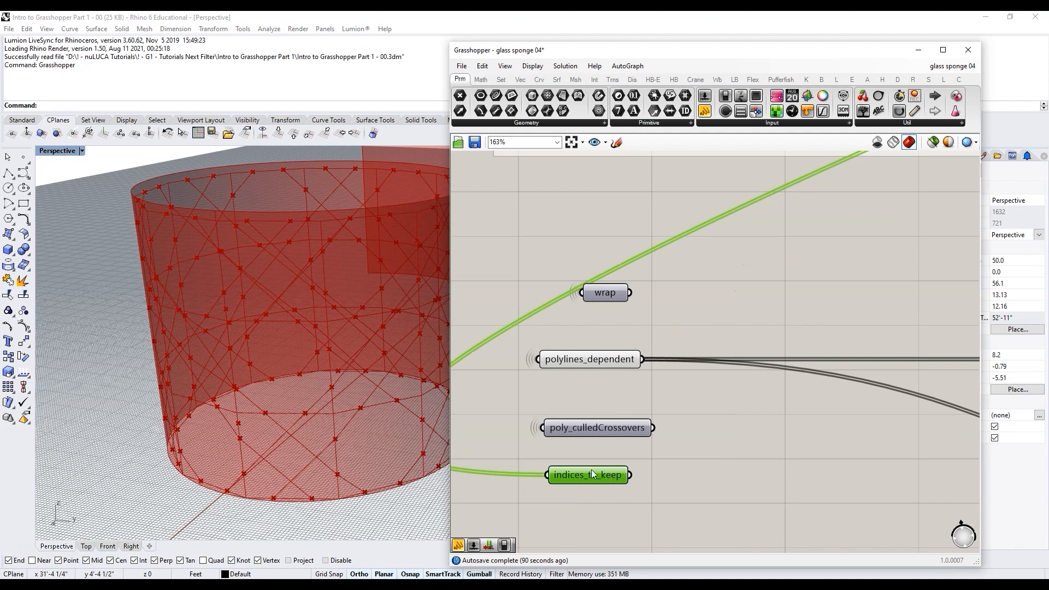
pyautogui.moveTo(586, 476)
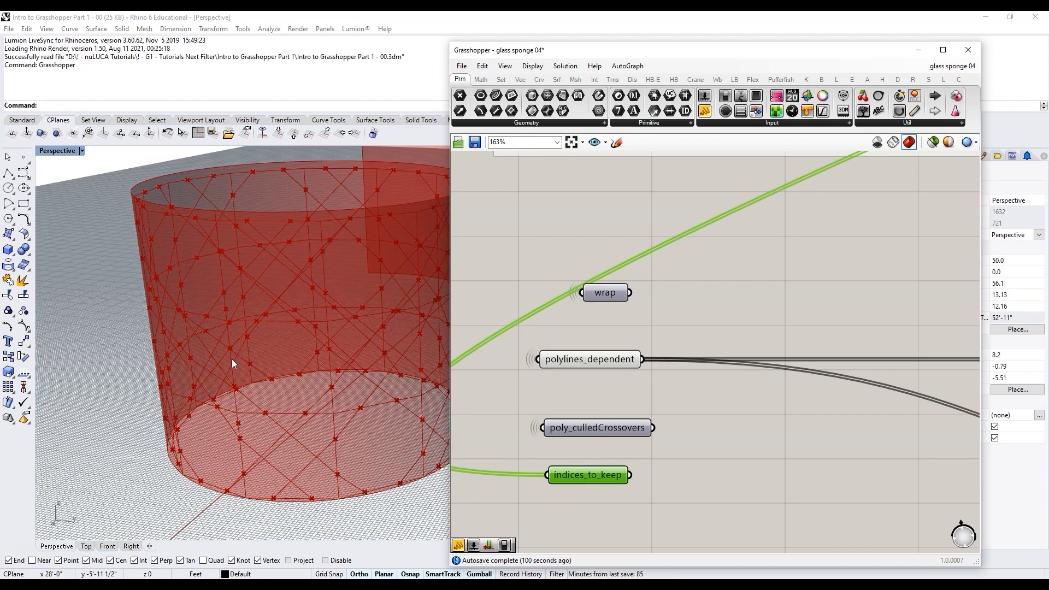
# Step: Add a Panel connected to indices_to_keep and read through the listed indices
pyautogui.doubleClick(677, 478)
pyautogui.write('//')
pyautogui.press('Return')
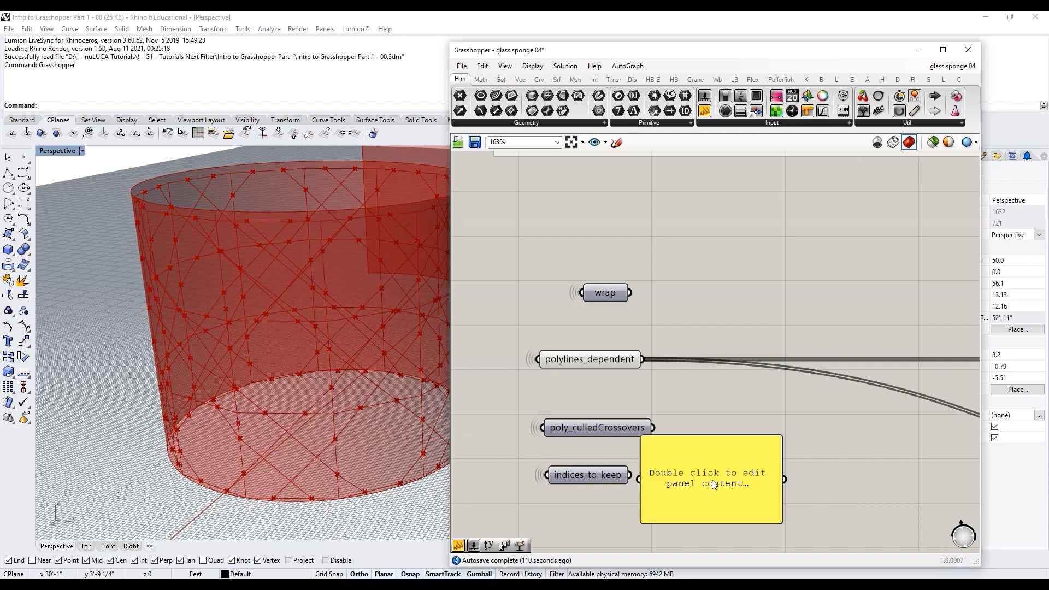
pyautogui.moveTo(698, 483); pyautogui.dragTo(752, 483)
pyautogui.moveTo(630, 475); pyautogui.dragTo(691, 476)
pyautogui.moveTo(831, 441); pyautogui.dragTo(831, 462)
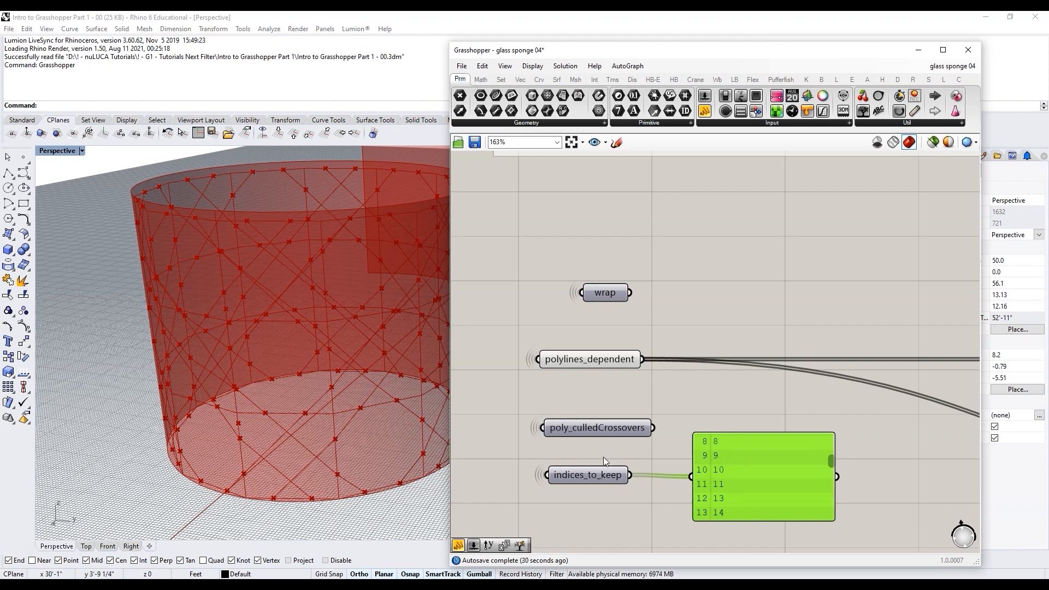
# Step: Duplicate the indices_to_keep parameter, place the copy above the Merge result's panel and delete the indices panel
pyautogui.scroll(-3, 603, 457)
pyautogui.scroll(2, 634, 486)
pyautogui.keyDown('alt'); pyautogui.moveTo(543, 466); pyautogui.dragTo(613, 498); pyautogui.keyUp('alt')
pyautogui.rightClick(637, 497)
pyautogui.click(693, 454)
pyautogui.click(742, 427)
pyautogui.press('Delete')
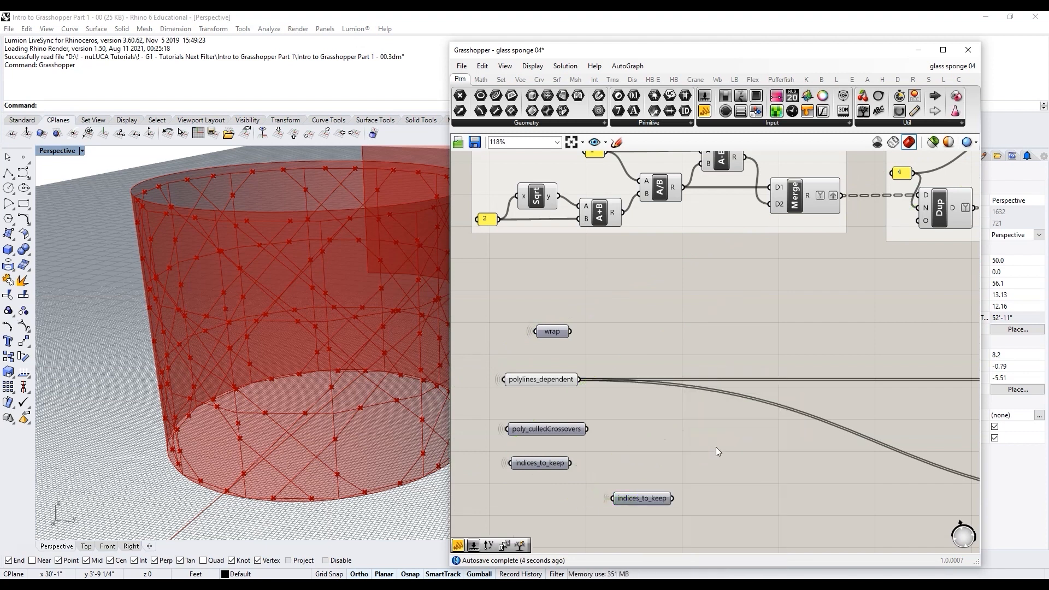
pyautogui.moveTo(637, 499); pyautogui.dragTo(791, 359)
pyautogui.scroll(-12, 579, 479)
pyautogui.scroll(10, 873, 476)
pyautogui.click(841, 377)
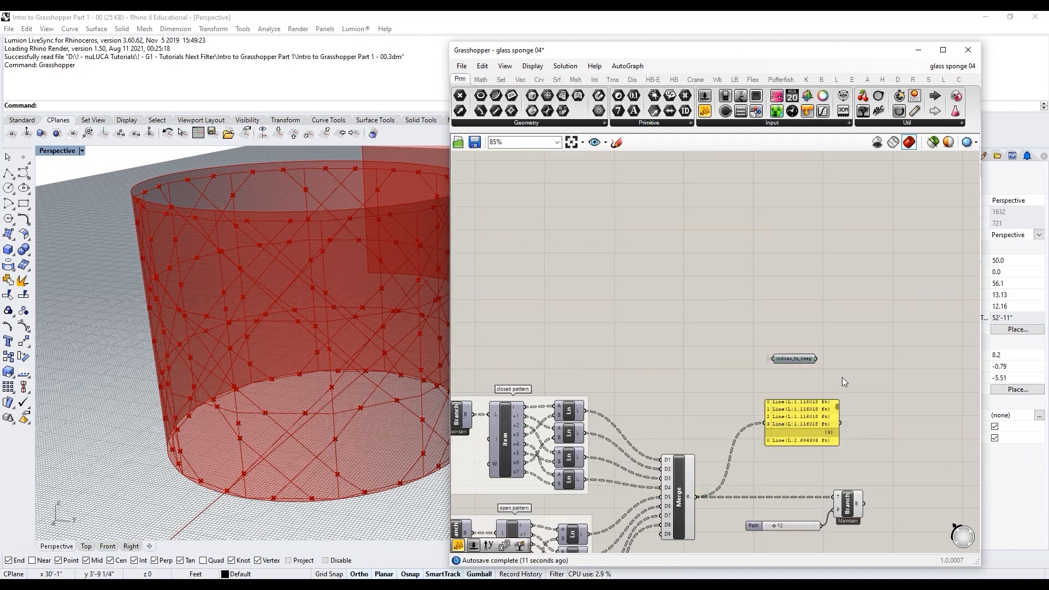
# Step: Delete the panel connected to the Merge result
pyautogui.scroll(3, 783, 476)
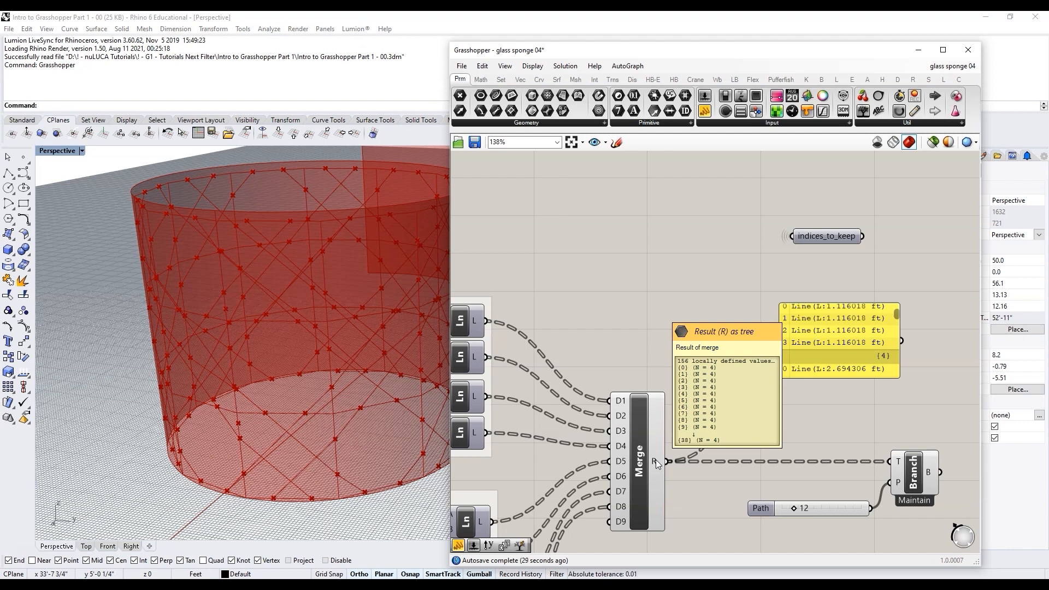
pyautogui.click(811, 355)
pyautogui.press('Delete')
# Step: Add a List Length component and connect the Merge result to its L input
pyautogui.doubleClick(778, 349)
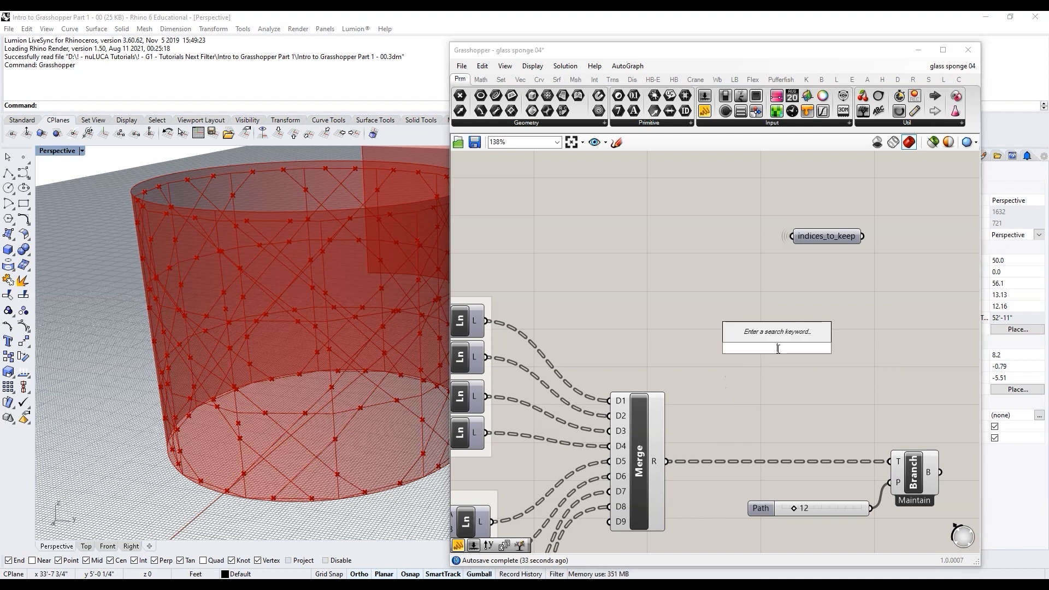
pyautogui.write('list len')
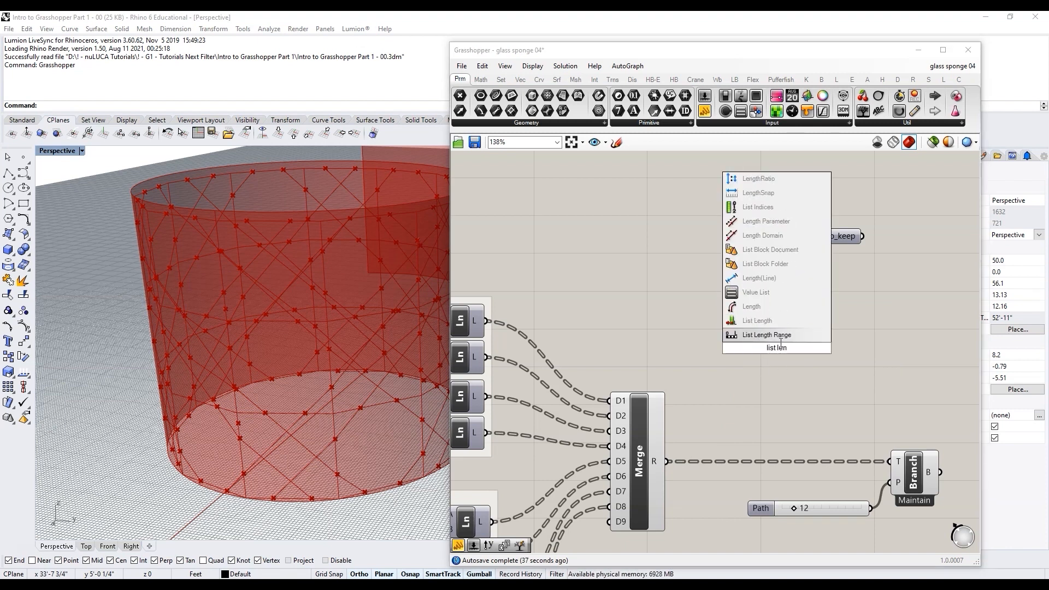
pyautogui.click(771, 322)
pyautogui.moveTo(668, 462); pyautogui.dragTo(758, 331)
pyautogui.scroll(-2, 633, 336)
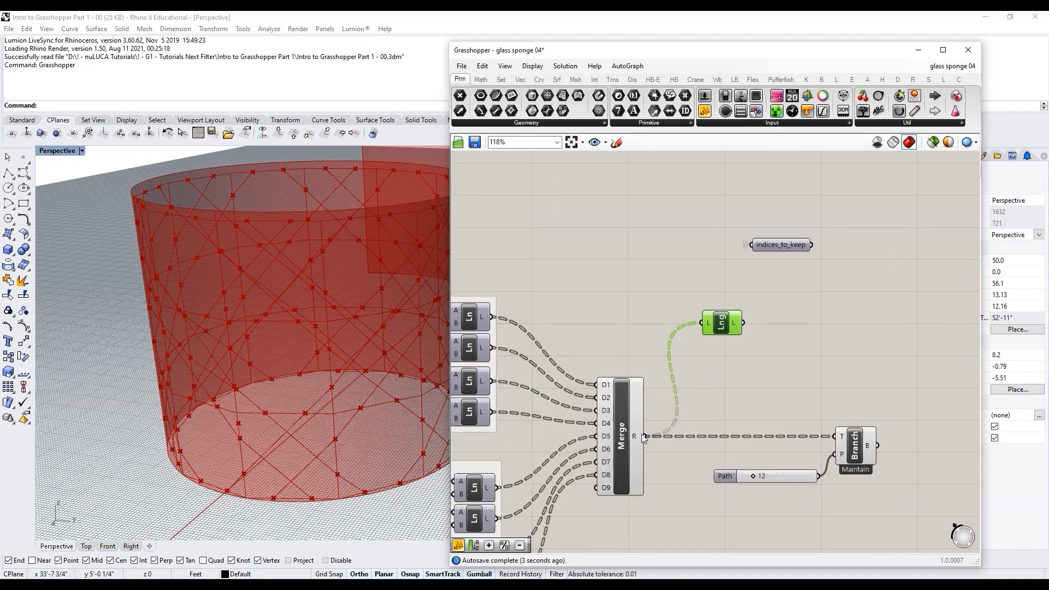
pyautogui.moveTo(640, 433)
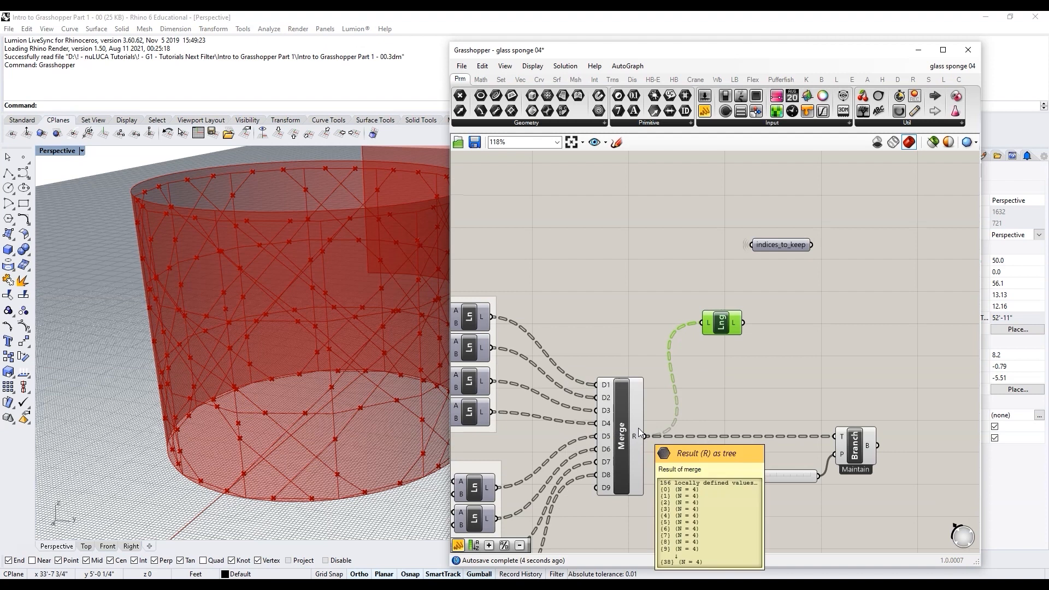
# Step: Flatten the output of the List Length component that reads the Merge result
pyautogui.scroll(3, 757, 330)
pyautogui.rightClick(727, 323)
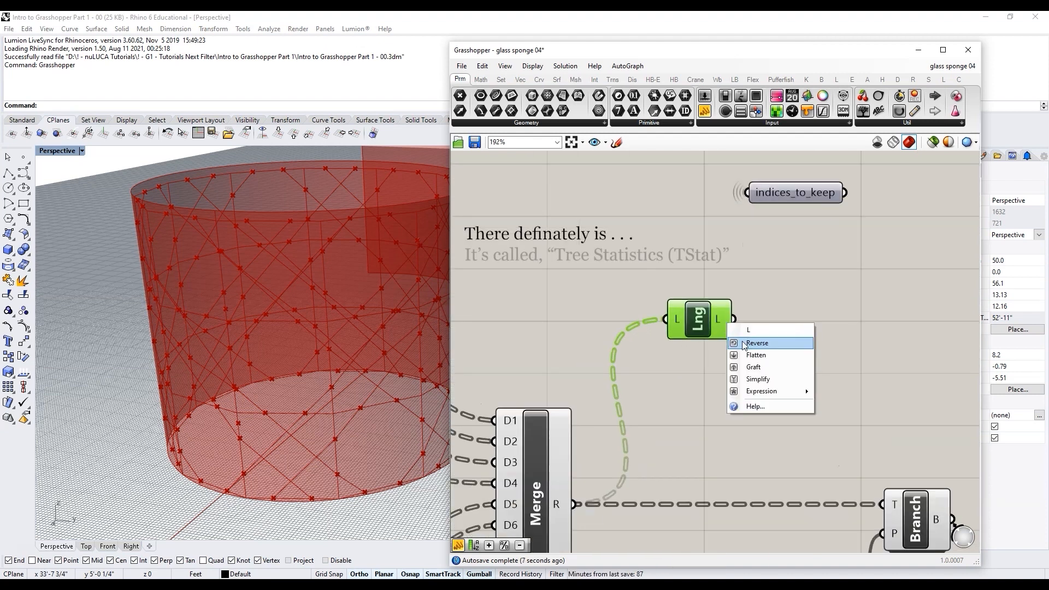
pyautogui.click(773, 357)
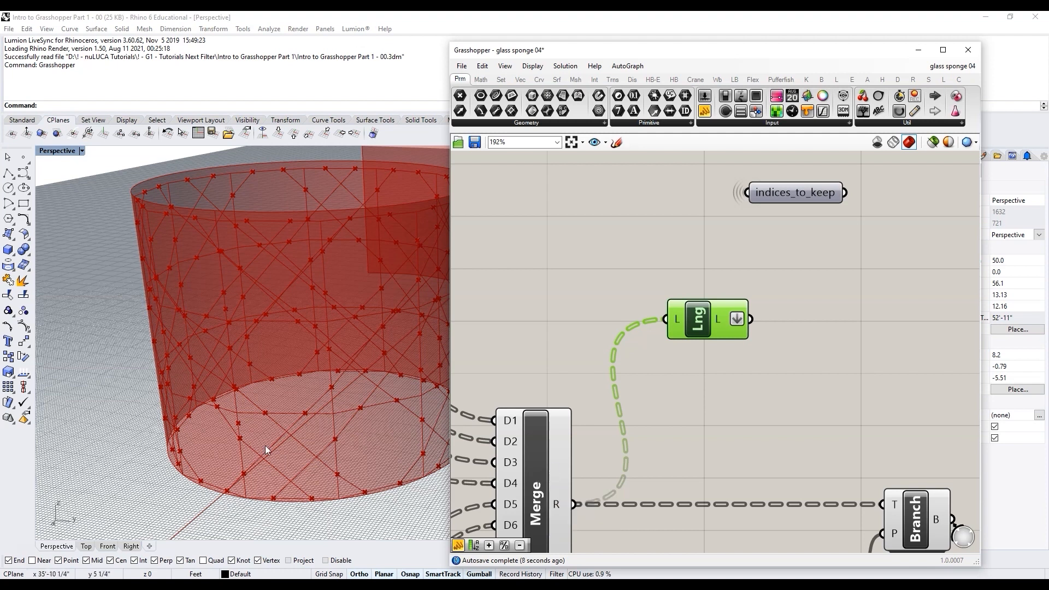
# Step: Add a second List Length component and connect the flattened output of the first List Length to it
pyautogui.moveTo(724, 322)
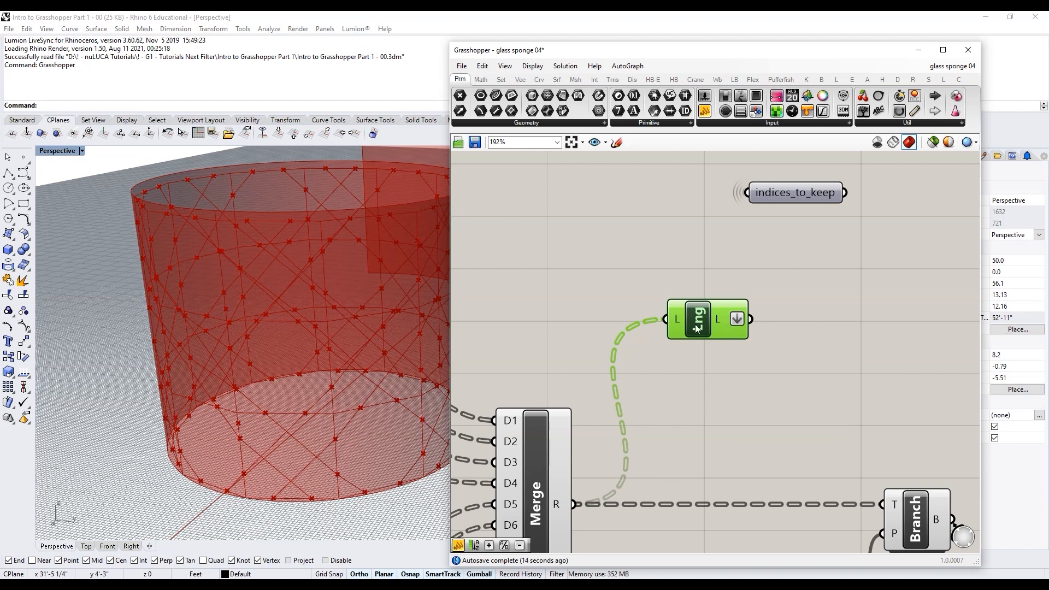
pyautogui.doubleClick(854, 326)
pyautogui.write('list ')
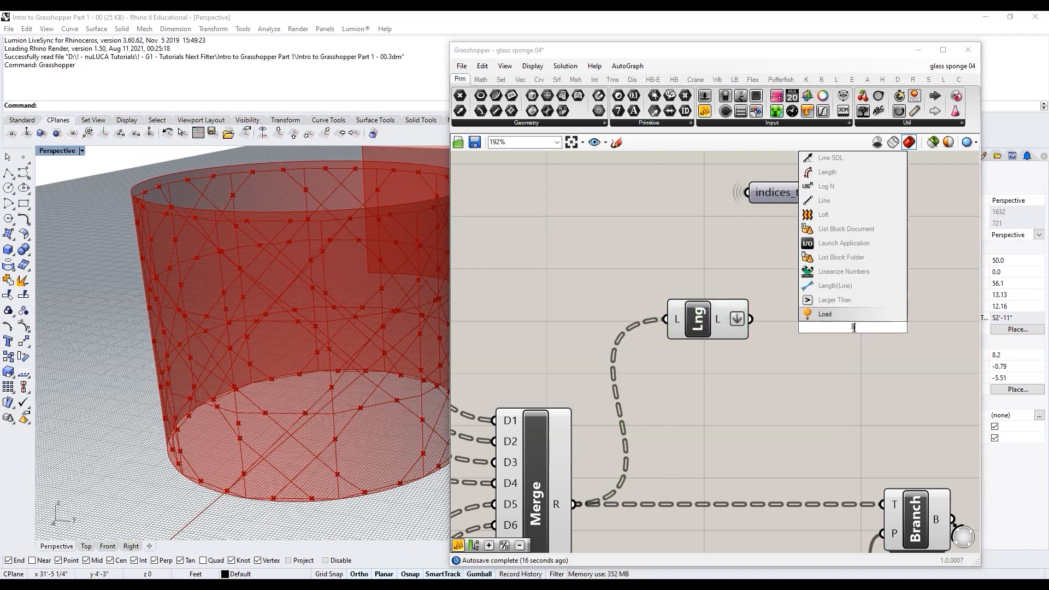
pyautogui.write('le')
pyautogui.click(874, 306)
pyautogui.moveTo(839, 336); pyautogui.dragTo(791, 328)
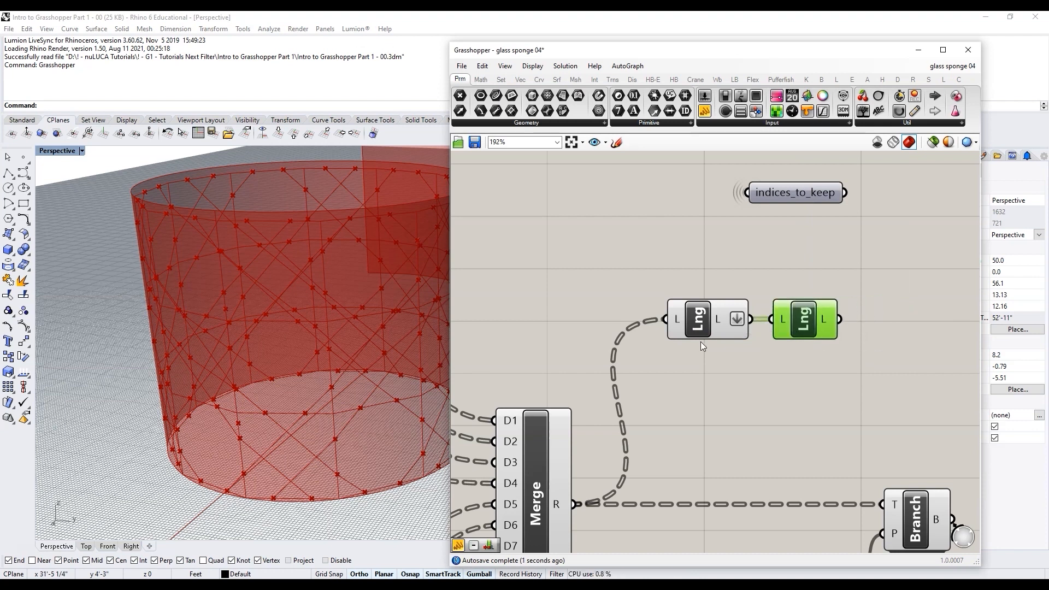
# Step: Add a Panel connected to the second List Length's output and compare it with the Merge result's branches
pyautogui.scroll(-2, 704, 344)
pyautogui.scroll(3, 861, 336)
pyautogui.doubleClick(851, 333)
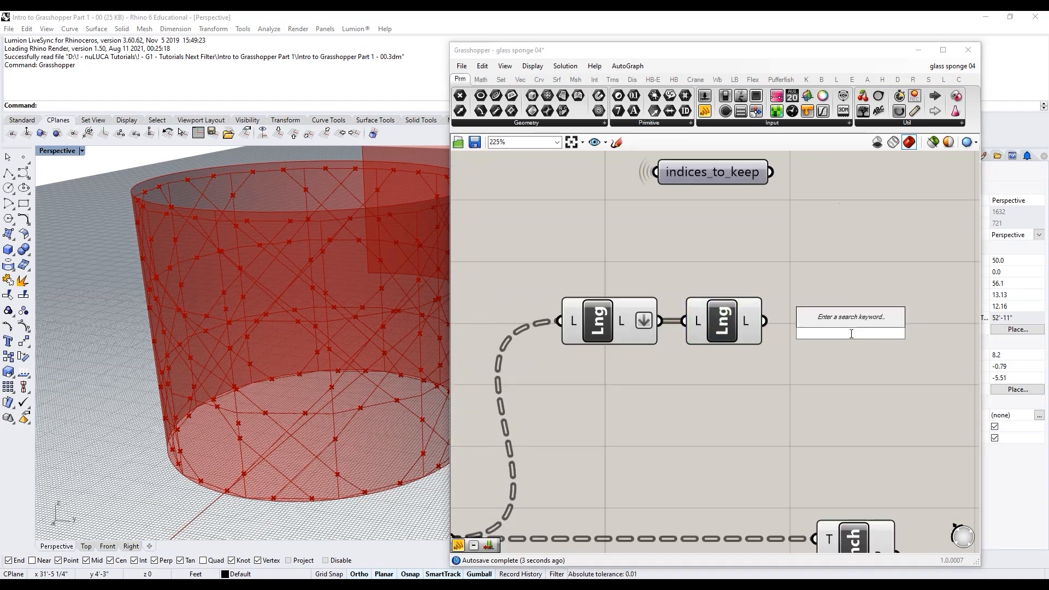
pyautogui.write('//')
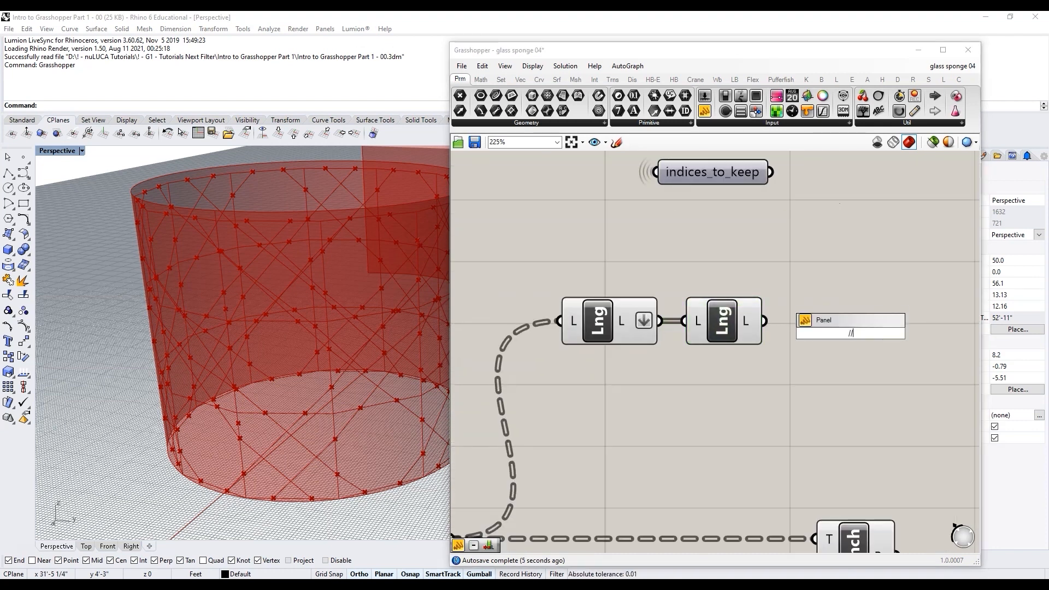
pyautogui.press('Return')
pyautogui.moveTo(754, 331); pyautogui.dragTo(801, 328)
pyautogui.scroll(-3, 778, 286)
pyautogui.scroll(2, 570, 466)
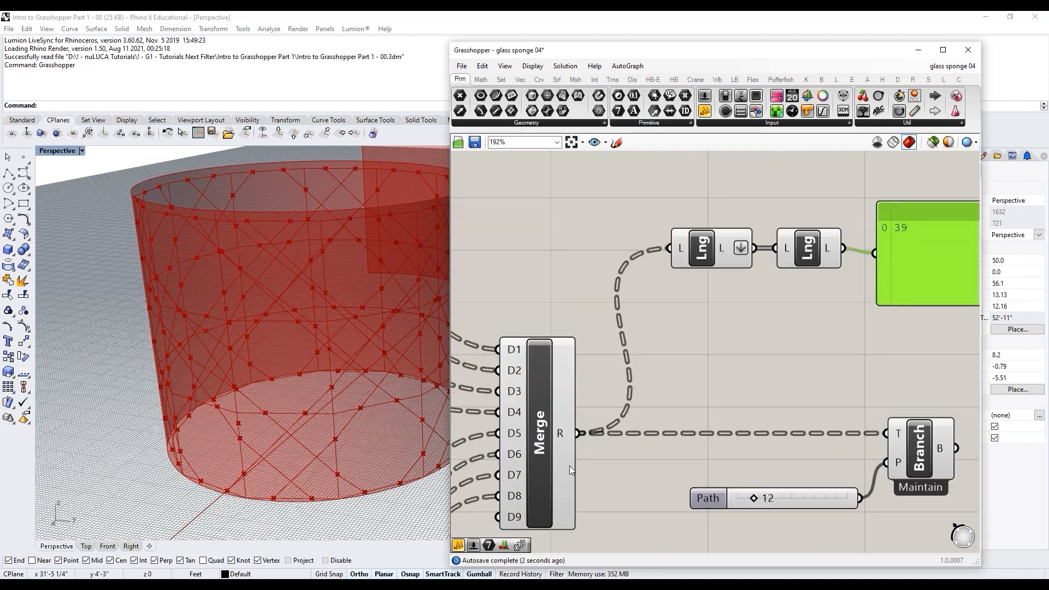
pyautogui.moveTo(561, 442)
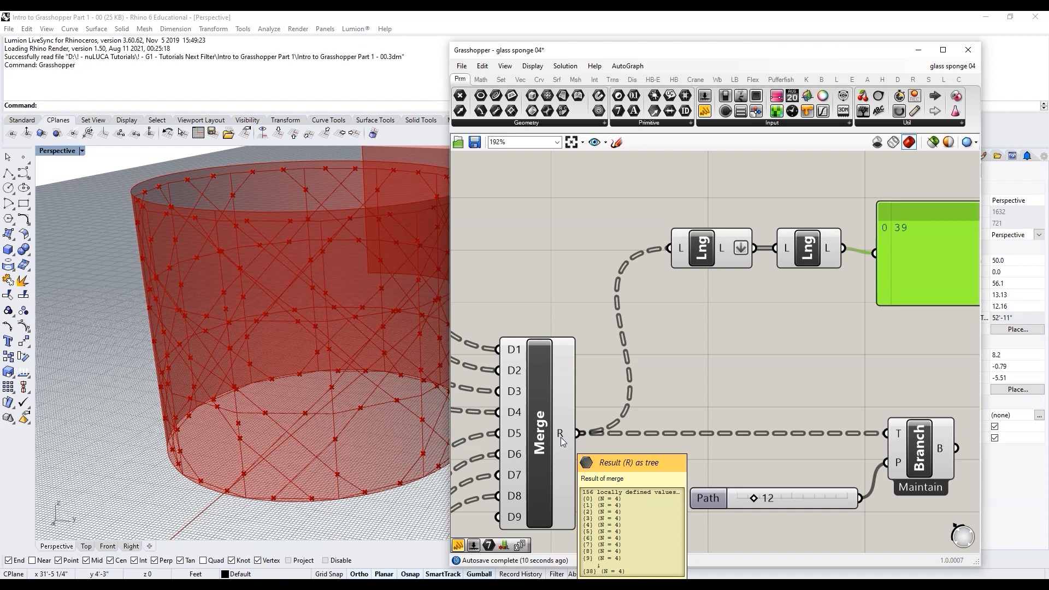
pyautogui.moveTo(921, 254); pyautogui.dragTo(920, 248)
# Step: Delete the Panel connected to the second List Length
pyautogui.moveTo(850, 296); pyautogui.dragTo(652, 212)
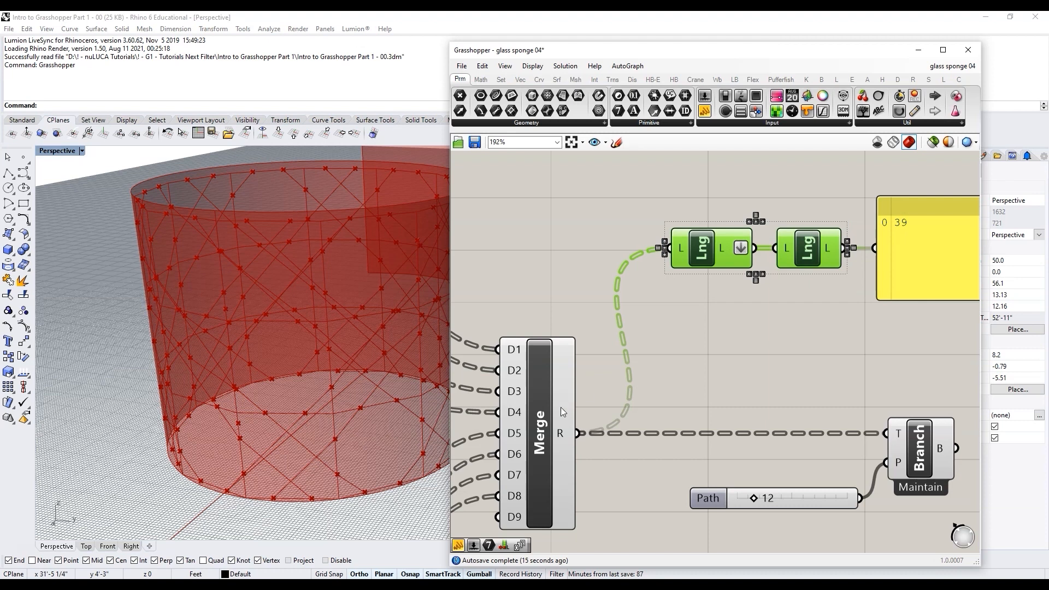
pyautogui.scroll(-2, 646, 342)
pyautogui.click(833, 286)
pyautogui.press('Delete')
# Step: Add a Smaller Than component to the canvas near the indices_to_keep parameter
pyautogui.scroll(2, 813, 240)
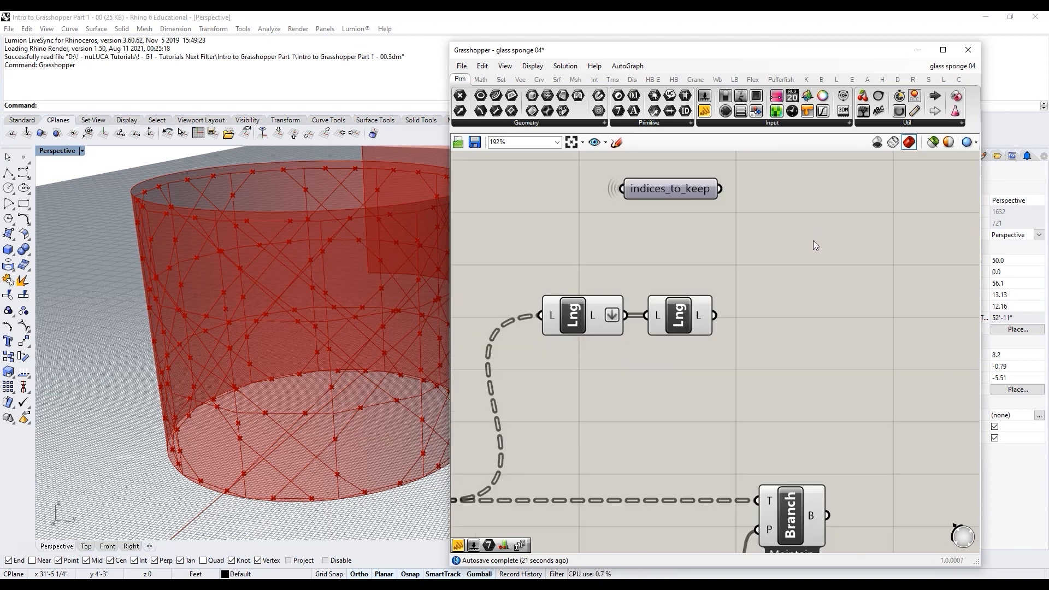
pyautogui.doubleClick(804, 240)
pyautogui.write('scale')
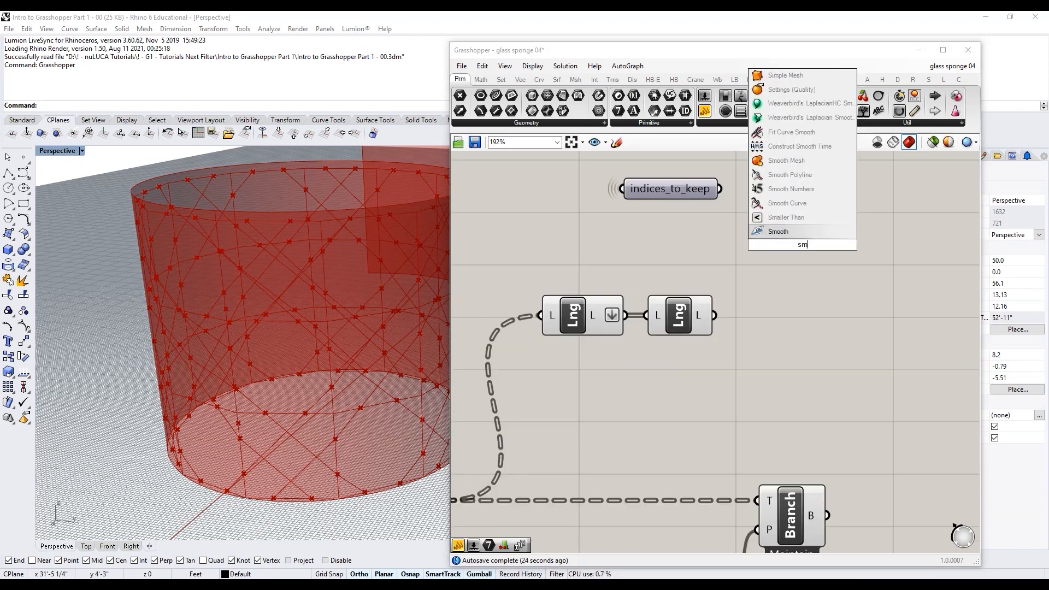
pyautogui.click(795, 252)
pyautogui.press('Delete')
pyautogui.doubleClick(792, 257)
pyautogui.write('smal')
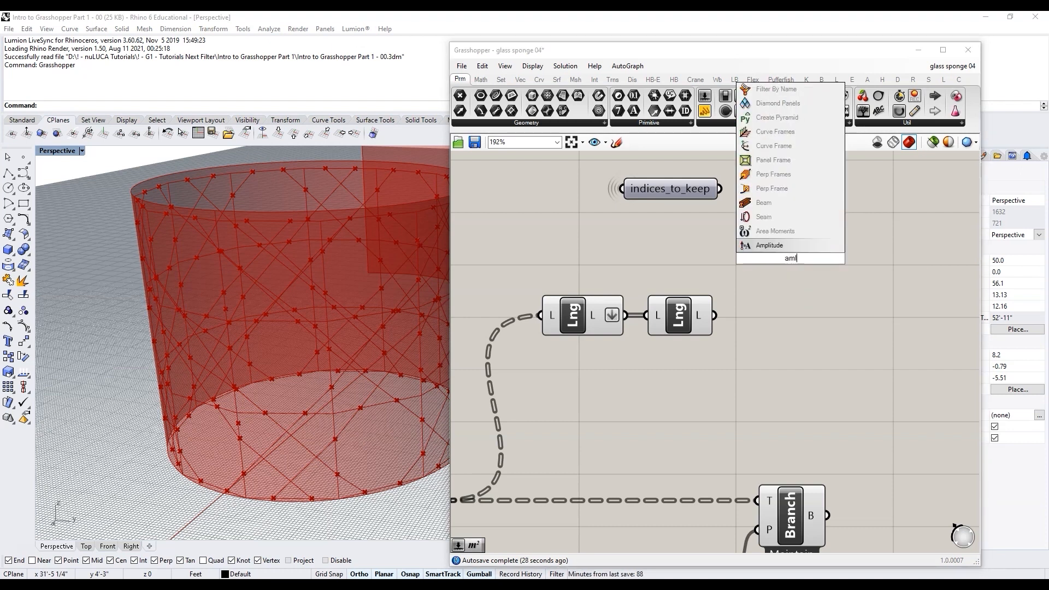
pyautogui.press('Return')
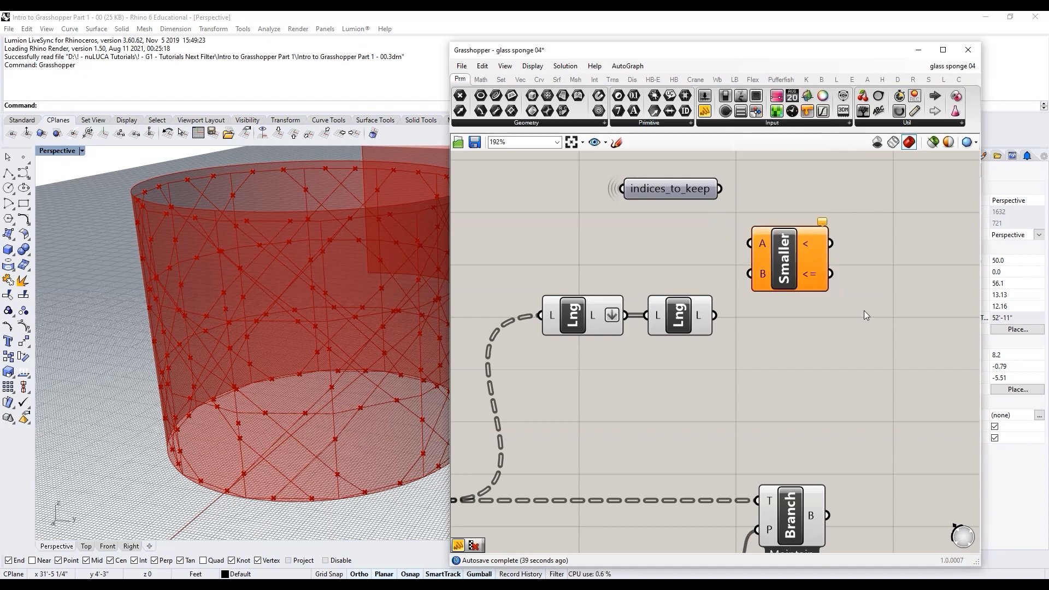
# Step: Examine how Smaller Than and Cull Pattern are wired in the "grab odd branches" group
pyautogui.scroll(-5, 864, 310)
pyautogui.scroll(-2, 854, 324)
pyautogui.scroll(6, 579, 413)
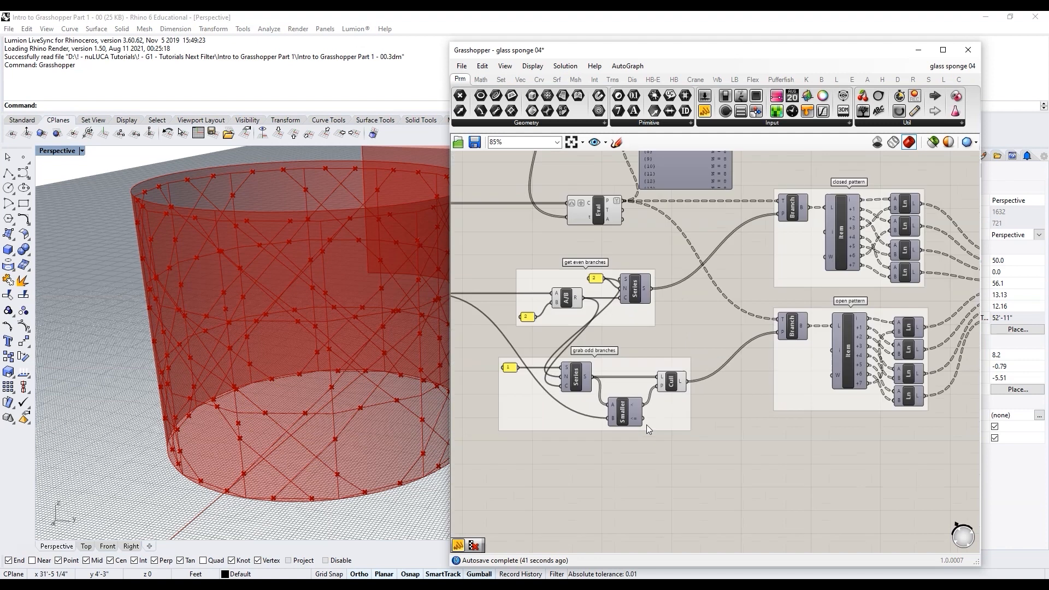
pyautogui.click(681, 365)
pyautogui.click(619, 410)
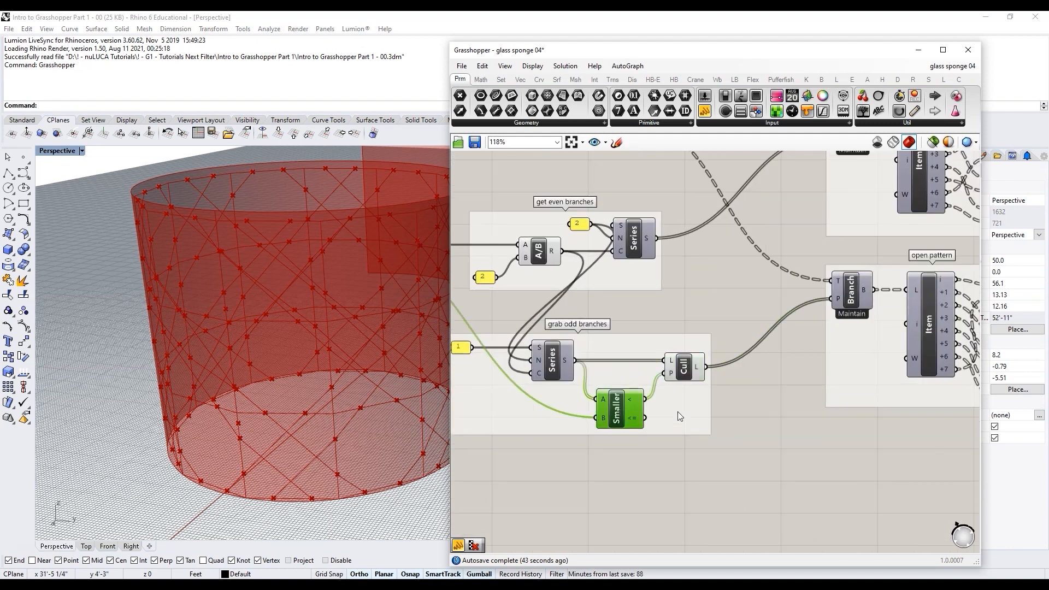
pyautogui.moveTo(603, 413); pyautogui.dragTo(691, 428, button='right')
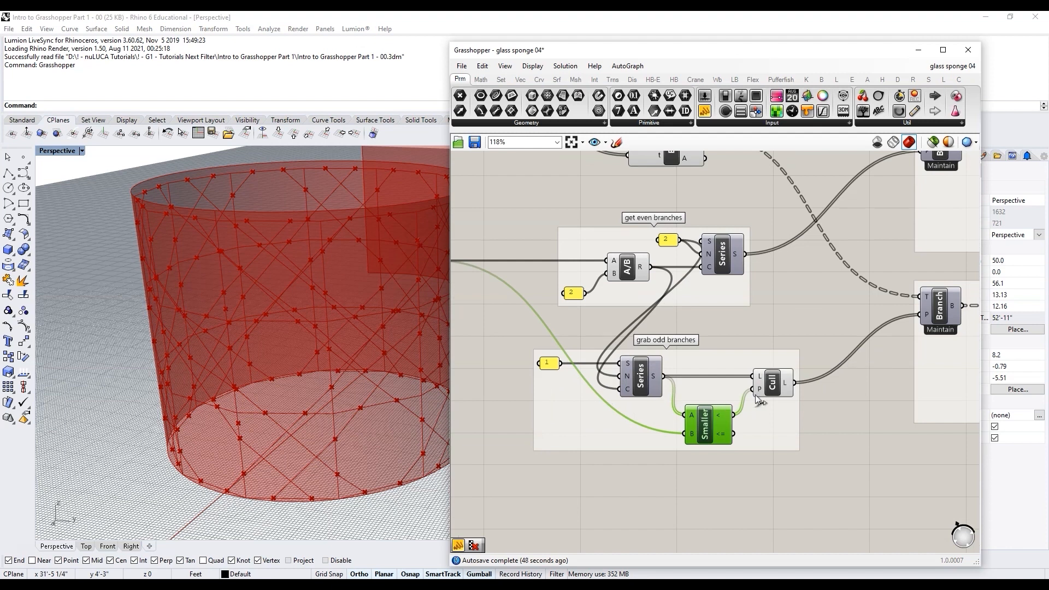
pyautogui.scroll(-6, 636, 420)
pyautogui.scroll(7, 916, 324)
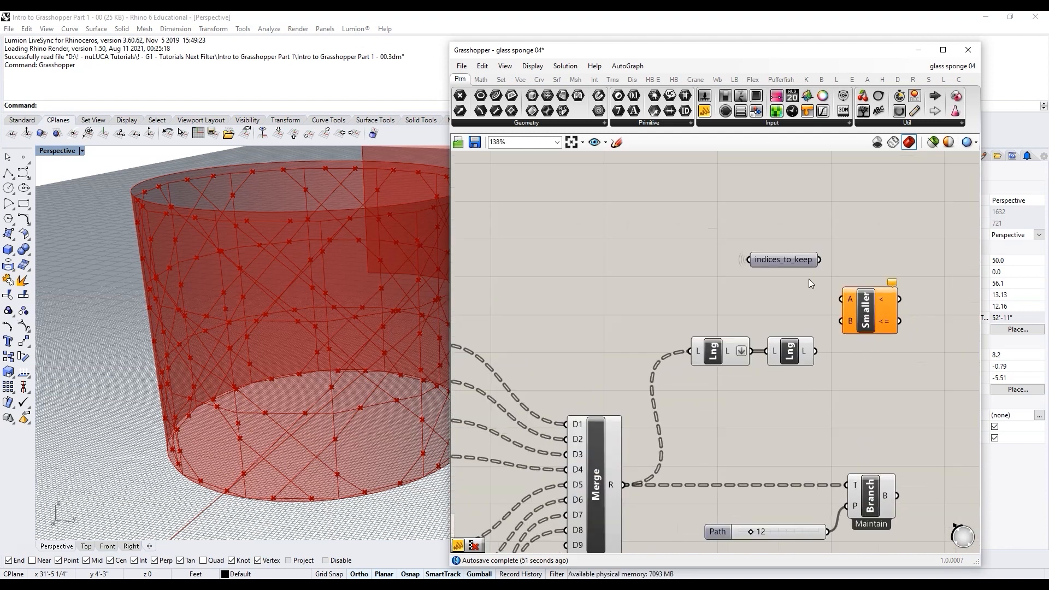
# Step: Connect indices_to_keep to the new Smaller Than's A input and the second List Length's output to its B input
pyautogui.scroll(-3, 743, 285)
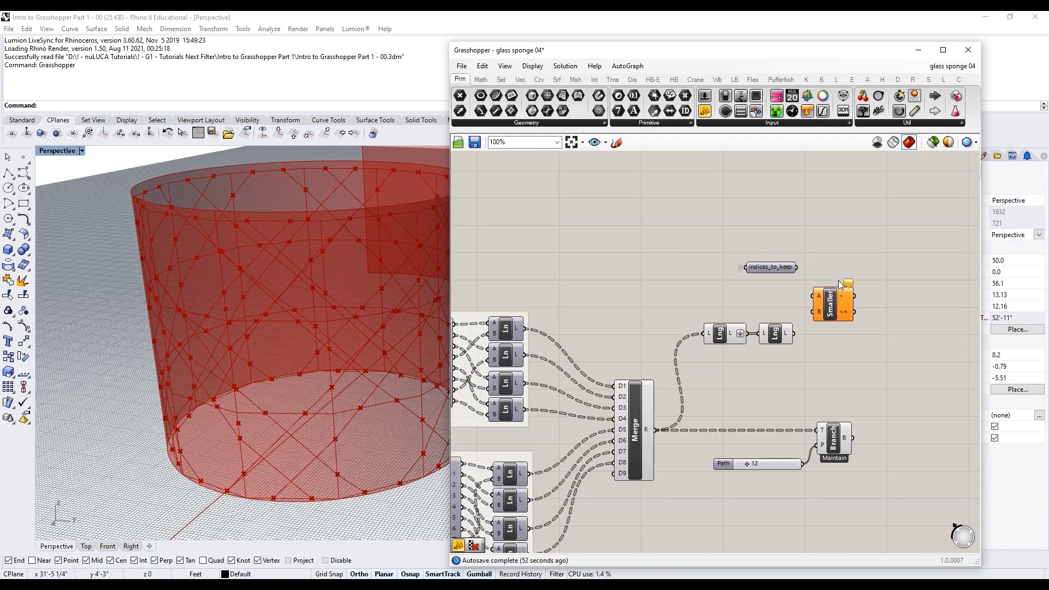
pyautogui.scroll(3, 841, 284)
pyautogui.click(823, 343)
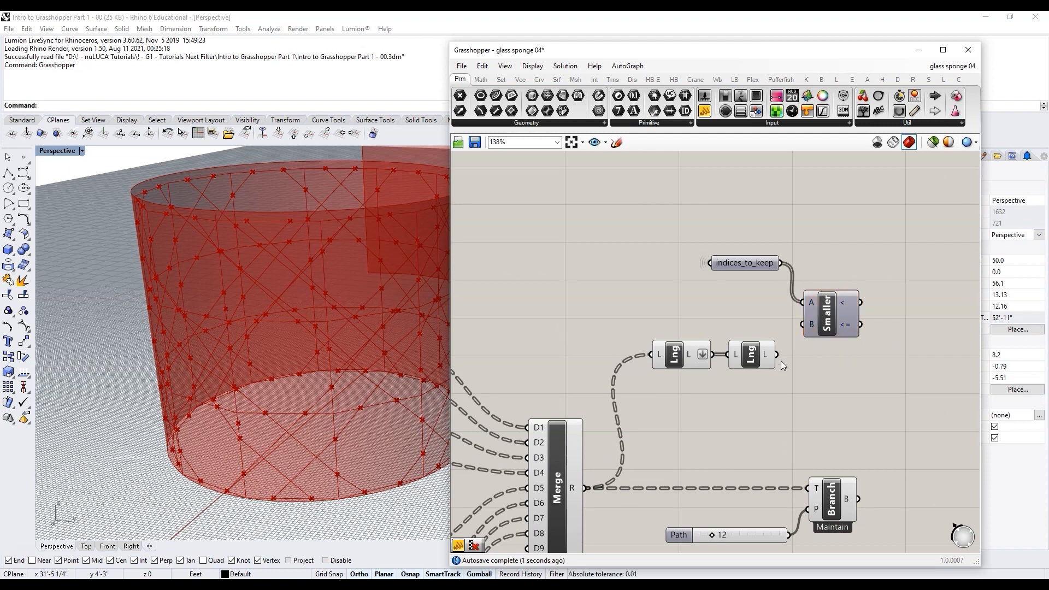
pyautogui.moveTo(777, 355); pyautogui.dragTo(811, 326)
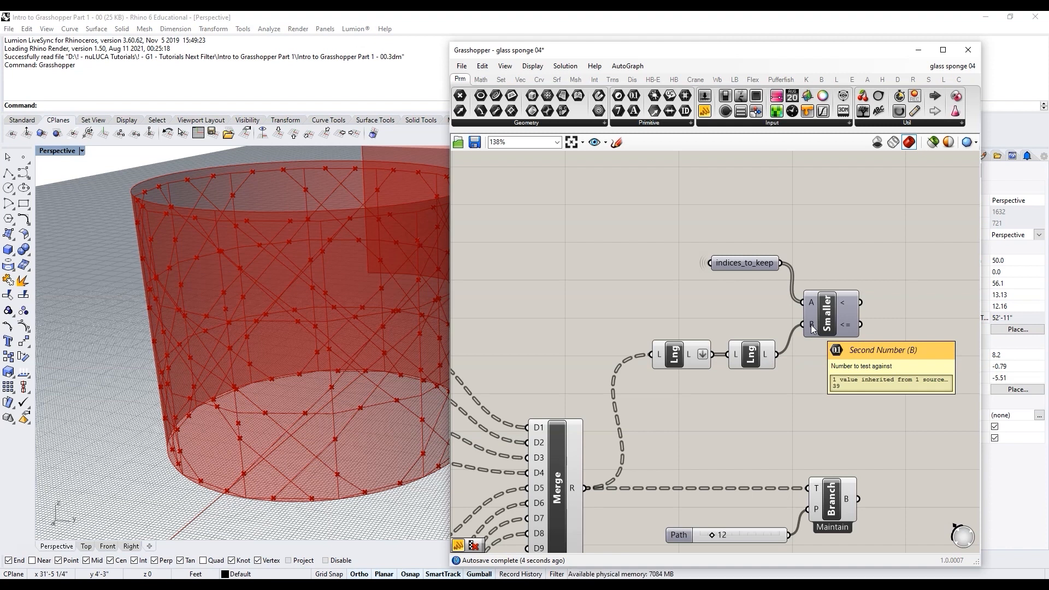
pyautogui.click(742, 264)
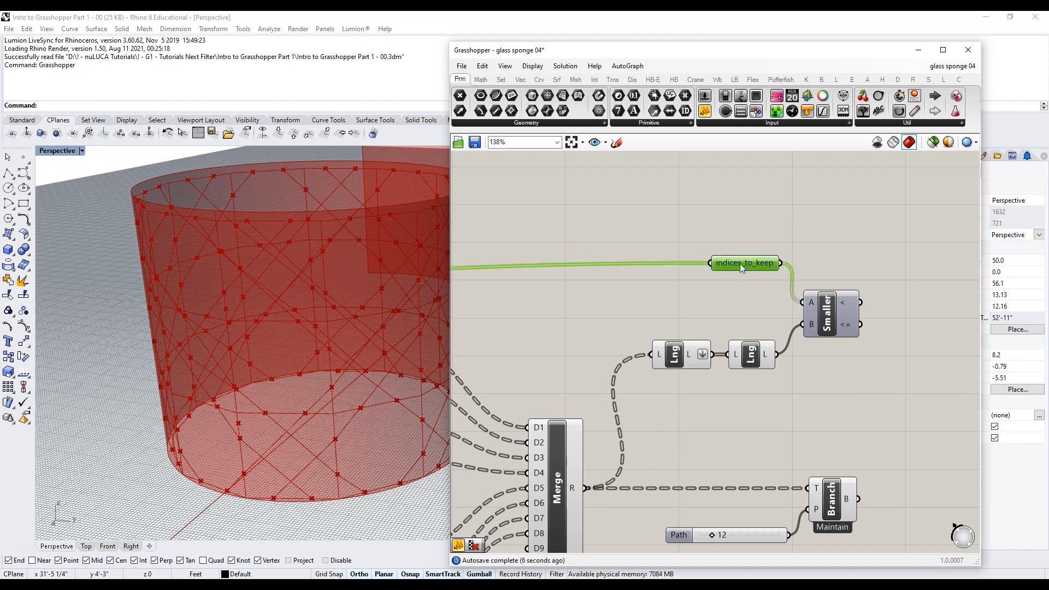
pyautogui.moveTo(740, 264)
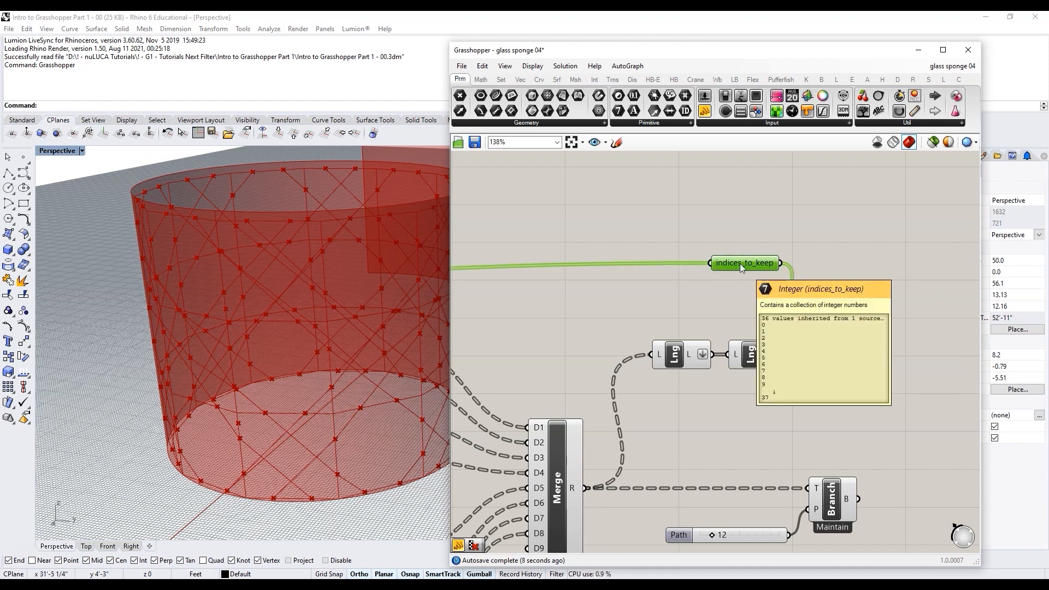
# Step: Add a Cull Pattern component with indices_to_keep as its list and the Smaller Than's < output as its pattern
pyautogui.scroll(-2, 609, 328)
pyautogui.scroll(2, 793, 320)
pyautogui.doubleClick(851, 282)
pyautogui.write('cull')
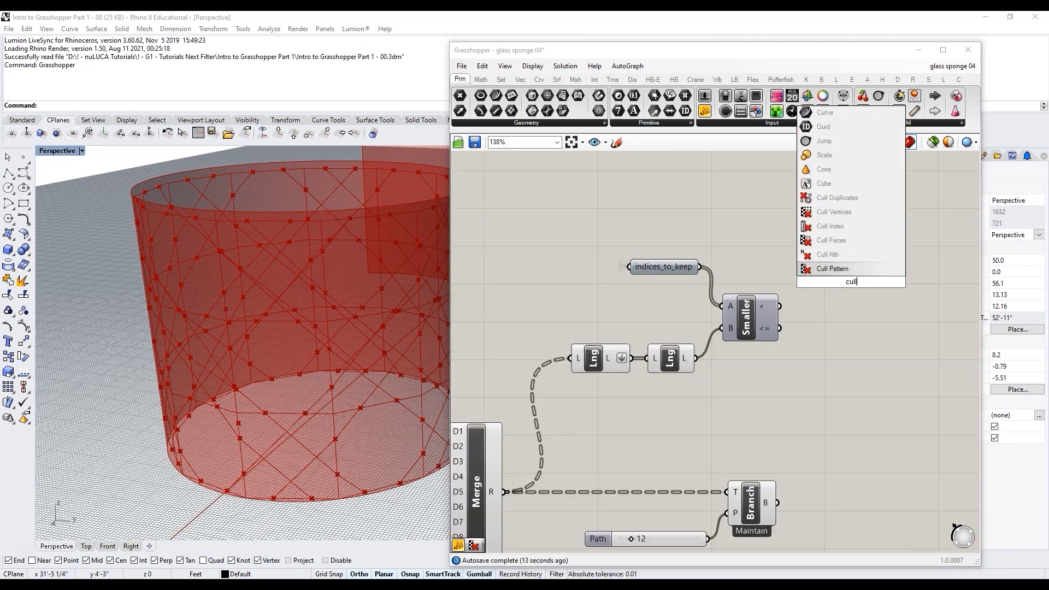
pyautogui.press('Return')
pyautogui.moveTo(780, 306); pyautogui.dragTo(827, 289)
pyautogui.moveTo(700, 267); pyautogui.dragTo(852, 270)
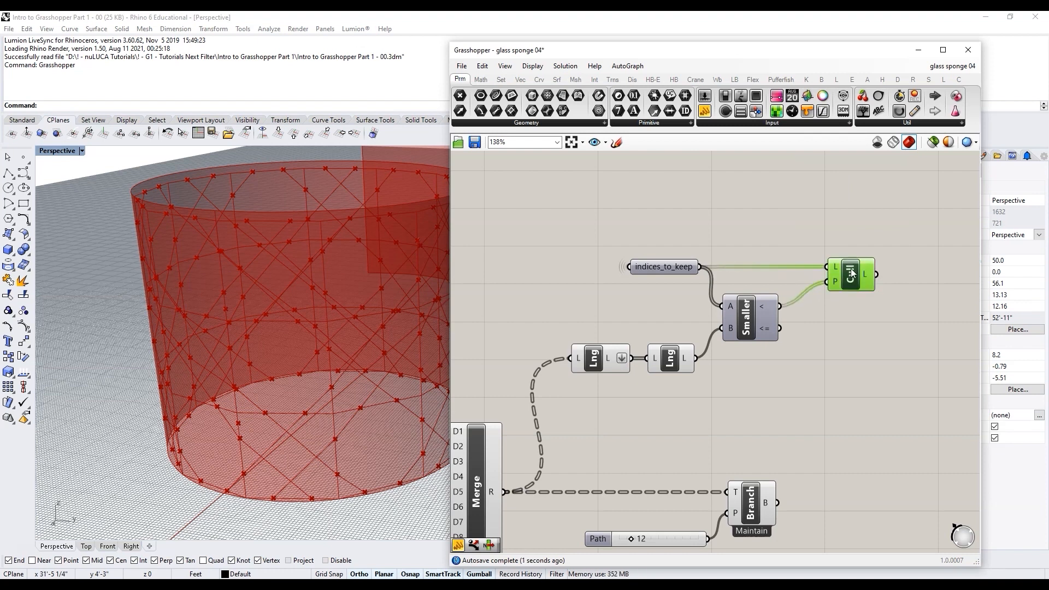
pyautogui.moveTo(658, 267)
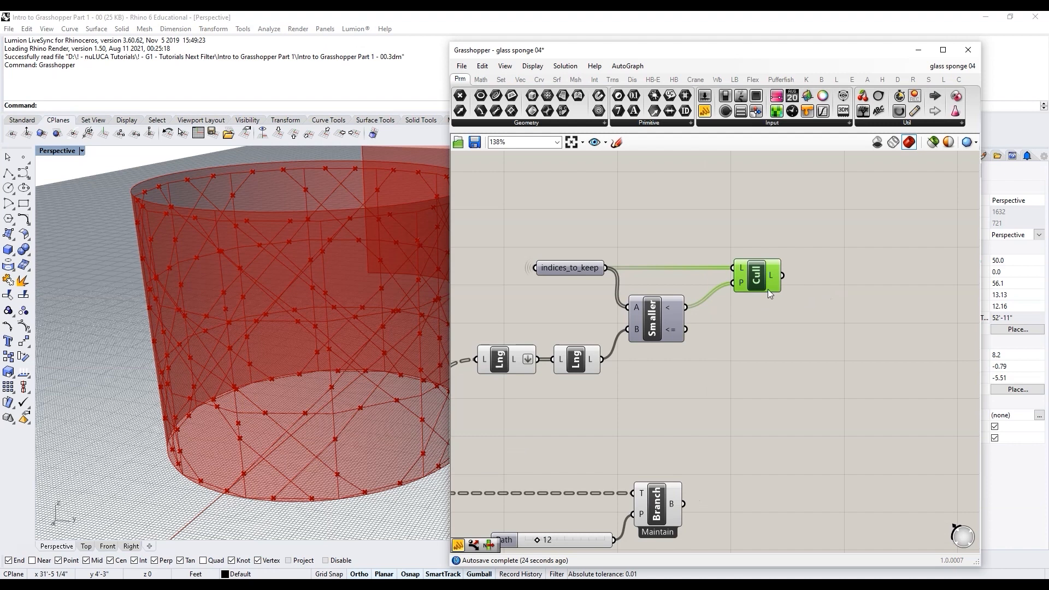
pyautogui.moveTo(776, 280)
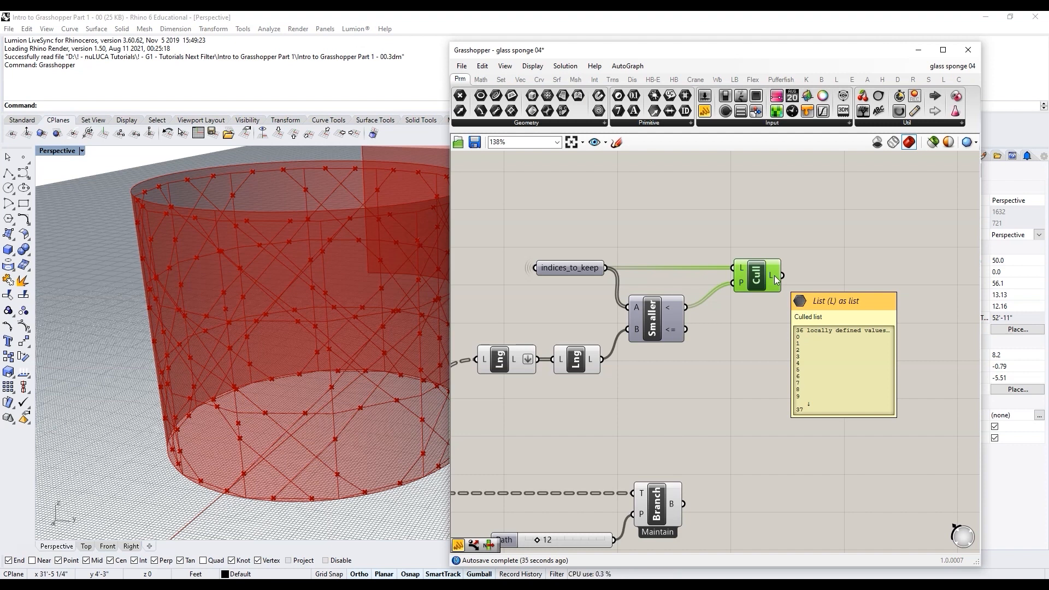
# Step: Add another Tree Branch component and connect the culled index list to its P input
pyautogui.scroll(-2, 798, 313)
pyautogui.doubleClick(809, 333)
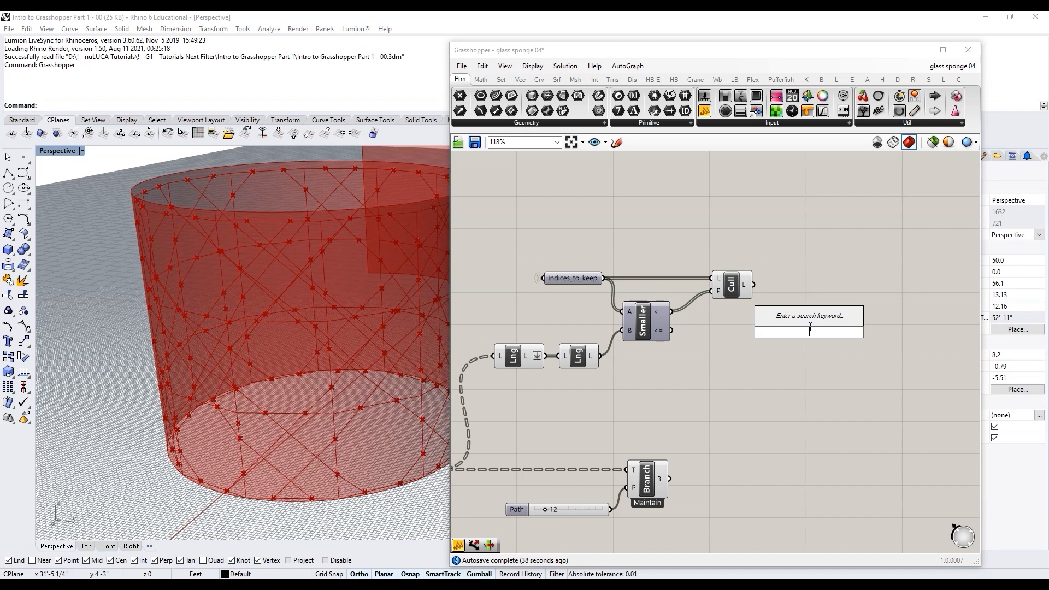
pyautogui.write('bran')
pyautogui.click(776, 291)
pyautogui.moveTo(753, 285); pyautogui.dragTo(810, 342)
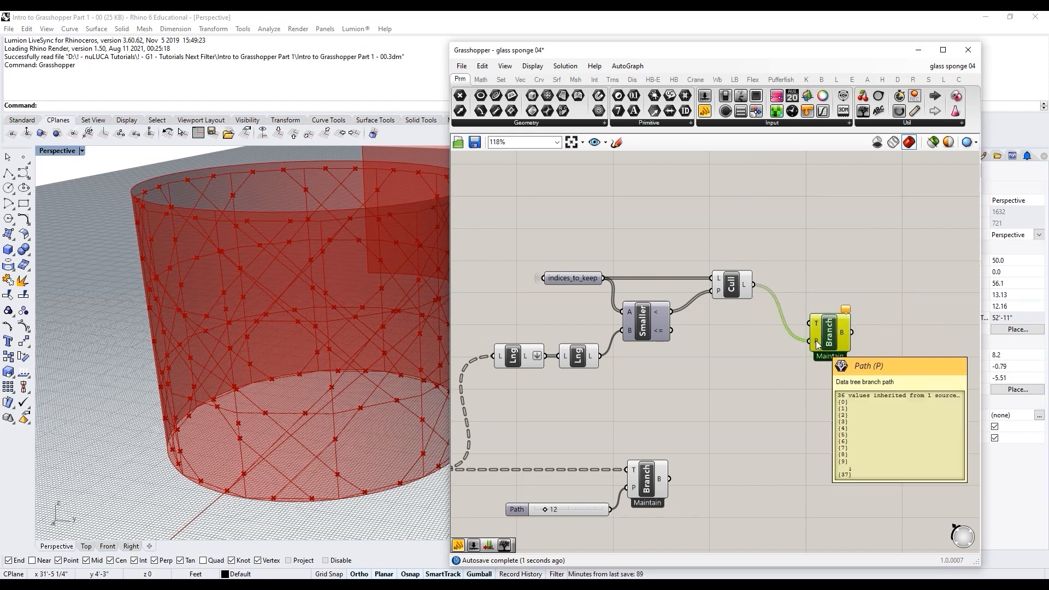
# Step: Connect the Merge result to the new Tree Branch's T input and move the component closer to Cull Pattern
pyautogui.scroll(-2, 808, 400)
pyautogui.moveTo(541, 449); pyautogui.dragTo(809, 344)
pyautogui.moveTo(422, 389); pyautogui.dragTo(374, 403, button='right')
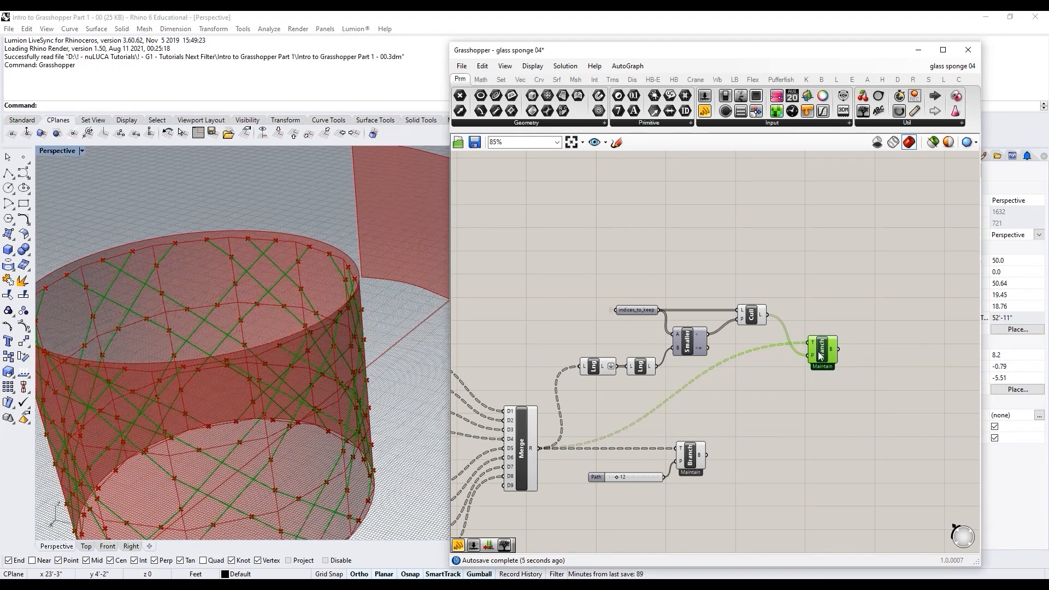
pyautogui.scroll(3, 819, 365)
pyautogui.moveTo(823, 362); pyautogui.dragTo(800, 362)
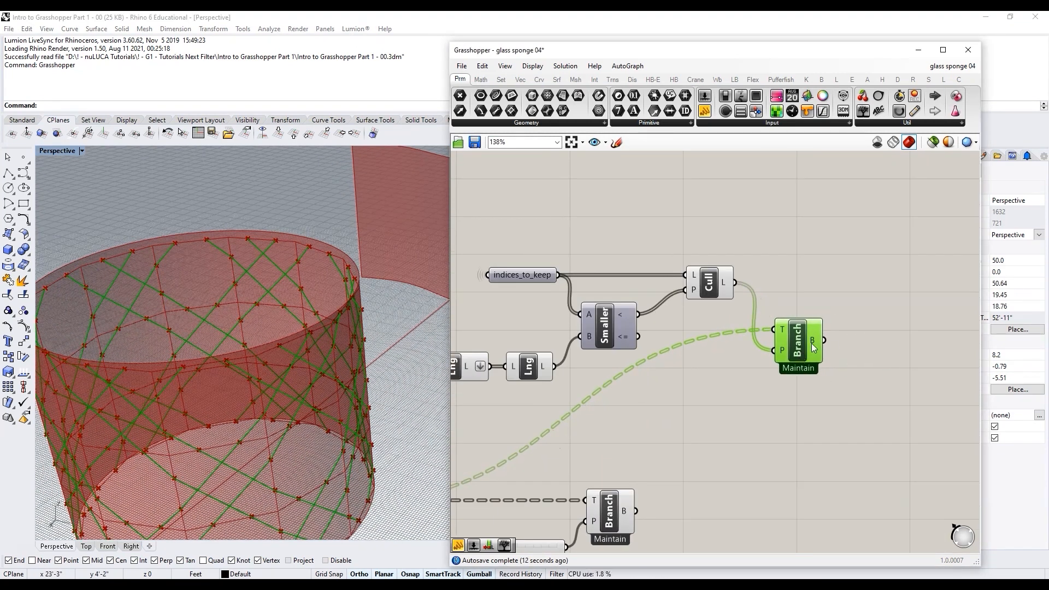
pyautogui.moveTo(813, 346)
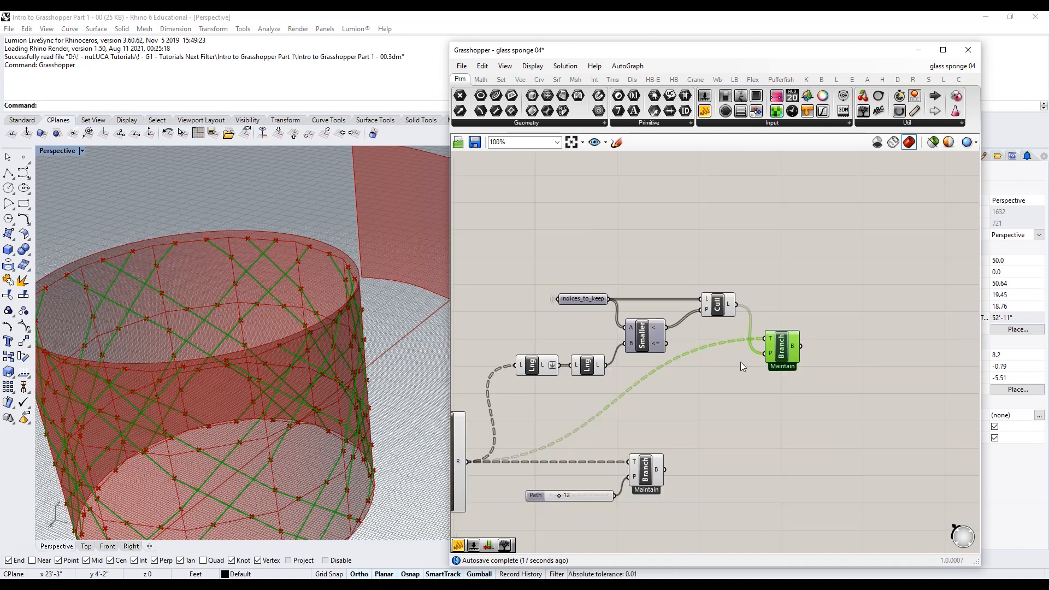
# Step: Delete the old Tree Branch with its Path slider and inspect the lines output by the new Tree Branch in the viewport
pyautogui.scroll(-1, 618, 509)
pyautogui.moveTo(631, 509); pyautogui.dragTo(563, 445)
pyautogui.press('Delete')
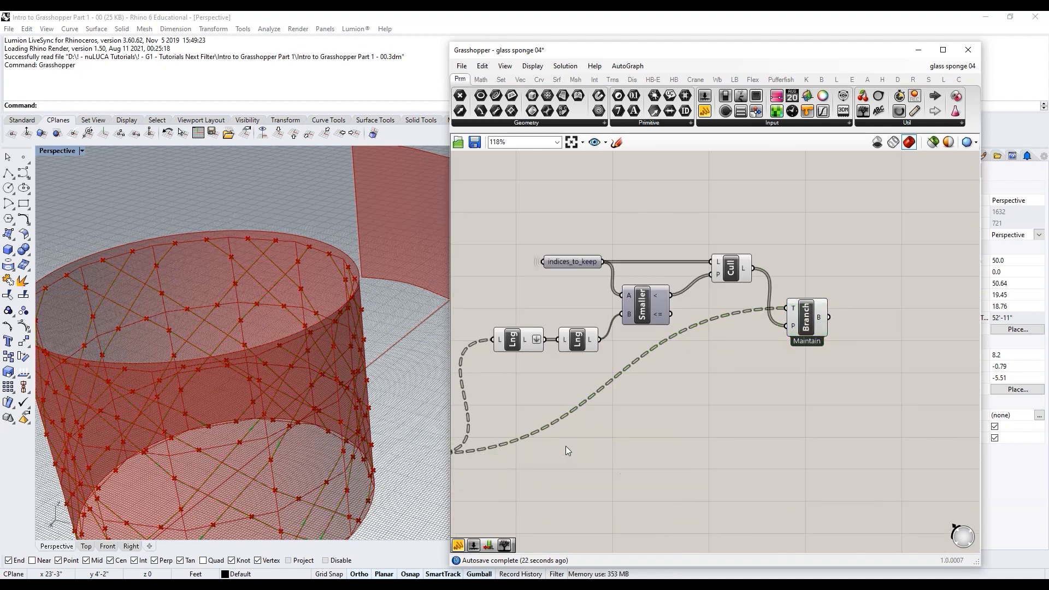
pyautogui.click(810, 342)
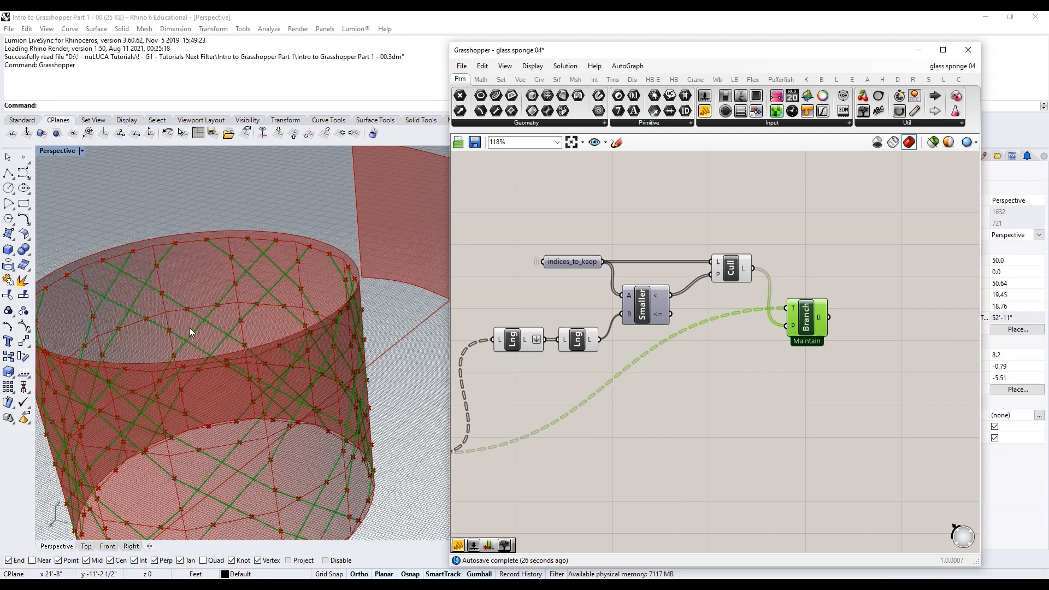
pyautogui.click(762, 363)
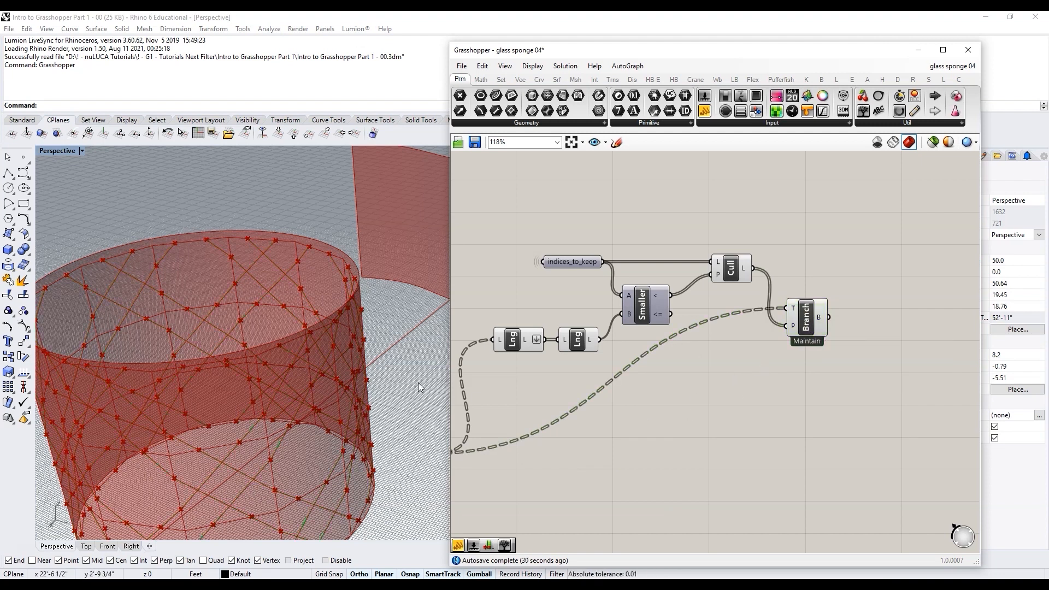
# Step: Add a Stream Filter component beside the Tree Branch
pyautogui.scroll(-5, 319, 372)
pyautogui.scroll(6, 333, 386)
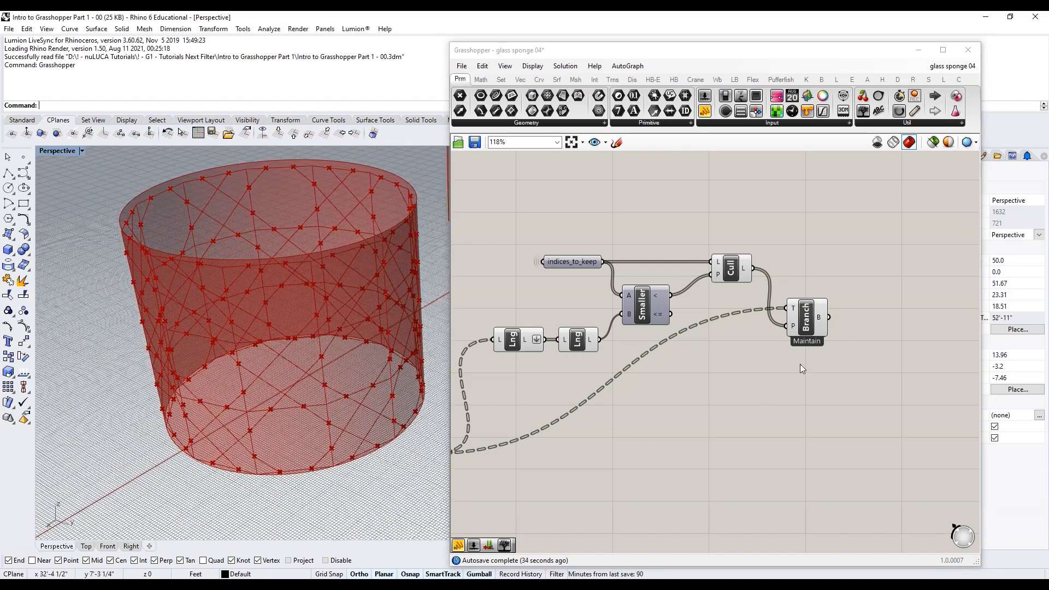
pyautogui.scroll(-2, 680, 382)
pyautogui.scroll(2, 802, 365)
pyautogui.doubleClick(768, 383)
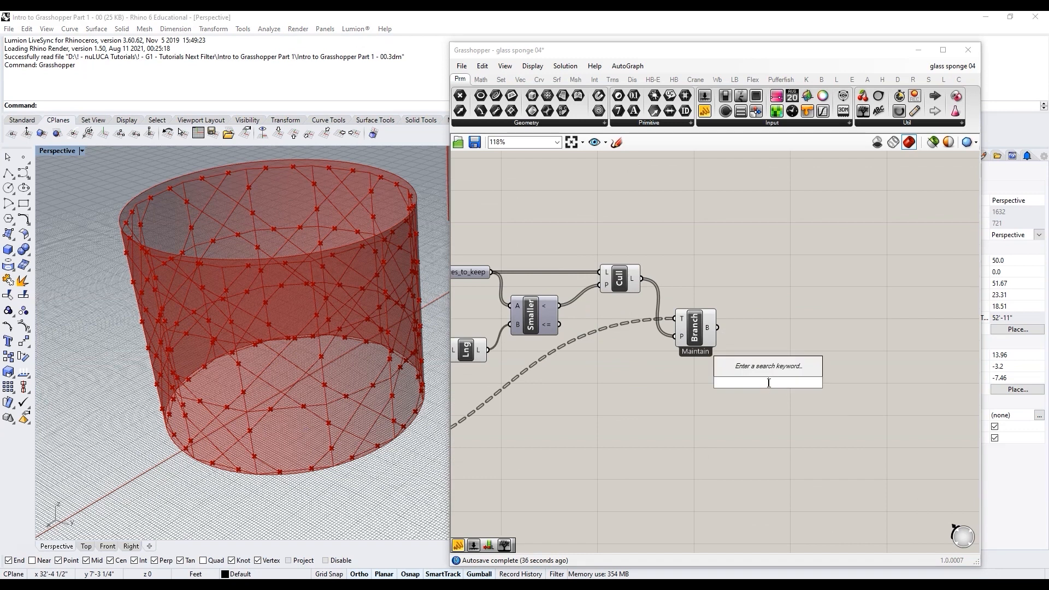
pyautogui.write('filter')
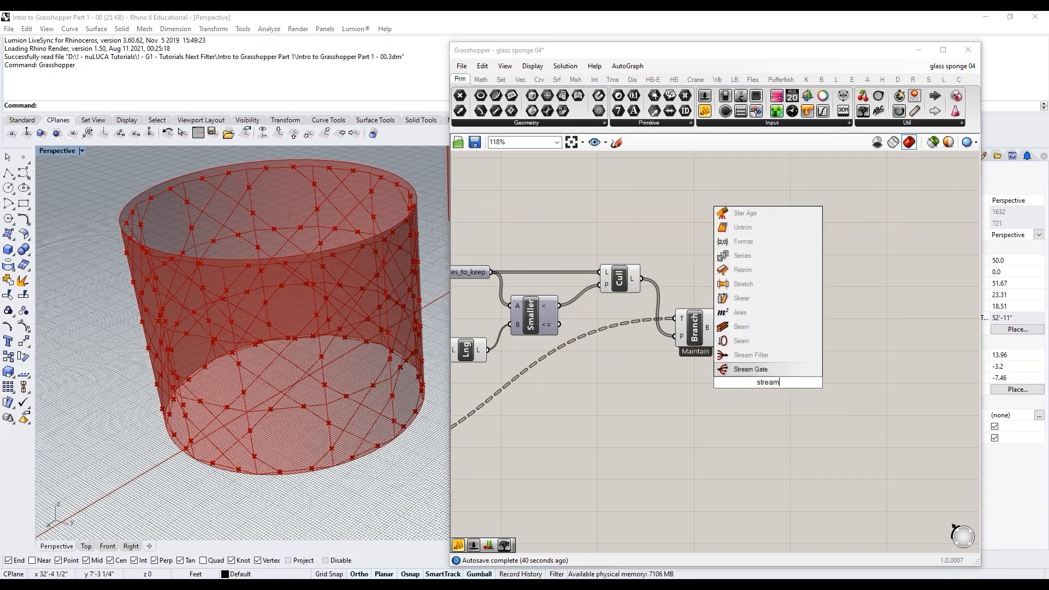
pyautogui.click(763, 363)
pyautogui.click(768, 381)
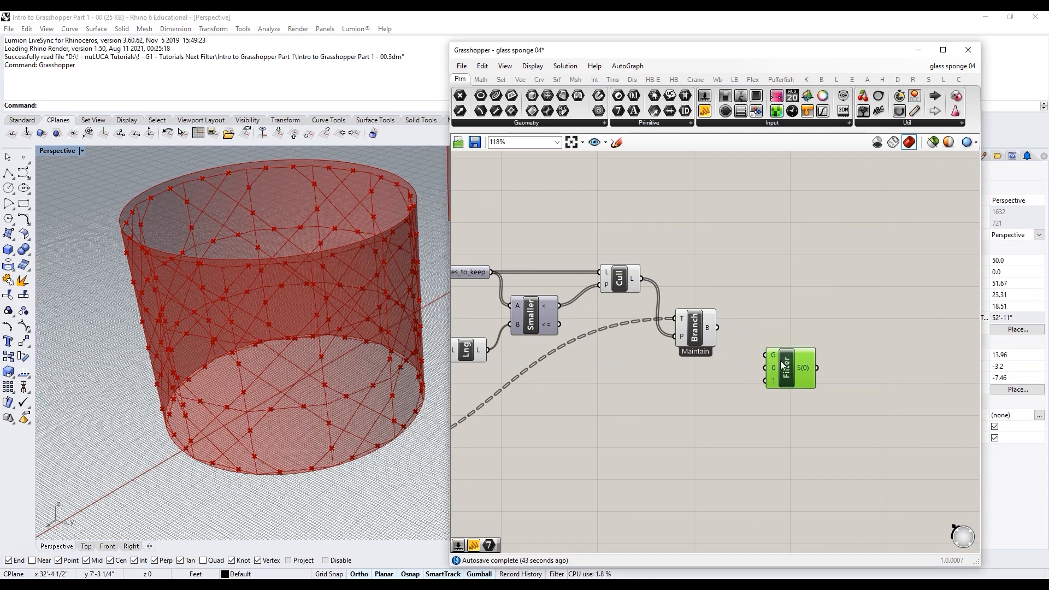
# Step: Copy the wrap Boolean parameter and place the copy above the Stream Filter
pyautogui.scroll(-6, 777, 377)
pyautogui.scroll(-2, 779, 376)
pyautogui.moveTo(561, 441); pyautogui.dragTo(735, 432, button='right')
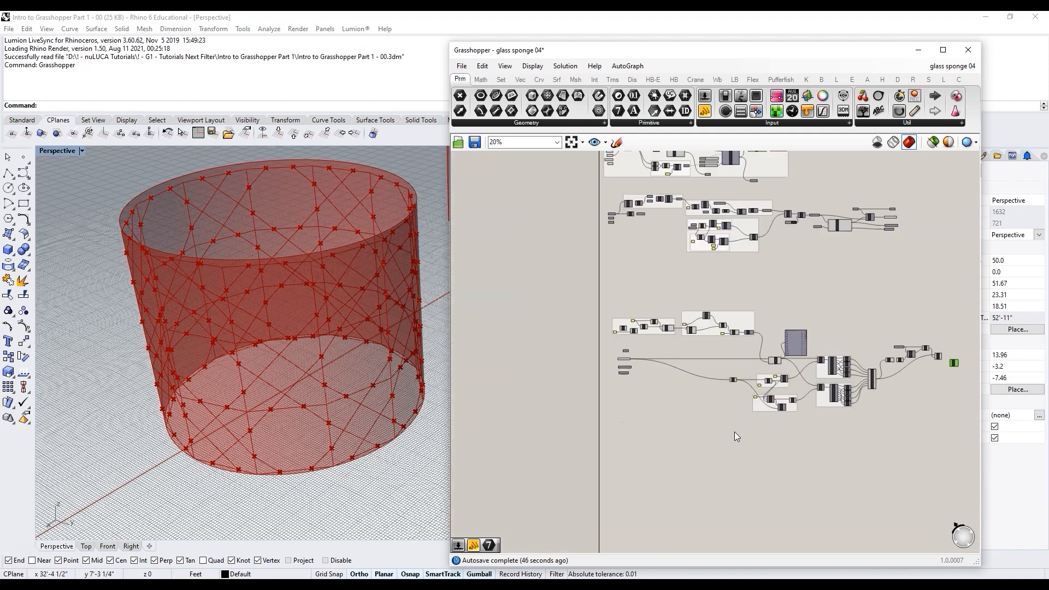
pyautogui.scroll(8, 630, 348)
pyautogui.keyDown('alt'); pyautogui.moveTo(586, 338); pyautogui.dragTo(700, 431); pyautogui.keyUp('alt')
pyautogui.scroll(-8, 533, 385)
pyautogui.scroll(4, 918, 382)
pyautogui.scroll(4, 699, 424)
pyautogui.moveTo(700, 431); pyautogui.dragTo(821, 293)
pyautogui.click(867, 320)
pyautogui.scroll(-3, 710, 350)
pyautogui.scroll(3, 806, 323)
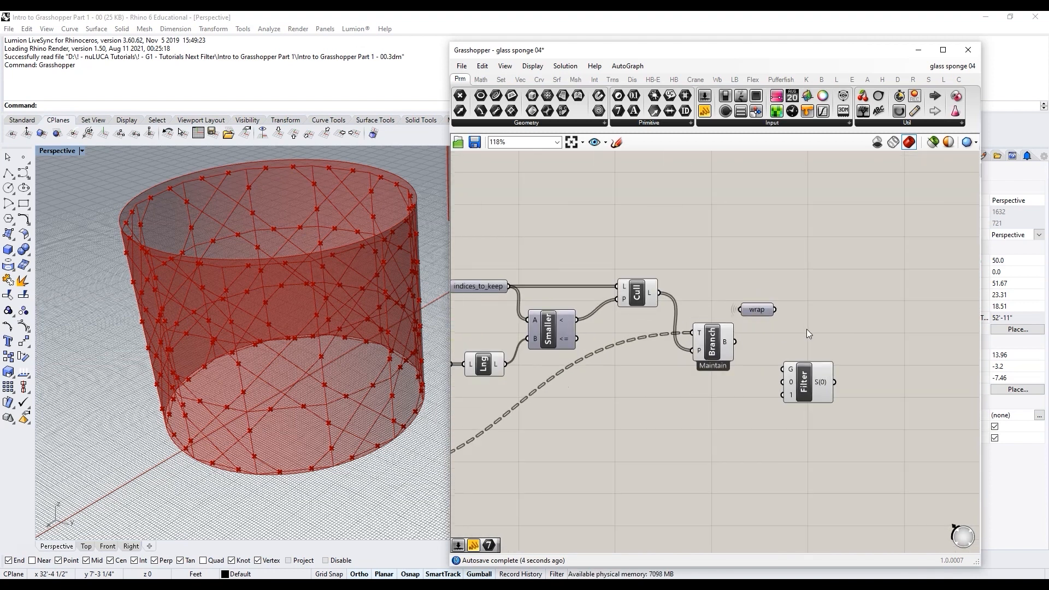
pyautogui.scroll(1, 811, 332)
# Step: Feed the Stream Filter with wrap as its gate G and the Tree Branch's B output as stream 1
pyautogui.moveTo(754, 312)
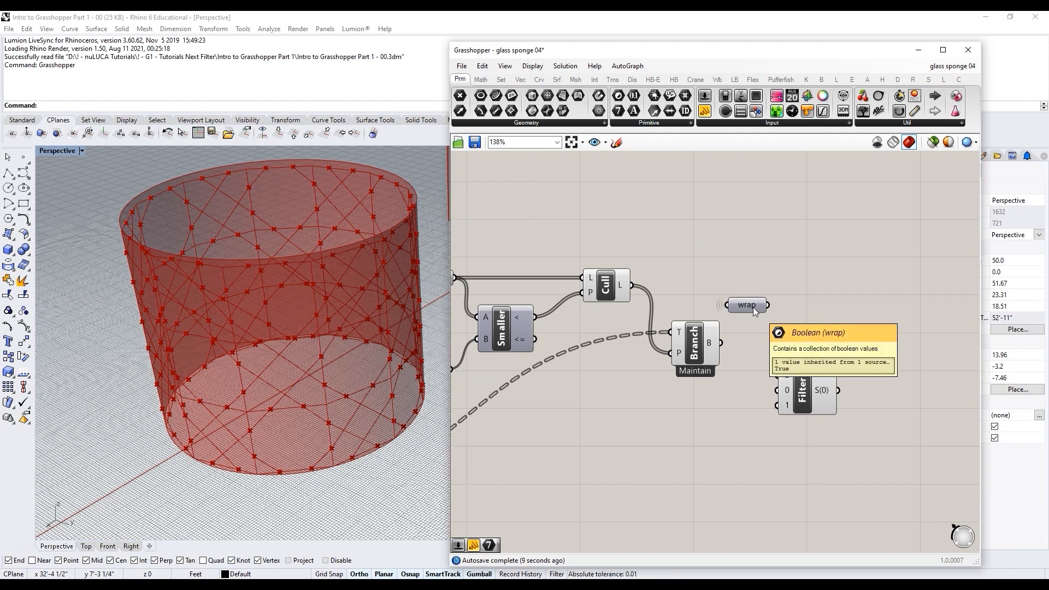
pyautogui.moveTo(802, 397); pyautogui.dragTo(831, 361)
pyautogui.moveTo(767, 304); pyautogui.dragTo(810, 338)
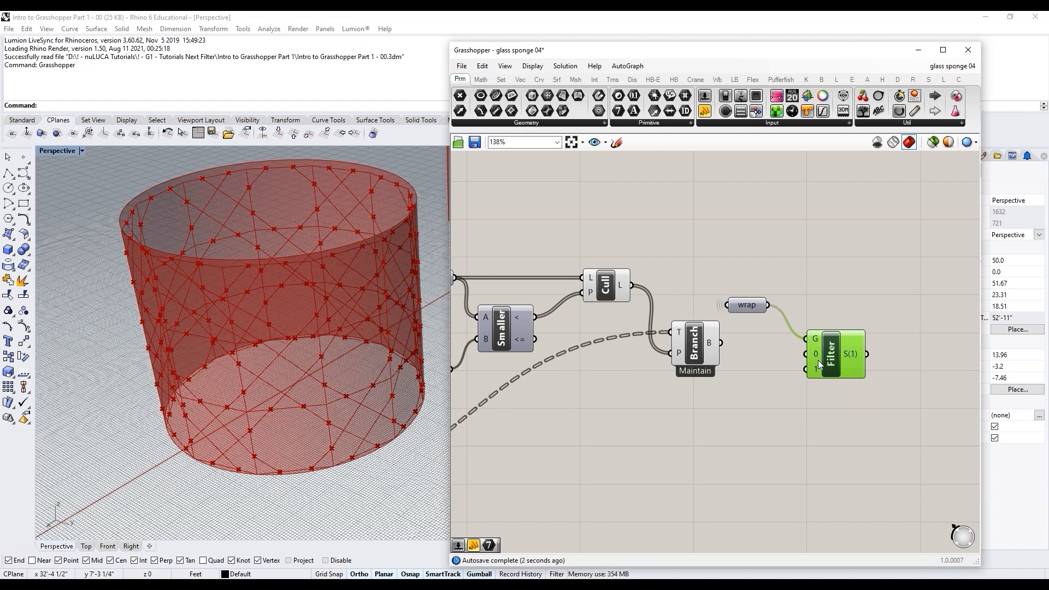
pyautogui.click(709, 346)
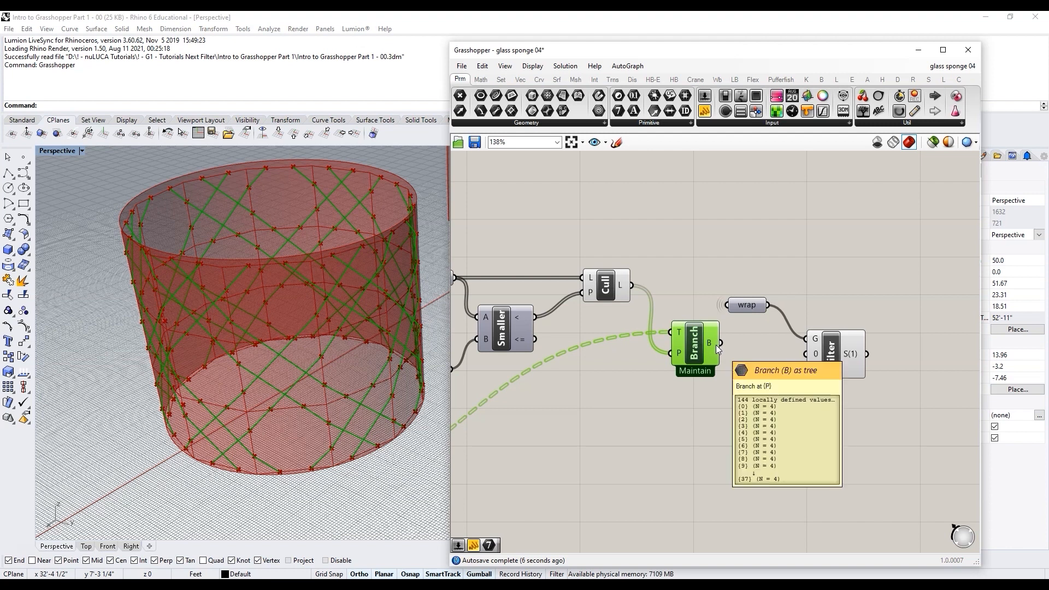
pyautogui.moveTo(720, 343); pyautogui.dragTo(808, 369)
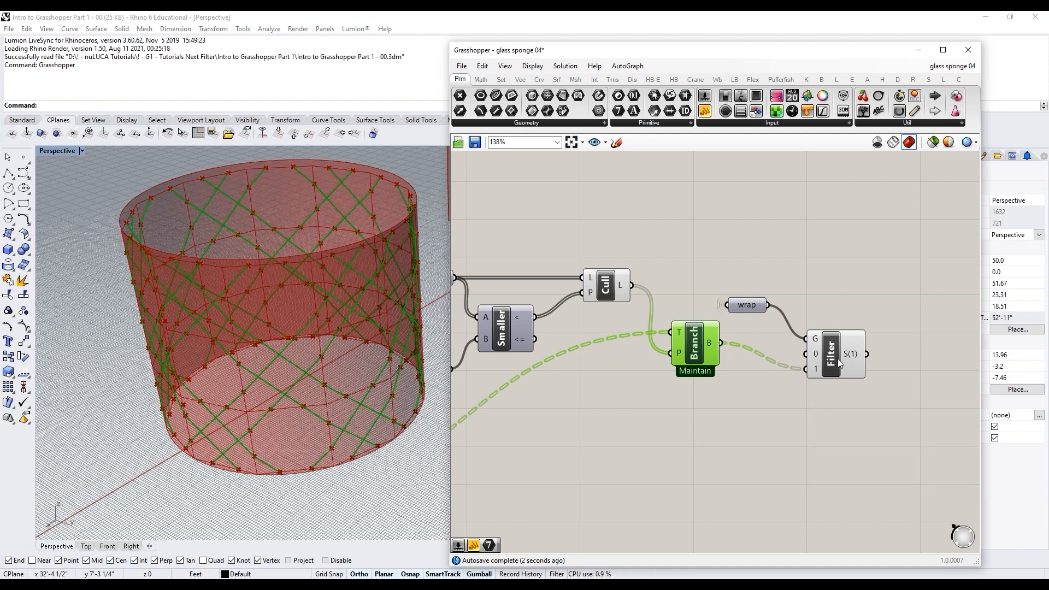
pyautogui.click(753, 308)
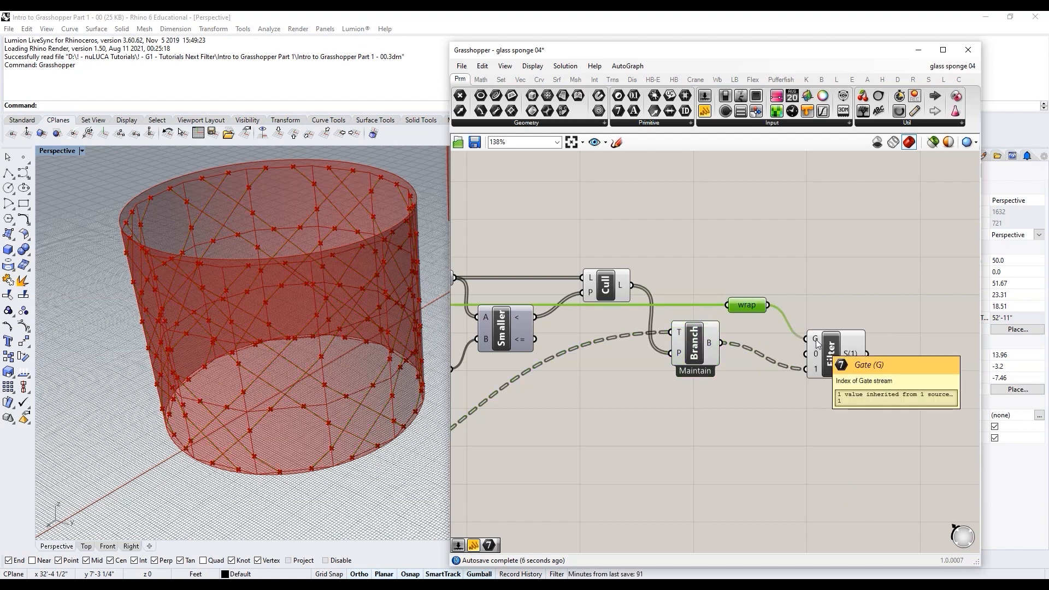
# Step: Connect the Merge result to the Stream Filter's stream 0 and move the filter slightly lower
pyautogui.scroll(-4, 848, 316)
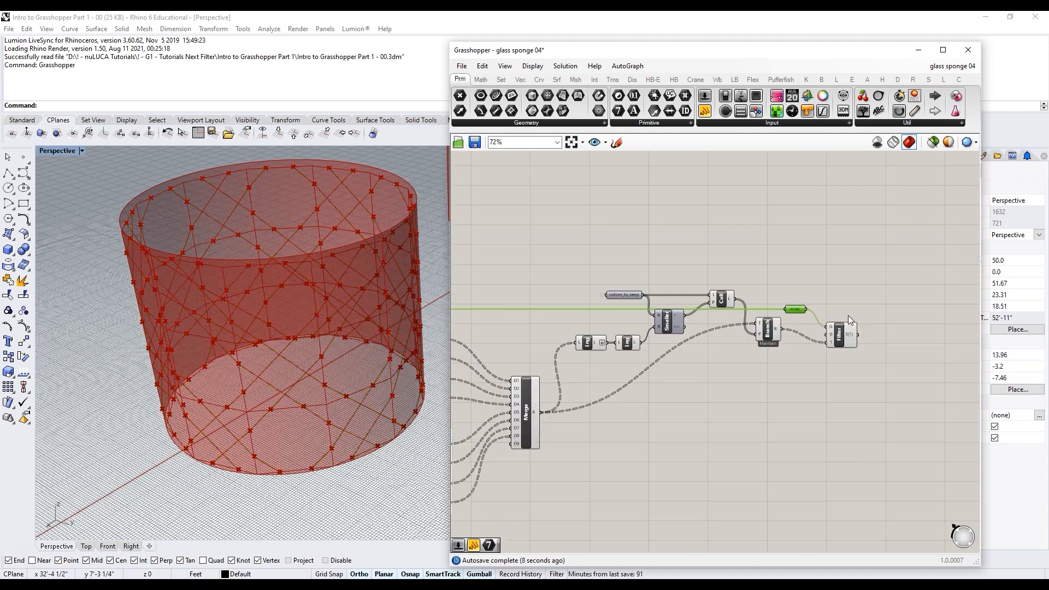
pyautogui.click(543, 417)
pyautogui.moveTo(544, 412); pyautogui.dragTo(830, 335)
pyautogui.moveTo(840, 339); pyautogui.dragTo(841, 360)
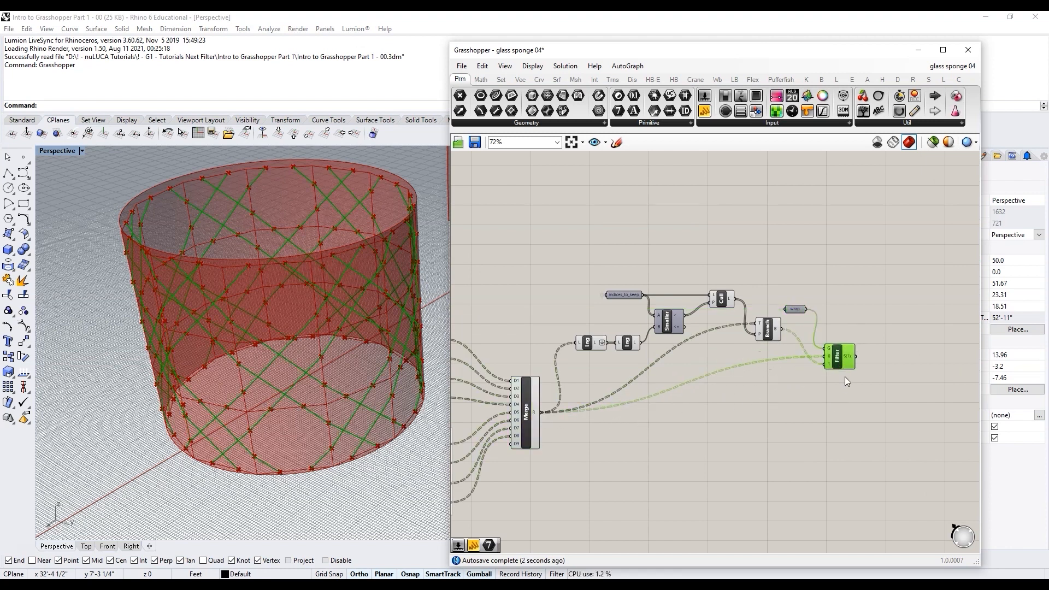
# Step: Add a Curve parameter after the Stream Filter, connect the filter's output to it and flatten it
pyautogui.scroll(4, 845, 376)
pyautogui.write('curve')
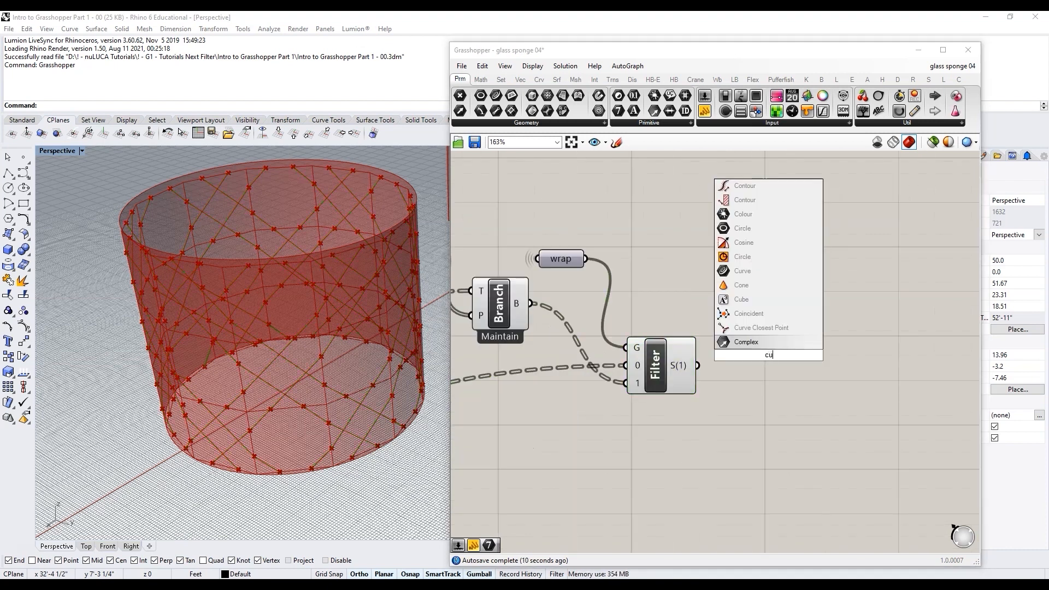
pyautogui.press('Return')
pyautogui.moveTo(698, 365); pyautogui.dragTo(767, 359)
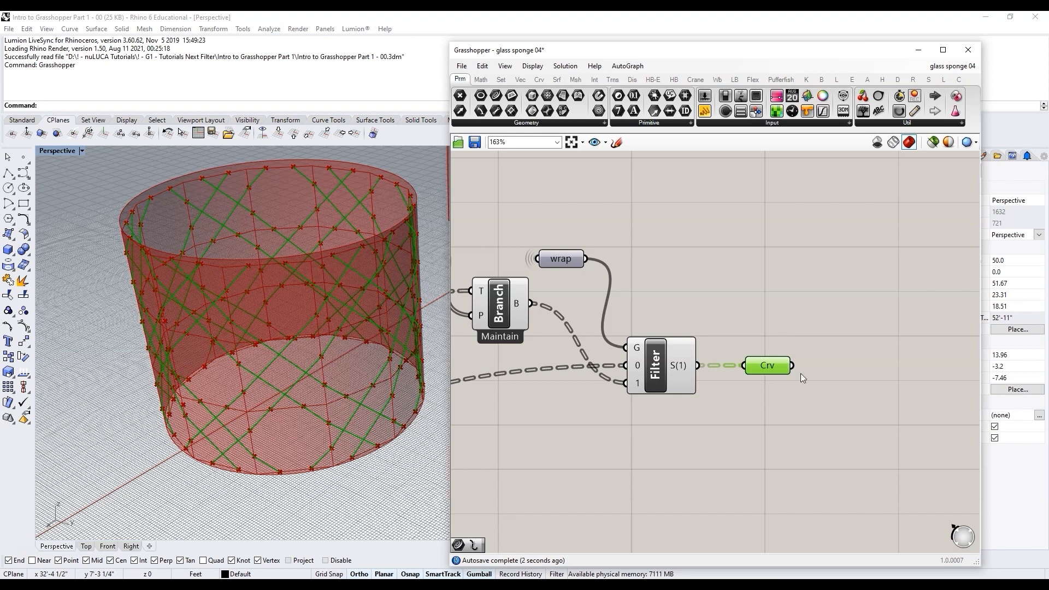
pyautogui.rightClick(768, 367)
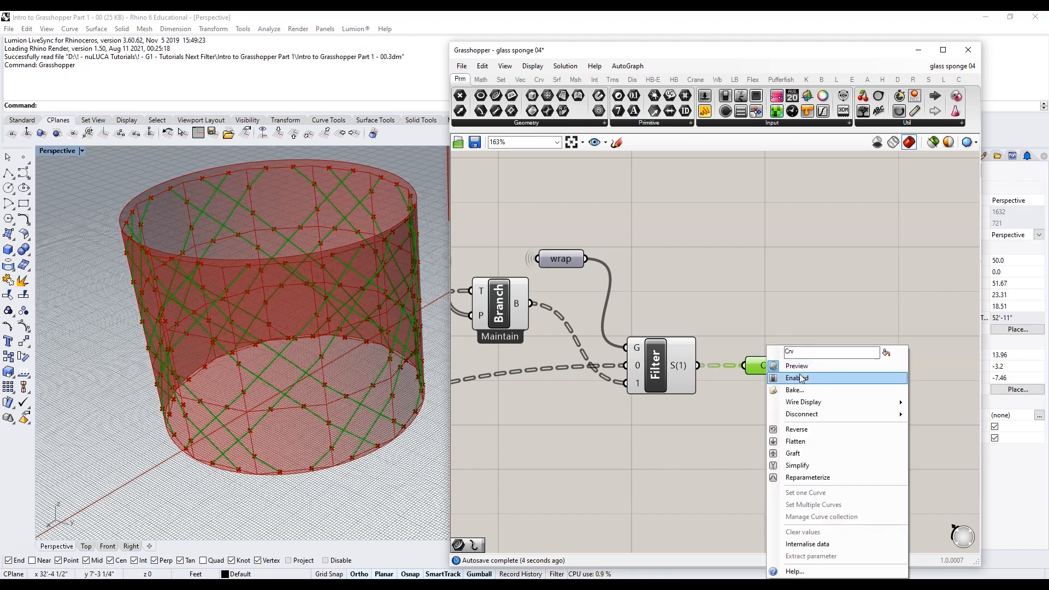
pyautogui.click(811, 442)
# Step: Turn off the preview of the Cull, Tree Branch, wrap and Stream Filter components, then highlight the flattened curves
pyautogui.scroll(-2, 798, 370)
pyautogui.moveTo(744, 405); pyautogui.dragTo(553, 295)
pyautogui.middleClick(562, 294)
pyautogui.click(602, 258)
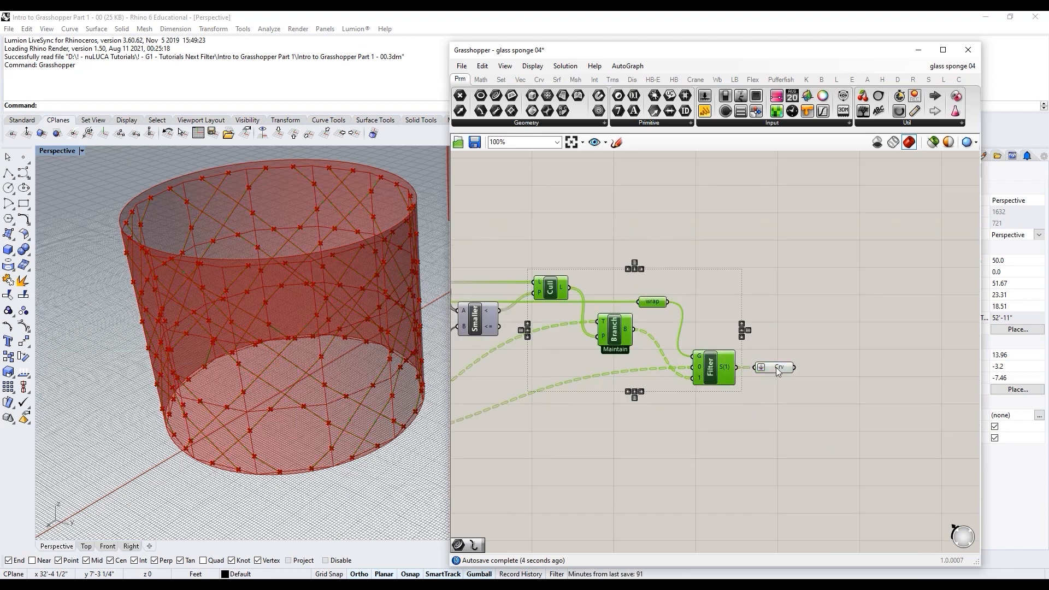
pyautogui.click(776, 368)
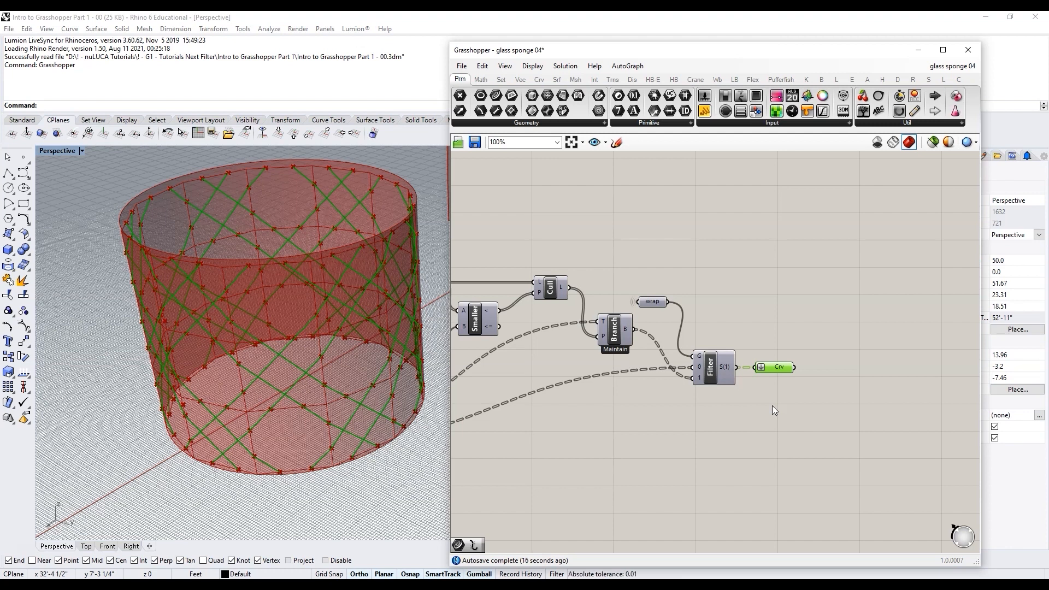
# Step: Add a Join Curves component and connect the flattened Curve parameter to its C input
pyautogui.scroll(2, 848, 381)
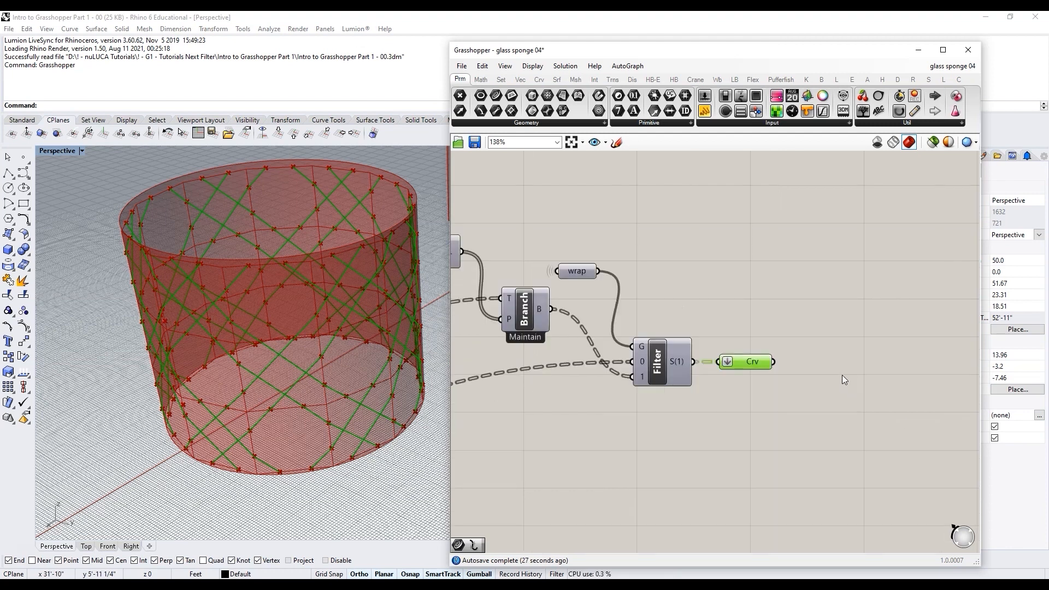
pyautogui.doubleClick(849, 365)
pyautogui.write('join')
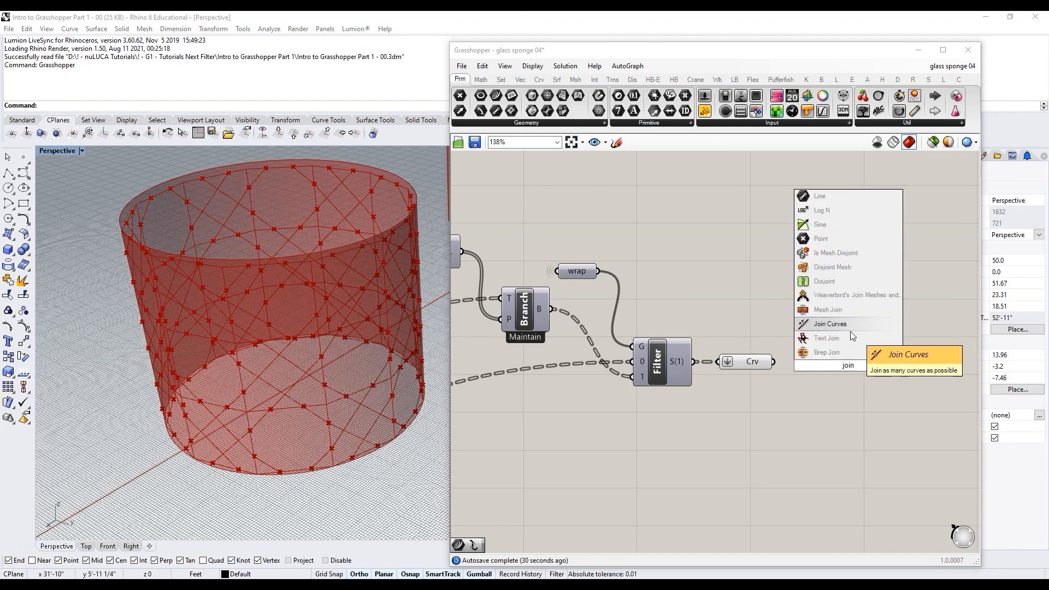
pyautogui.click(850, 331)
pyautogui.moveTo(832, 358); pyautogui.dragTo(813, 363)
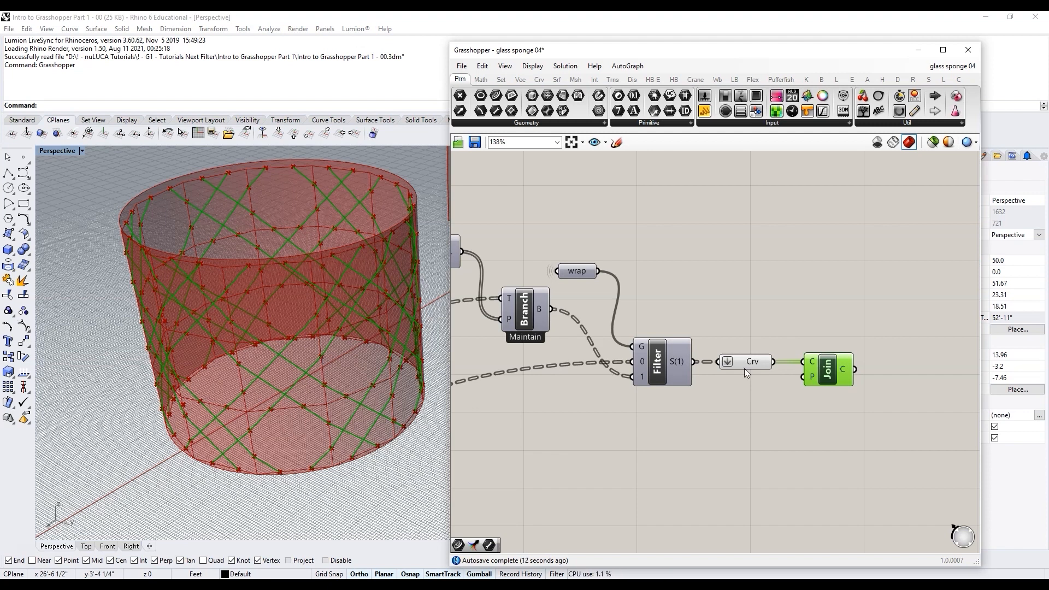
# Step: Add two List Length components, one fed by the Curve parameter and one by the Join Curves output
pyautogui.doubleClick(807, 281)
pyautogui.write('lin')
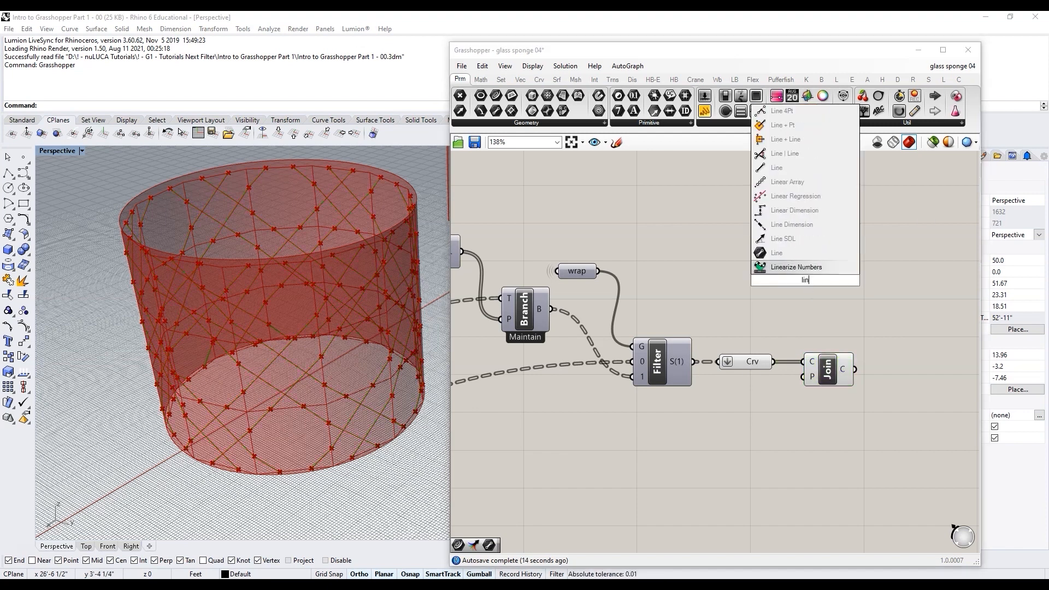
pyautogui.press('BackSpace')
pyautogui.write('st ')
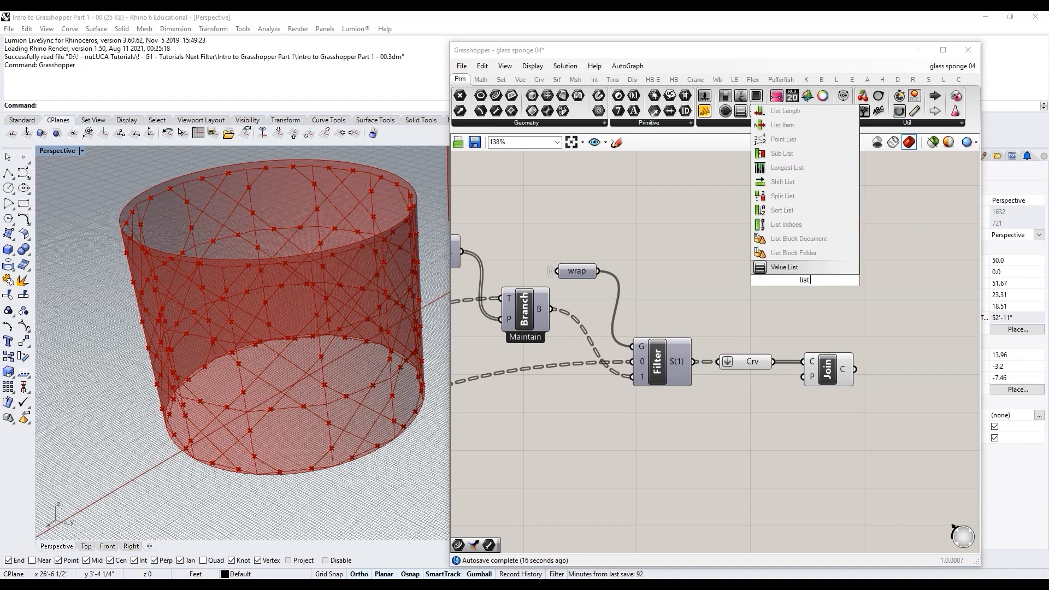
pyautogui.write('len')
pyautogui.click(818, 255)
pyautogui.keyDown('alt'); pyautogui.moveTo(805, 282); pyautogui.dragTo(893, 303); pyautogui.keyUp('alt')
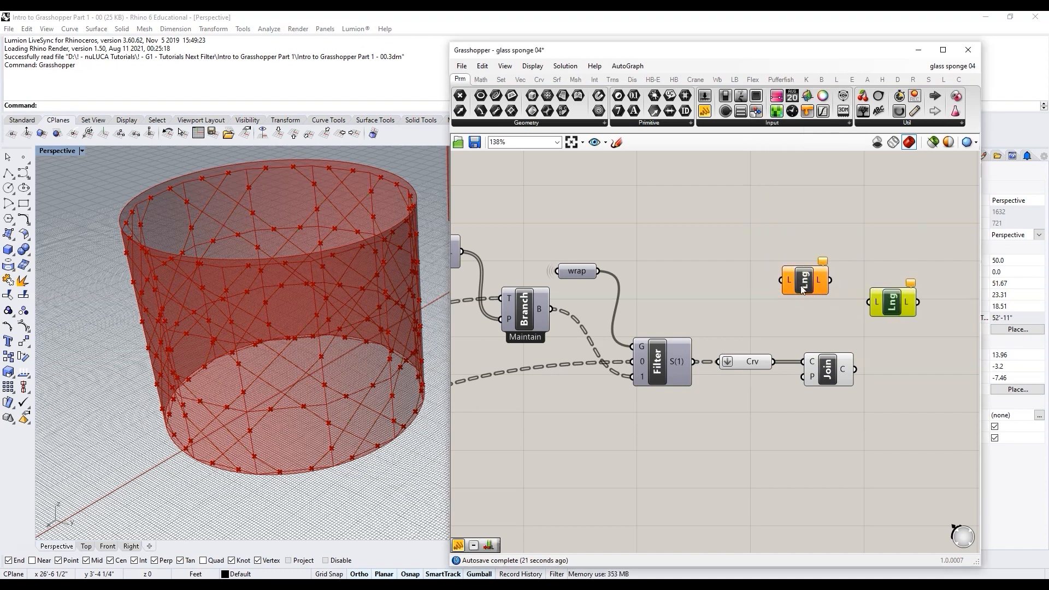
pyautogui.moveTo(774, 361); pyautogui.dragTo(782, 280)
pyautogui.moveTo(855, 369); pyautogui.dragTo(918, 410)
# Step: Add a panel that shows the List Length of the unjoined curves and highlight those curves in the viewport
pyautogui.doubleClick(913, 307)
pyautogui.write('panel')
pyautogui.press('Return')
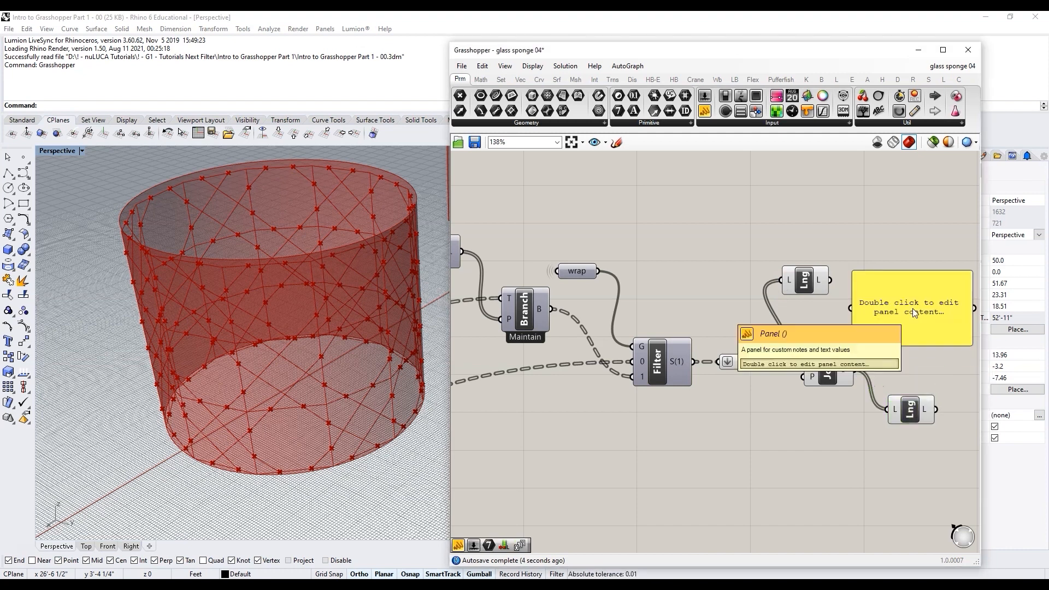
pyautogui.moveTo(830, 281); pyautogui.dragTo(851, 308)
pyautogui.moveTo(875, 307); pyautogui.dragTo(879, 292)
pyautogui.click(750, 361)
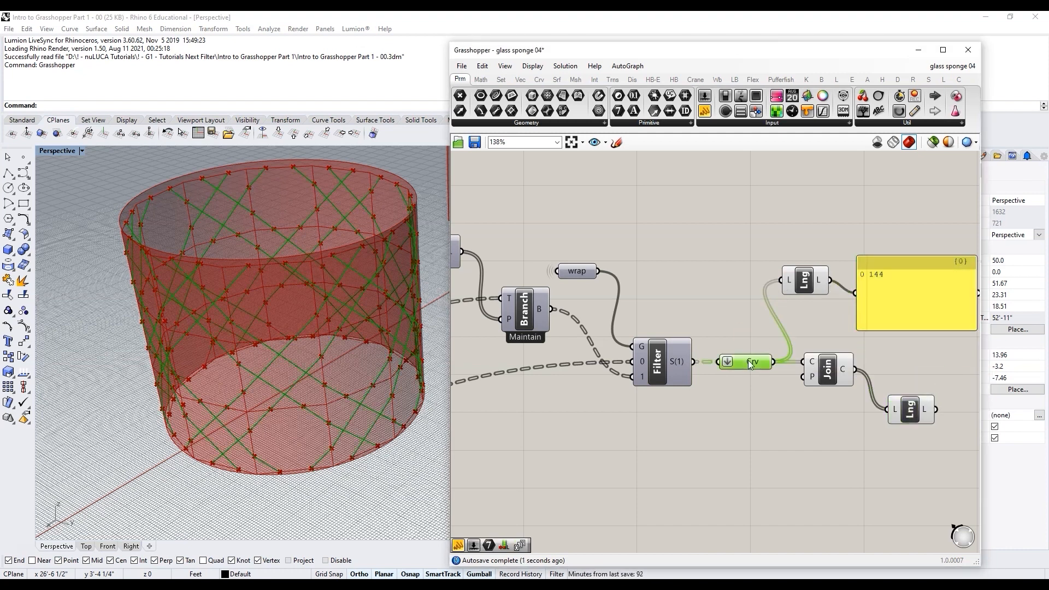
# Step: Rewire the panel to the List Length of the joined curves and highlight the Join Curves output
pyautogui.scroll(-2, 842, 317)
pyautogui.scroll(1, 903, 383)
pyautogui.moveTo(905, 388); pyautogui.dragTo(921, 295)
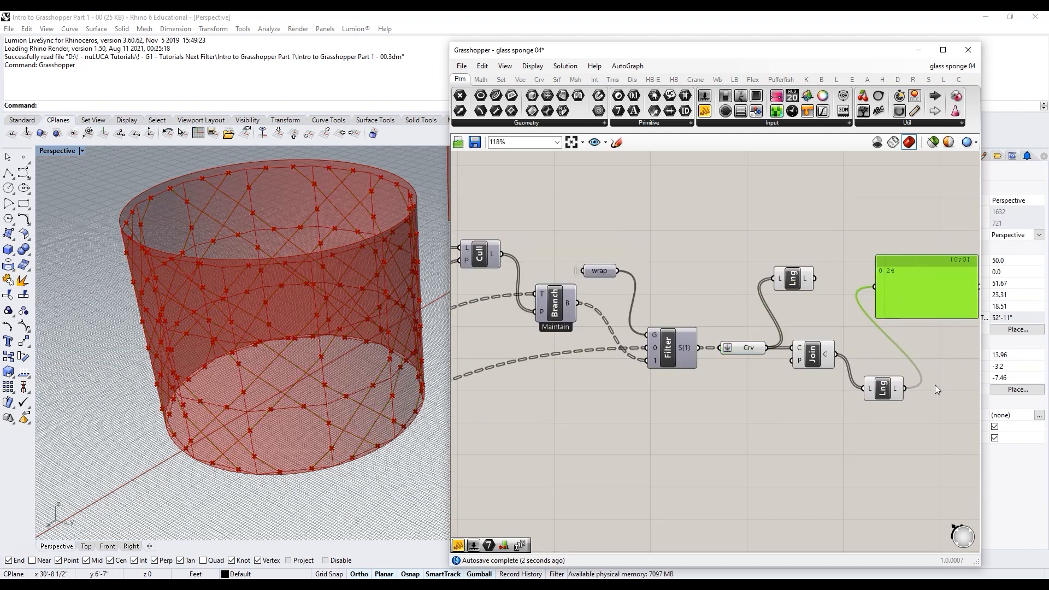
pyautogui.click(816, 360)
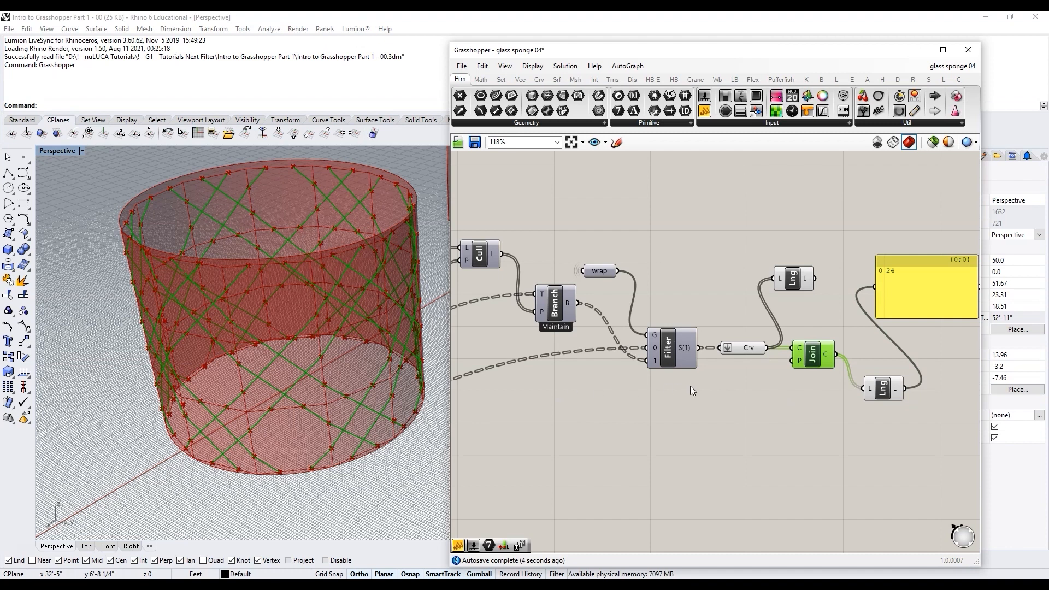
# Step: Add a List Item component fed by the Join Curves output and inspect its single curve on the cylinder
pyautogui.scroll(-2, 855, 352)
pyautogui.doubleClick(817, 446)
pyautogui.write('list item')
pyautogui.press('Return')
pyautogui.moveTo(758, 367); pyautogui.dragTo(798, 436)
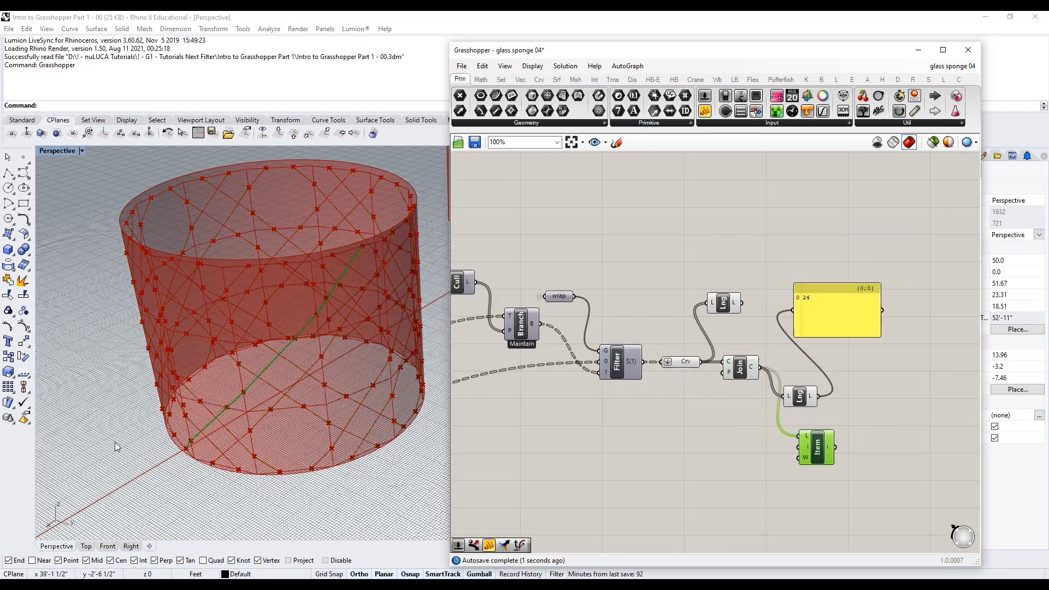
pyautogui.moveTo(317, 365); pyautogui.dragTo(329, 362, button='right')
pyautogui.moveTo(327, 458); pyautogui.dragTo(295, 467, button='right')
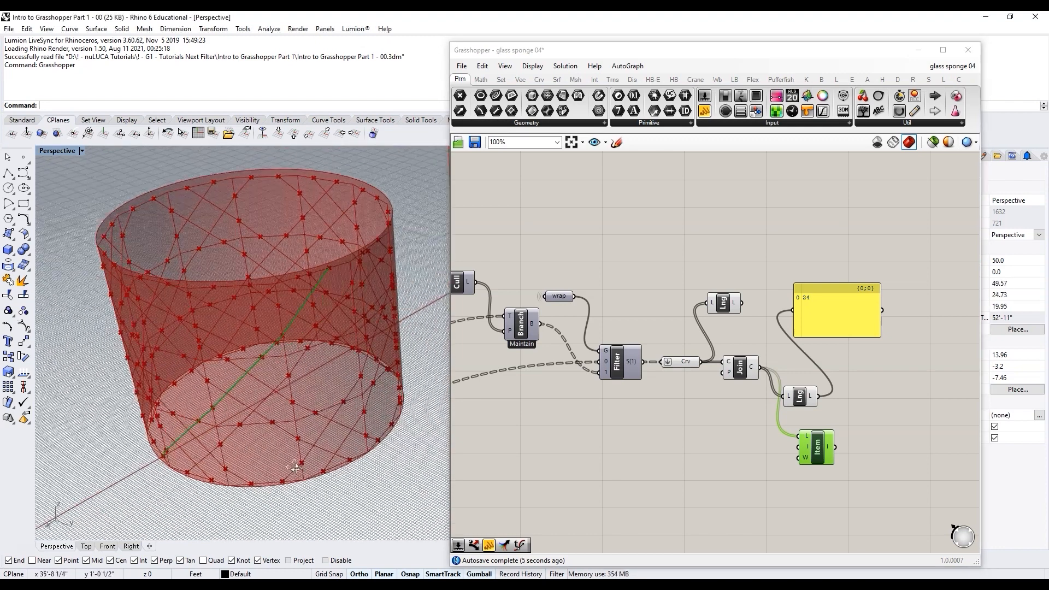
# Step: Delete the List Item, the panel and both List Length components
pyautogui.moveTo(795, 481); pyautogui.dragTo(886, 280)
pyautogui.press('Delete')
pyautogui.click(724, 304)
pyautogui.press('Delete')
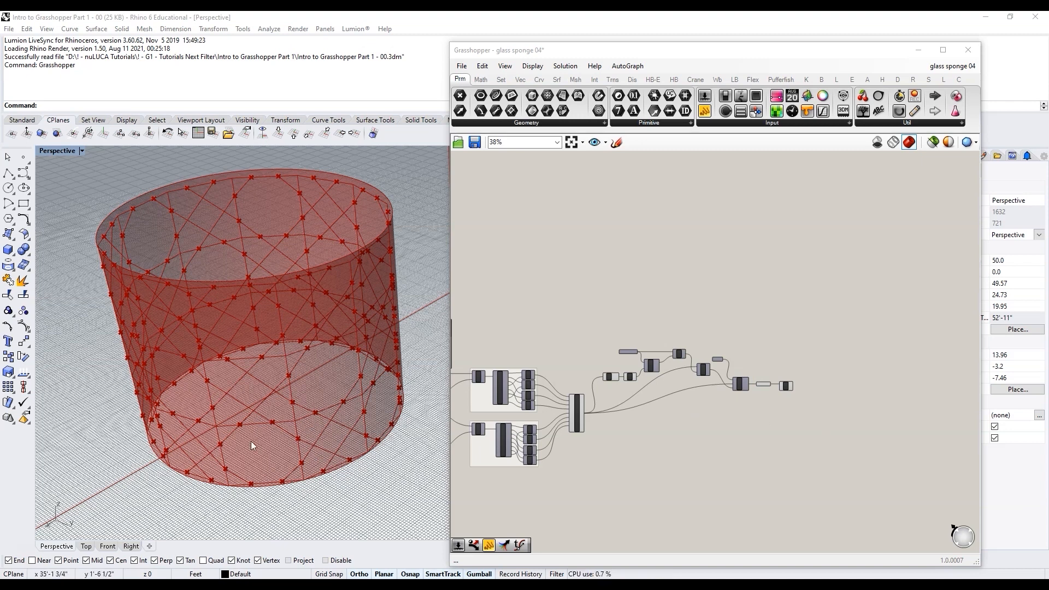
pyautogui.scroll(-2, 749, 417)
pyautogui.scroll(4, 505, 447)
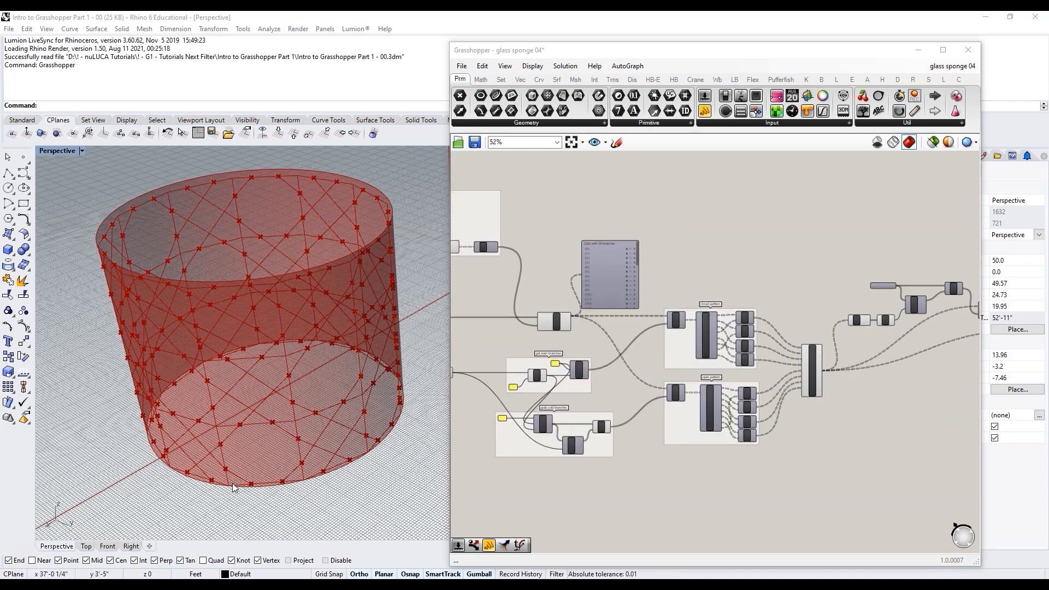
pyautogui.scroll(3, 267, 488)
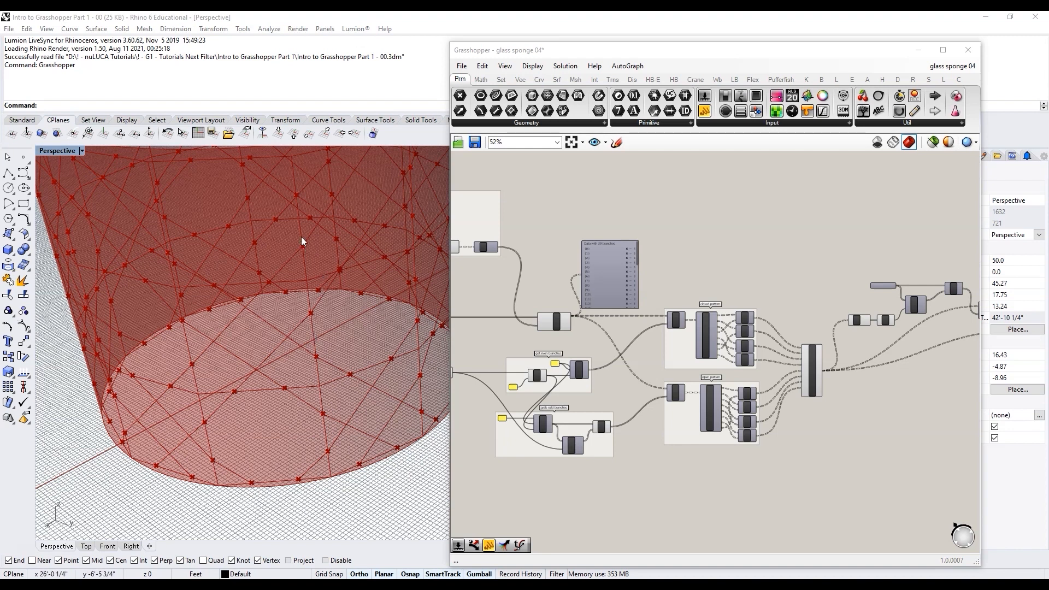
pyautogui.scroll(-5, 304, 426)
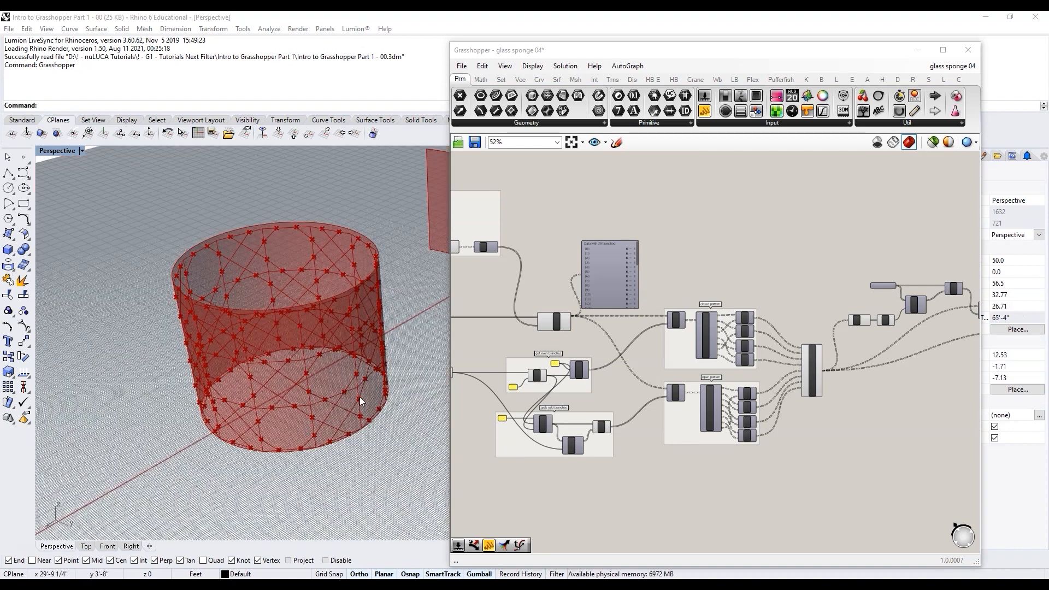
pyautogui.scroll(5, 389, 371)
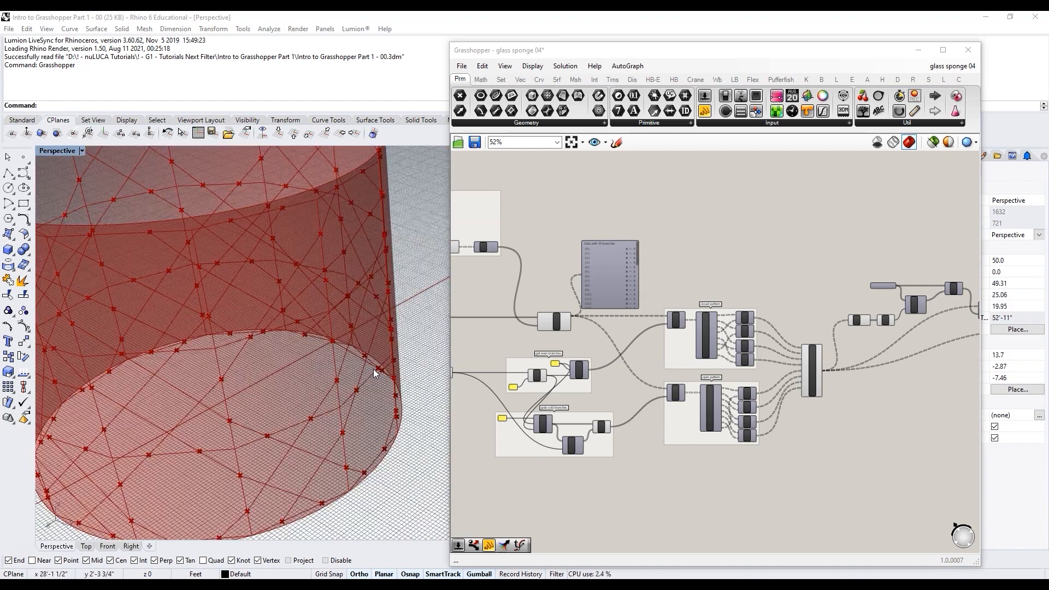
# Step: Hide the preview of the point-generating component that feeds the two pattern groups
pyautogui.scroll(-3, 382, 369)
pyautogui.moveTo(640, 440); pyautogui.dragTo(669, 467, button='right')
pyautogui.click(592, 353)
pyautogui.middleClick(587, 351)
pyautogui.click(621, 316)
pyautogui.scroll(-2, 694, 340)
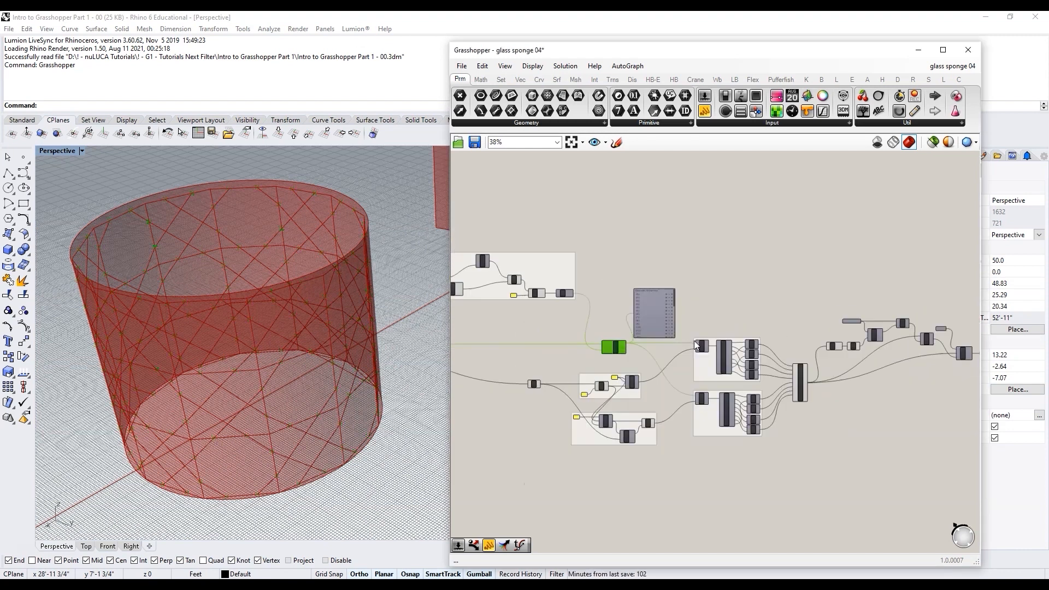
pyautogui.click(537, 347)
# Step: Hide the preview of the Merge component and the list components right after it
pyautogui.scroll(-2, 522, 359)
pyautogui.scroll(2, 744, 397)
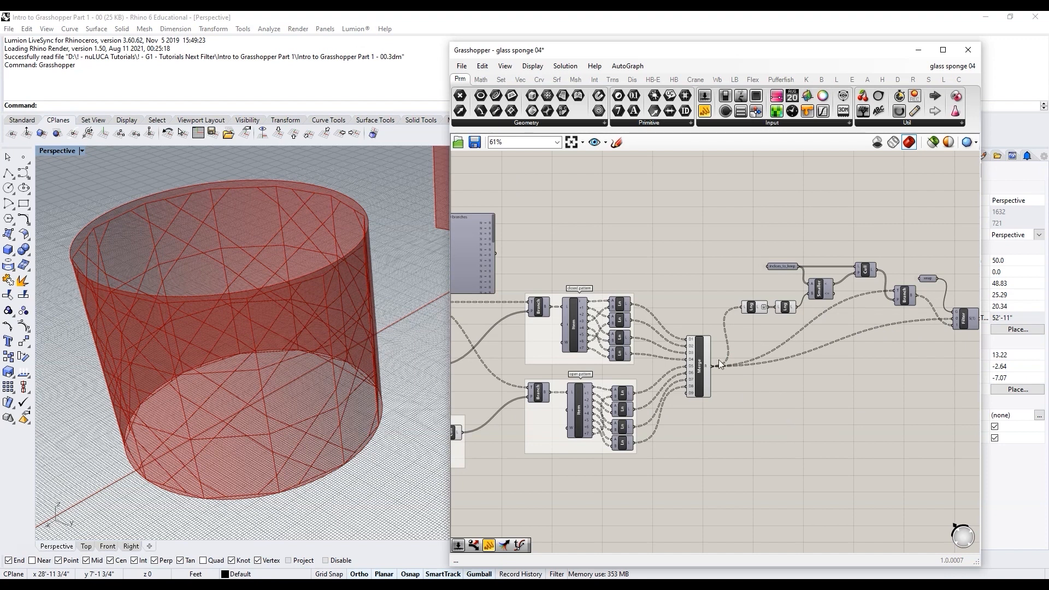
pyautogui.scroll(1, 781, 421)
pyautogui.scroll(-1, 745, 401)
pyautogui.moveTo(891, 415); pyautogui.dragTo(661, 288)
pyautogui.middleClick(672, 369)
pyautogui.click(823, 404)
# Step: Highlight the Join Curves output on the cylinder to check the diagonal lattice
pyautogui.scroll(2, 921, 346)
pyautogui.click(907, 343)
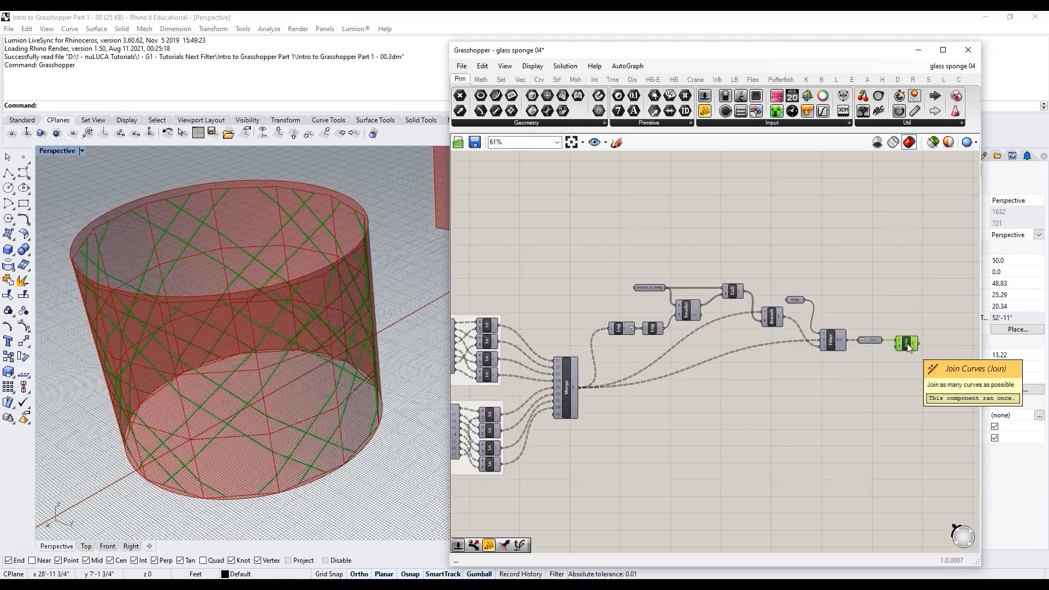
pyautogui.click(880, 382)
# Step: Highlight the polylines_dependent parameter at the start of the lattice definition and turn off its preview
pyautogui.scroll(-3, 880, 381)
pyautogui.moveTo(601, 395); pyautogui.dragTo(772, 395, button='right')
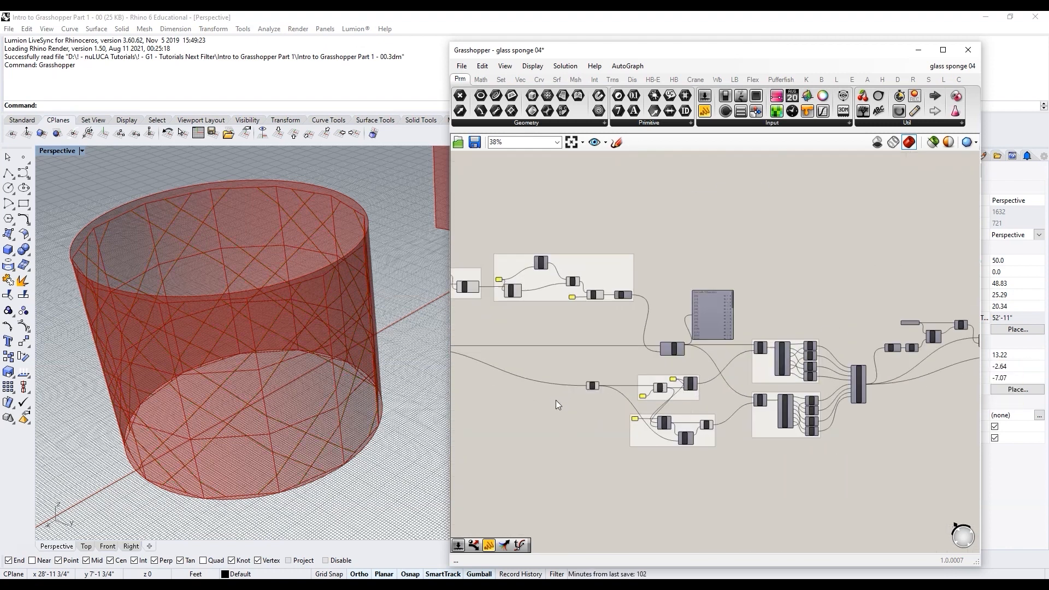
pyautogui.moveTo(524, 382); pyautogui.dragTo(685, 386, button='right')
pyautogui.scroll(3, 559, 342)
pyautogui.scroll(3, 559, 342)
pyautogui.click(517, 362)
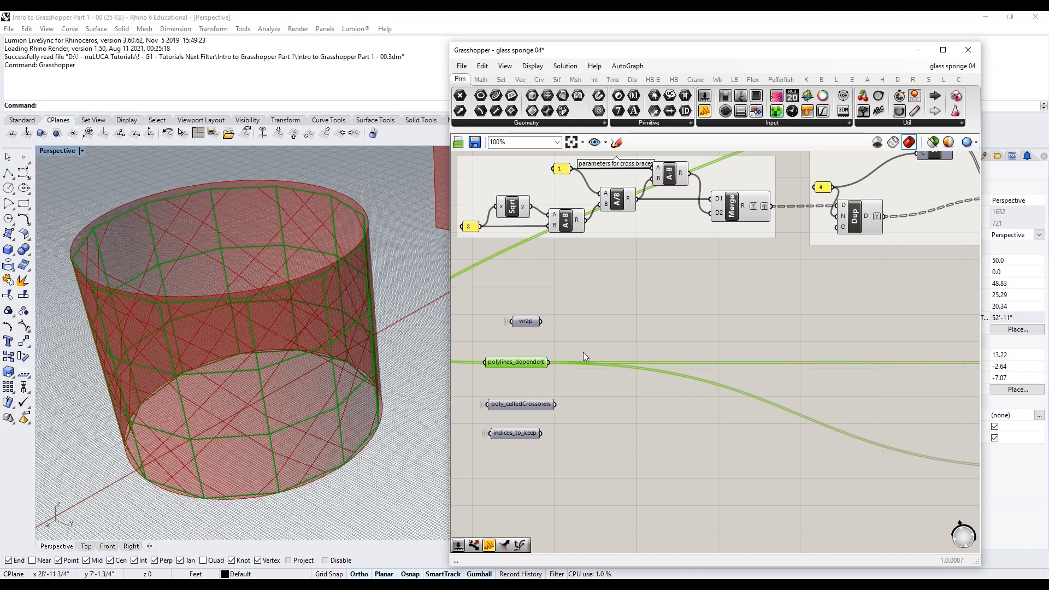
pyautogui.click(586, 338)
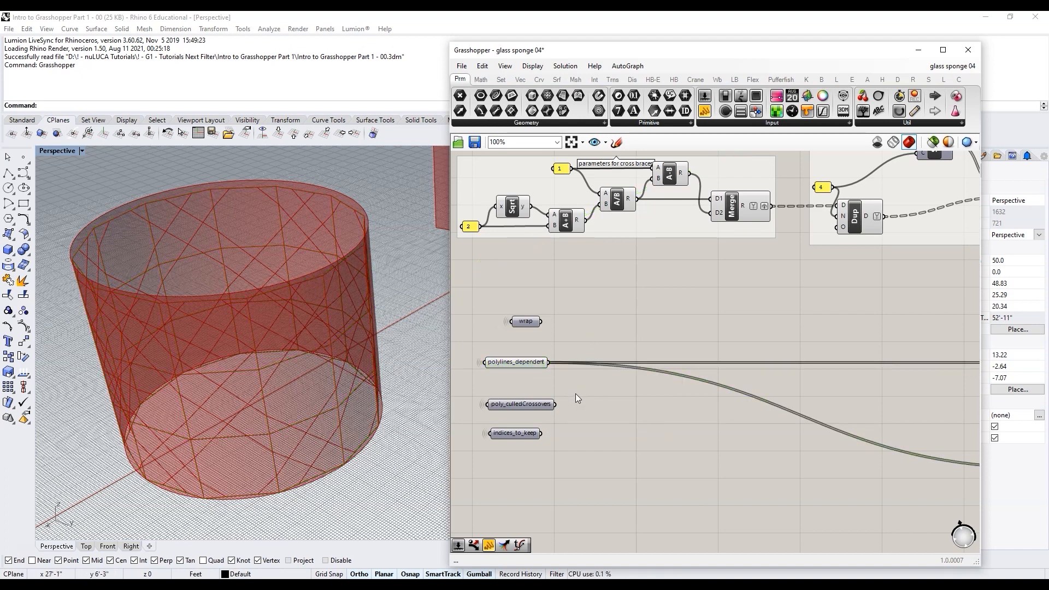
pyautogui.click(525, 363)
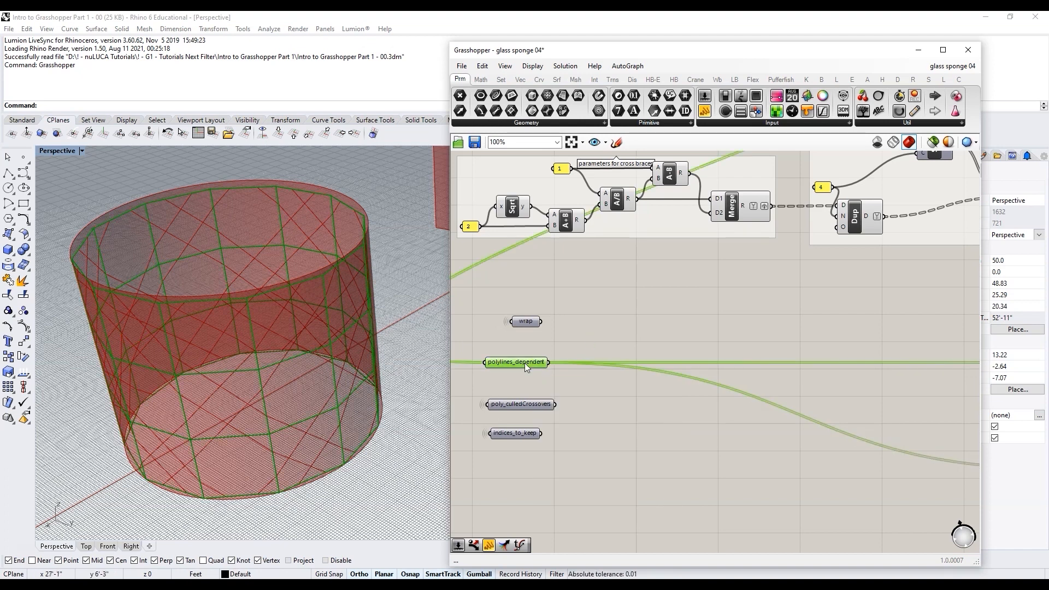
pyautogui.middleClick(522, 363)
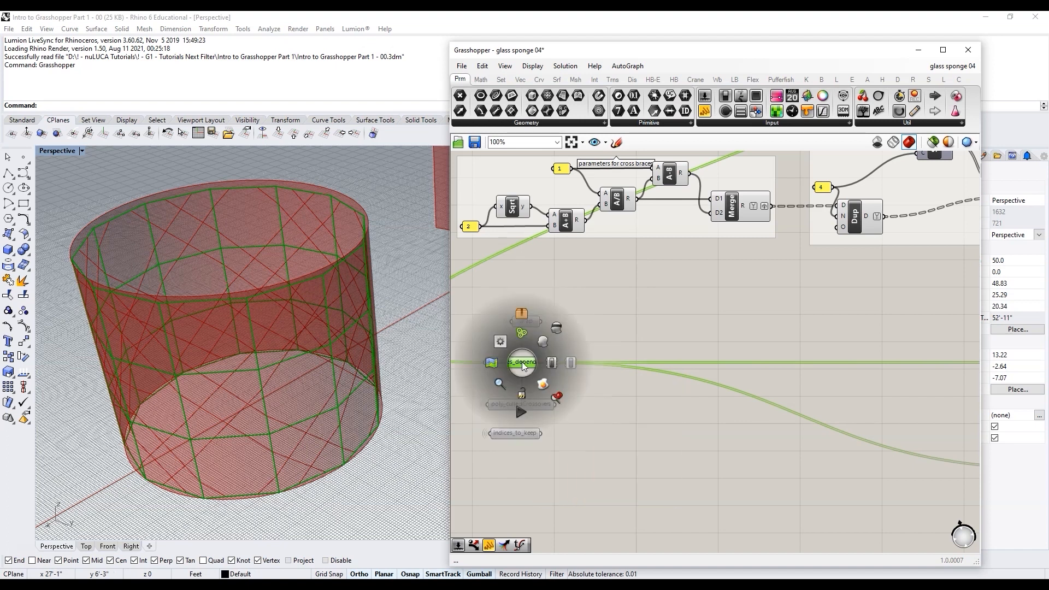
pyautogui.click(557, 328)
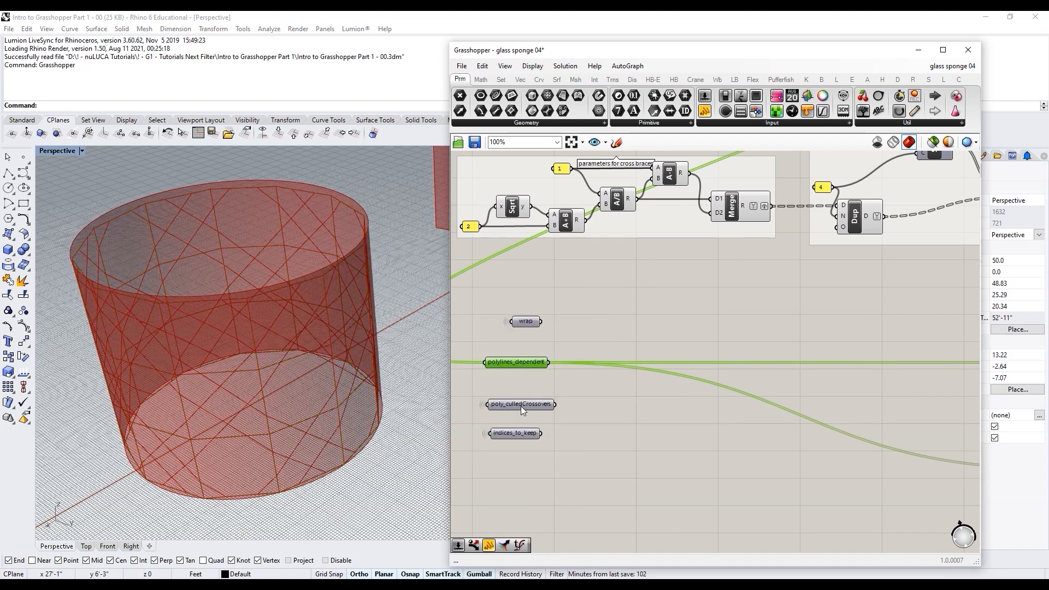
# Step: Turn on the preview of the poly_culledCrossovers parameter
pyautogui.click(522, 405)
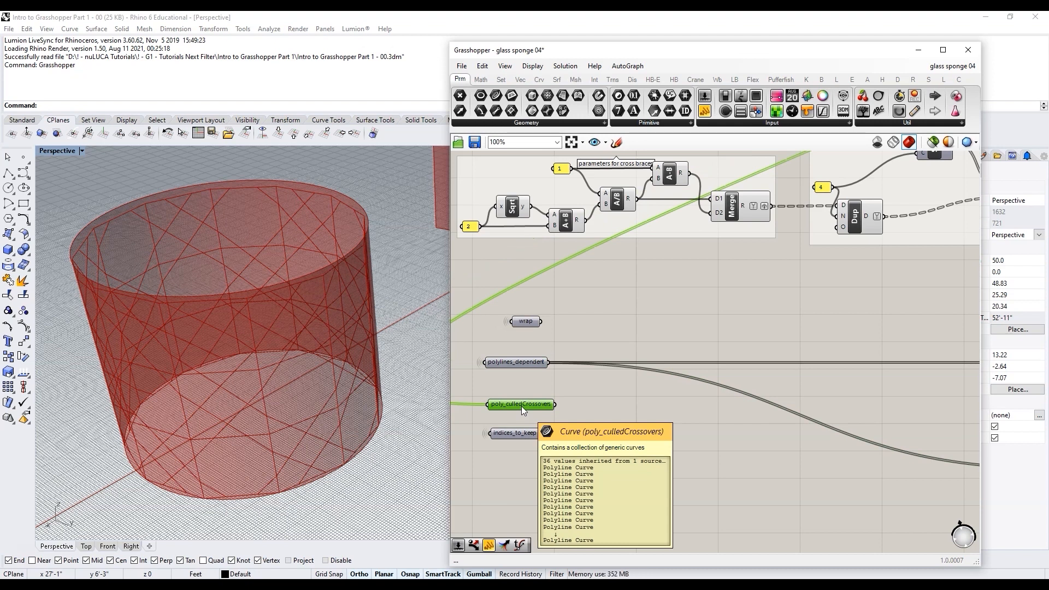
pyautogui.click(549, 360)
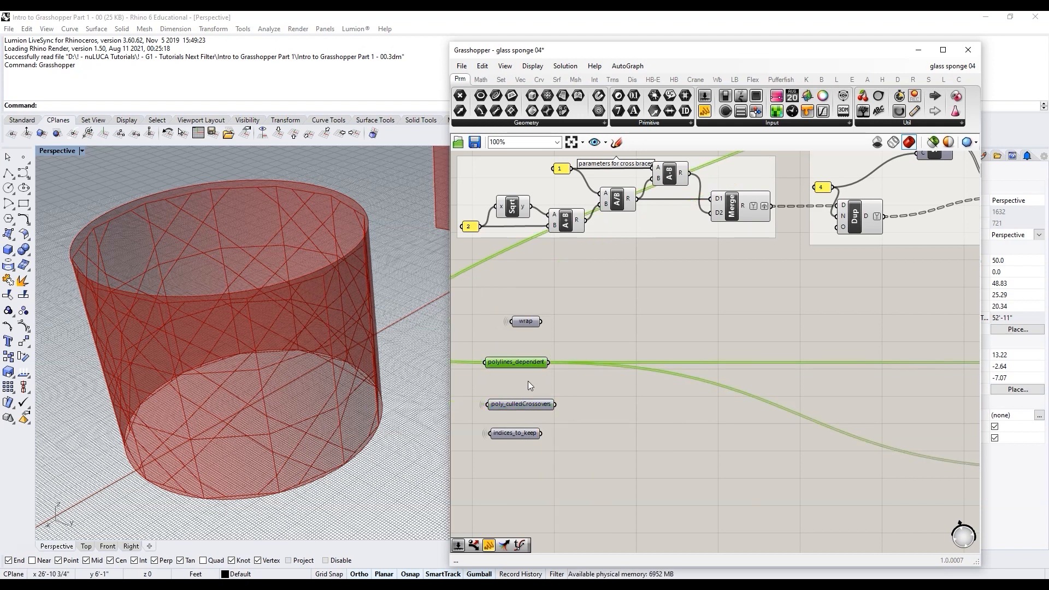
pyautogui.click(521, 405)
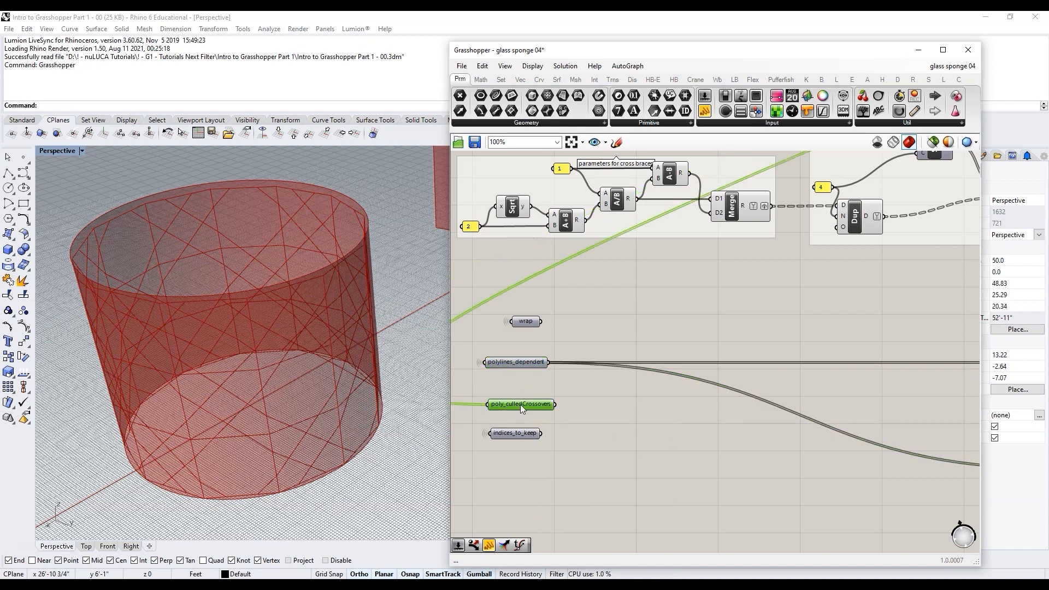
pyautogui.middleClick(520, 405)
pyautogui.click(541, 384)
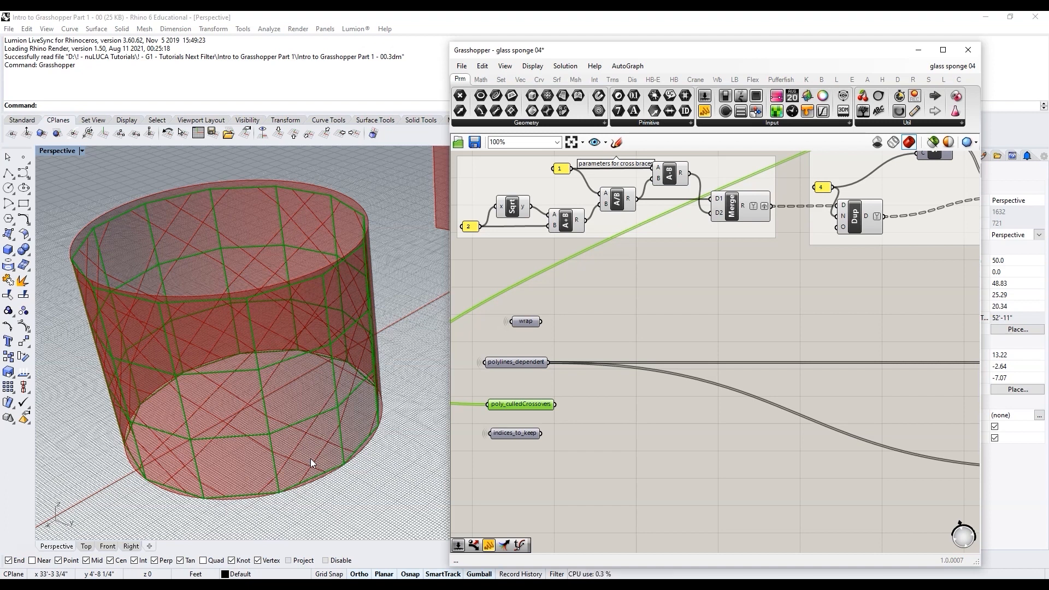
# Step: Duplicate the poly_culledCrossovers parameter, wire the original into the copy and make the copy's input wire visible
pyautogui.scroll(2, 504, 401)
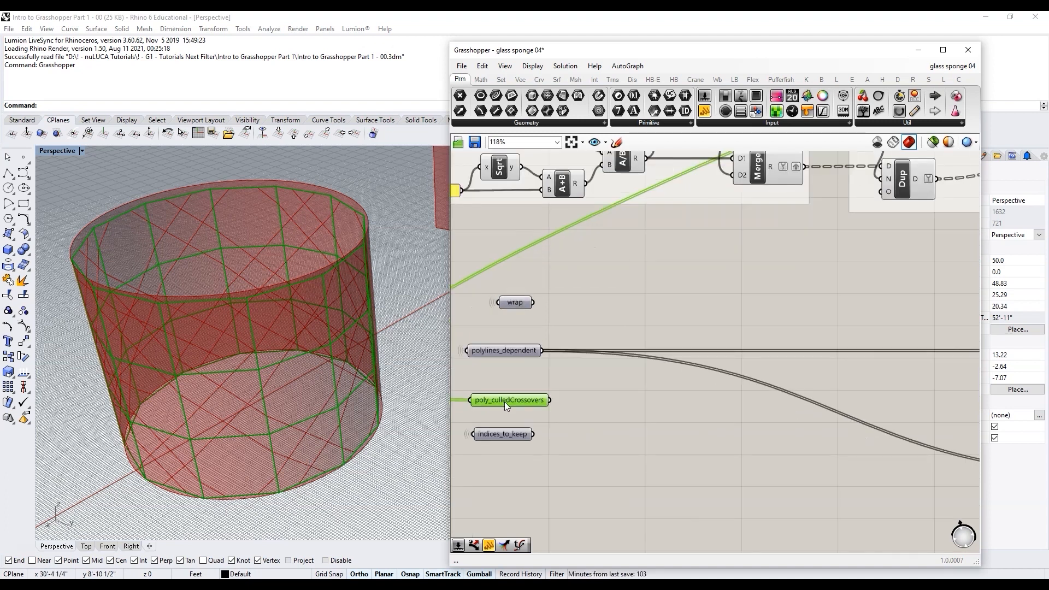
pyautogui.keyDown('alt'); pyautogui.moveTo(526, 407); pyautogui.dragTo(667, 423); pyautogui.keyUp('alt')
pyautogui.moveTo(555, 400); pyautogui.dragTo(629, 422)
pyautogui.rightClick(668, 421)
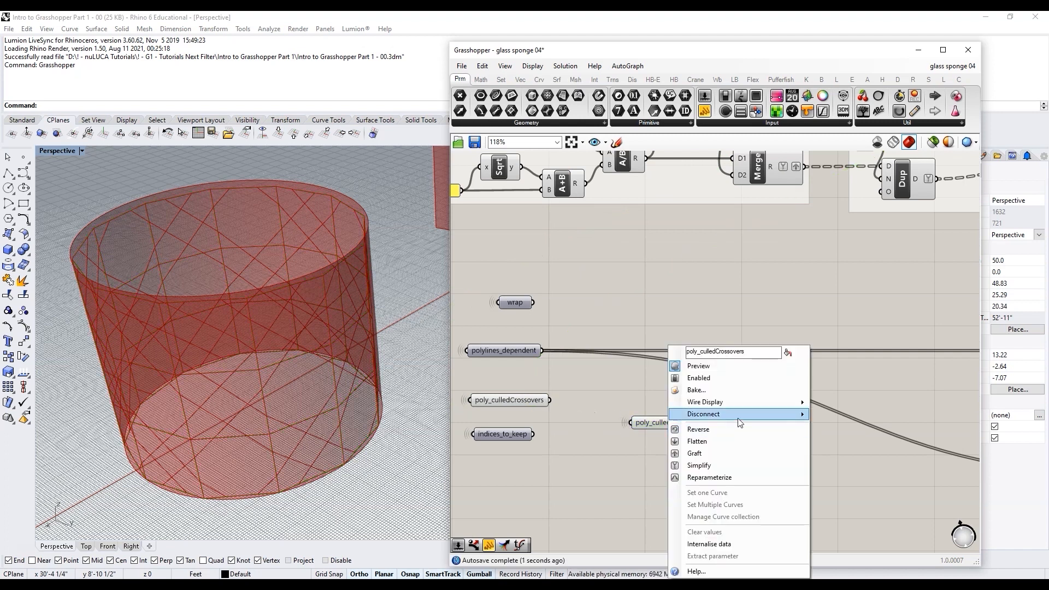
pyautogui.moveTo(749, 404)
pyautogui.click(839, 406)
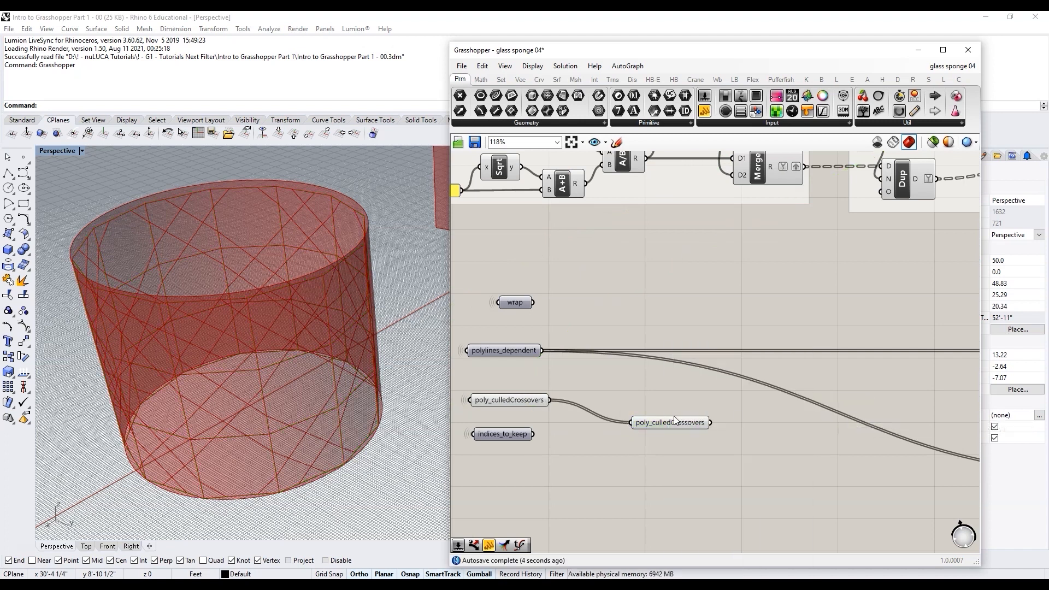
# Step: Move the copied poly_culledCrossovers parameter to just below the group that grabs the odd branches
pyautogui.moveTo(661, 424); pyautogui.dragTo(620, 356)
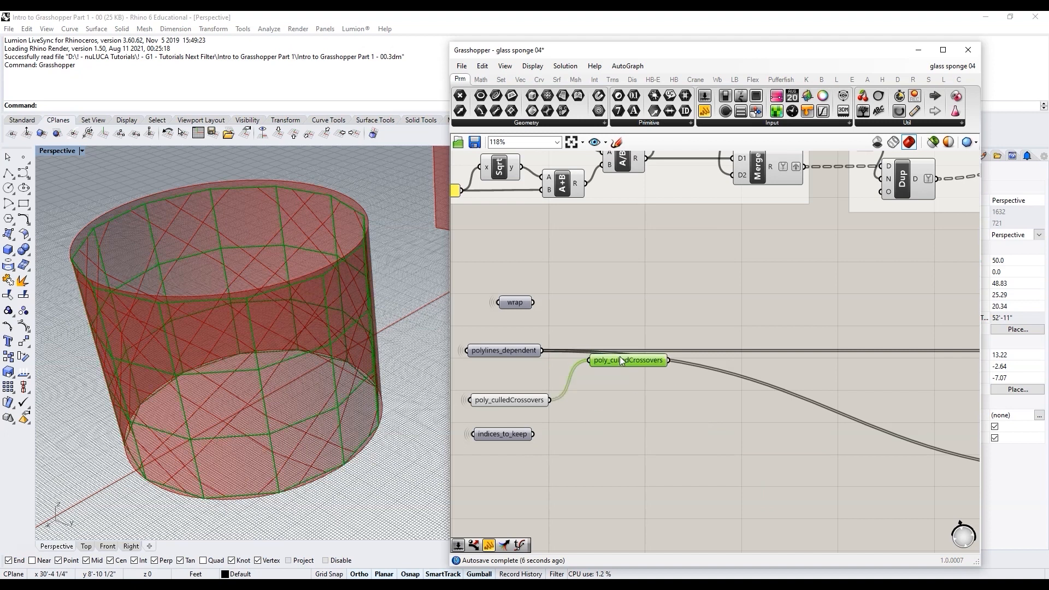
pyautogui.scroll(-5, 611, 373)
pyautogui.moveTo(797, 459); pyautogui.dragTo(784, 460)
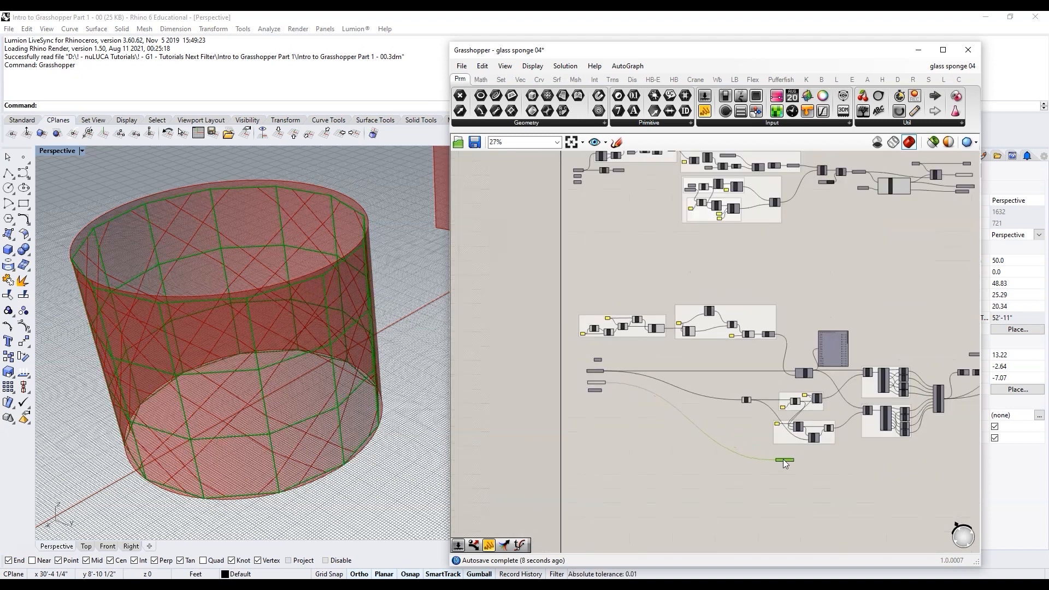
pyautogui.click(821, 456)
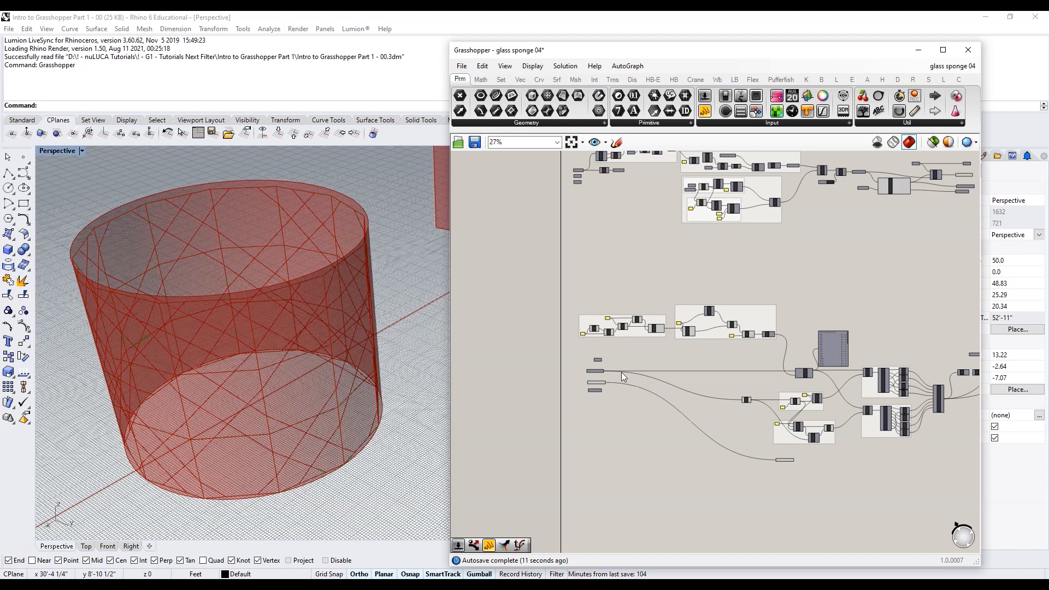
# Step: Hide the previews of the original polylines_dependent, poly_culledCrossovers and indices_to_keep parameters
pyautogui.scroll(3, 624, 379)
pyautogui.moveTo(610, 415); pyautogui.dragTo(546, 355)
pyautogui.middleClick(562, 384)
pyautogui.click(591, 351)
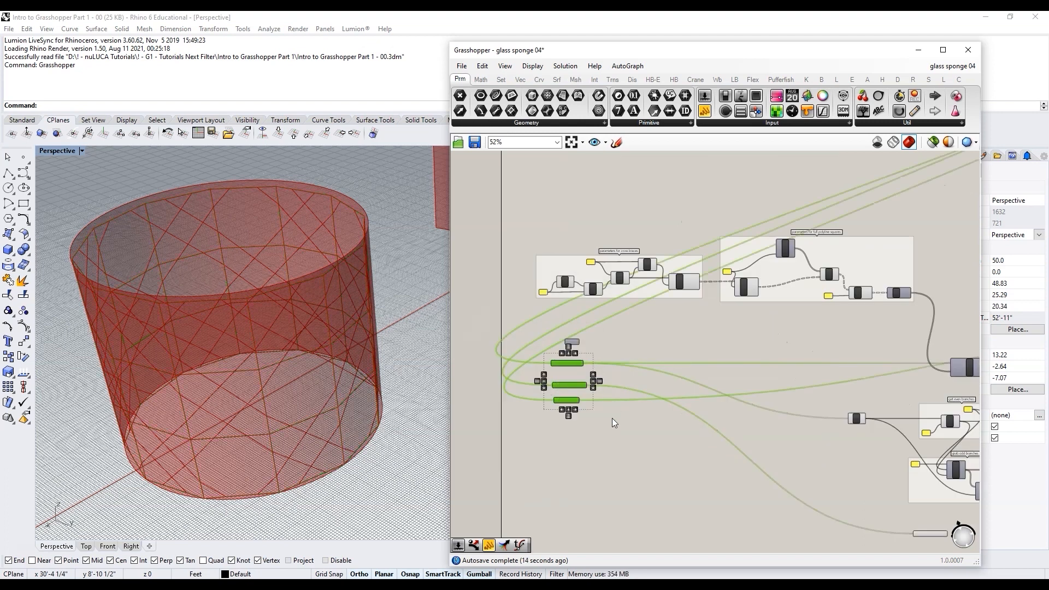
pyautogui.click(612, 419)
# Step: Hide the previews of the output parameters beside the cull crossovers cluster
pyautogui.scroll(-1, 555, 430)
pyautogui.scroll(-5, 555, 429)
pyautogui.scroll(4, 760, 331)
pyautogui.scroll(6, 669, 307)
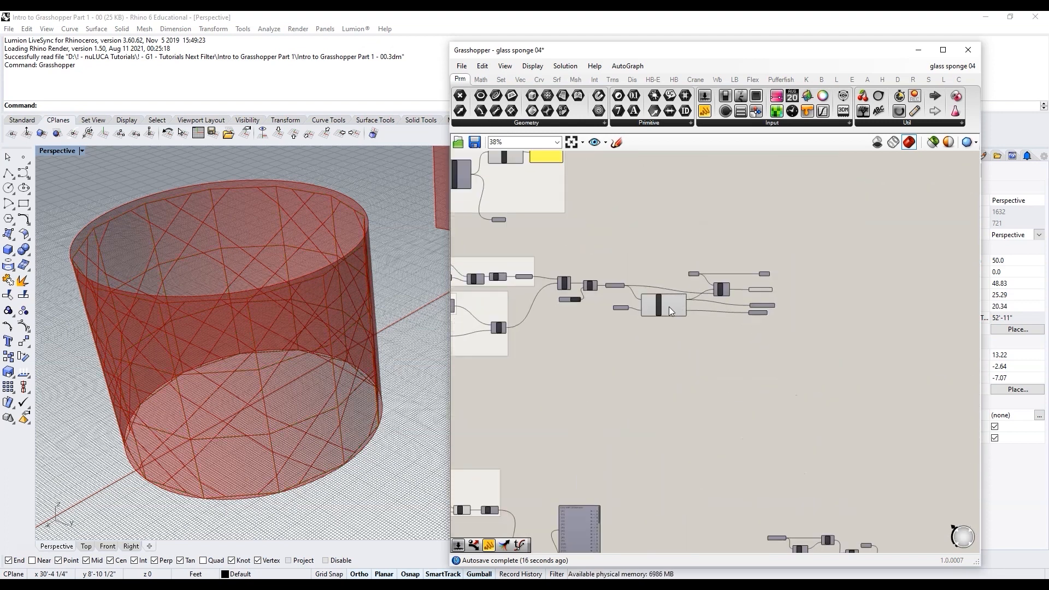
pyautogui.click(667, 309)
pyautogui.click(651, 356)
pyautogui.scroll(-3, 710, 323)
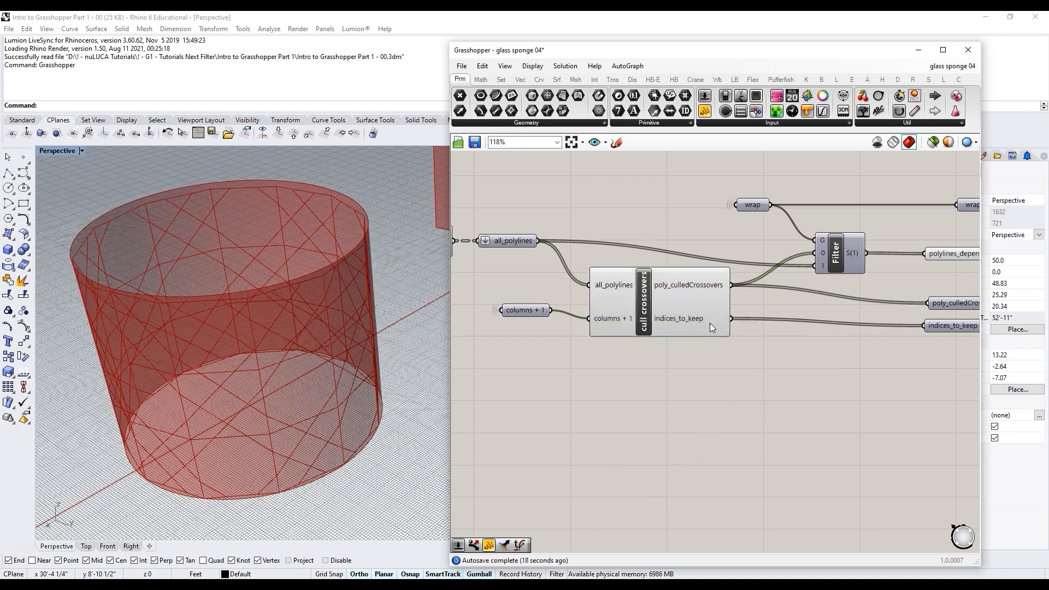
pyautogui.scroll(2, 801, 319)
pyautogui.moveTo(885, 385); pyautogui.dragTo(804, 249)
pyautogui.middleClick(811, 296)
pyautogui.click(844, 263)
pyautogui.click(748, 291)
# Step: Toggle the preview of the copied poly_culledCrossovers parameter off and back on to check its curves
pyautogui.scroll(-7, 747, 293)
pyautogui.scroll(7, 658, 436)
pyautogui.click(664, 425)
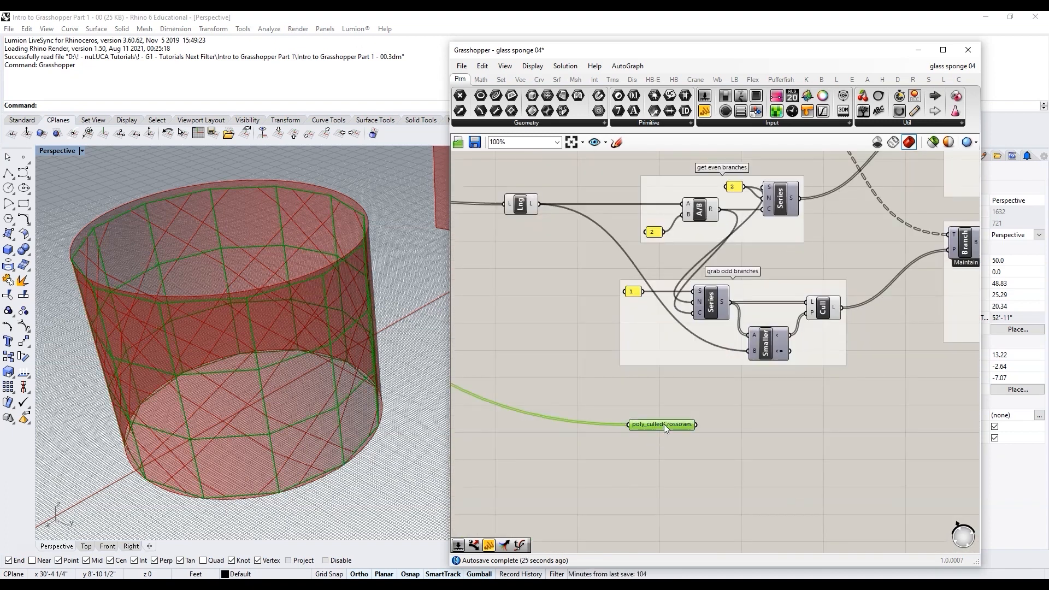
pyautogui.moveTo(662, 427)
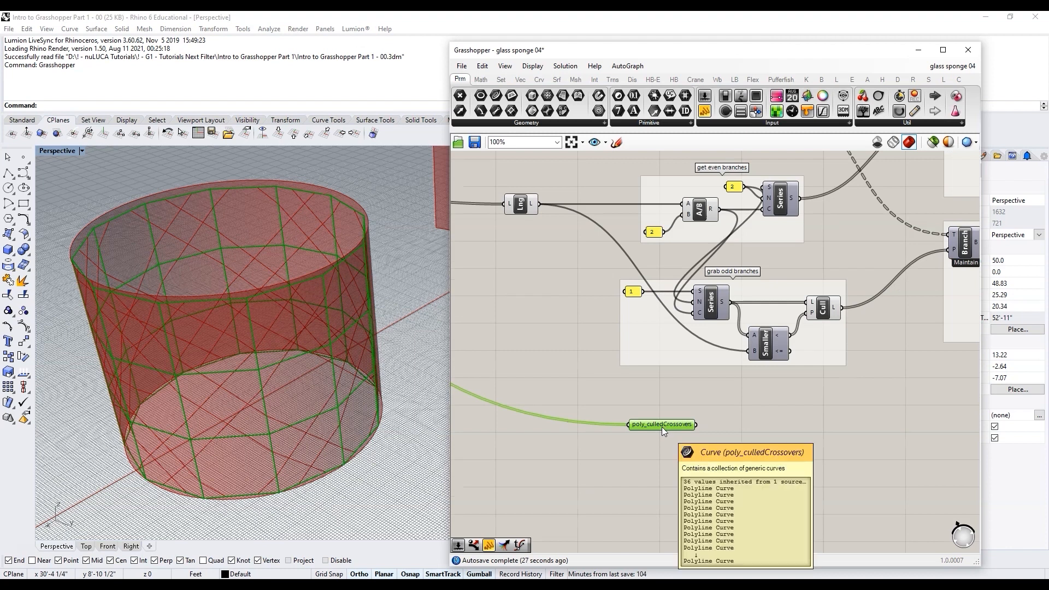
pyautogui.middleClick(662, 427)
pyautogui.click(699, 391)
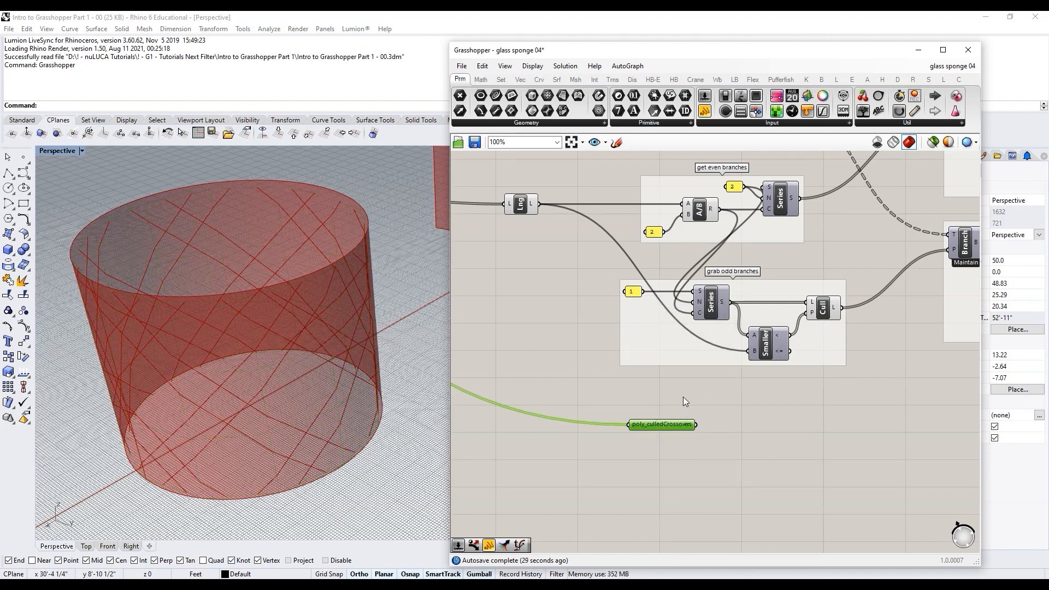
pyautogui.middleClick(652, 424)
pyautogui.click(693, 407)
pyautogui.click(752, 431)
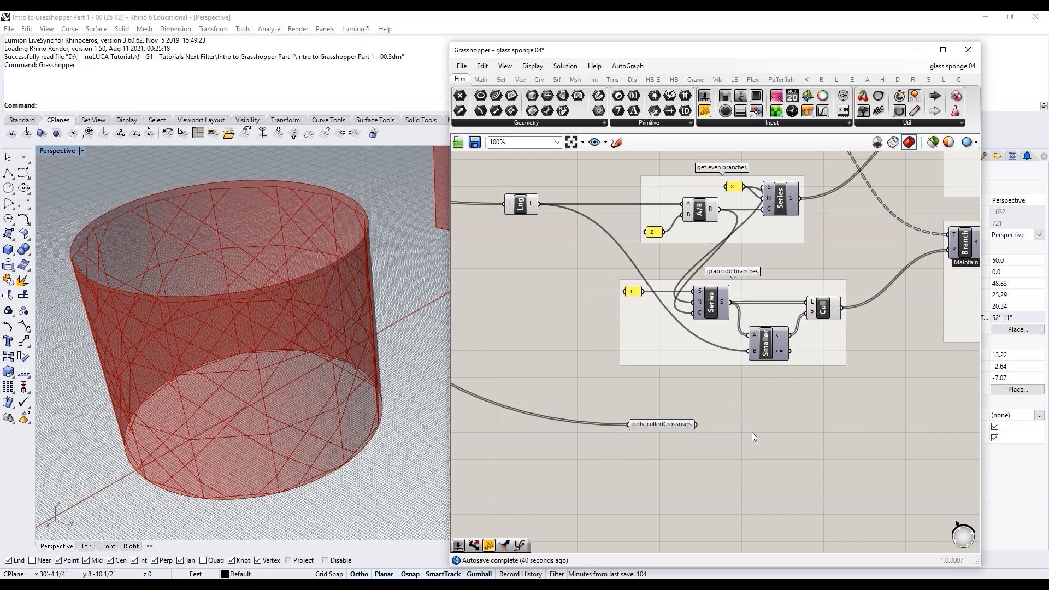
# Step: Add an Explode component and feed its curve input from the copied poly_culledCrossovers parameter
pyautogui.doubleClick(752, 431)
pyautogui.write('explod')
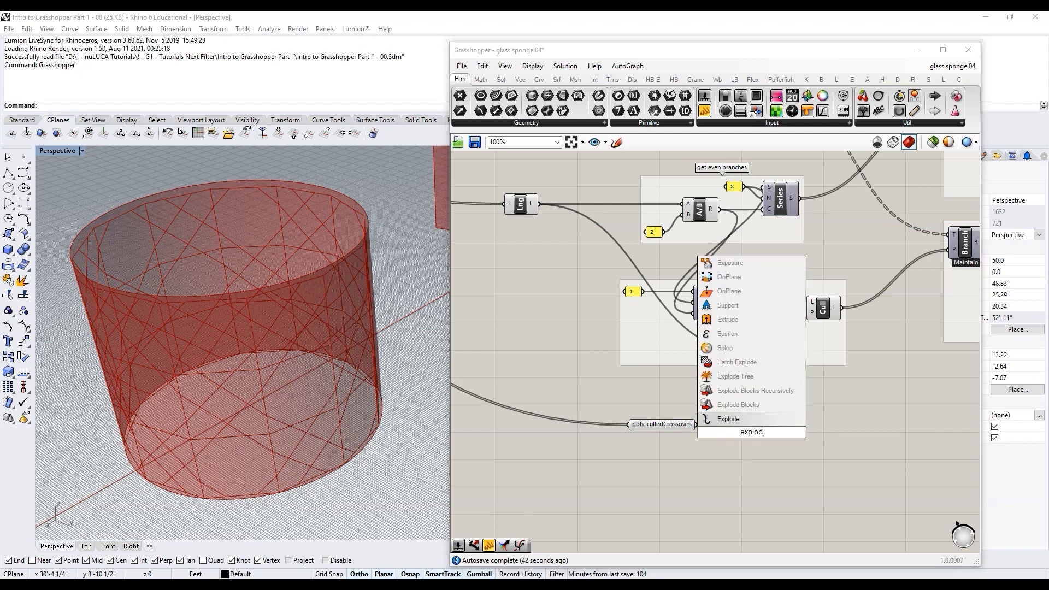
pyautogui.click(710, 419)
pyautogui.moveTo(698, 424); pyautogui.dragTo(735, 424)
pyautogui.click(739, 435)
# Step: Turn off the preview of the copied poly_culledCrossovers parameter in front of the Explode component
pyautogui.click(673, 425)
pyautogui.middleClick(673, 424)
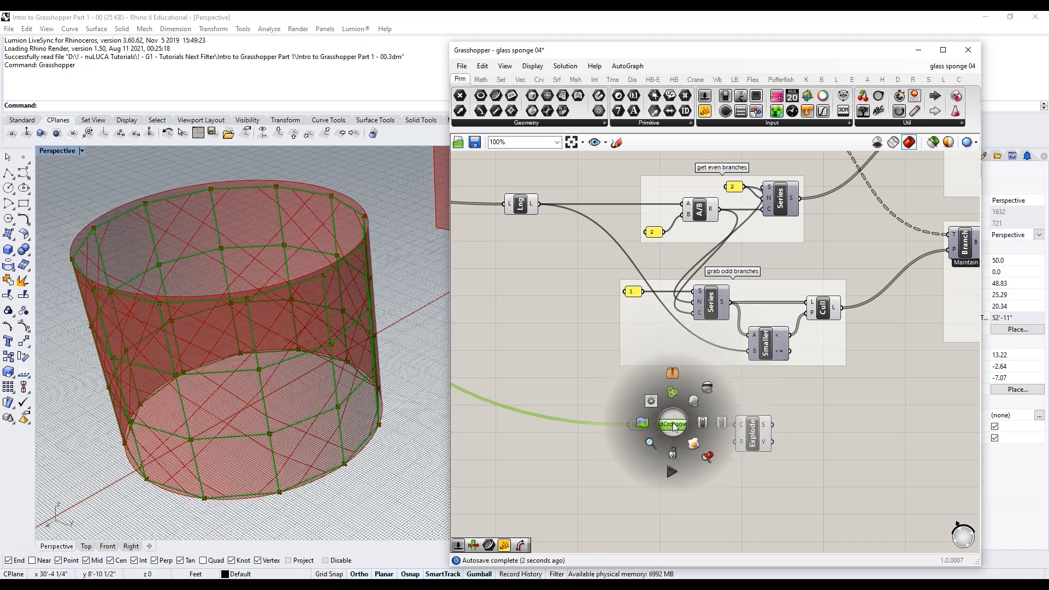
pyautogui.click(693, 401)
pyautogui.moveTo(681, 424)
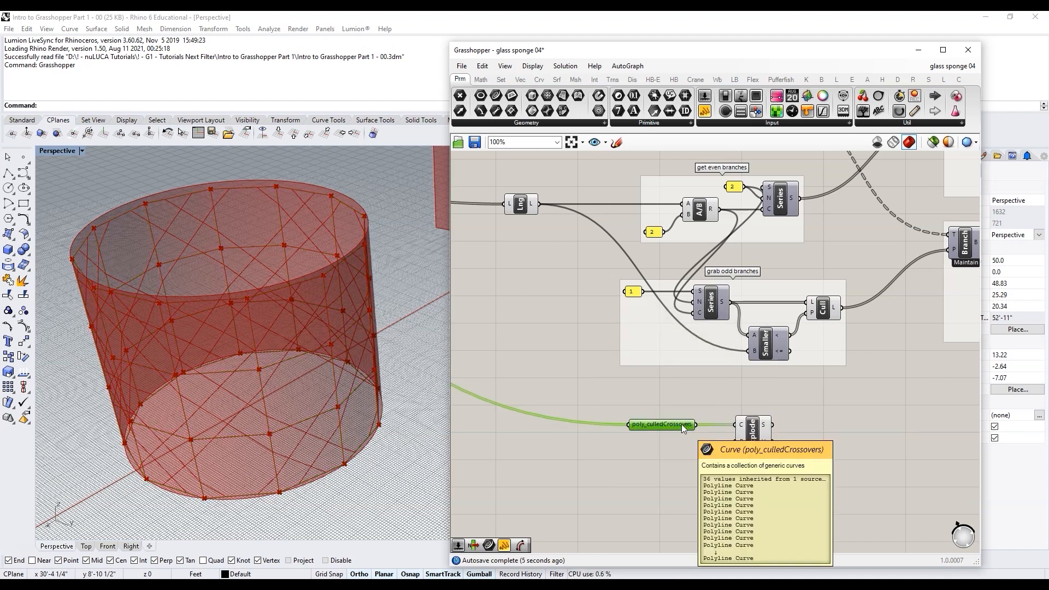
# Step: Simplify the Segments output of the Explode component and inspect its data tree paths
pyautogui.moveTo(765, 427)
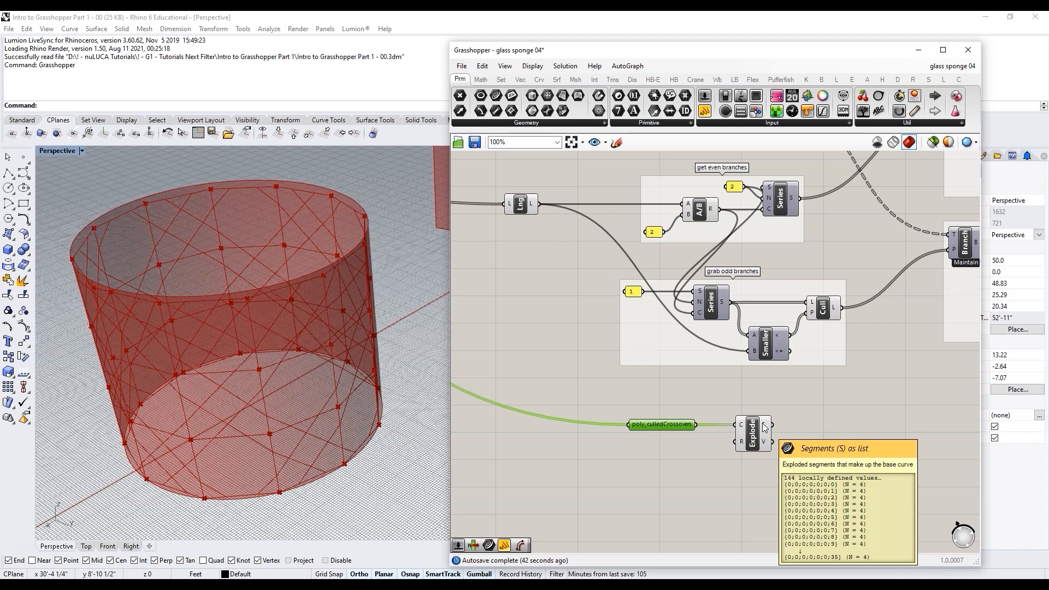
pyautogui.rightClick(765, 428)
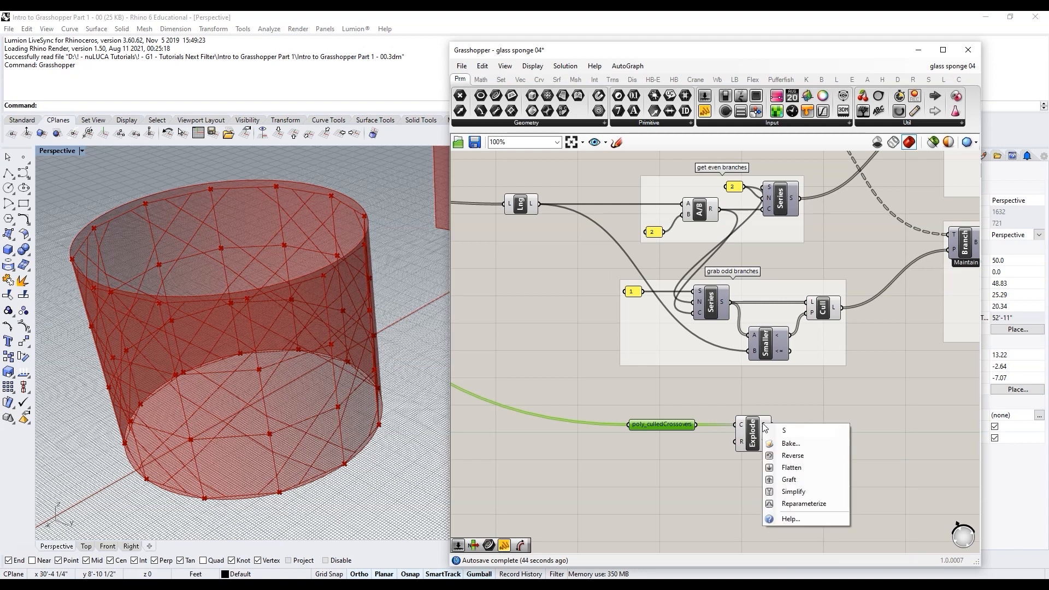
pyautogui.click(794, 492)
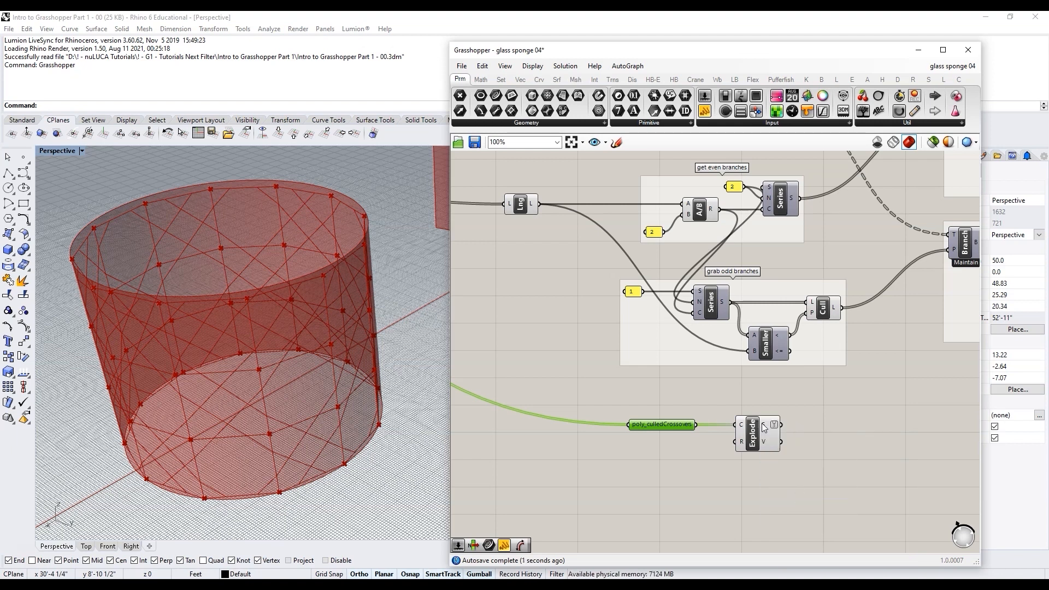
pyautogui.moveTo(764, 428)
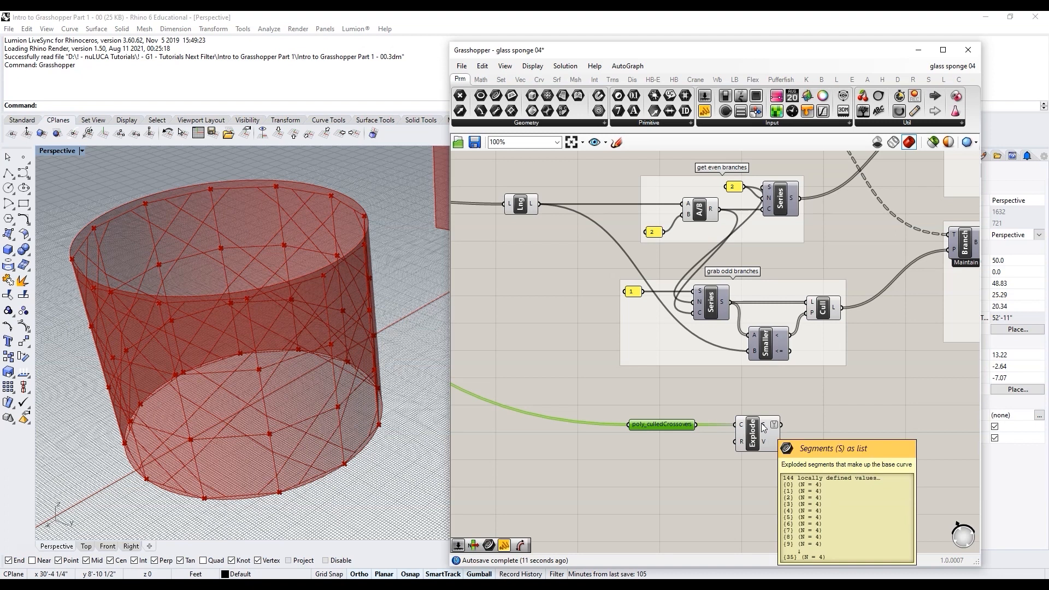
# Step: Add a List Item component and feed its list input from the Segments output of the Explode component
pyautogui.scroll(3, 764, 428)
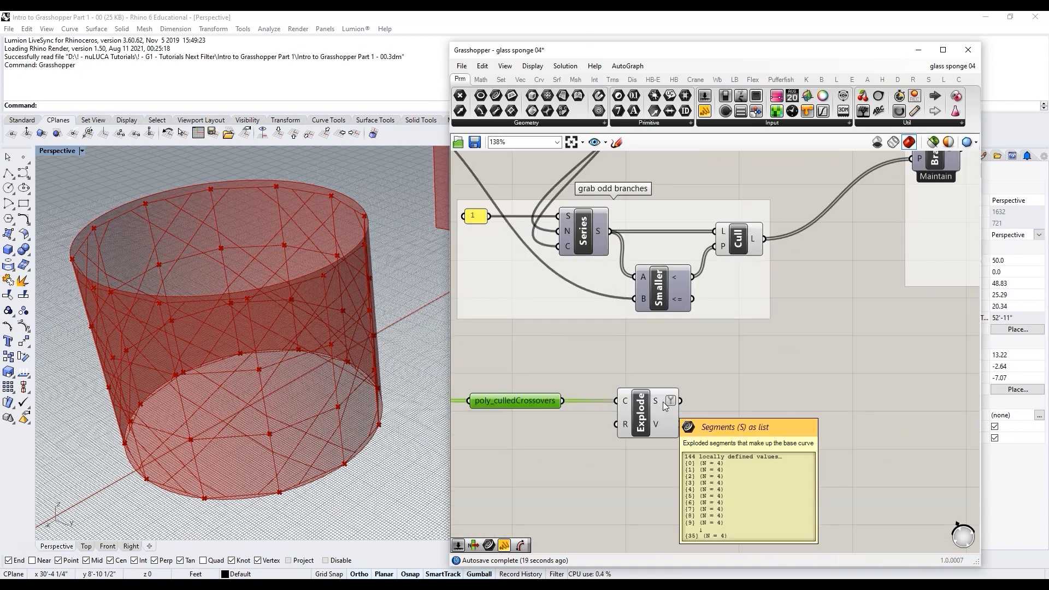
pyautogui.doubleClick(733, 400)
pyautogui.write('list ite')
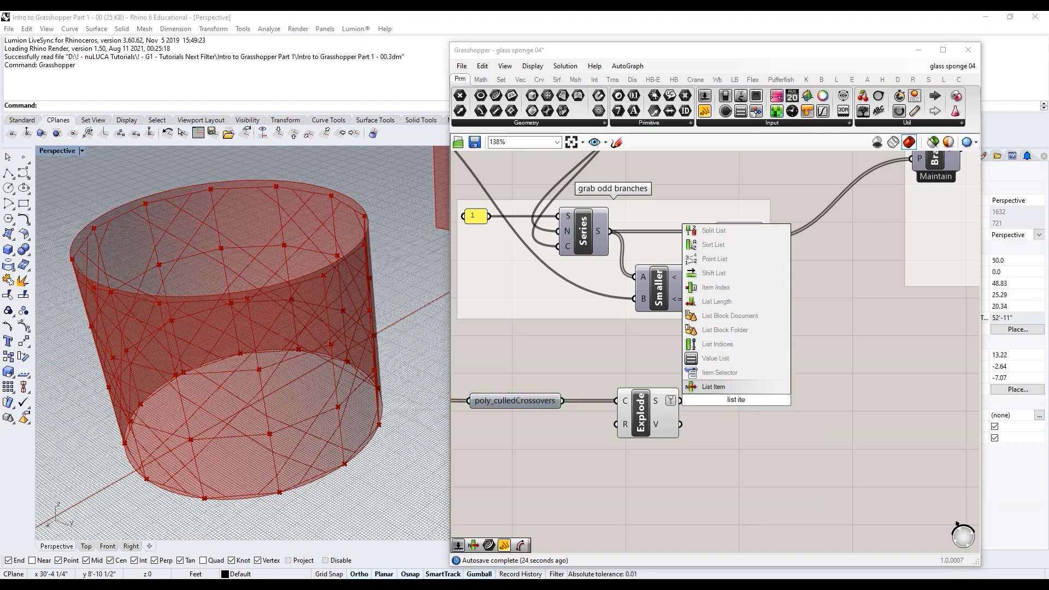
pyautogui.press('Return')
pyautogui.scroll(-3, 732, 429)
pyautogui.scroll(-4, 727, 436)
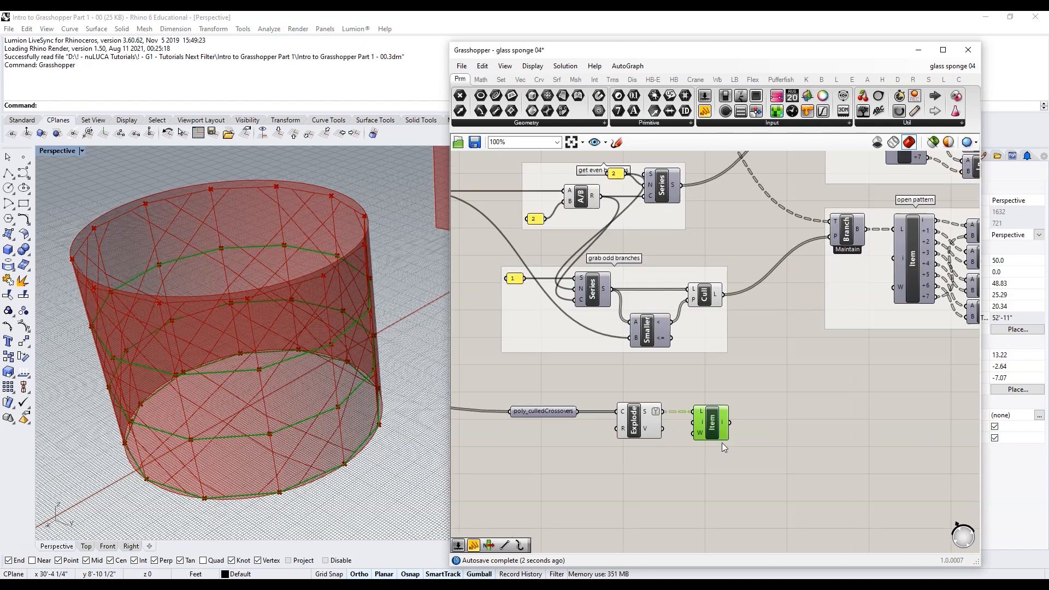
# Step: Extend the new List Item component with the extra outputs +1, +2 and +3 and select it to check its segments
pyautogui.scroll(5, 812, 351)
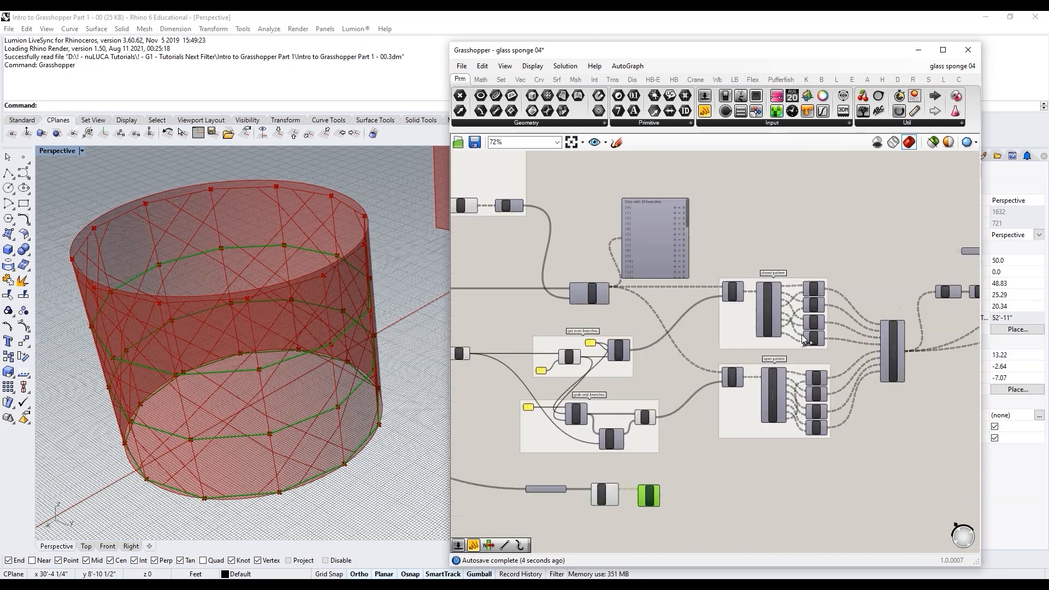
pyautogui.scroll(-3, 767, 357)
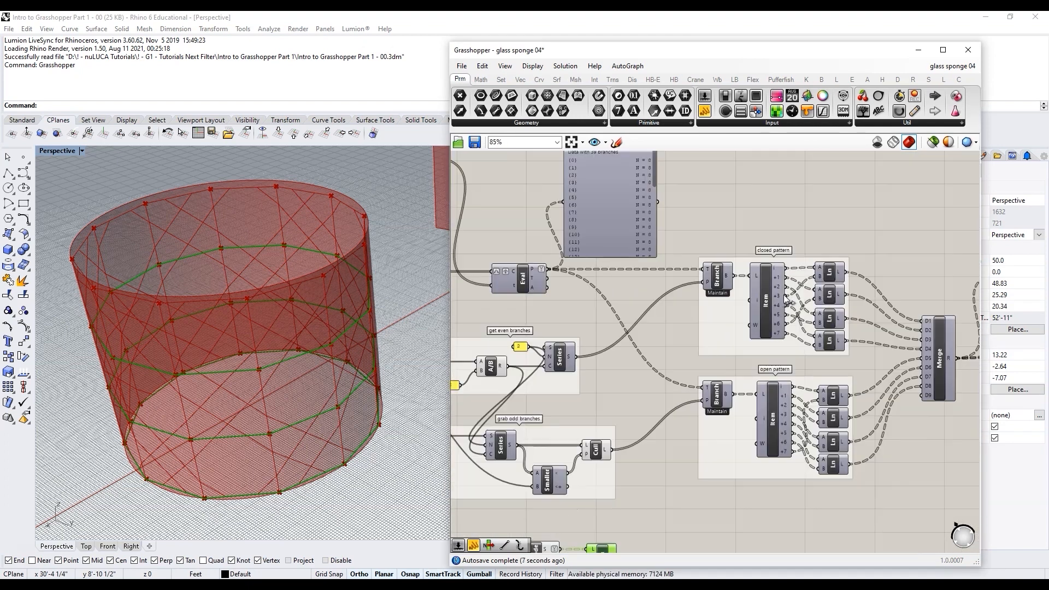
pyautogui.scroll(4, 634, 535)
pyautogui.scroll(5, 680, 464)
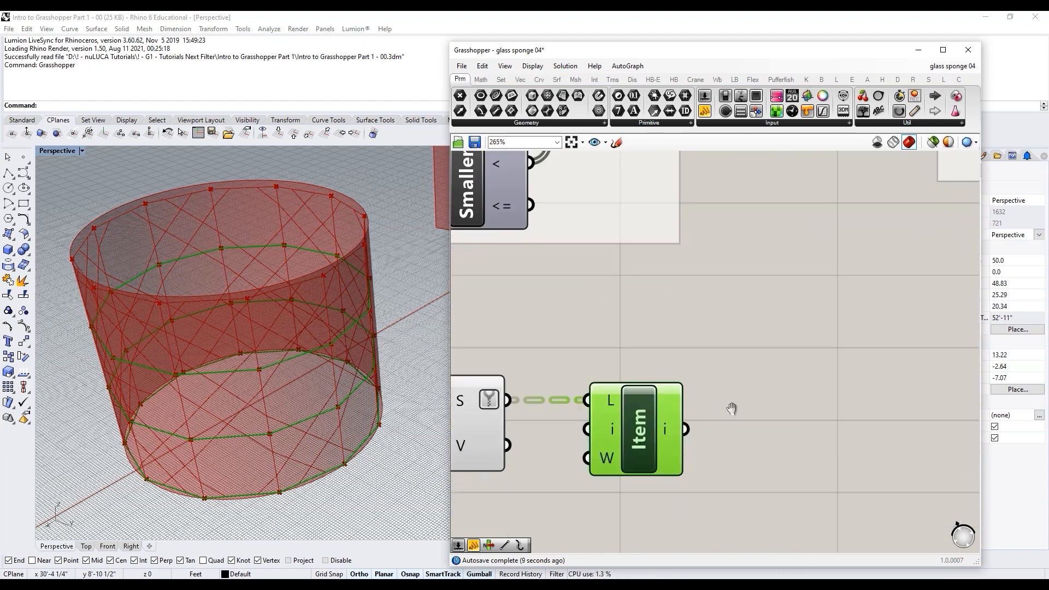
pyautogui.click(644, 456)
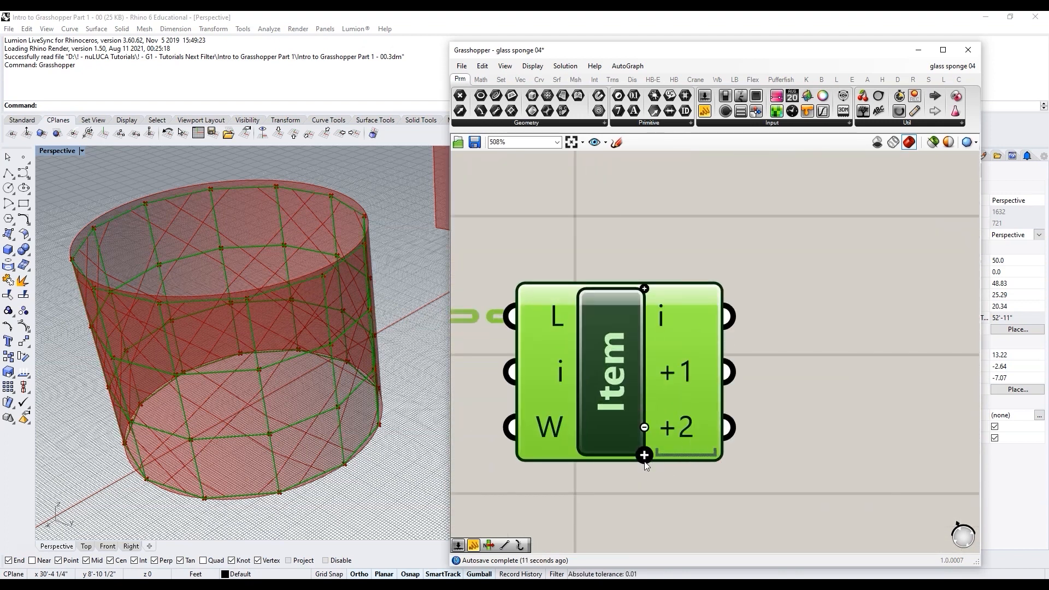
pyautogui.click(645, 458)
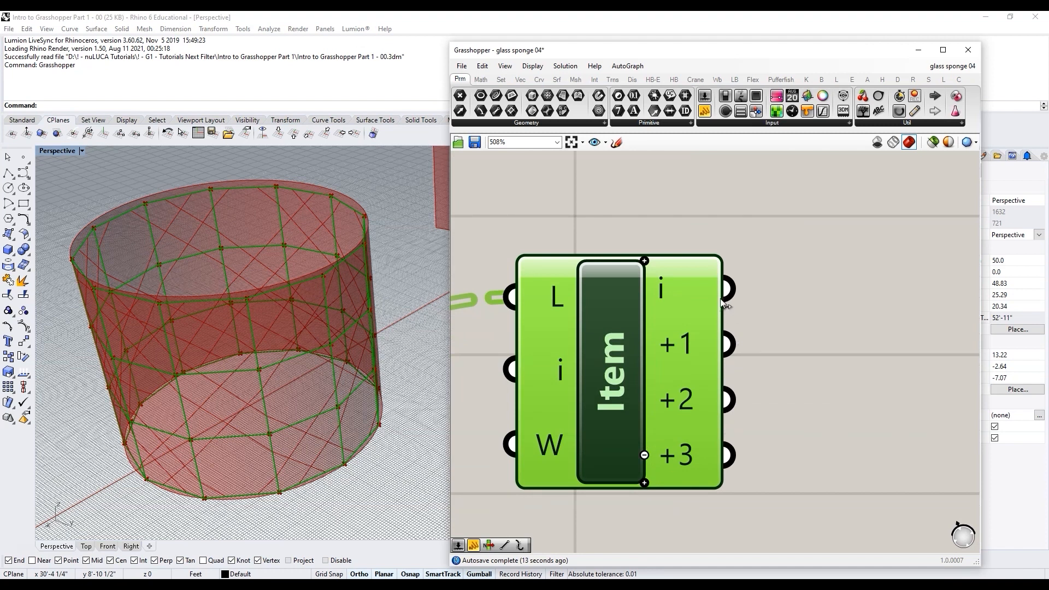
pyautogui.click(805, 391)
pyautogui.scroll(-3, 826, 358)
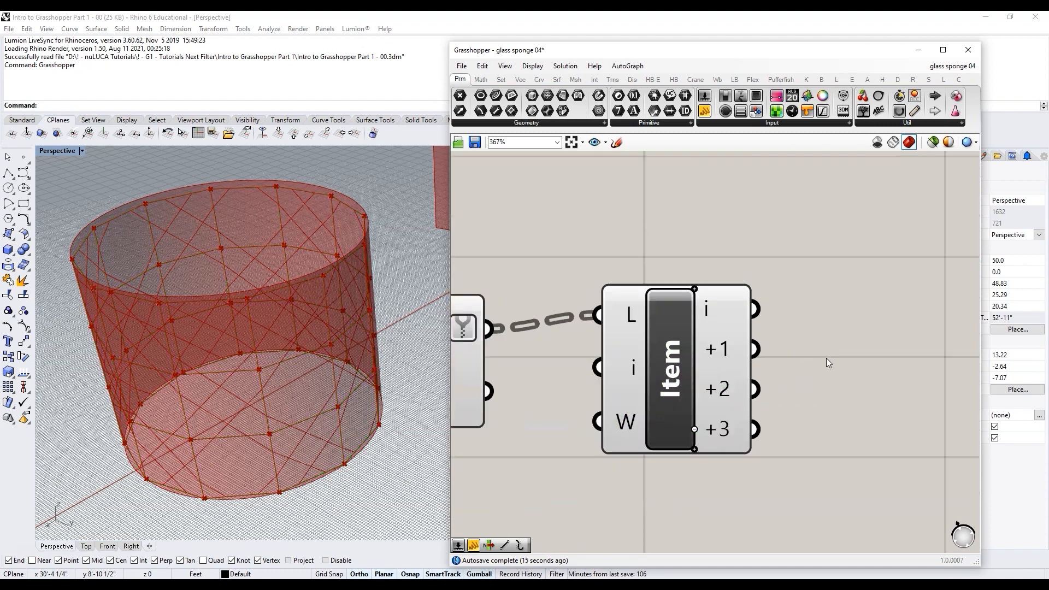
pyautogui.click(719, 361)
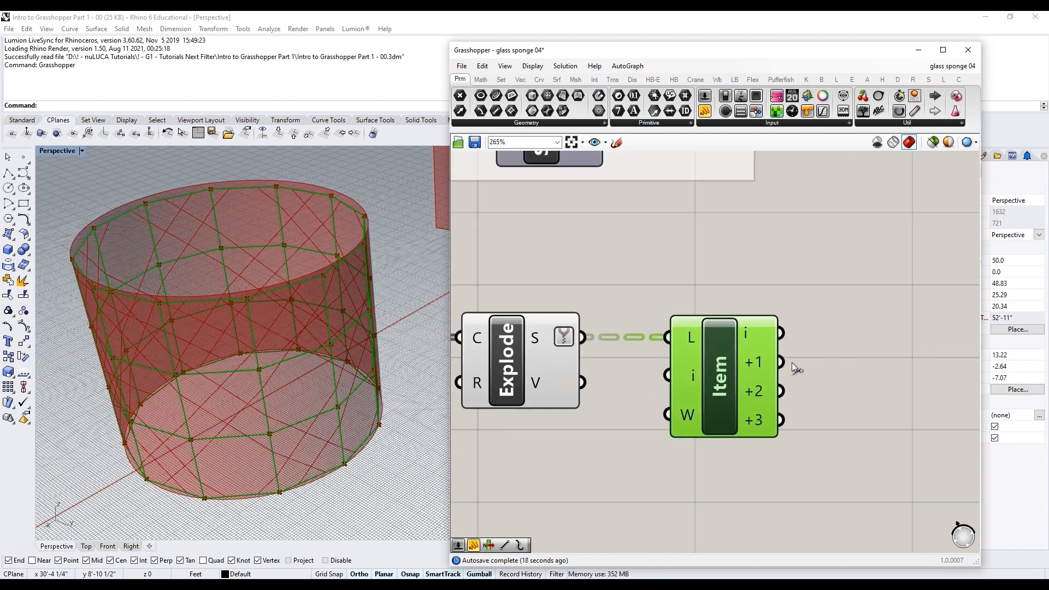
# Step: Open the component search on the empty canvas beside the outputs of the new List Item component
pyautogui.moveTo(831, 388); pyautogui.dragTo(795, 388, button='right')
pyautogui.doubleClick(856, 342)
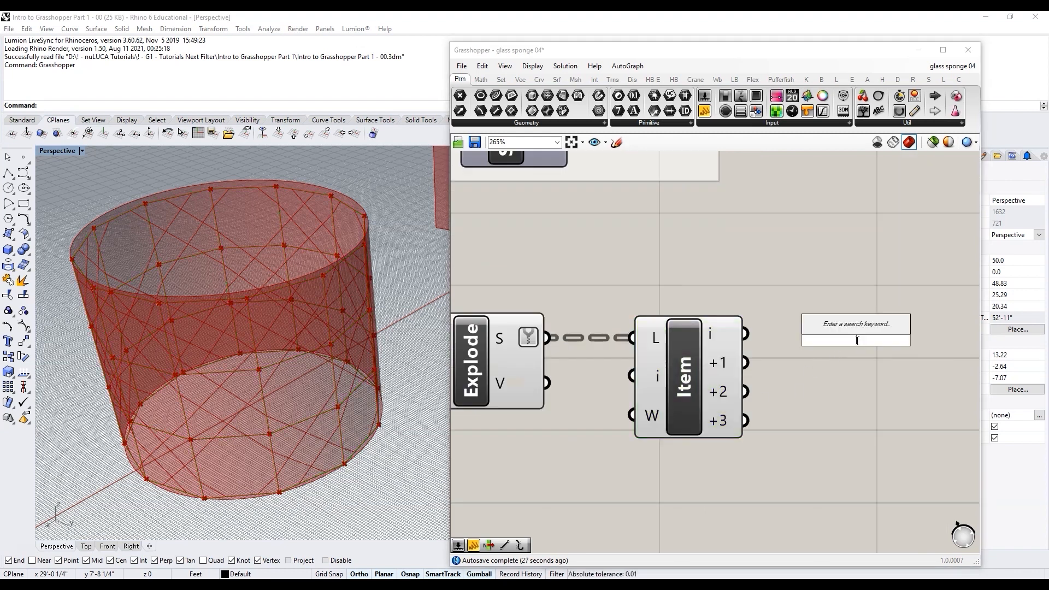
# Step: Place a Curve parameter beside the Item component and duplicate it into a vertical stack of four
pyautogui.write('cur')
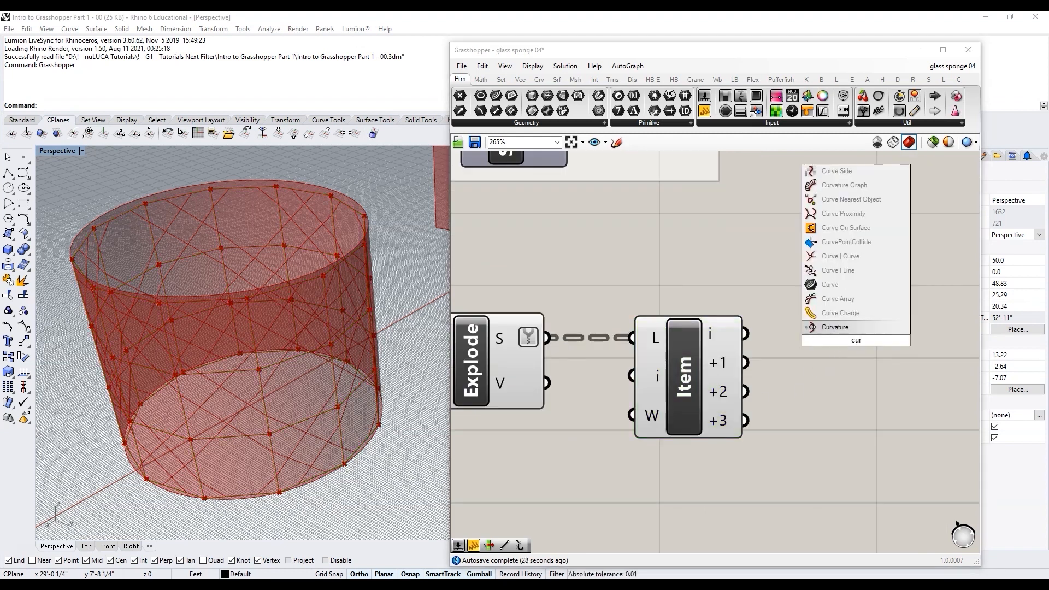
pyautogui.click(839, 287)
pyautogui.moveTo(852, 329)
pyautogui.keyDown('alt'); pyautogui.mouseDown()
pyautogui.moveTo(854, 367)
pyautogui.moveTo(912, 374)
pyautogui.moveTo(854, 327)
pyautogui.mouseUp(); pyautogui.keyUp('alt')
pyautogui.moveTo(855, 326); pyautogui.dragTo(857, 403)
# Step: Turn off the viewport preview of the Explode and Item components
pyautogui.scroll(-4, 780, 451)
pyautogui.moveTo(769, 468); pyautogui.dragTo(586, 389)
pyautogui.middleClick(620, 403)
pyautogui.click(654, 375)
pyautogui.click(781, 380)
# Step: Wire the Item outputs i, +1, +2 and +3 to the four Curve parameters in order, checking which edges each holds
pyautogui.scroll(3, 780, 381)
pyautogui.moveTo(749, 395); pyautogui.dragTo(808, 390)
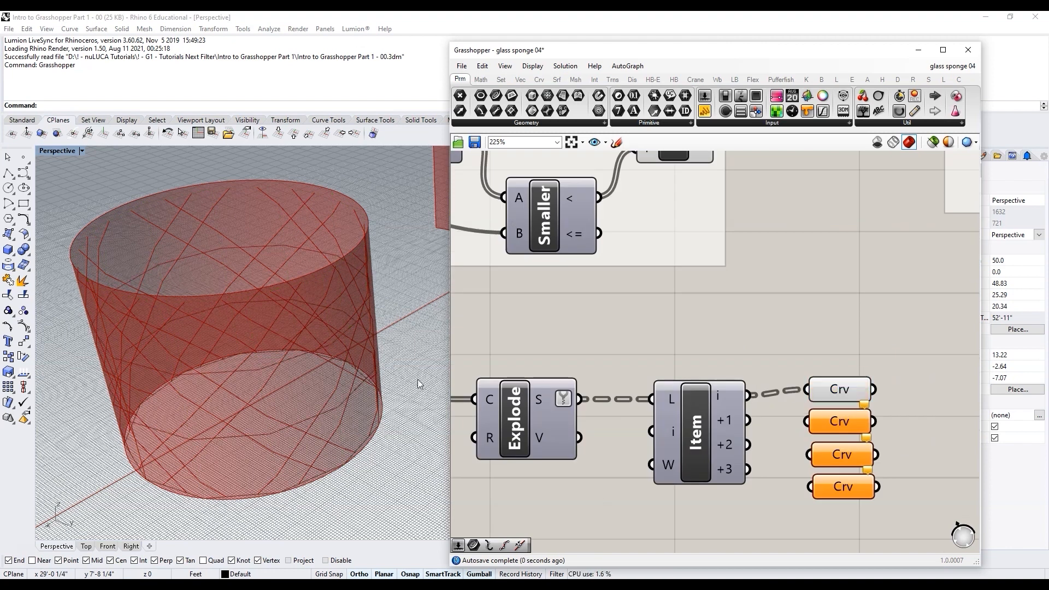
pyautogui.click(834, 388)
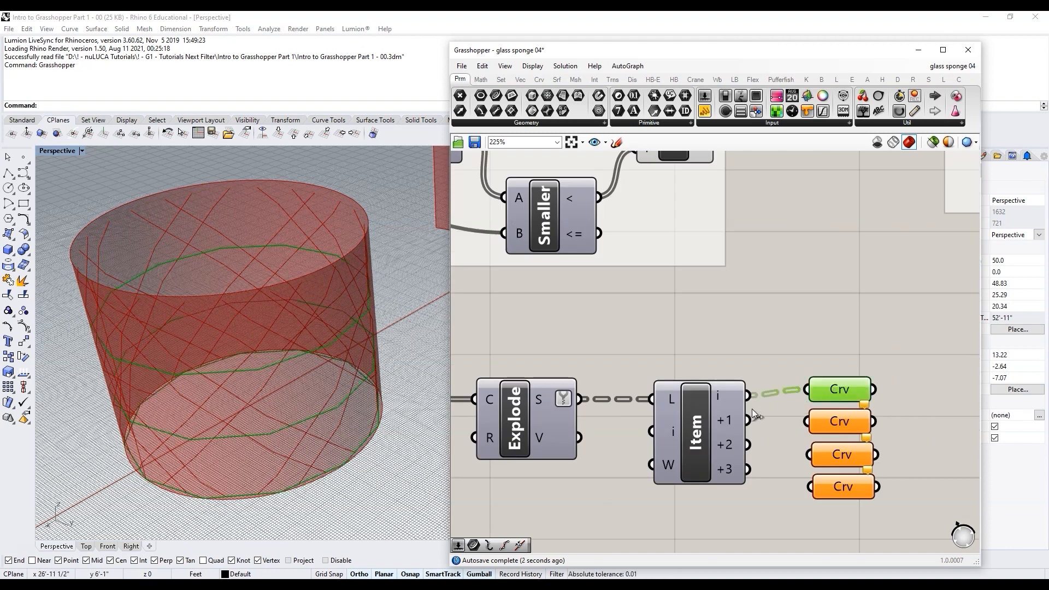
pyautogui.moveTo(746, 421); pyautogui.dragTo(808, 454)
pyautogui.click(839, 421)
pyautogui.click(836, 455)
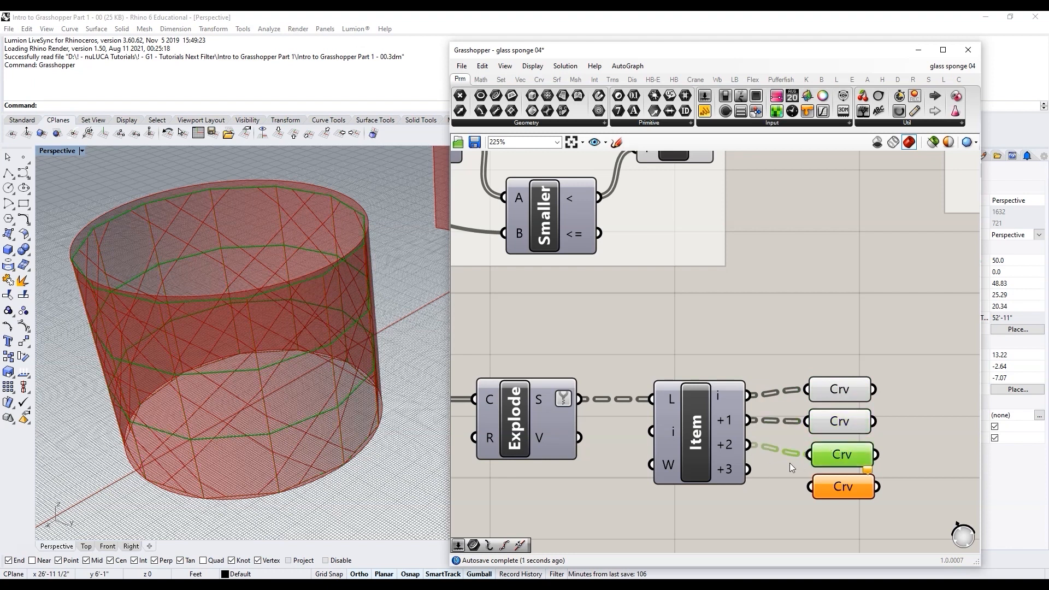
pyautogui.moveTo(748, 469); pyautogui.dragTo(810, 487)
pyautogui.click(848, 484)
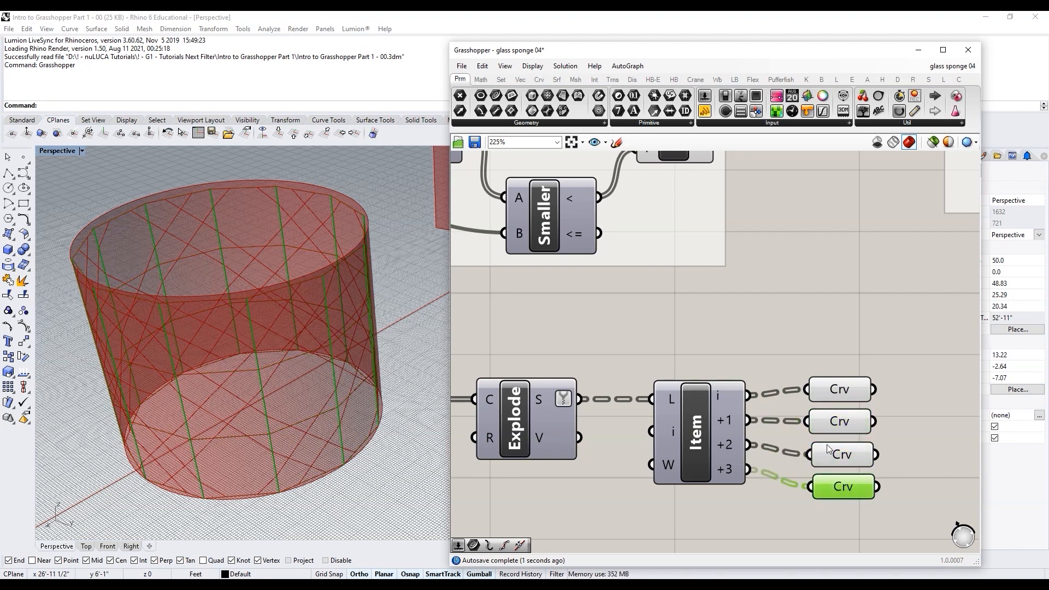
# Step: Add a Merge component beside the Curve parameters and place a copy of it below
pyautogui.moveTo(925, 452); pyautogui.dragTo(782, 427, button='right')
pyautogui.doubleClick(821, 396)
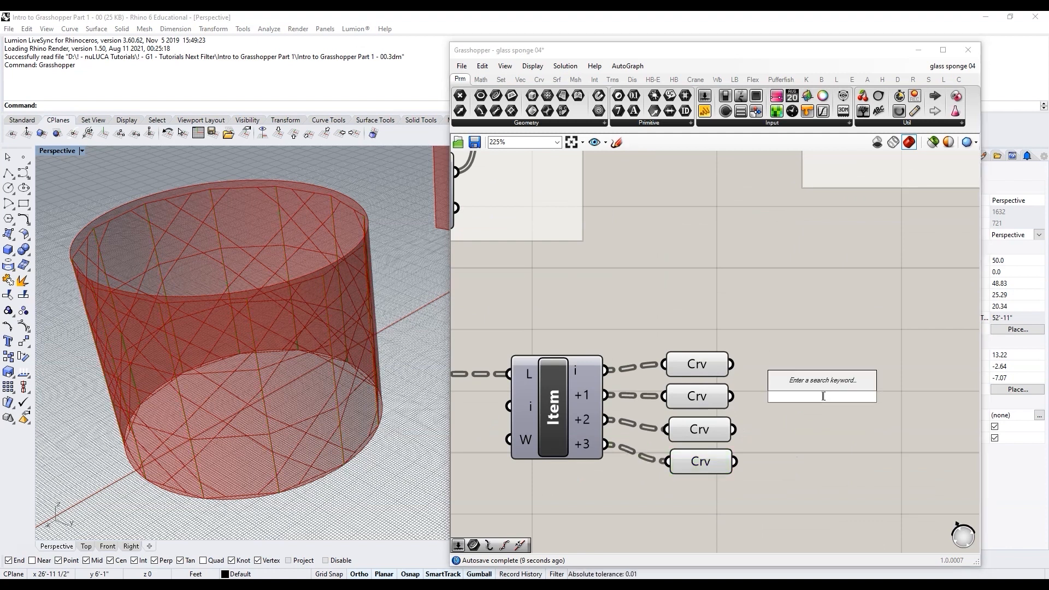
pyautogui.write('mer')
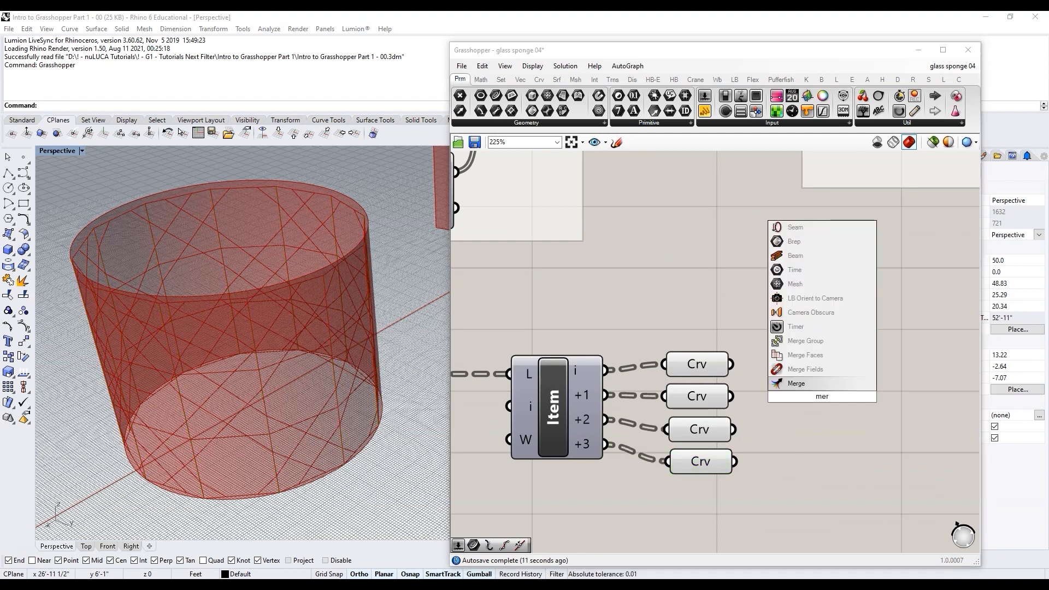
pyautogui.click(813, 385)
pyautogui.keyDown('alt'); pyautogui.moveTo(845, 425); pyautogui.dragTo(847, 449); pyautogui.keyUp('alt')
# Step: Connect the first and third Curve parameters, the horizontal edges, to inputs D1 and D2 of the upper Merge
pyautogui.click(705, 365)
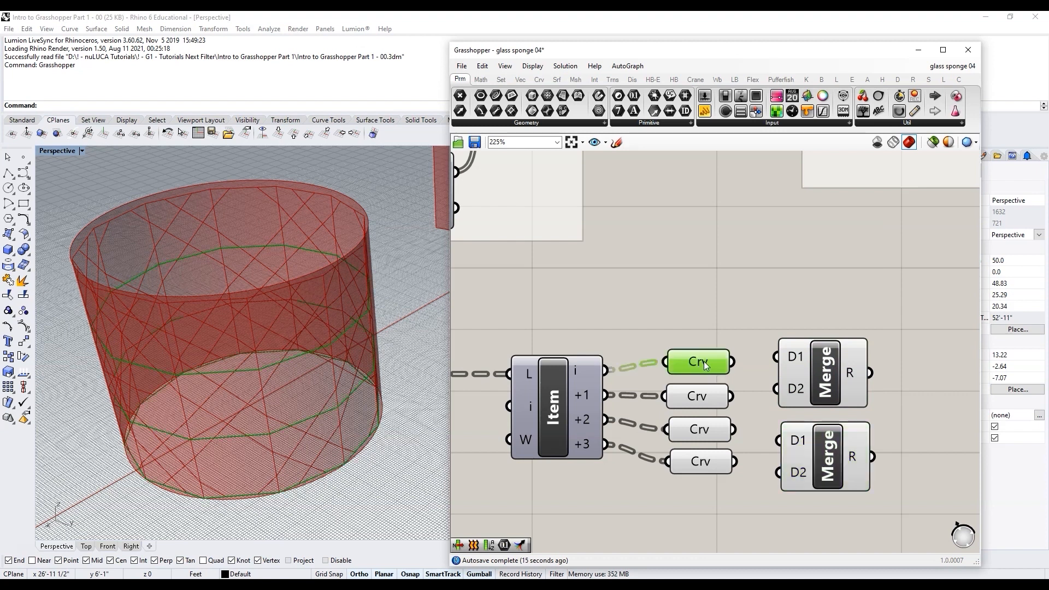
pyautogui.keyDown('shift'); pyautogui.click(701, 430); pyautogui.keyUp('shift')
pyautogui.moveTo(733, 362); pyautogui.dragTo(776, 356)
pyautogui.moveTo(733, 429); pyautogui.dragTo(776, 389)
pyautogui.scroll(3, 812, 398)
pyautogui.click(808, 397)
pyautogui.scroll(-3, 840, 374)
pyautogui.click(765, 382)
# Step: Connect the second and fourth Curve parameters, the vertical edges, to inputs D1 and D2 of the lower Merge
pyautogui.click(715, 389)
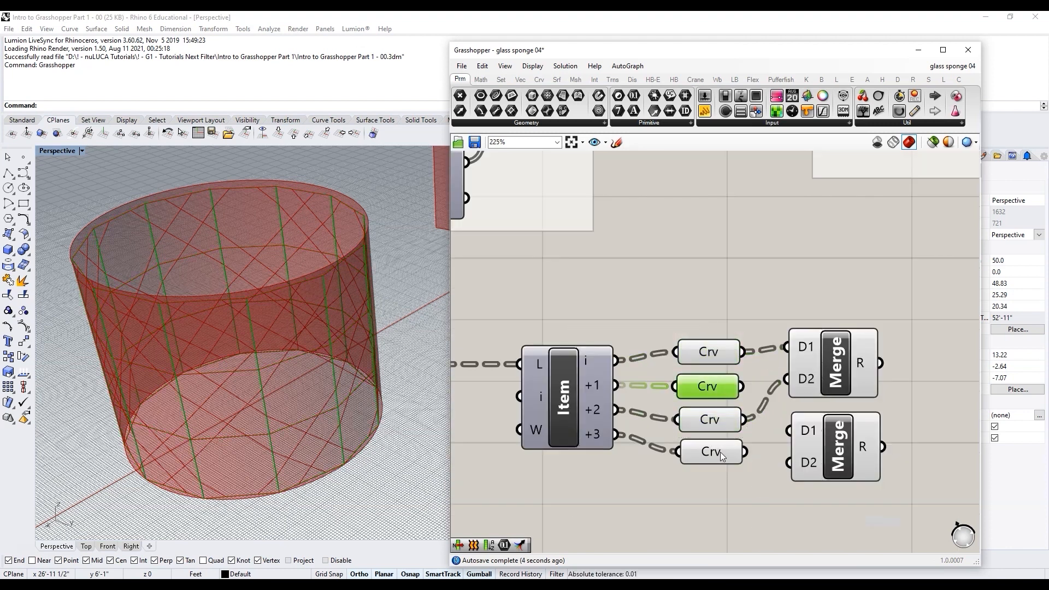
pyautogui.keyDown('shift'); pyautogui.click(723, 456); pyautogui.keyUp('shift')
pyautogui.moveTo(743, 386); pyautogui.dragTo(788, 463)
pyautogui.scroll(5, 829, 488)
pyautogui.click(819, 453)
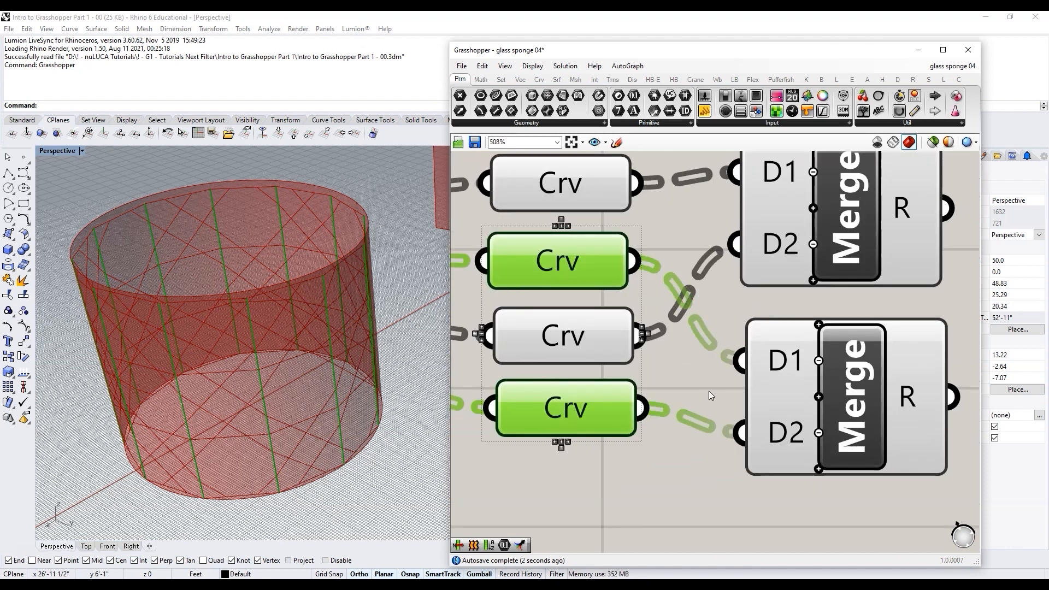
pyautogui.scroll(-5, 708, 387)
pyautogui.click(708, 387)
pyautogui.scroll(3, 716, 382)
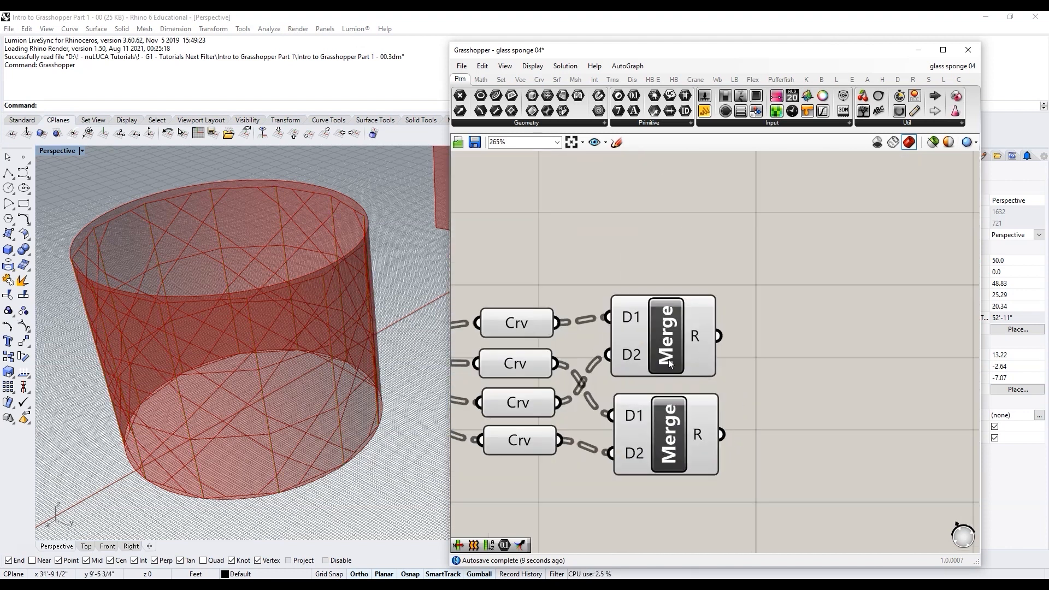
# Step: Flatten the R output of both Merge components and check the resulting lists and highlighted edges
pyautogui.moveTo(700, 344)
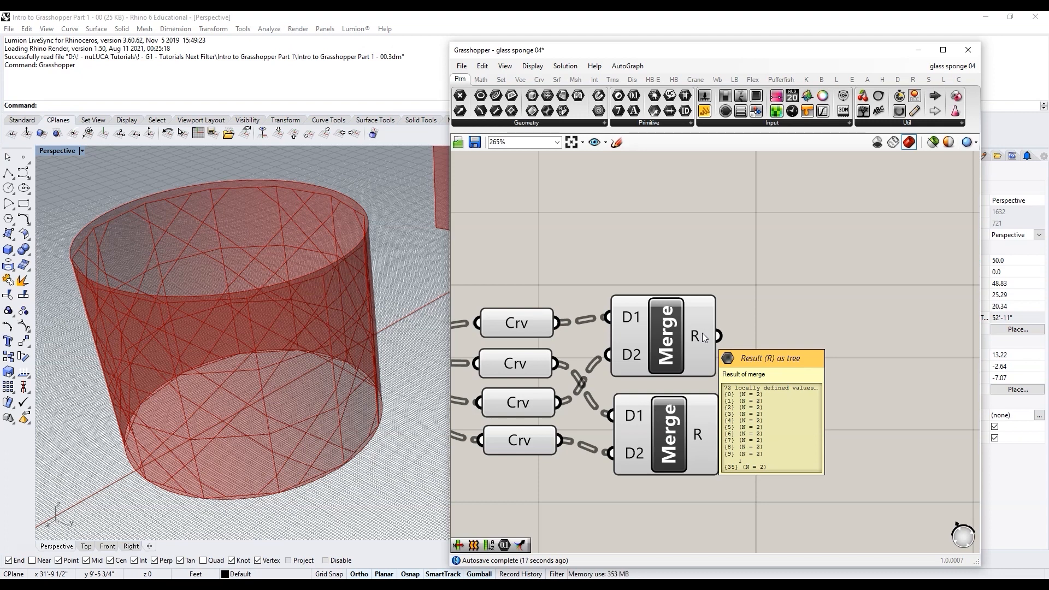
pyautogui.rightClick(704, 338)
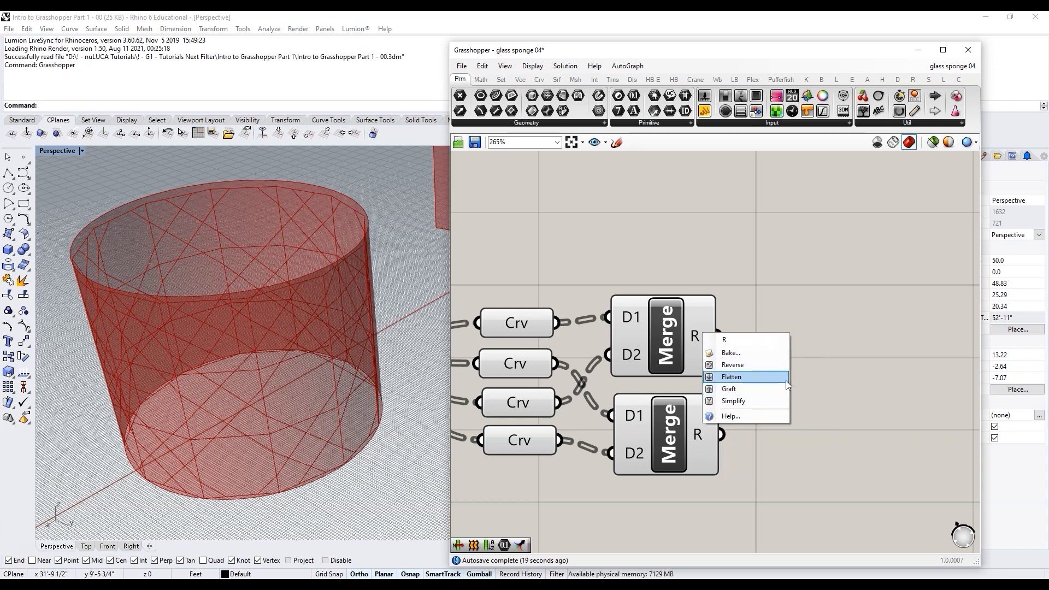
pyautogui.click(746, 378)
pyautogui.rightClick(705, 435)
pyautogui.click(734, 480)
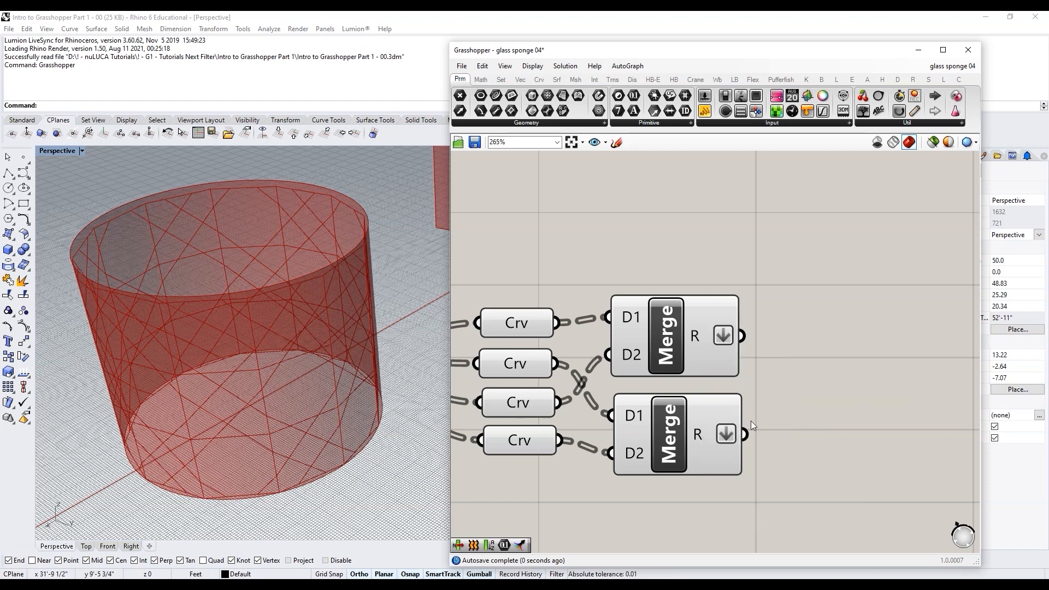
pyautogui.moveTo(699, 339)
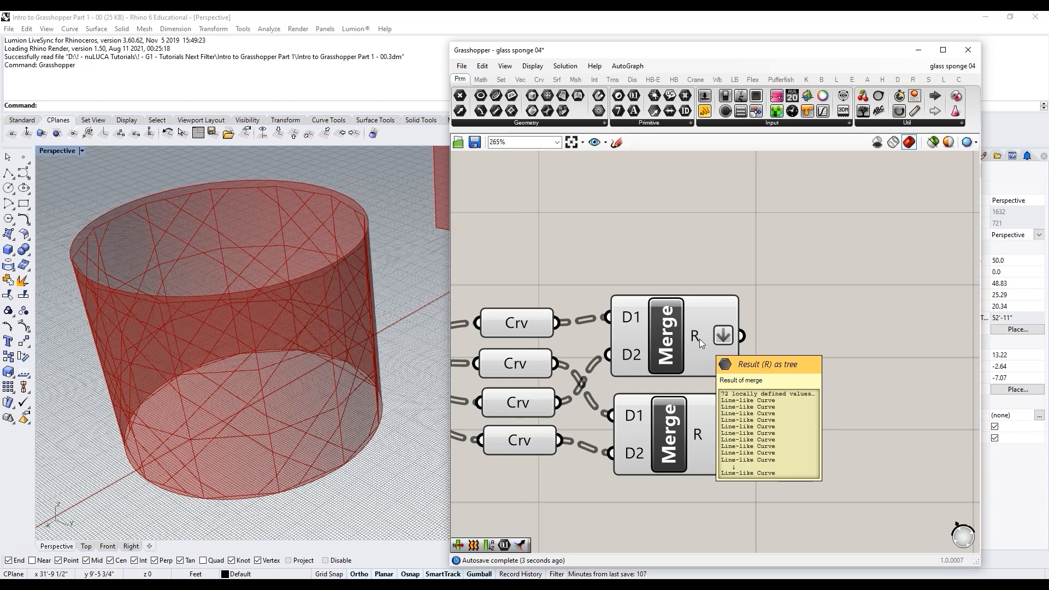
pyautogui.moveTo(704, 435)
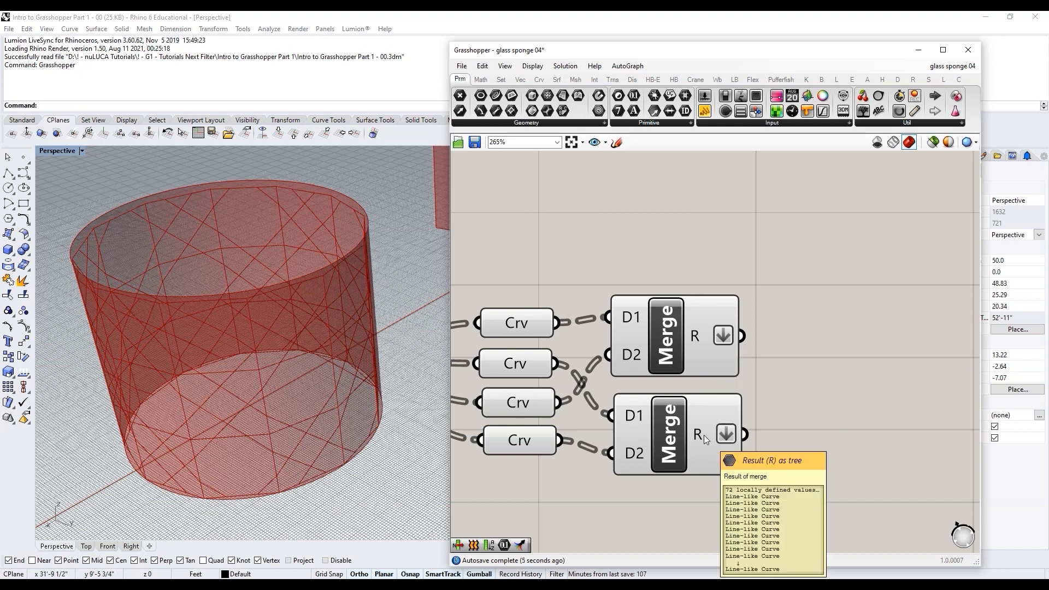
pyautogui.click(681, 346)
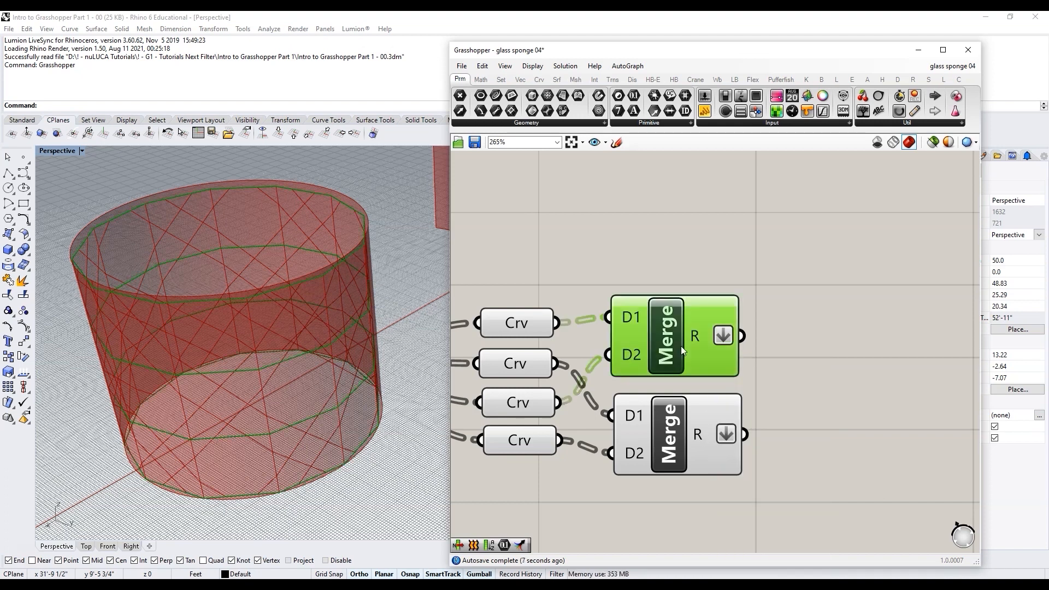
pyautogui.click(686, 423)
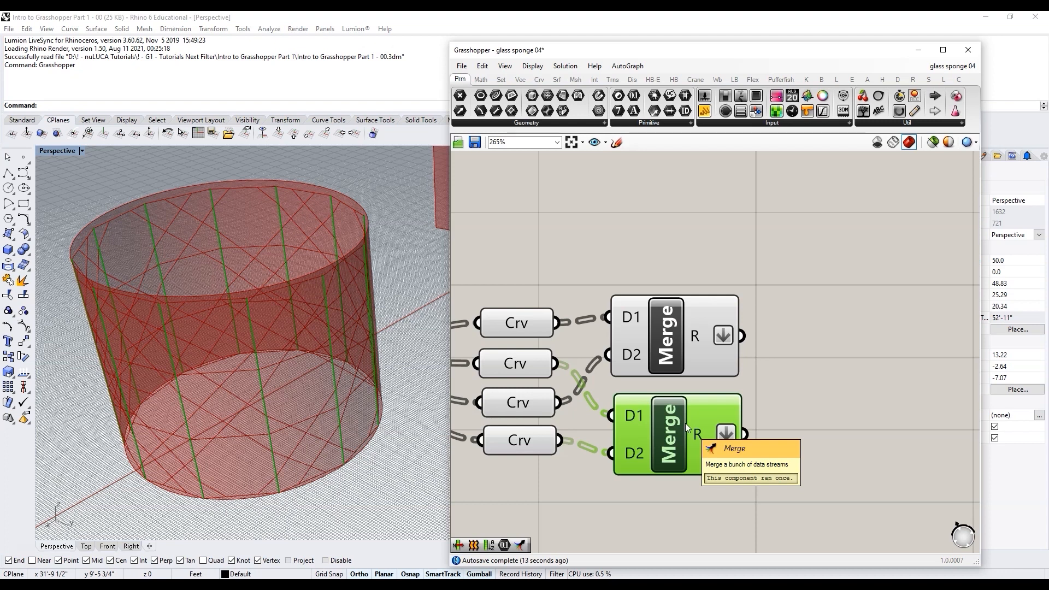
# Step: Add a removeDuplicateLines component for each Merge and feed the flattened horizontal and vertical edges into their L inputs
pyautogui.scroll(-2, 685, 423)
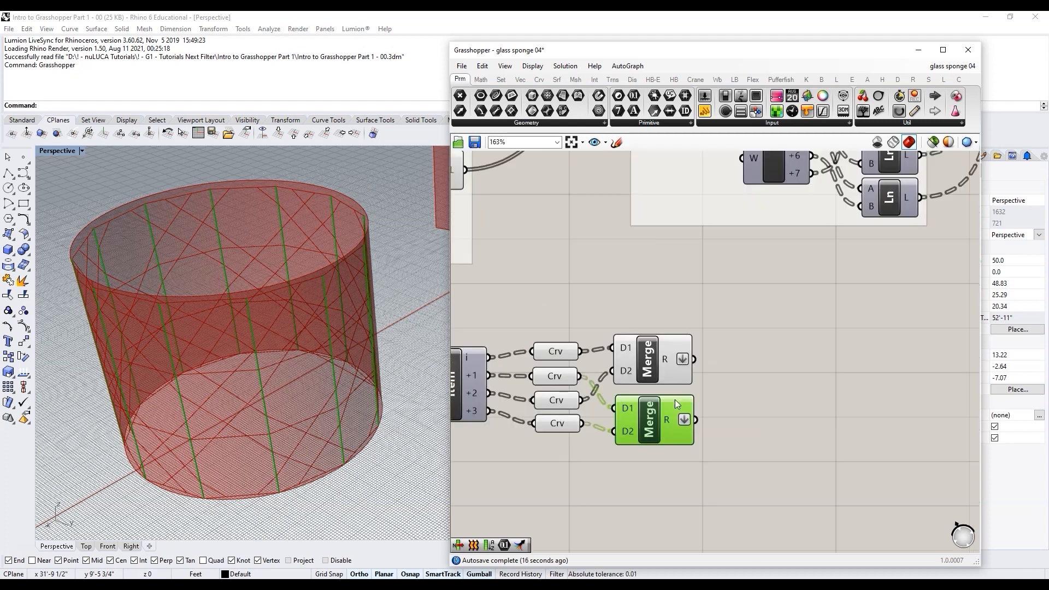
pyautogui.doubleClick(776, 382)
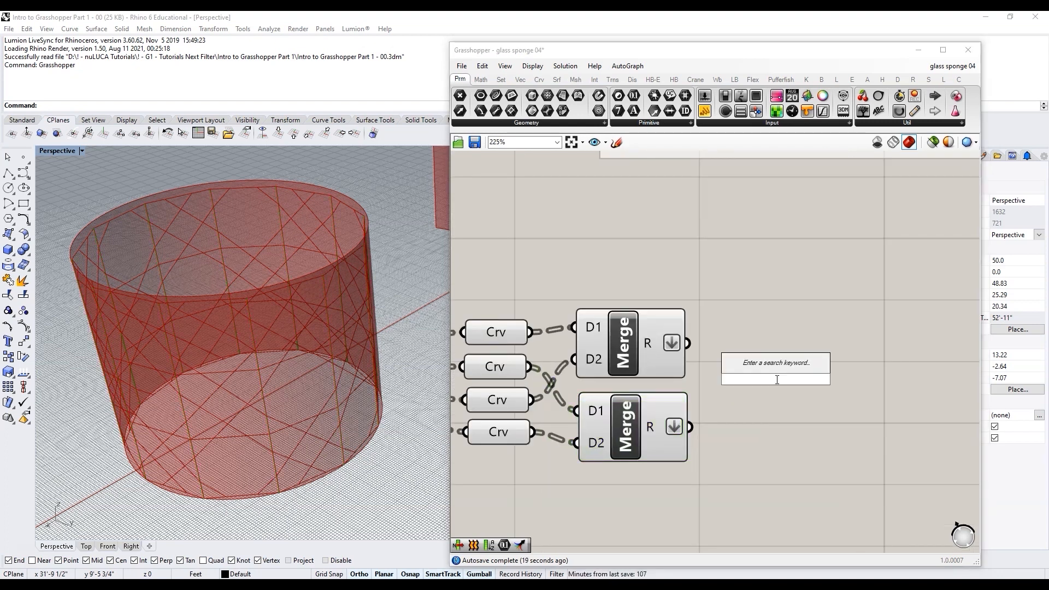
pyautogui.write('remove')
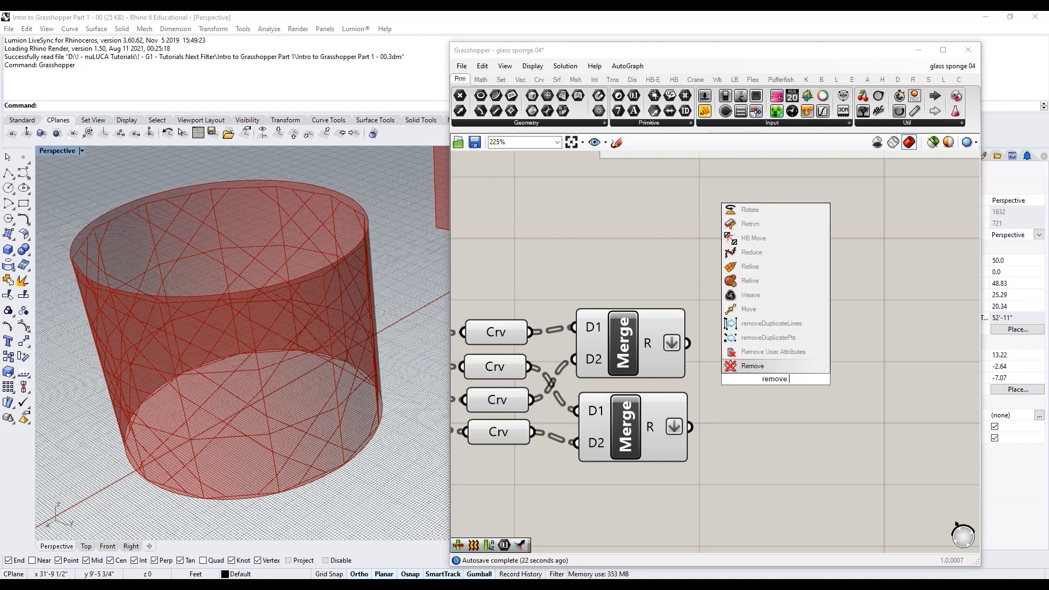
pyautogui.click(775, 328)
pyautogui.moveTo(687, 343); pyautogui.dragTo(690, 426)
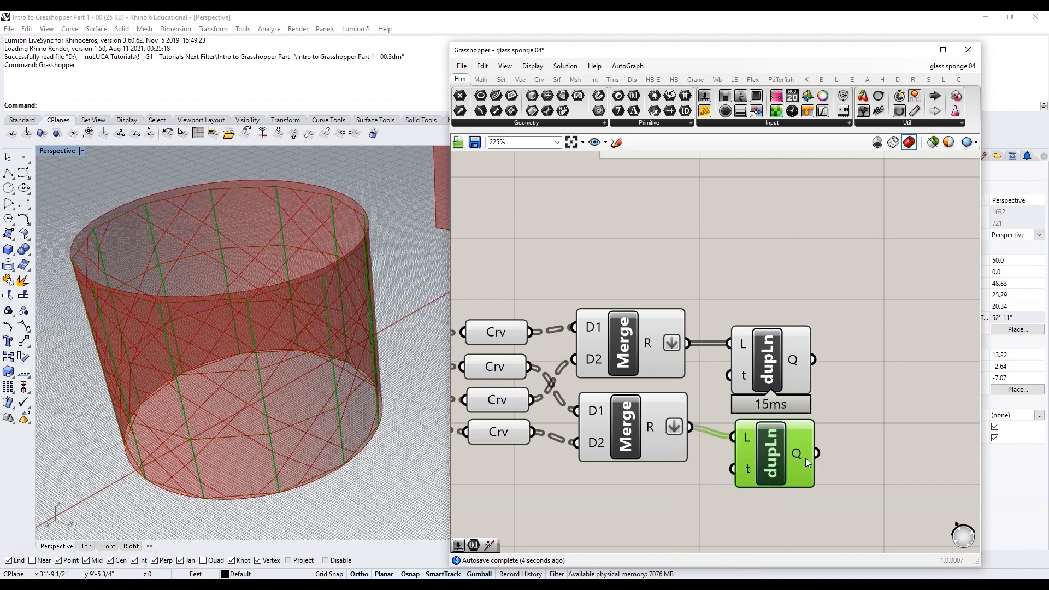
# Step: Examine the unique lines output and the geometry carried by the Curve, Merge and removeDuplicateLines components
pyautogui.moveTo(804, 458)
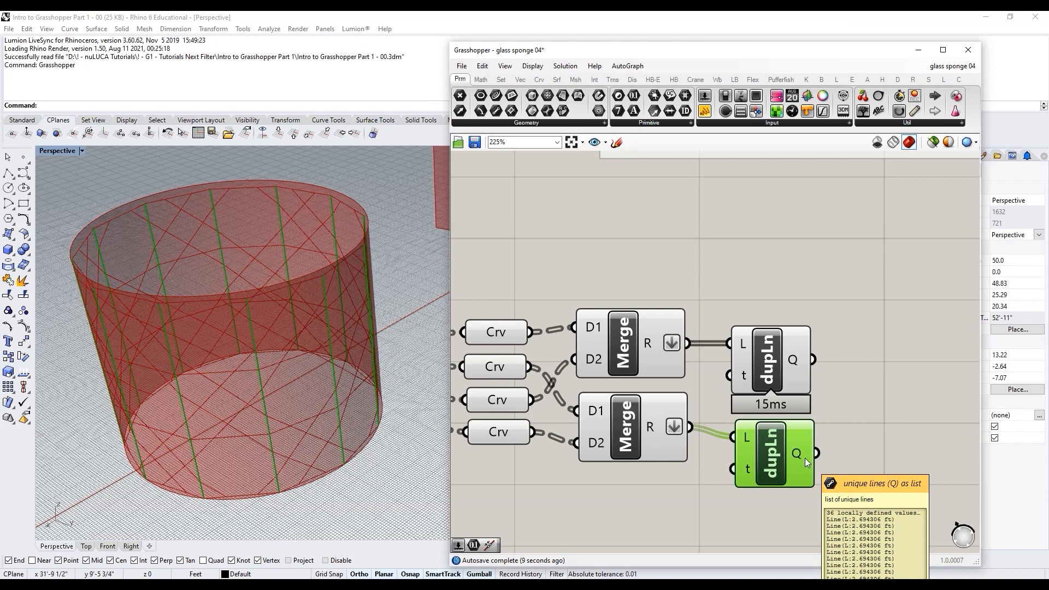
pyautogui.click(855, 444)
pyautogui.scroll(-3, 863, 432)
pyautogui.moveTo(819, 413); pyautogui.dragTo(817, 403)
pyautogui.moveTo(648, 465); pyautogui.dragTo(646, 372)
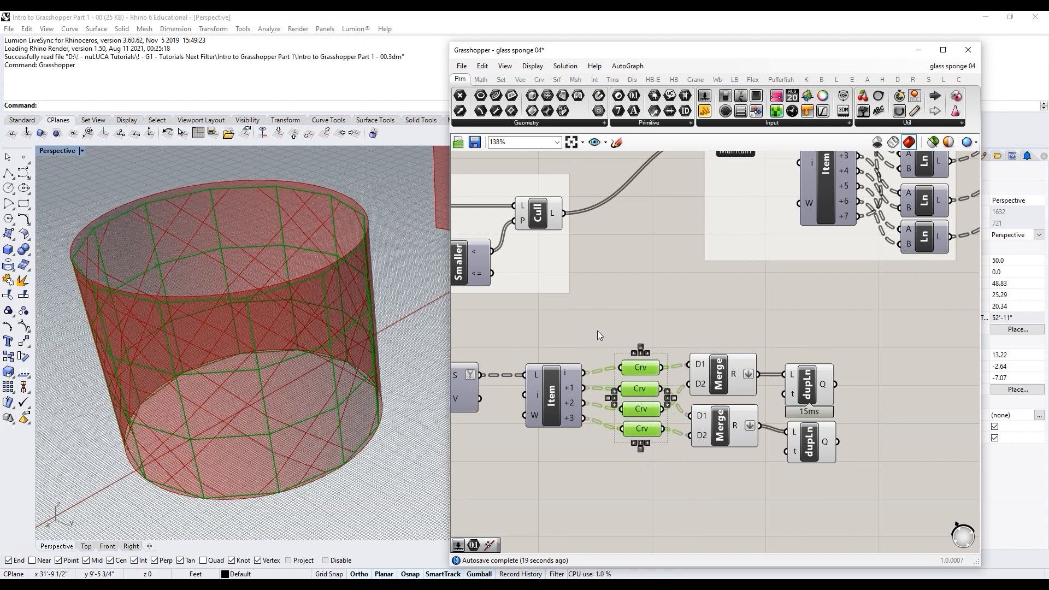
pyautogui.moveTo(735, 338); pyautogui.dragTo(722, 464)
pyautogui.moveTo(847, 472); pyautogui.dragTo(805, 356)
pyautogui.click(871, 363)
pyautogui.scroll(3, 888, 429)
pyautogui.moveTo(887, 430); pyautogui.dragTo(784, 418, button='right')
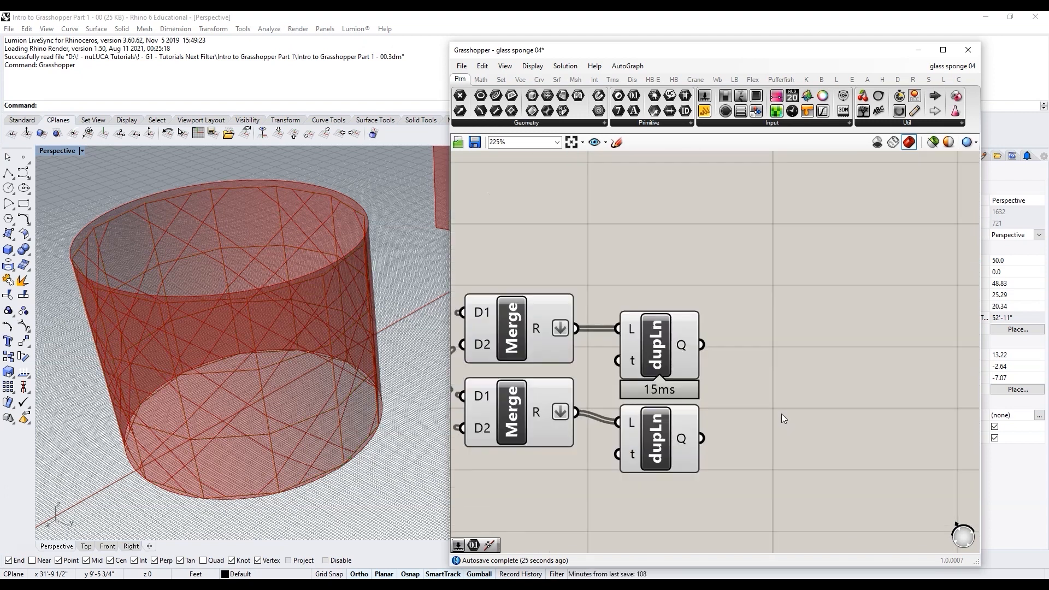
# Step: Add a Join Curves component for each removeDuplicateLines output, as in the diagonal pattern's chain, and wire Q into C
pyautogui.scroll(-10, 585, 402)
pyautogui.scroll(3, 948, 254)
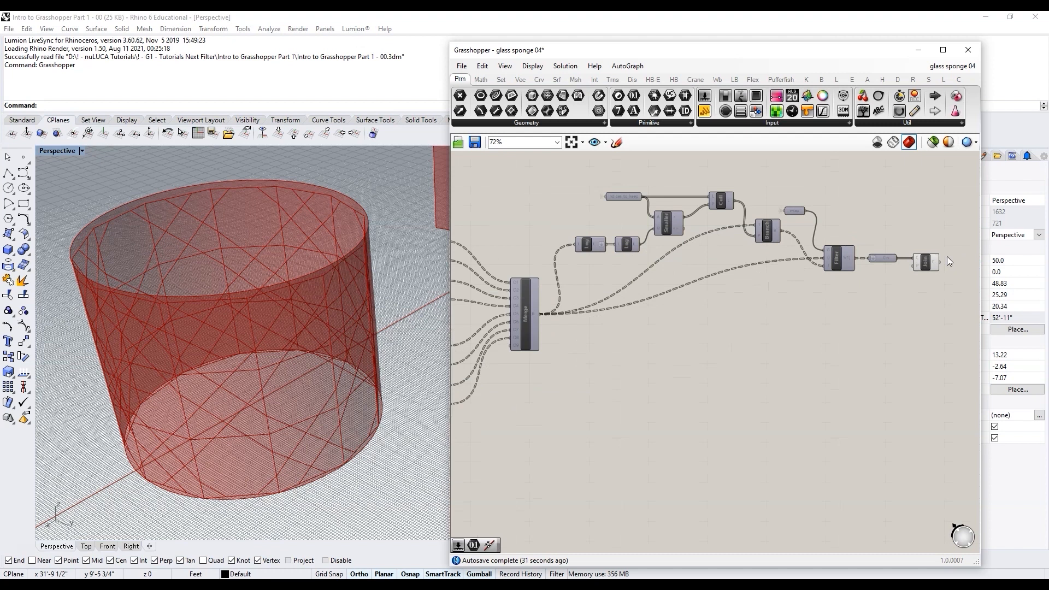
pyautogui.scroll(-1, 948, 262)
pyautogui.click(925, 261)
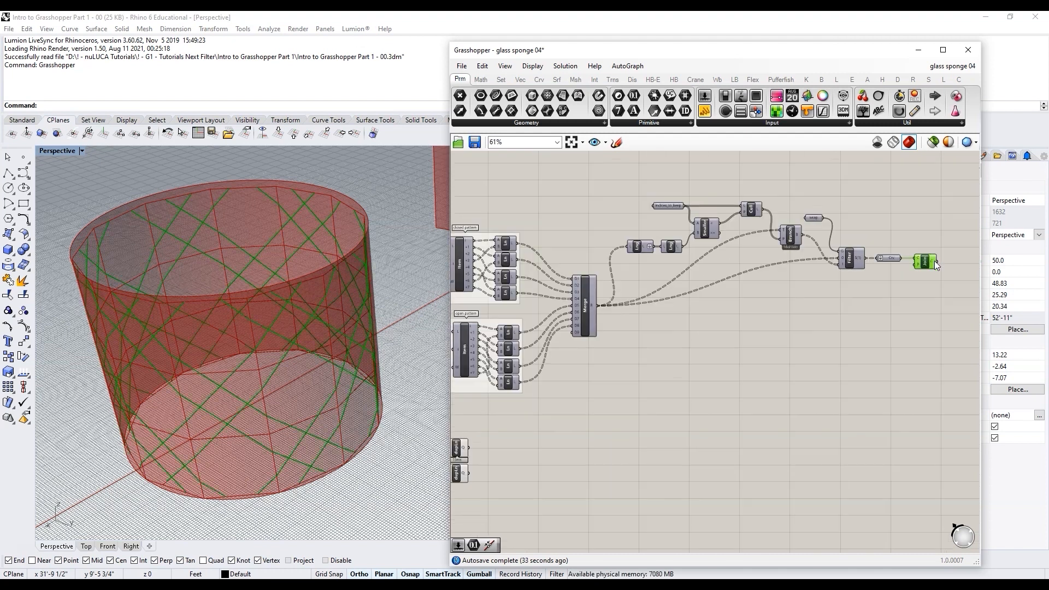
pyautogui.scroll(-3, 684, 427)
pyautogui.scroll(10, 524, 461)
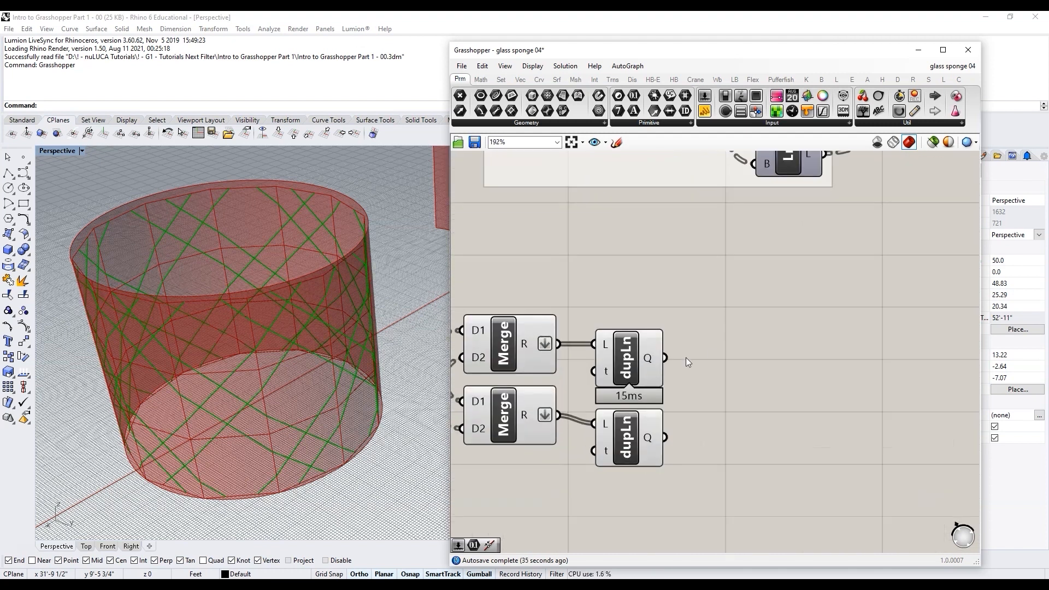
pyautogui.doubleClick(720, 353)
pyautogui.write('join')
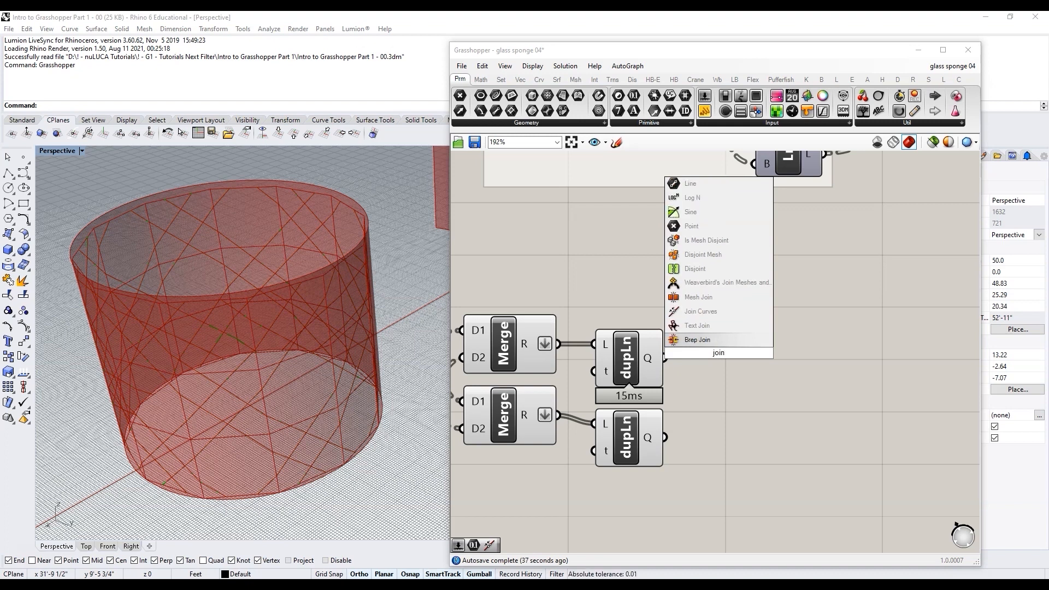
pyautogui.press('Return')
pyautogui.moveTo(666, 362); pyautogui.dragTo(682, 342)
pyautogui.moveTo(706, 350); pyautogui.dragTo(736, 443)
pyautogui.moveTo(665, 438); pyautogui.dragTo(742, 449)
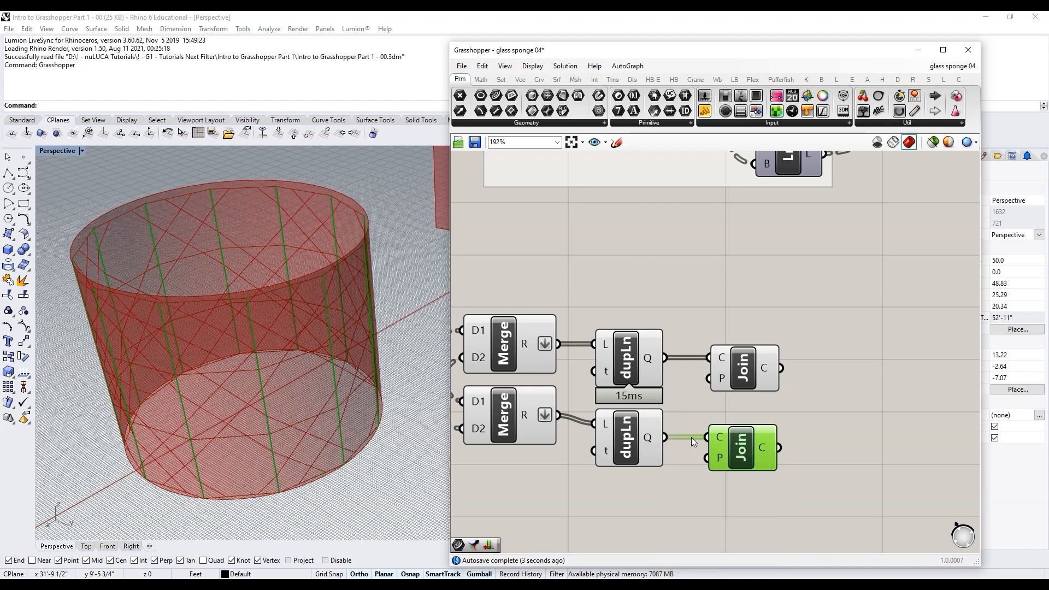
# Step: Check the joined curve outputs and turn off the preview of the Curve, Merge and removeDuplicateLines components
pyautogui.moveTo(763, 448)
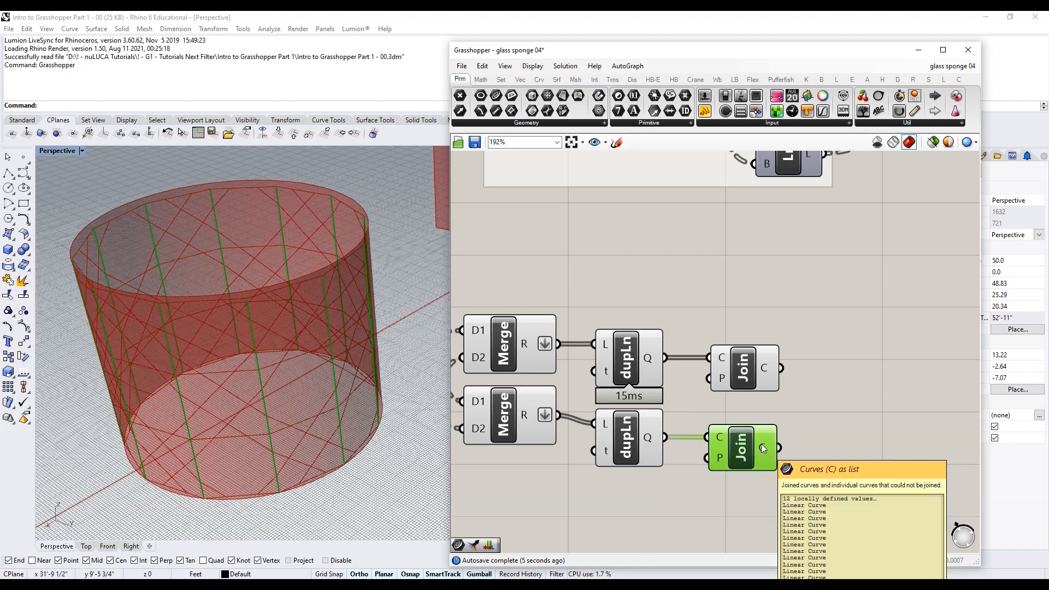
pyautogui.click(628, 364)
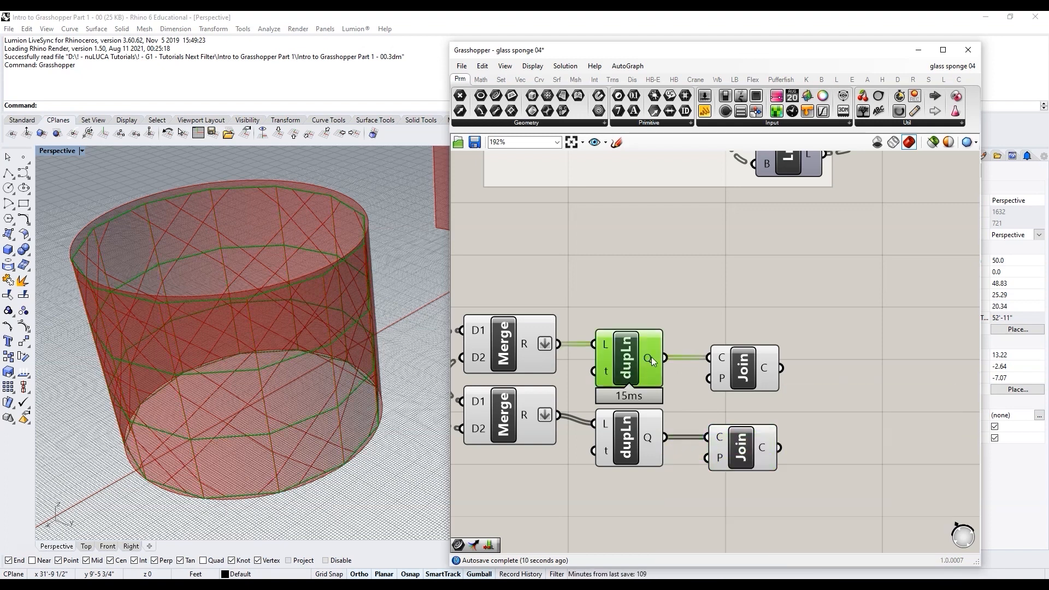
pyautogui.moveTo(651, 357)
pyautogui.moveTo(767, 370)
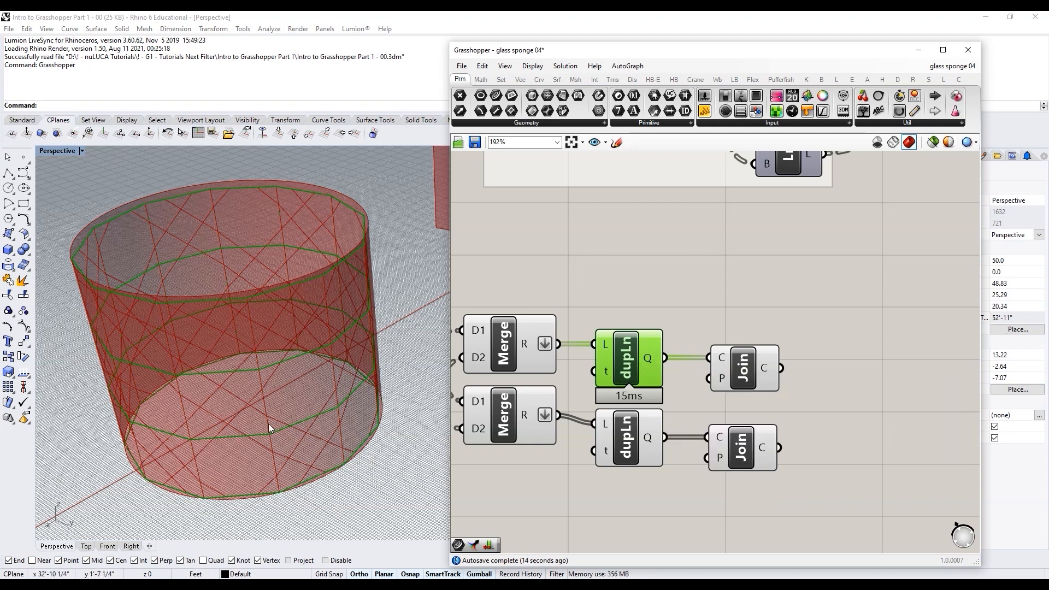
pyautogui.scroll(-4, 857, 412)
pyautogui.moveTo(780, 460); pyautogui.dragTo(519, 330)
pyautogui.middleClick(625, 367)
pyautogui.click(653, 348)
pyautogui.click(838, 379)
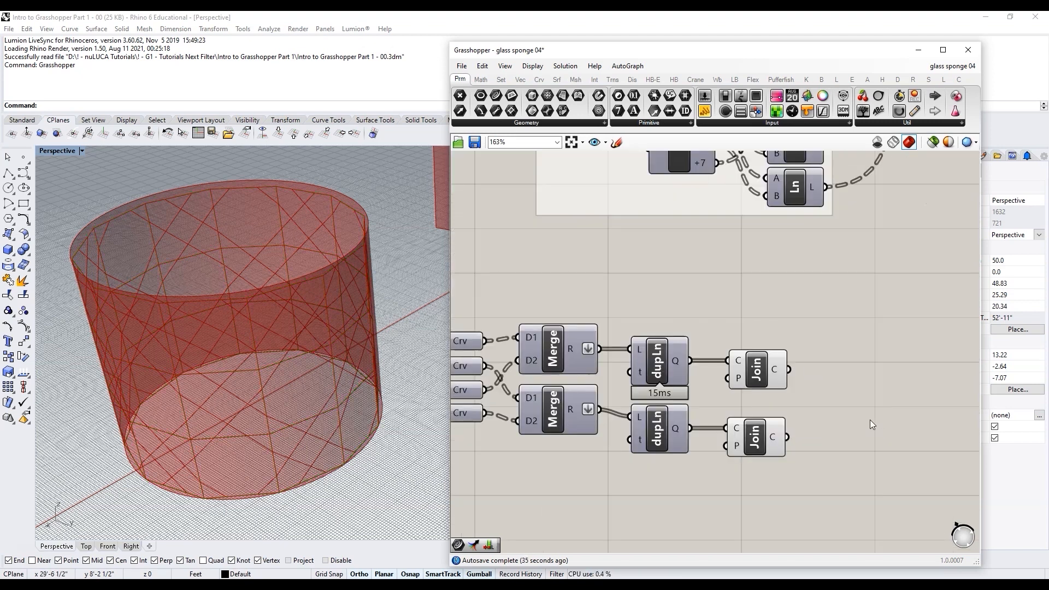
pyautogui.scroll(2, 885, 408)
pyautogui.scroll(-2, 594, 412)
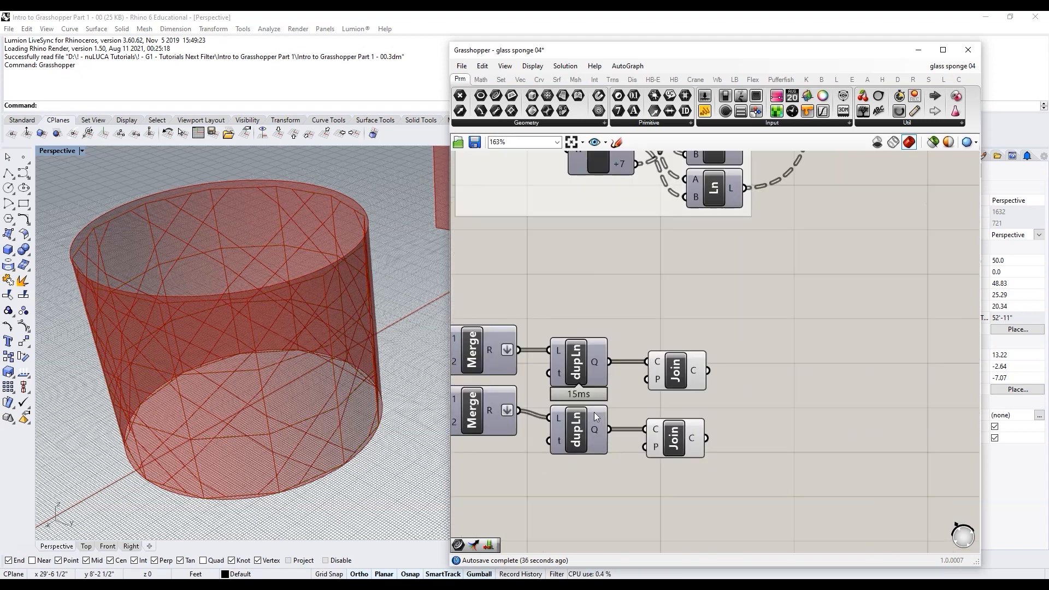
# Step: Add an Entwine component and wire the two Join outputs into its {0;0} and {0;1} inputs
pyautogui.scroll(2, 729, 401)
pyautogui.doubleClick(795, 404)
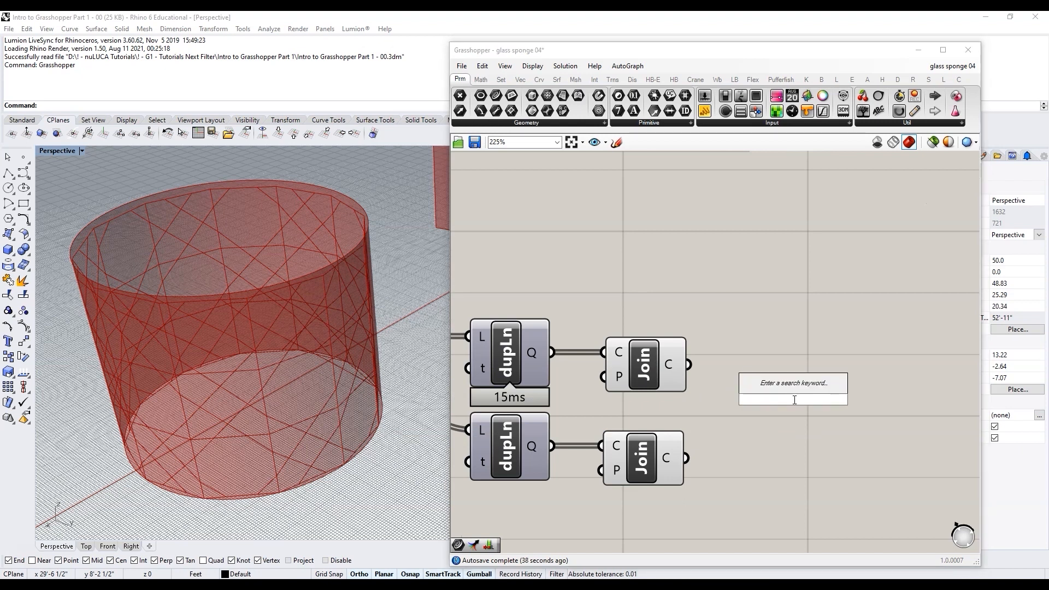
pyautogui.write('entwi')
pyautogui.press('Return')
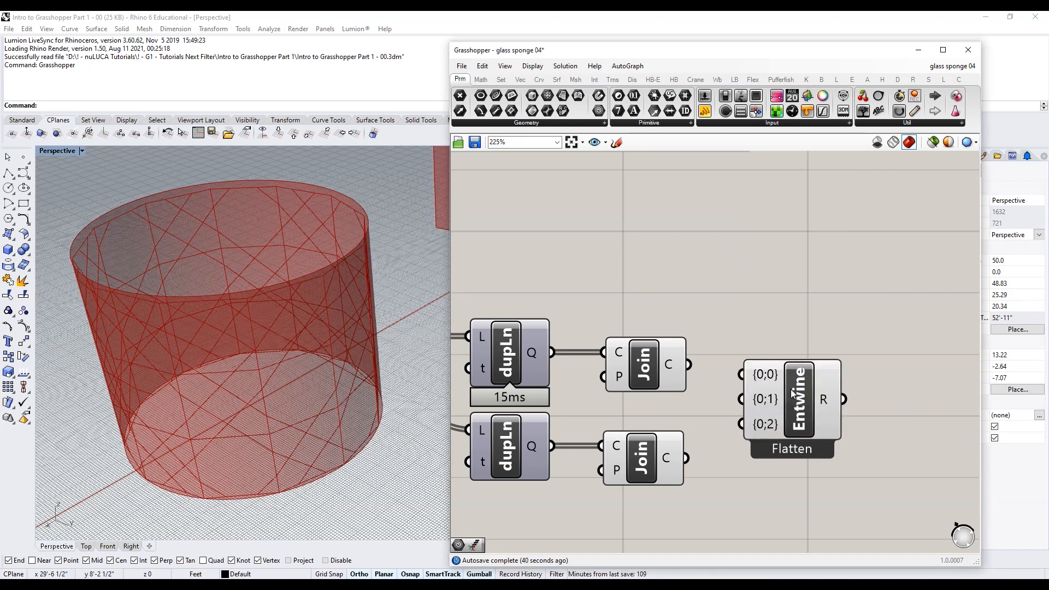
pyautogui.moveTo(689, 365); pyautogui.dragTo(741, 375)
pyautogui.moveTo(685, 458); pyautogui.dragTo(818, 415)
# Step: Turn off the preview of both Join Curves components
pyautogui.moveTo(699, 502); pyautogui.dragTo(622, 306)
pyautogui.middleClick(641, 377)
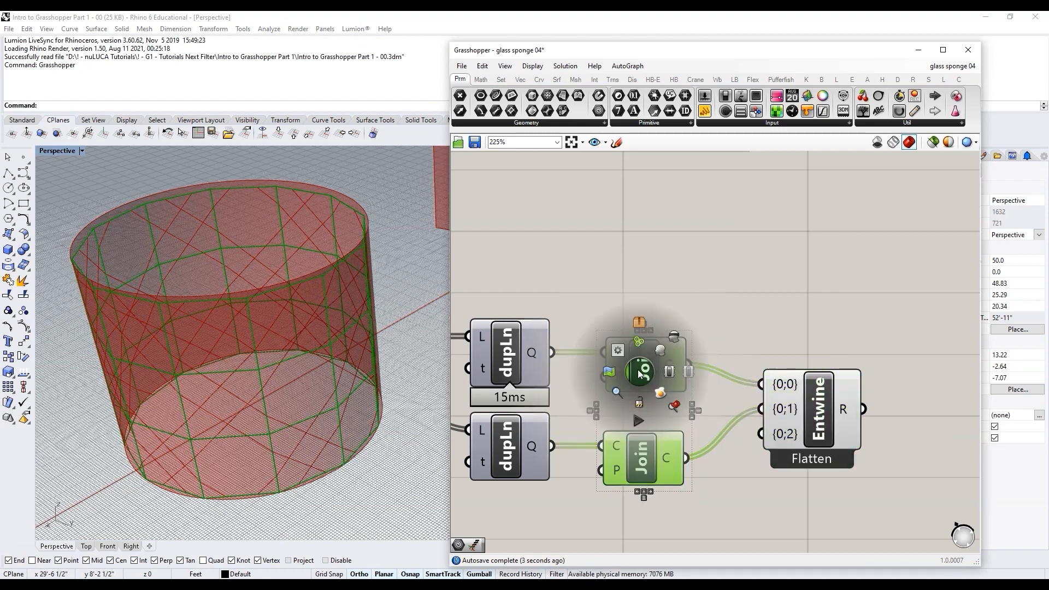
pyautogui.click(675, 343)
pyautogui.click(741, 314)
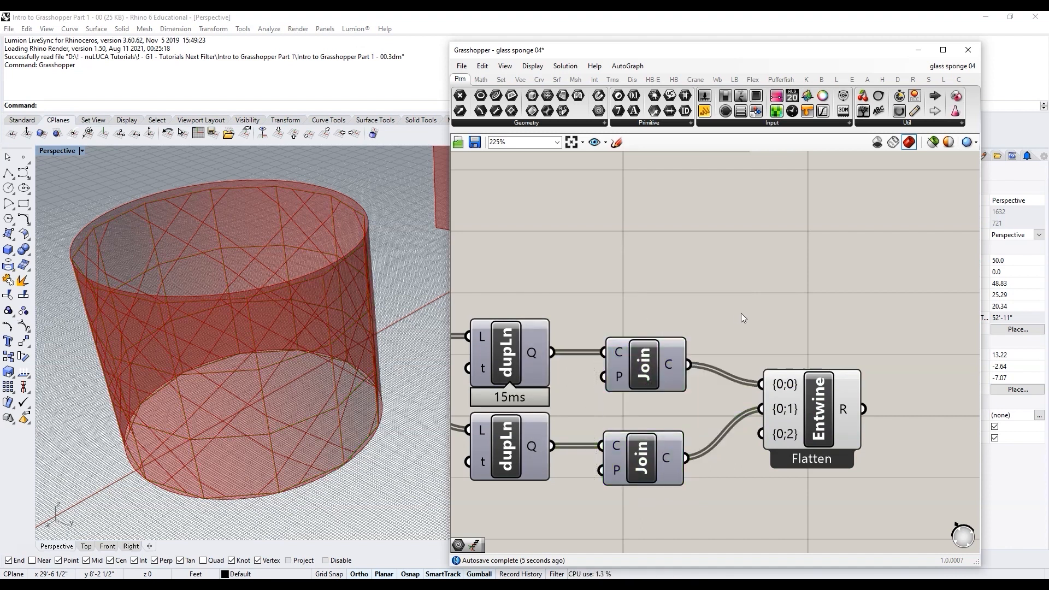
# Step: Remove Entwine's unused {0;2} input and simplify its R output
pyautogui.scroll(3, 798, 440)
pyautogui.scroll(-3, 631, 374)
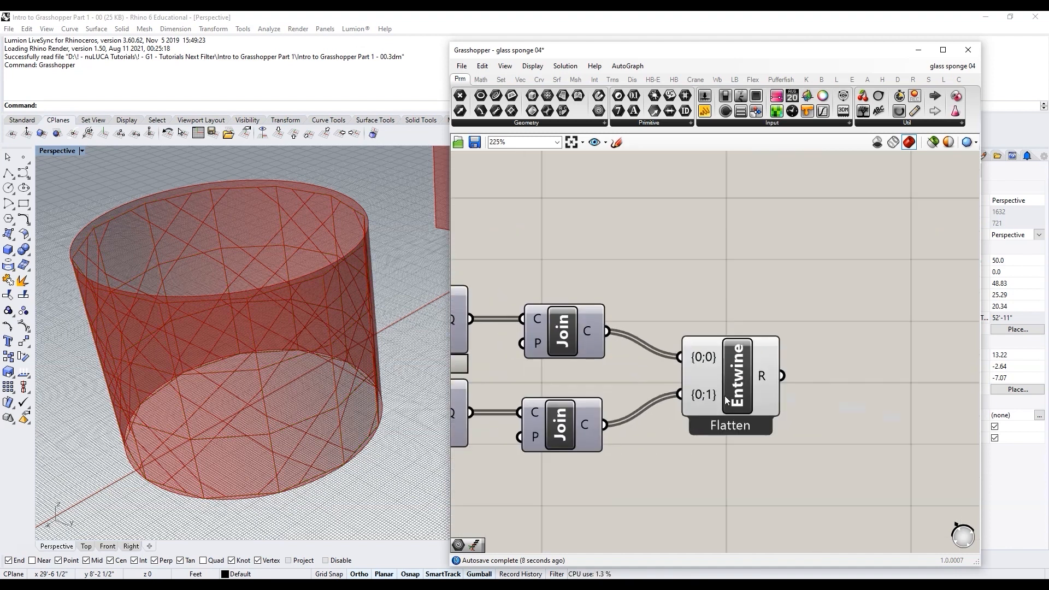
pyautogui.scroll(2, 768, 377)
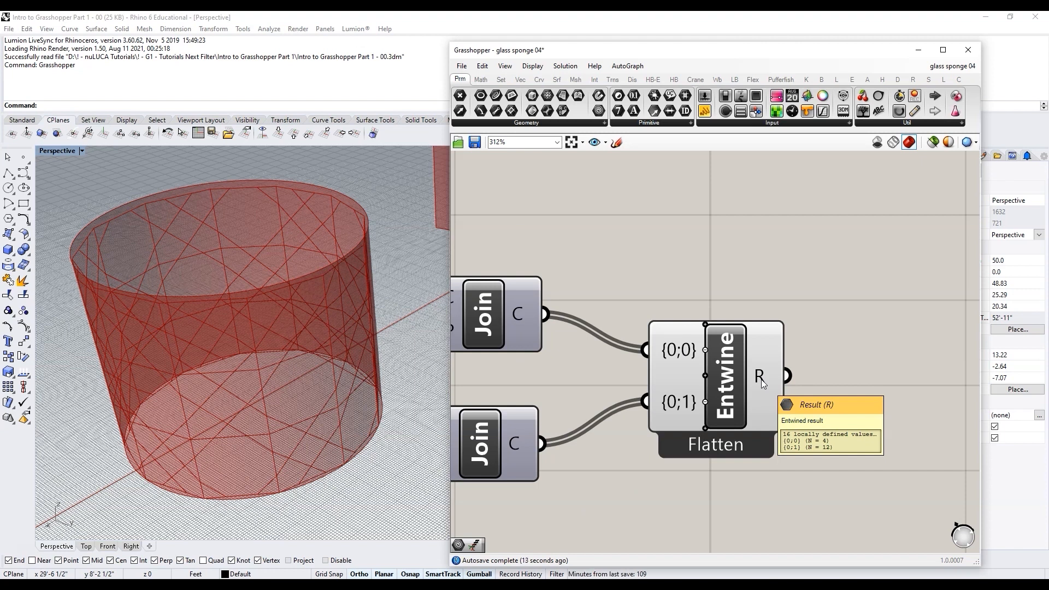
pyautogui.rightClick(761, 380)
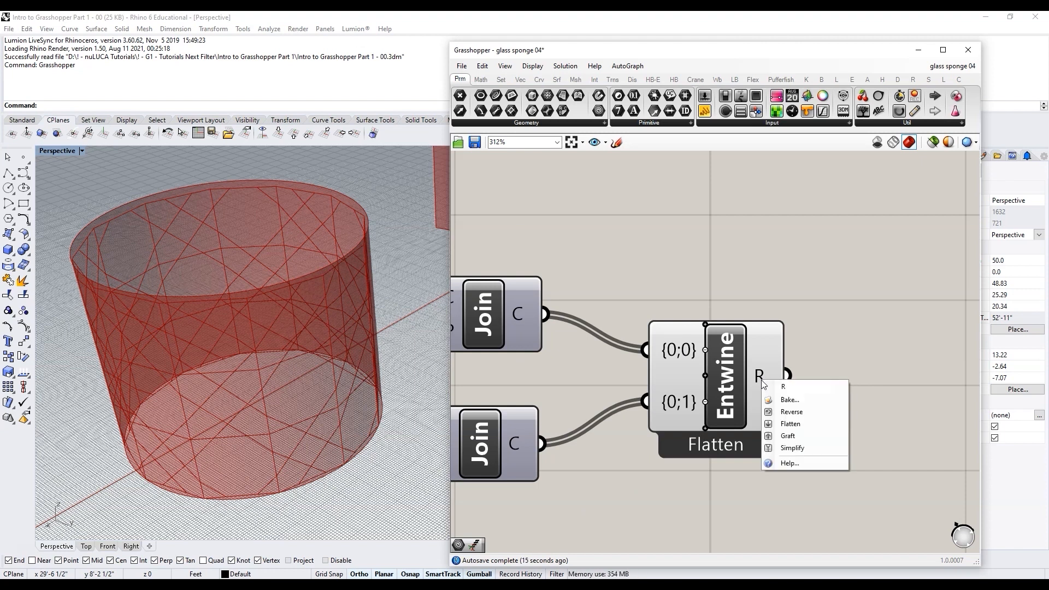
pyautogui.click(802, 429)
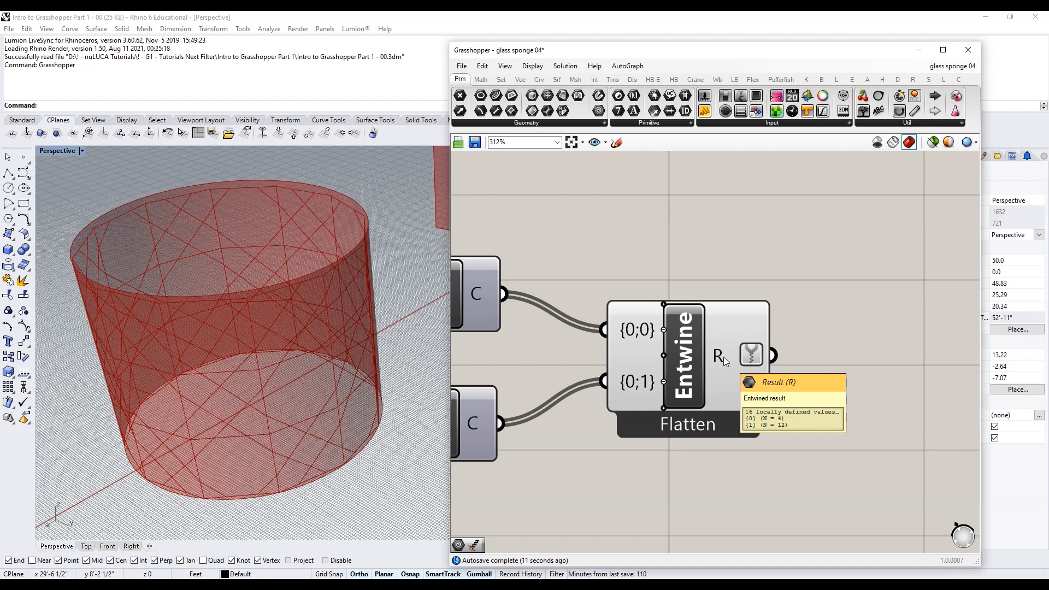
# Step: Switch to the glass sponge paper in Adobe Acrobat and read the thickness ratios of the non-diagonal and diagonal elements
pyautogui.scroll(-5, 809, 326)
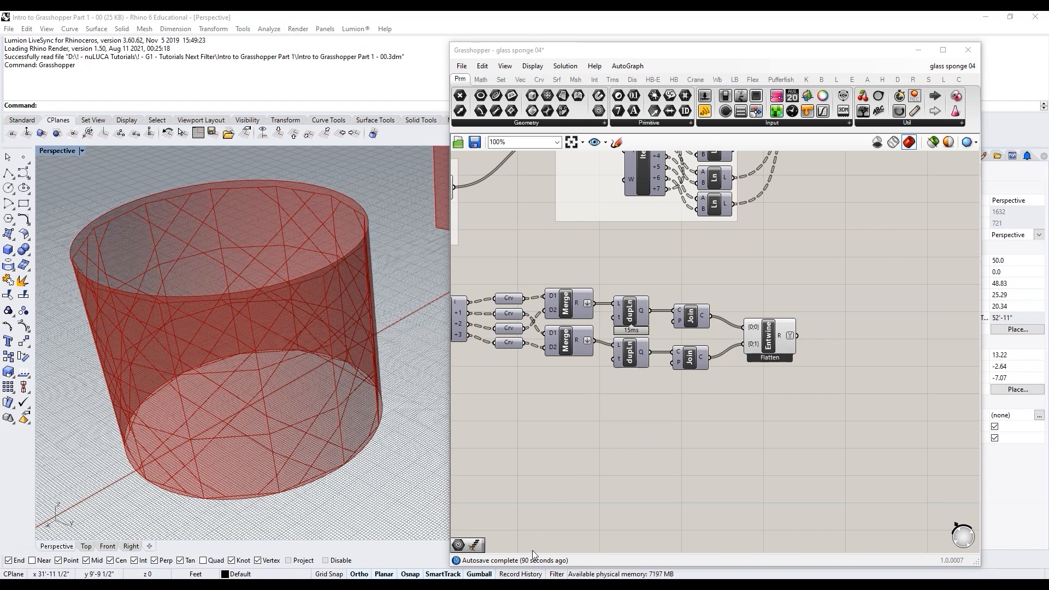
pyautogui.click(513, 587)
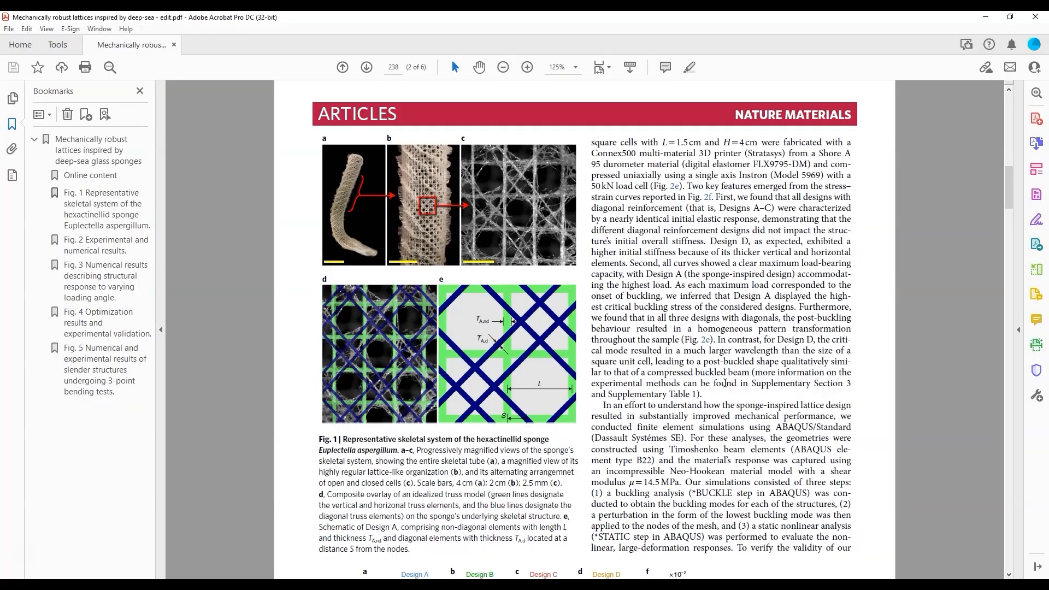
pyautogui.scroll(2, 725, 384)
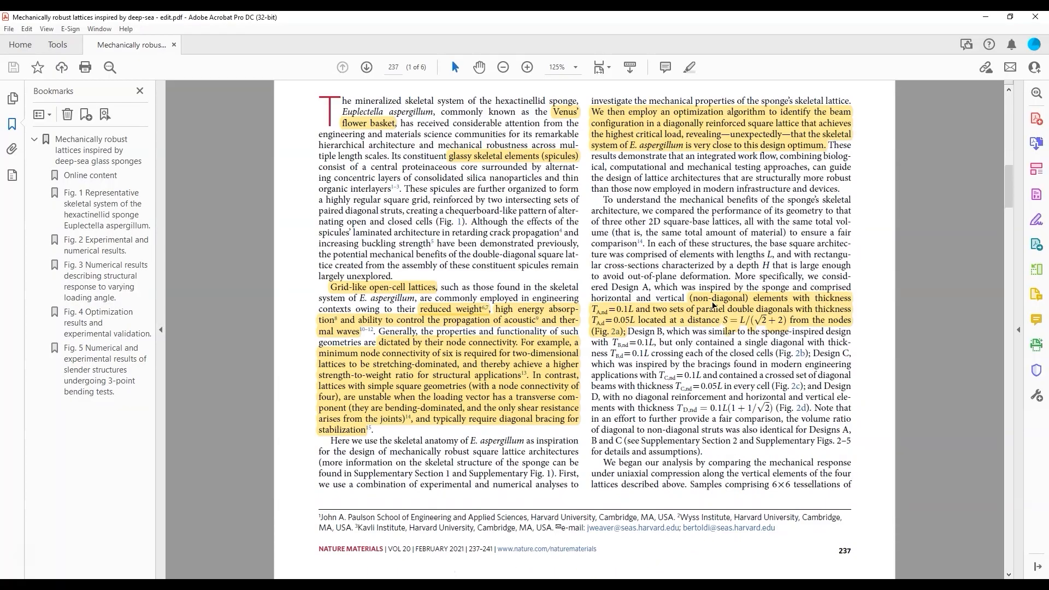
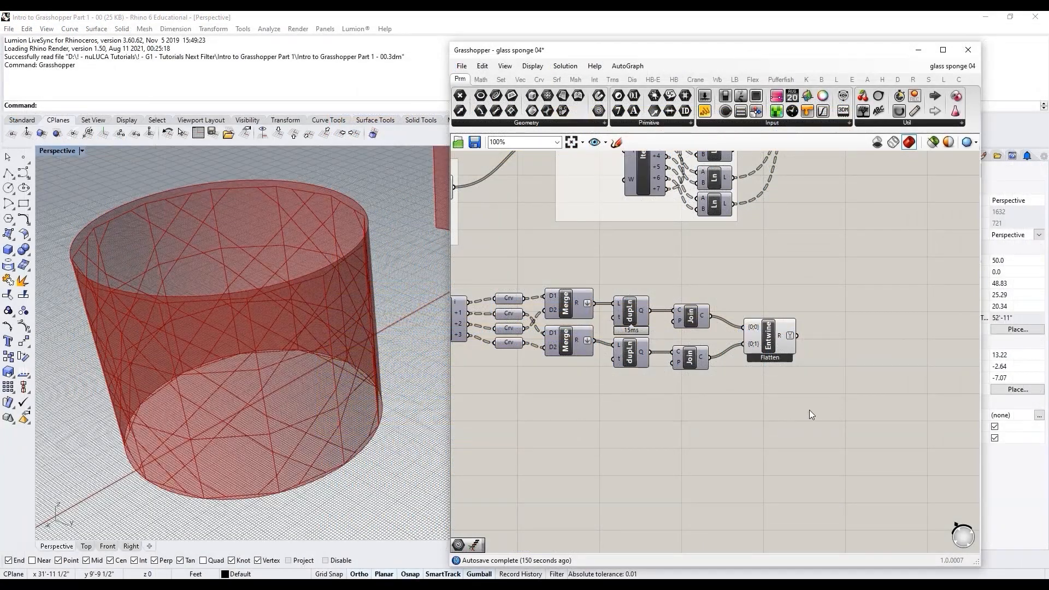
# Step: Return to Grasshopper, add a second List Item below the existing one and wire Explode's S output into its L input
pyautogui.scroll(-4, 832, 394)
pyautogui.scroll(3, 643, 373)
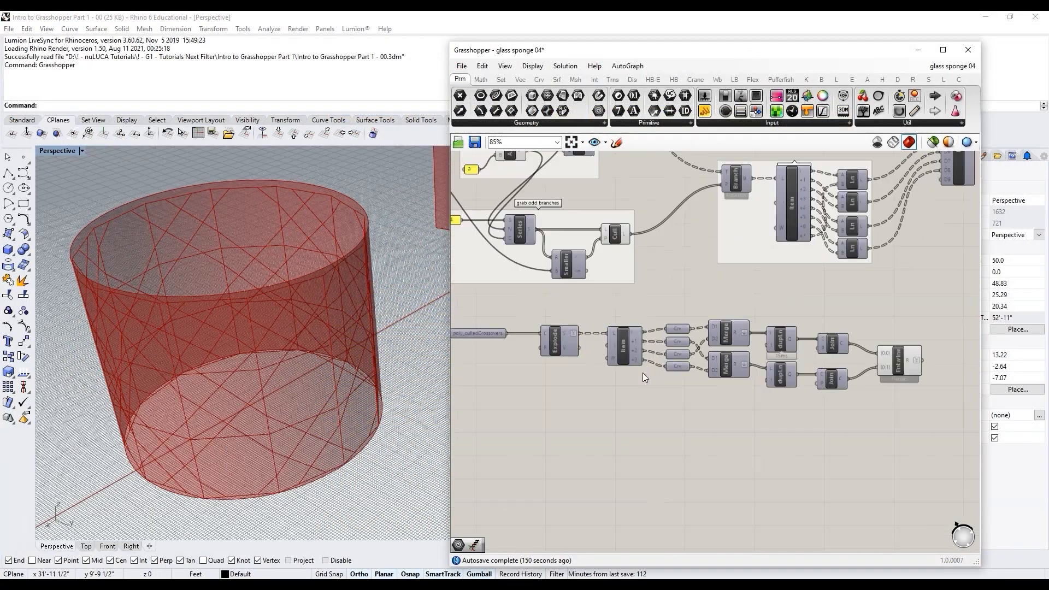
pyautogui.scroll(2, 566, 335)
pyautogui.doubleClick(644, 433)
pyautogui.write('list it')
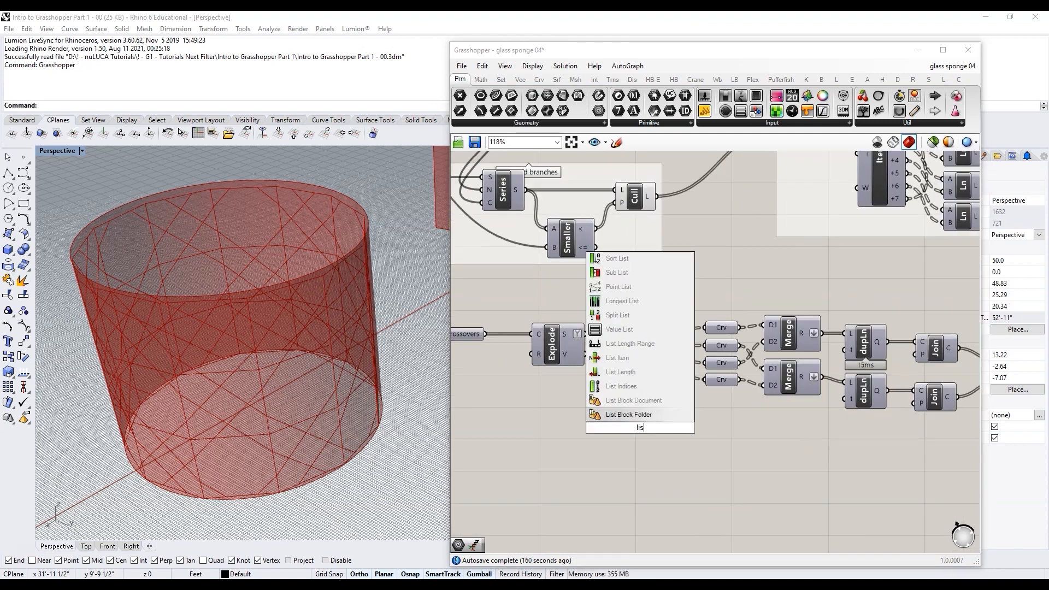
pyautogui.press('Return')
pyautogui.moveTo(619, 415); pyautogui.dragTo(563, 339)
pyautogui.click(555, 347)
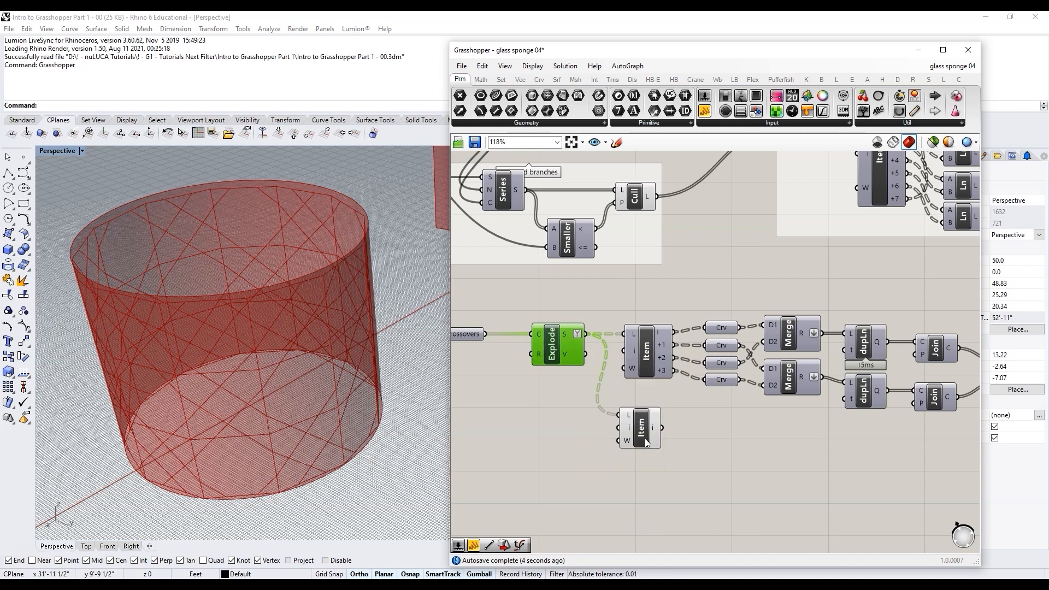
# Step: Flatten the new List Item's L input and place the component further below the edge chain
pyautogui.rightClick(631, 420)
pyautogui.click(656, 453)
pyautogui.moveTo(653, 433); pyautogui.dragTo(654, 451)
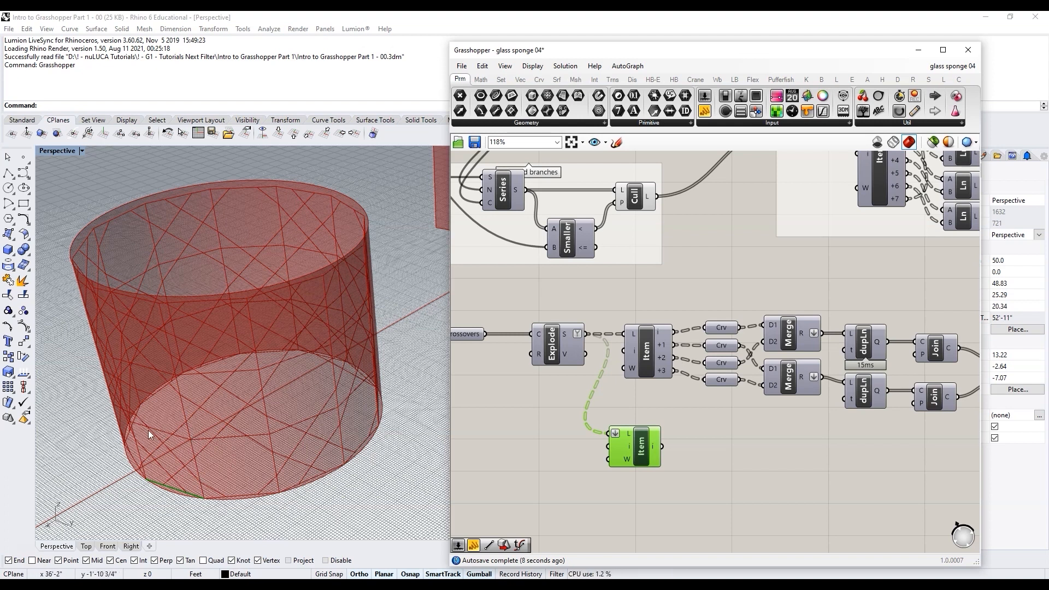
pyautogui.moveTo(637, 448); pyautogui.dragTo(638, 466)
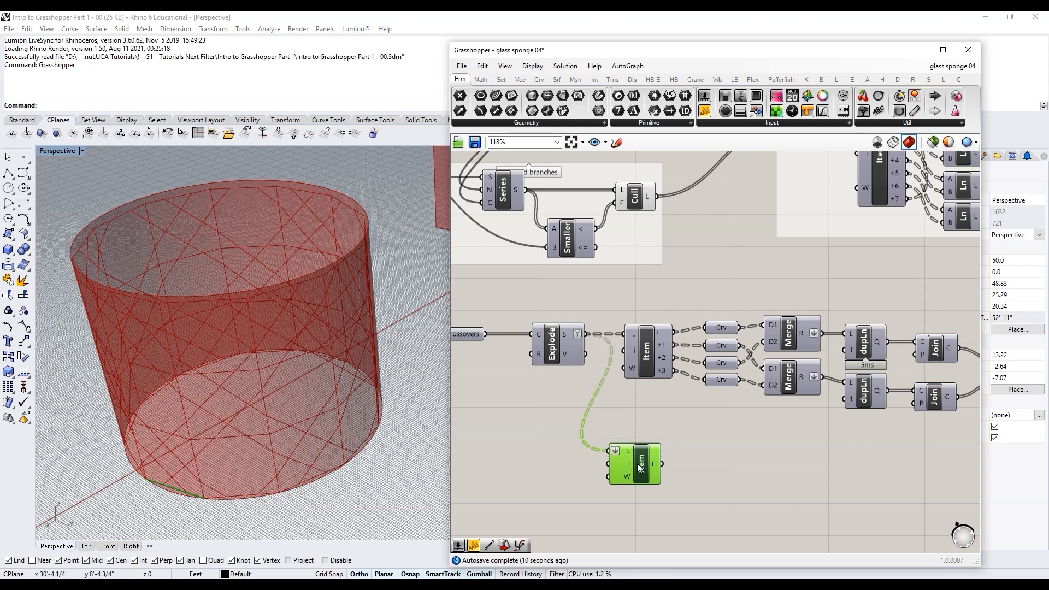
# Step: Add a curve Length component beside the new List Item and wire the item output into C
pyautogui.scroll(-2, 776, 469)
pyautogui.scroll(4, 700, 474)
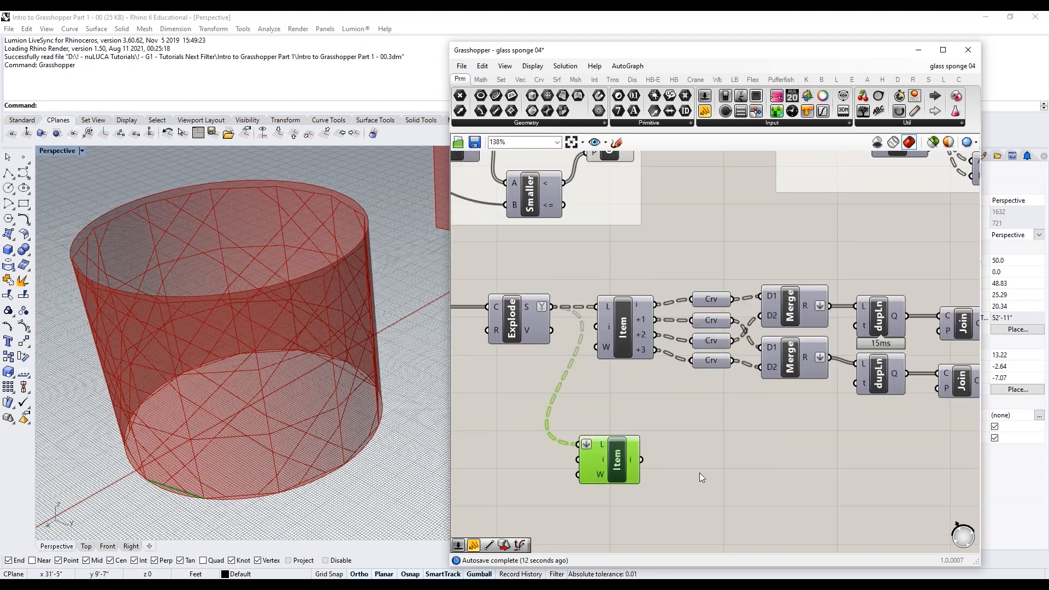
pyautogui.doubleClick(700, 473)
pyautogui.write('len')
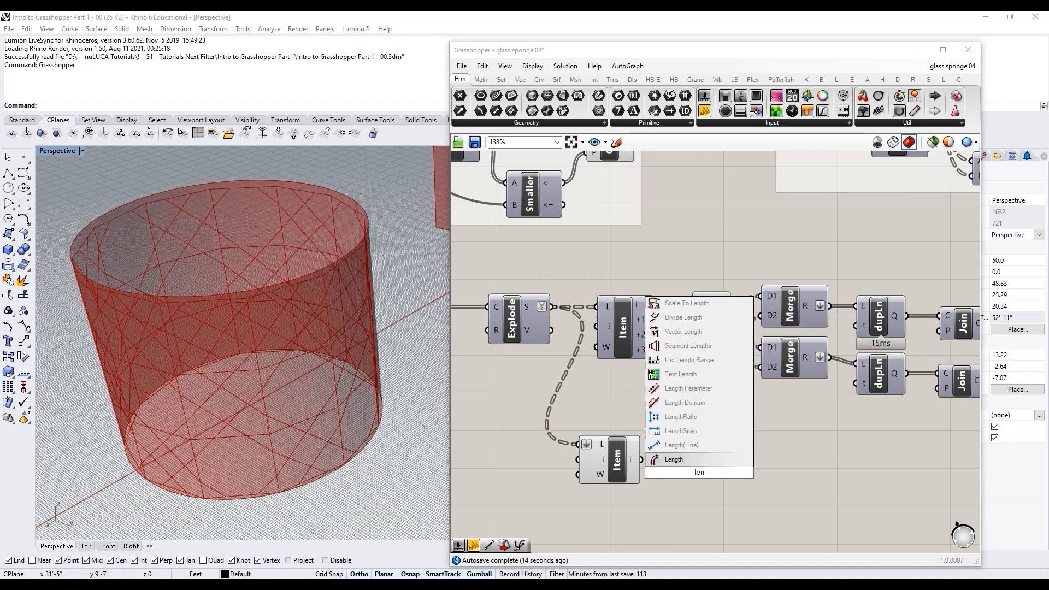
pyautogui.click(689, 460)
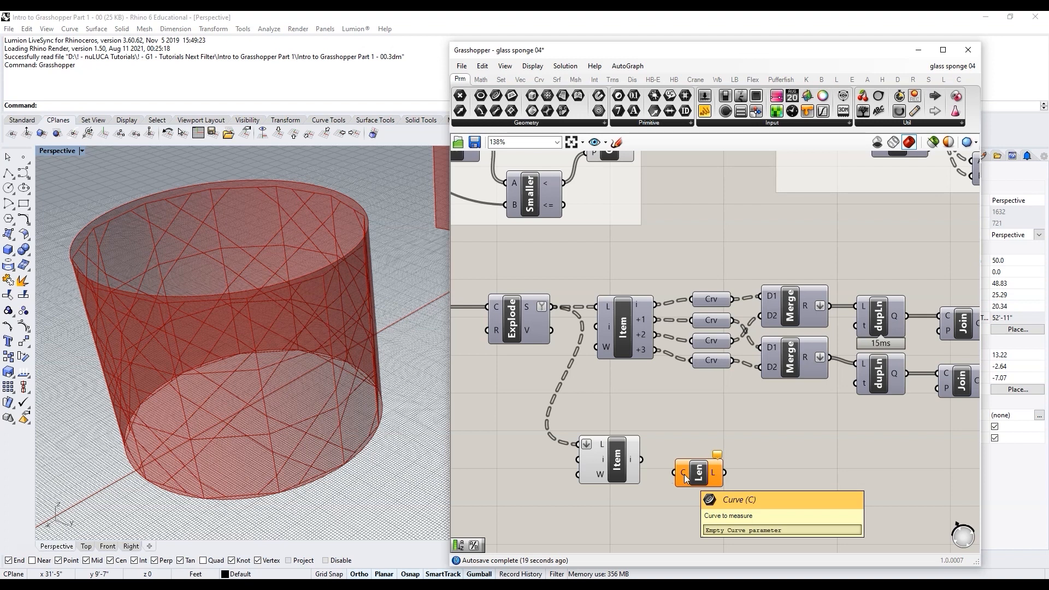
pyautogui.moveTo(683, 473)
pyautogui.mouseDown()
pyautogui.moveTo(642, 460)
pyautogui.moveTo(686, 462)
pyautogui.mouseUp()
pyautogui.moveTo(707, 468)
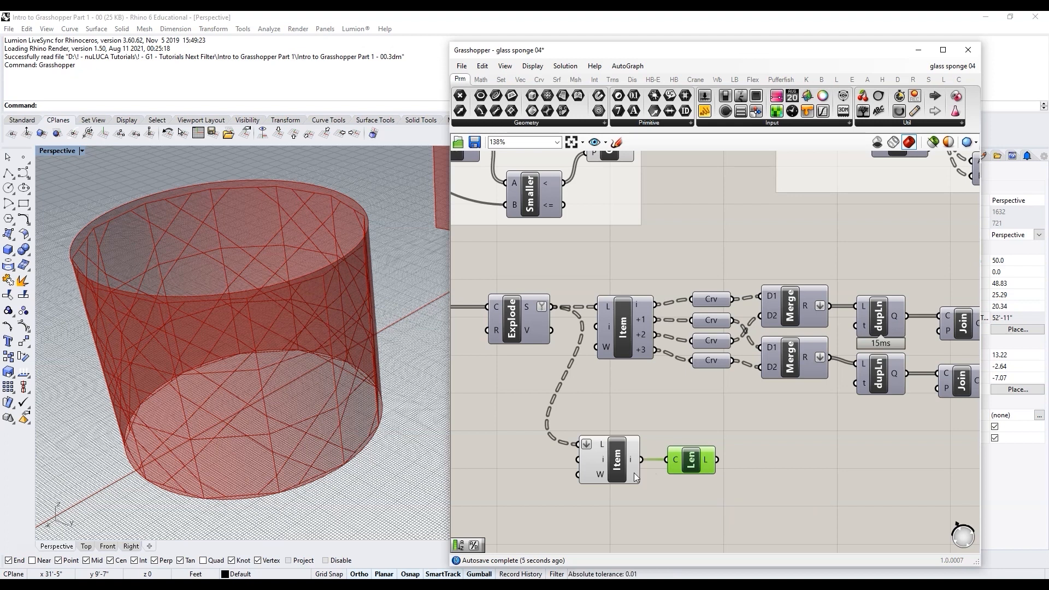
pyautogui.click(737, 443)
# Step: Add a panel containing 0.1 next to the Length component
pyautogui.moveTo(737, 443); pyautogui.dragTo(691, 431, button='right')
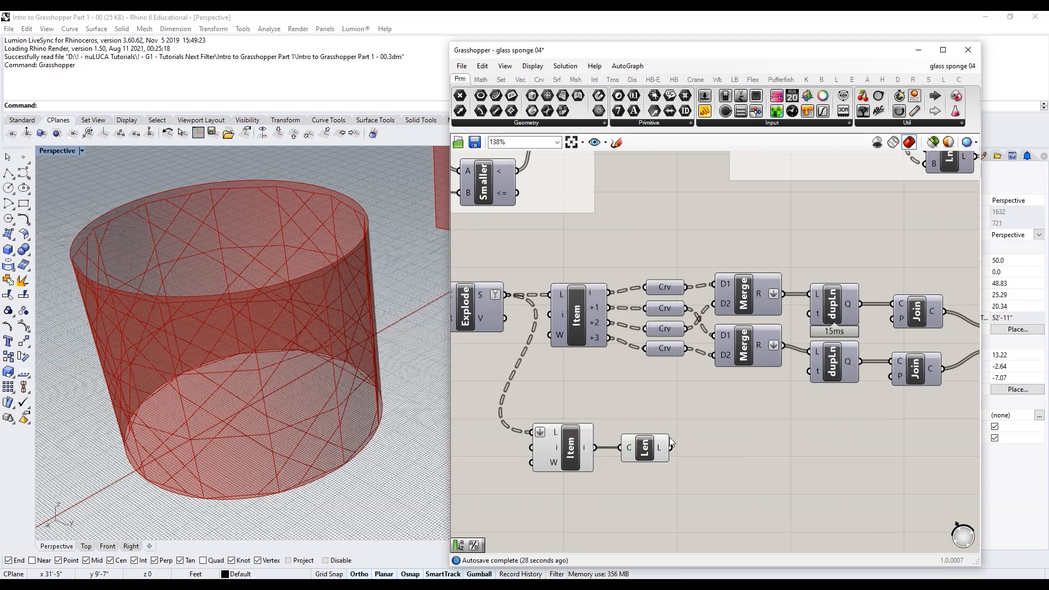
pyautogui.doubleClick(755, 444)
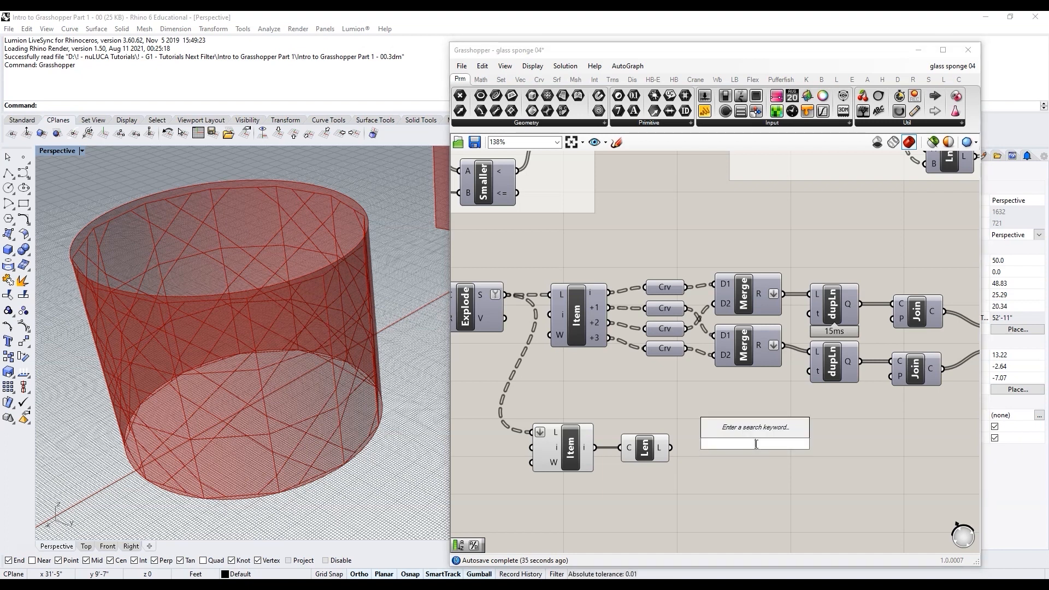
pyautogui.write('//0.1')
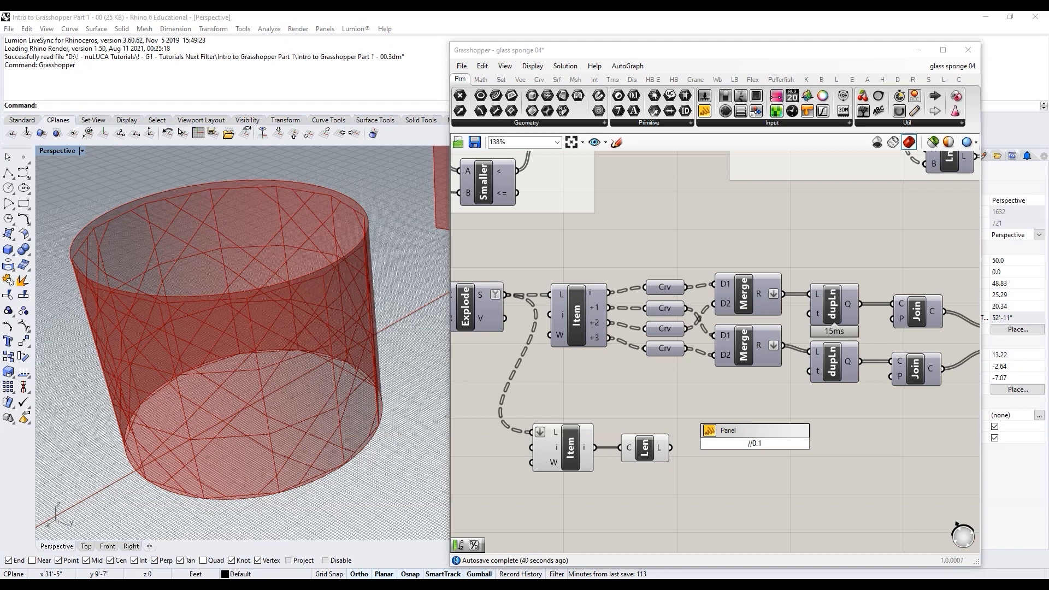
pyautogui.press('Return')
# Step: Add a Multiplication component with the Length output in A and the 0.1 panel in B, and check its result
pyautogui.doubleClick(762, 436)
pyautogui.write('mul')
pyautogui.click(753, 394)
pyautogui.moveTo(724, 465); pyautogui.dragTo(763, 441)
pyautogui.moveTo(718, 471); pyautogui.dragTo(702, 409)
pyautogui.moveTo(762, 438); pyautogui.dragTo(758, 453)
pyautogui.scroll(-2, 649, 461)
pyautogui.scroll(2, 747, 468)
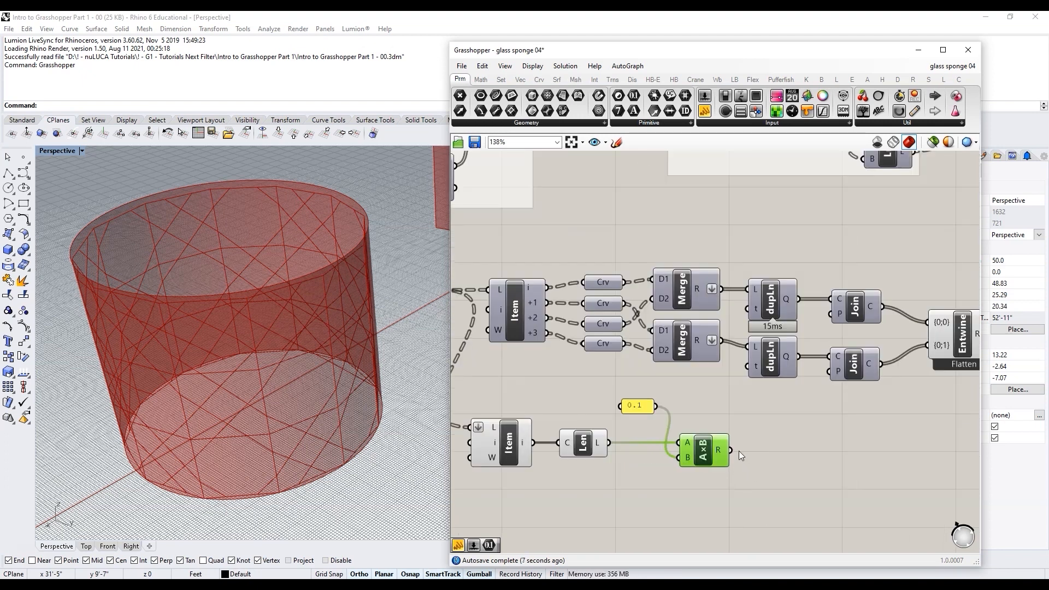
pyautogui.moveTo(721, 450)
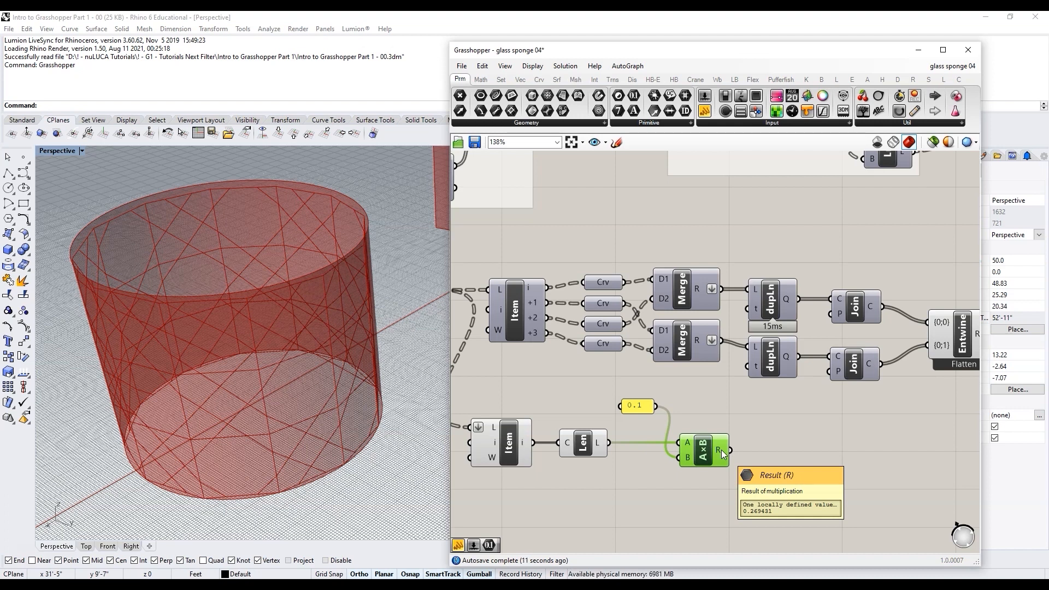
# Step: Duplicate the 0.1 panel and its Multiplication below the originals, keeping the copy wired to the Length output
pyautogui.scroll(-2, 696, 468)
pyautogui.scroll(4, 737, 435)
pyautogui.moveTo(822, 437); pyautogui.dragTo(613, 345)
pyautogui.moveTo(751, 409); pyautogui.dragTo(749, 538)
pyautogui.click(814, 458)
# Step: Set the copied panel to 0.05 and check the second Multiplication's result
pyautogui.scroll(-3, 813, 459)
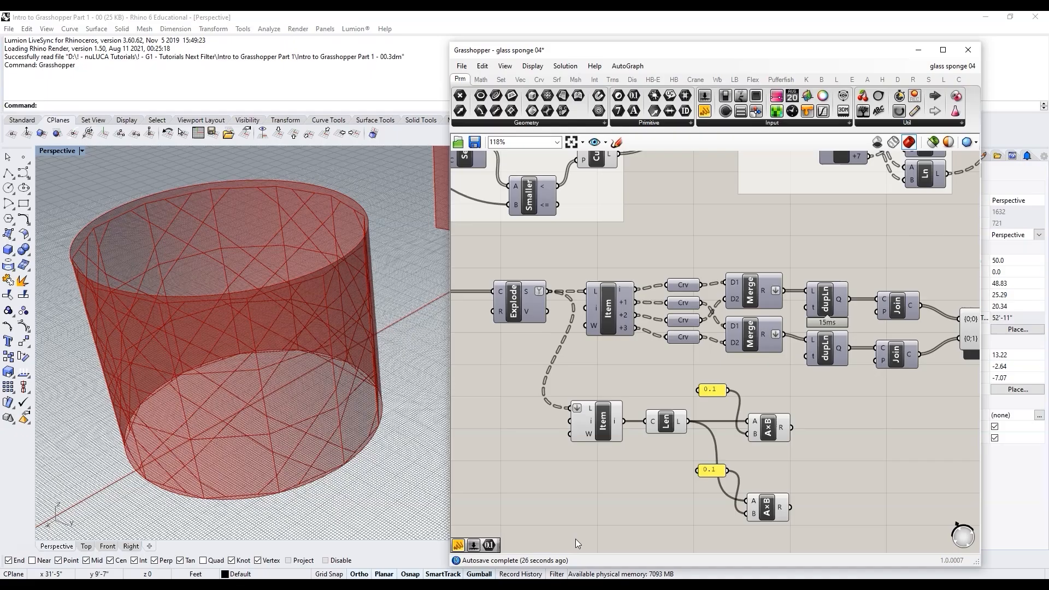
pyautogui.scroll(3, 694, 453)
pyautogui.doubleClick(691, 441)
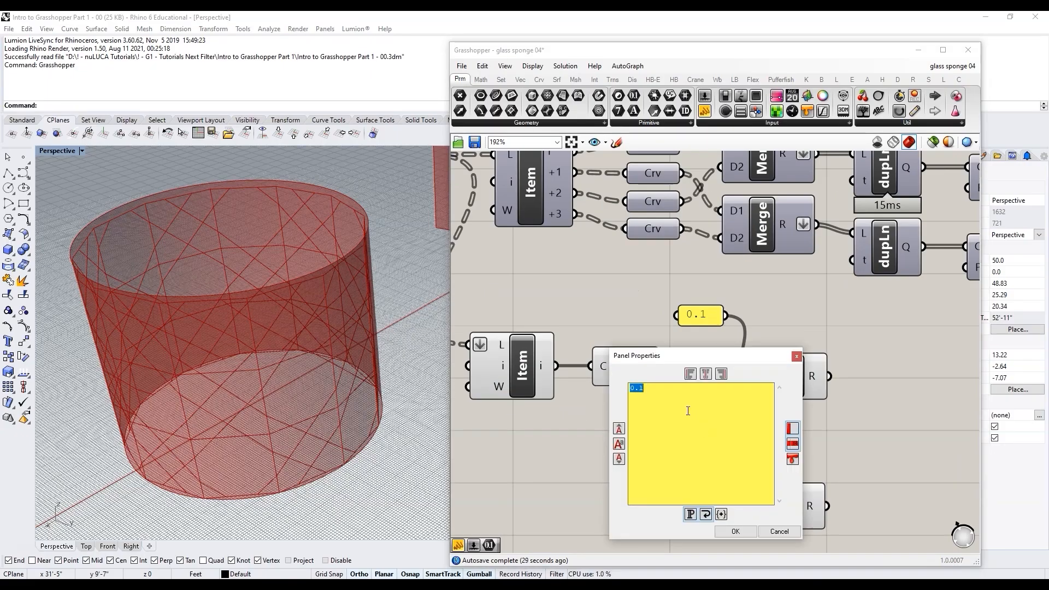
pyautogui.write('0')
pyautogui.click(735, 531)
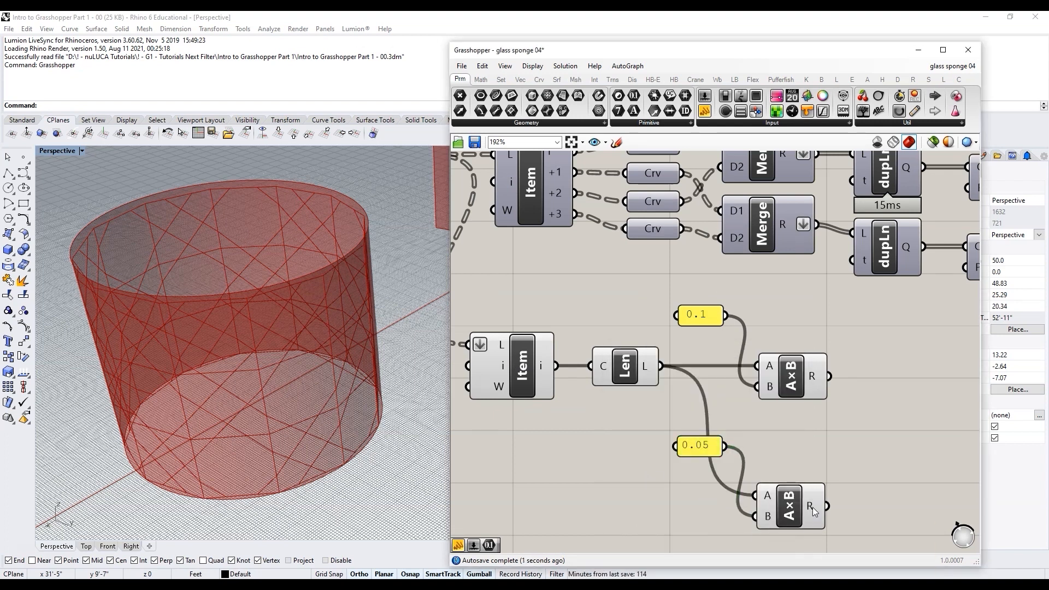
pyautogui.moveTo(811, 507)
# Step: Add a Parameter Pipe Mesh component below Entwine, beside the two Multiplication components
pyautogui.scroll(-3, 631, 448)
pyautogui.scroll(2, 739, 482)
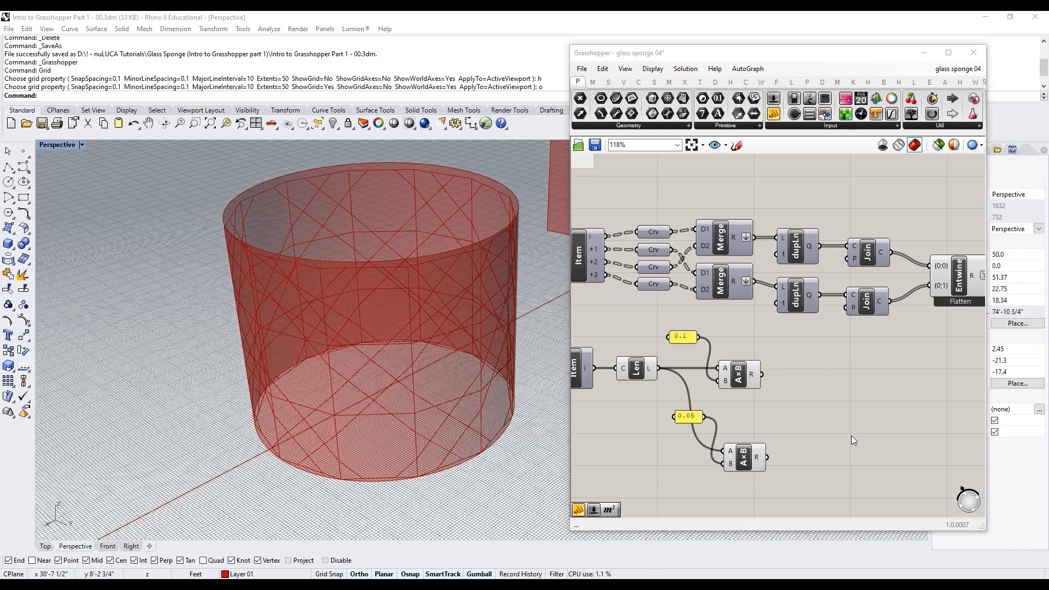
pyautogui.scroll(-2, 696, 408)
pyautogui.scroll(2, 775, 449)
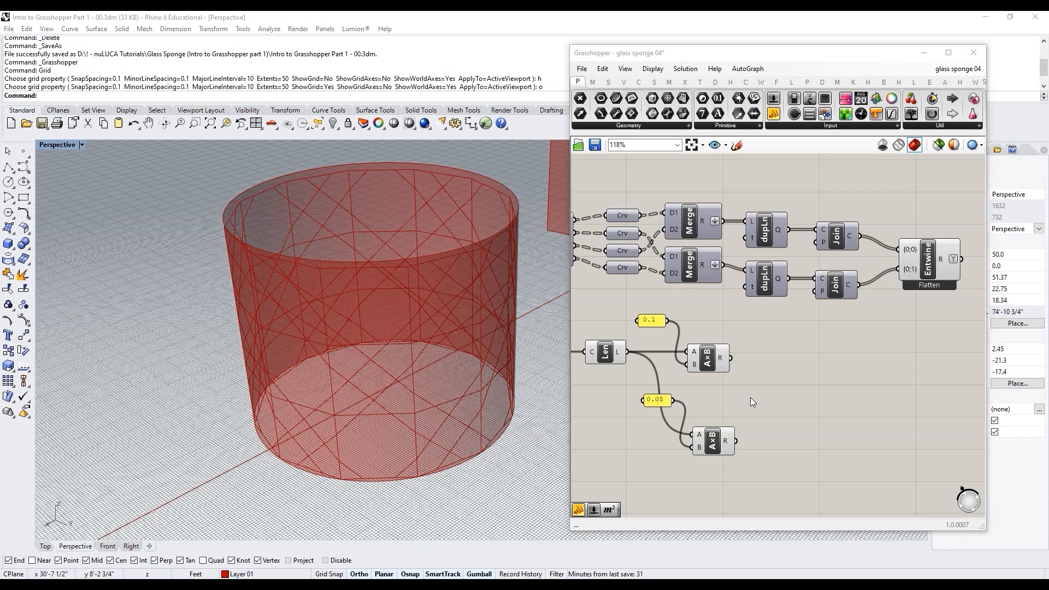
pyautogui.doubleClick(808, 394)
pyautogui.write('param')
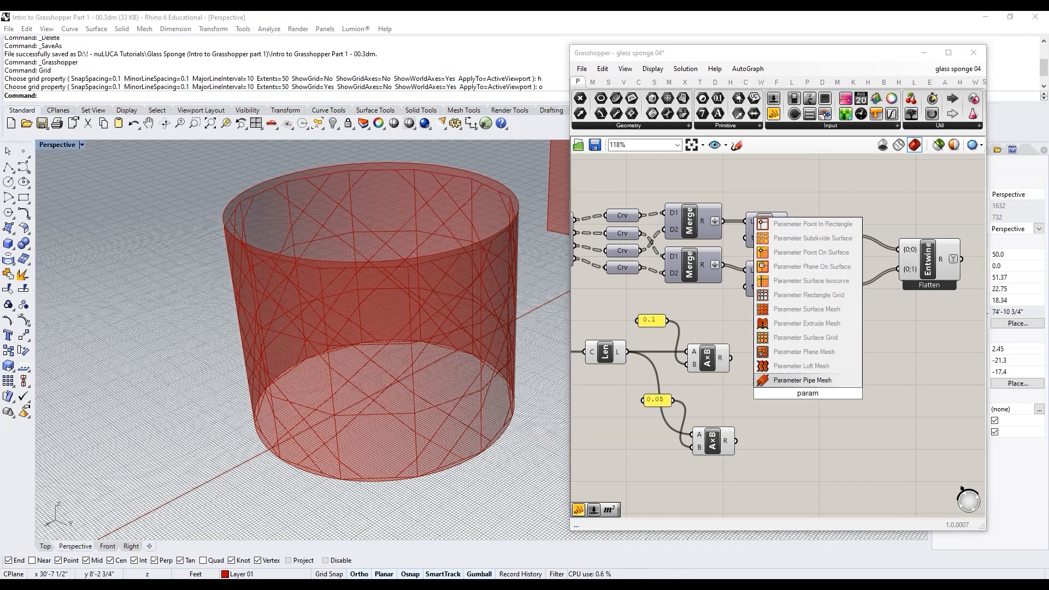
pyautogui.click(808, 380)
pyautogui.moveTo(808, 362); pyautogui.dragTo(886, 386)
# Step: Examine the input descriptions of the Parameter Pipe Mesh component
pyautogui.moveTo(897, 463); pyautogui.dragTo(883, 454, button='right')
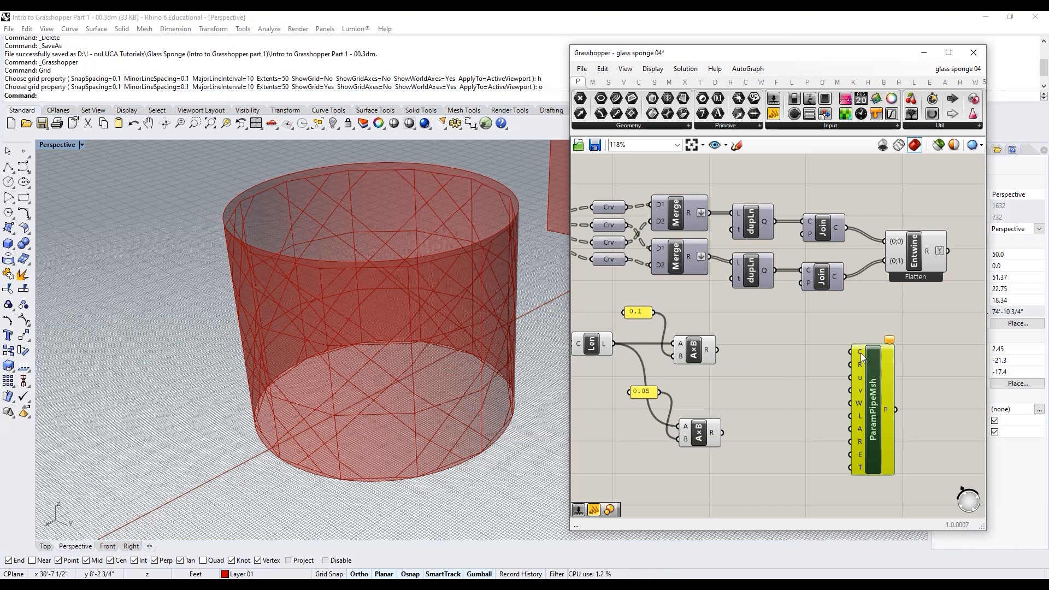
pyautogui.scroll(-2, 861, 356)
pyautogui.scroll(3, 880, 369)
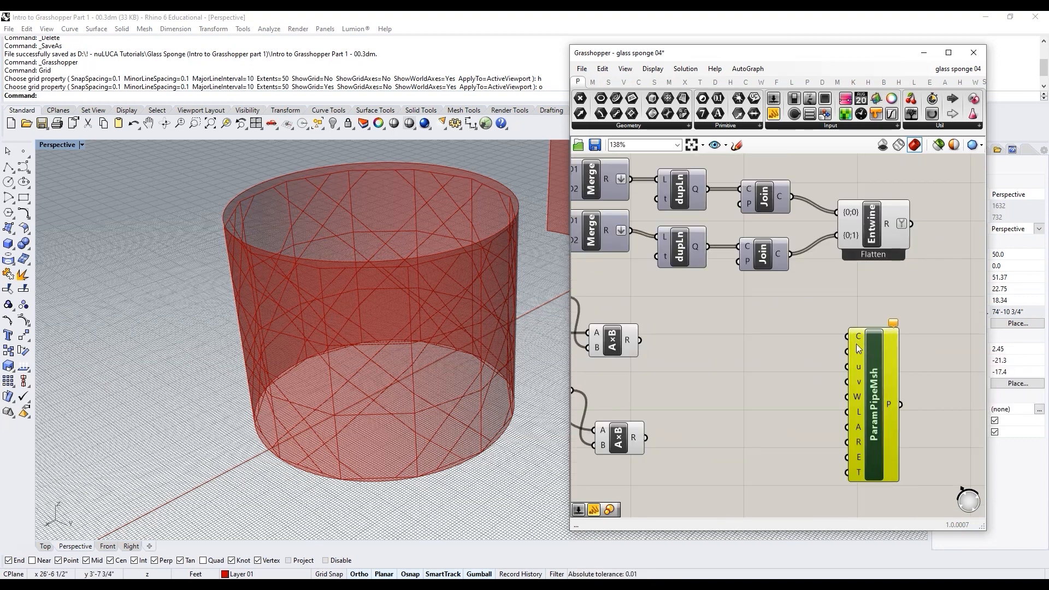
pyautogui.moveTo(858, 382)
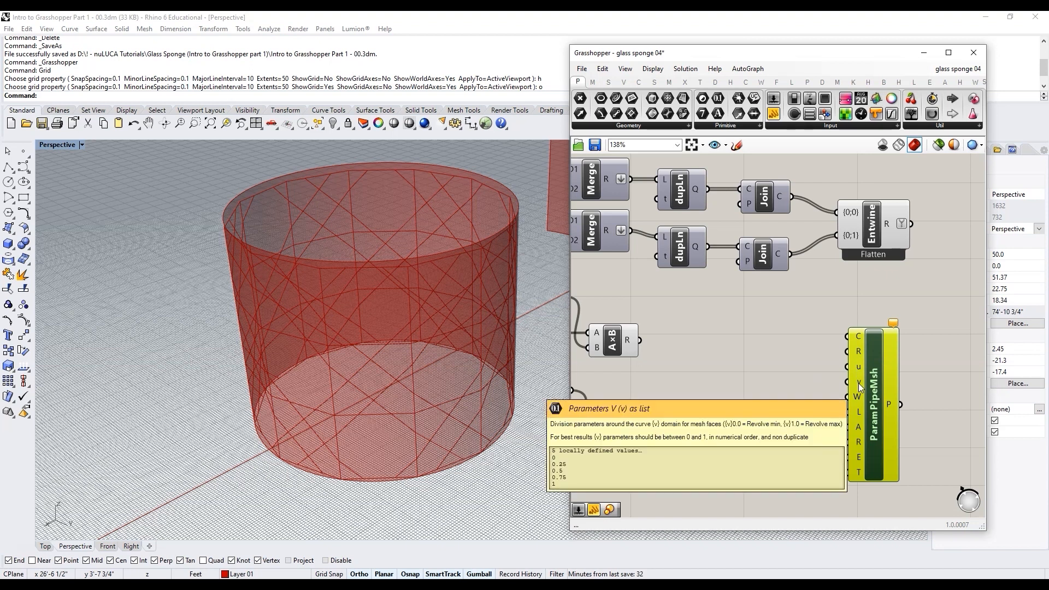
# Step: Move the Parameter Pipe Mesh component beside Entwine and place a second copy of it directly below
pyautogui.scroll(-3, 787, 361)
pyautogui.click(824, 276)
pyautogui.moveTo(833, 376); pyautogui.dragTo(904, 286)
pyautogui.scroll(-1, 903, 370)
pyautogui.scroll(3, 804, 309)
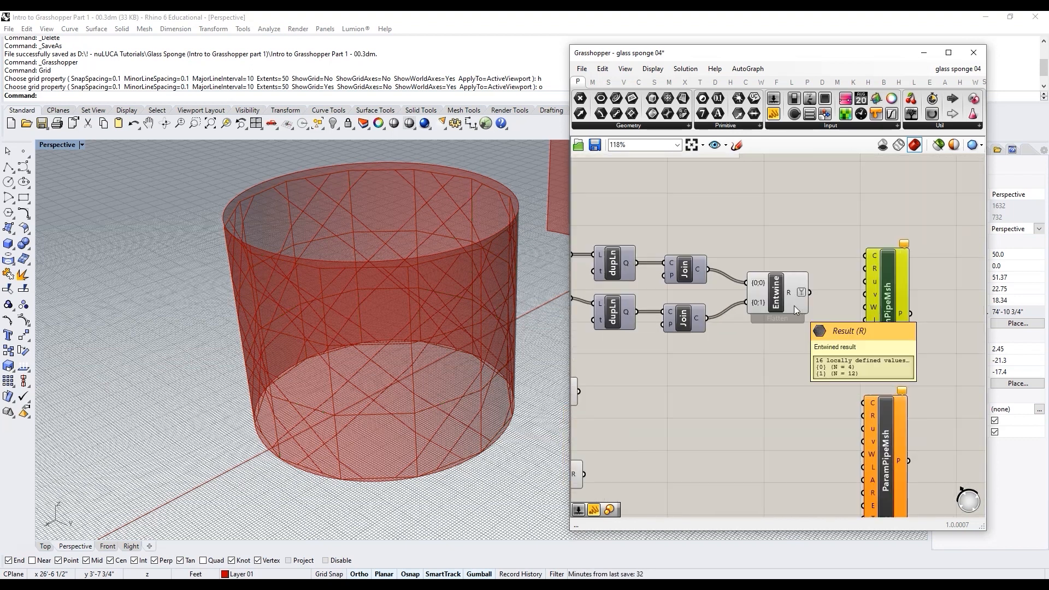
# Step: Wire Entwine's result into the upper Parameter Pipe Mesh's curve input and turn off the preview of both pipe components
pyautogui.click(779, 297)
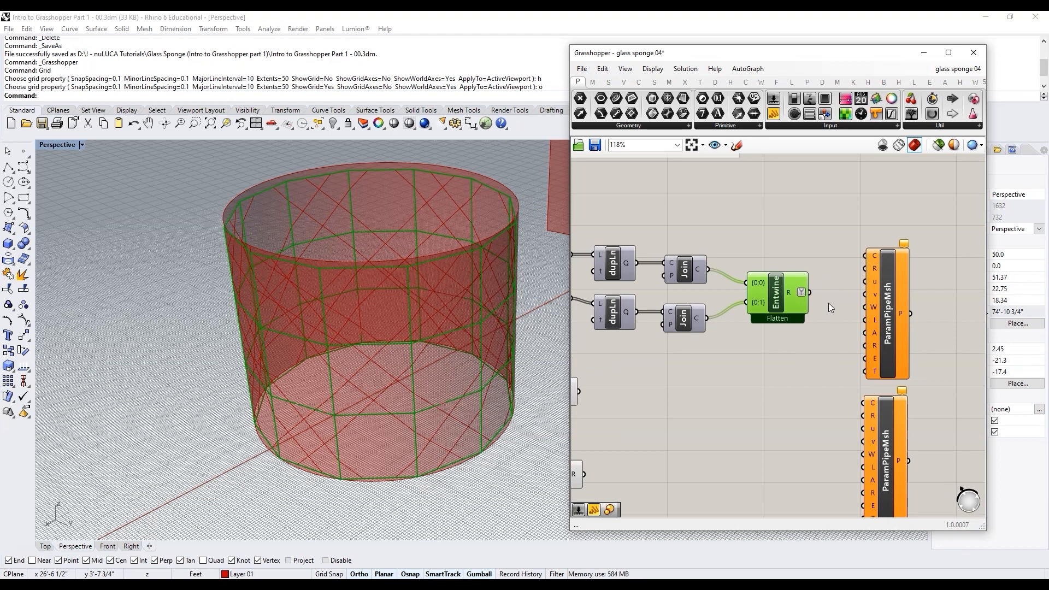
pyautogui.moveTo(810, 293); pyautogui.dragTo(865, 256)
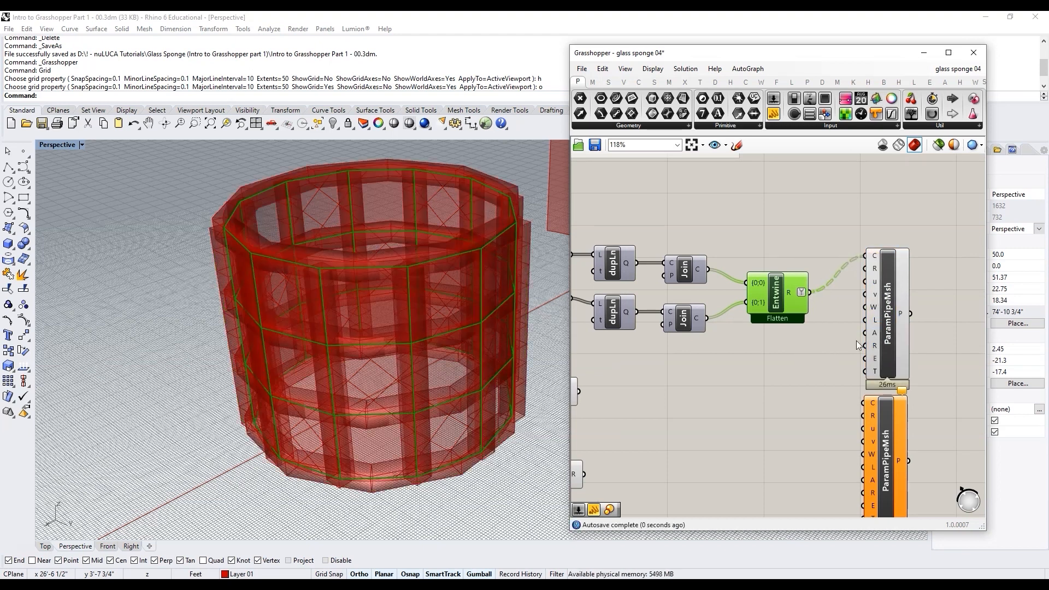
pyautogui.scroll(-3, 857, 339)
pyautogui.moveTo(897, 383); pyautogui.dragTo(869, 355)
pyautogui.moveTo(876, 350); pyautogui.dragTo(918, 389)
pyautogui.click(802, 374)
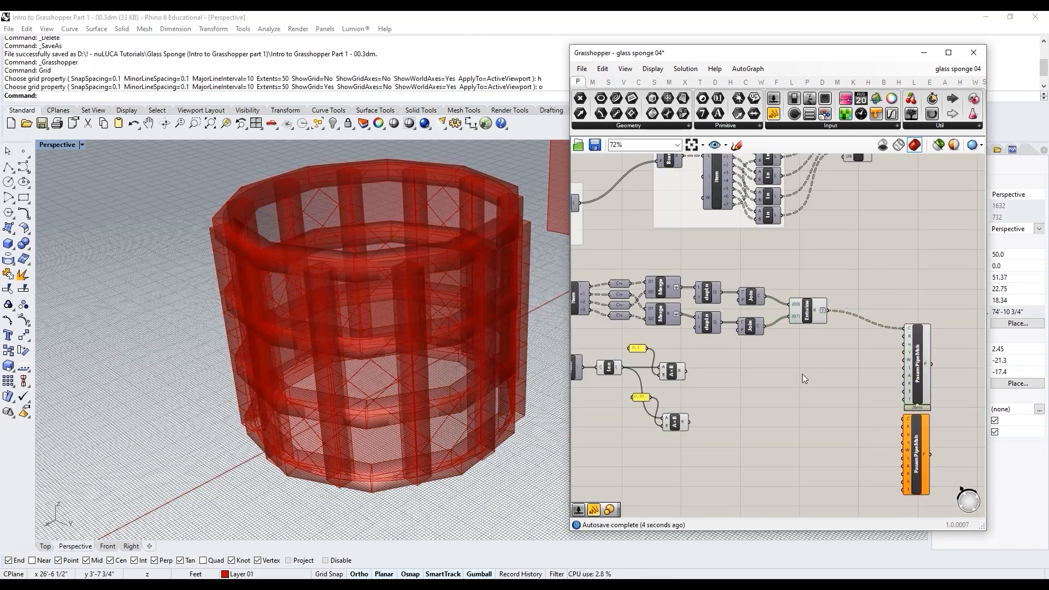
pyautogui.moveTo(956, 438); pyautogui.dragTo(918, 388)
pyautogui.press('space')
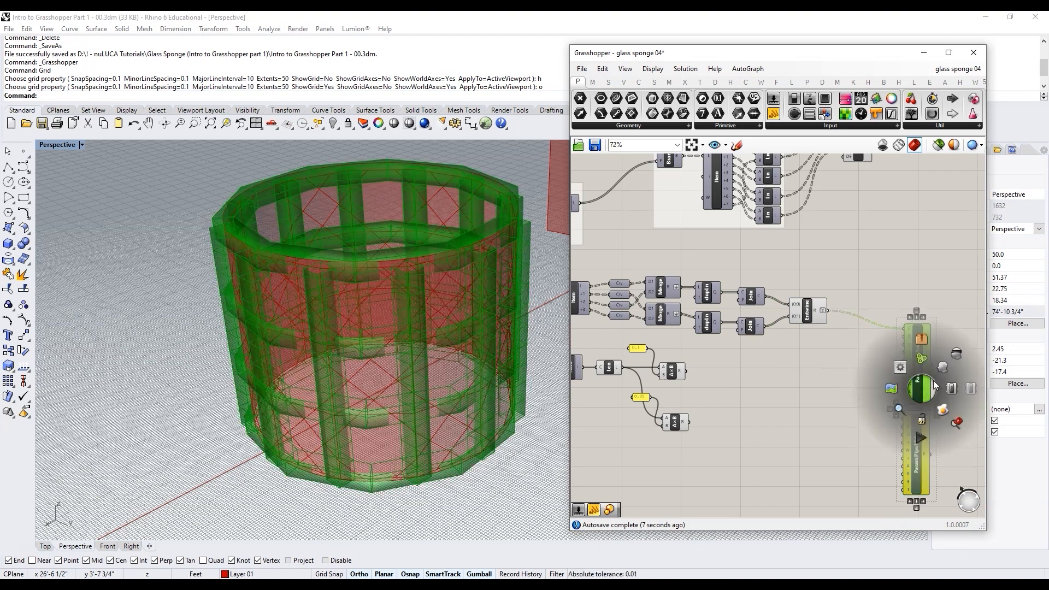
pyautogui.click(956, 354)
# Step: Turn off the preview of the Join component that outputs the diagonal curves
pyautogui.scroll(-4, 744, 369)
pyautogui.scroll(3, 901, 227)
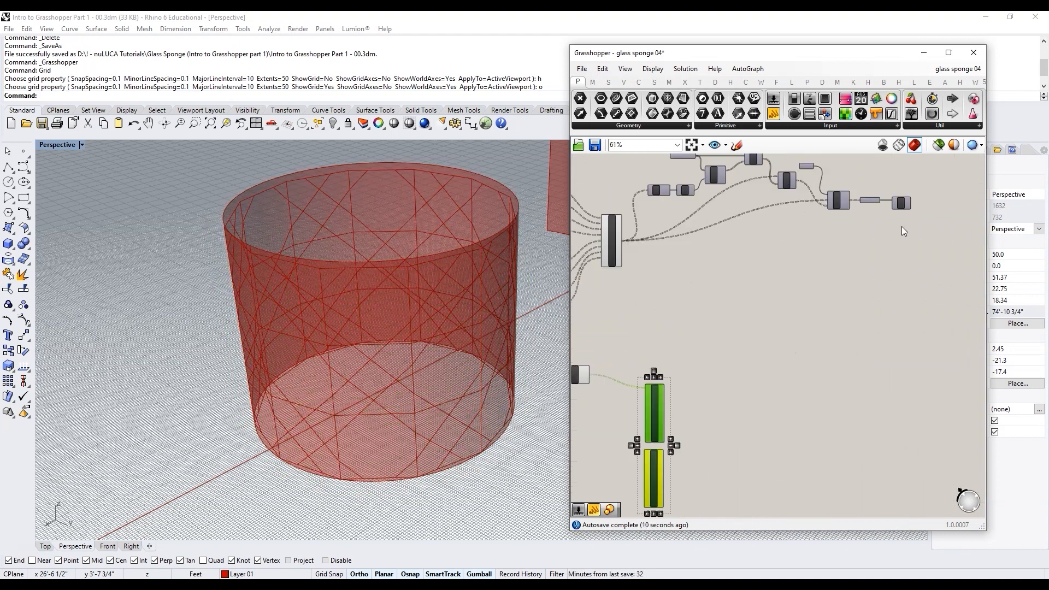
pyautogui.scroll(2, 901, 229)
pyautogui.click(907, 195)
pyautogui.click(925, 197)
pyautogui.click(906, 195)
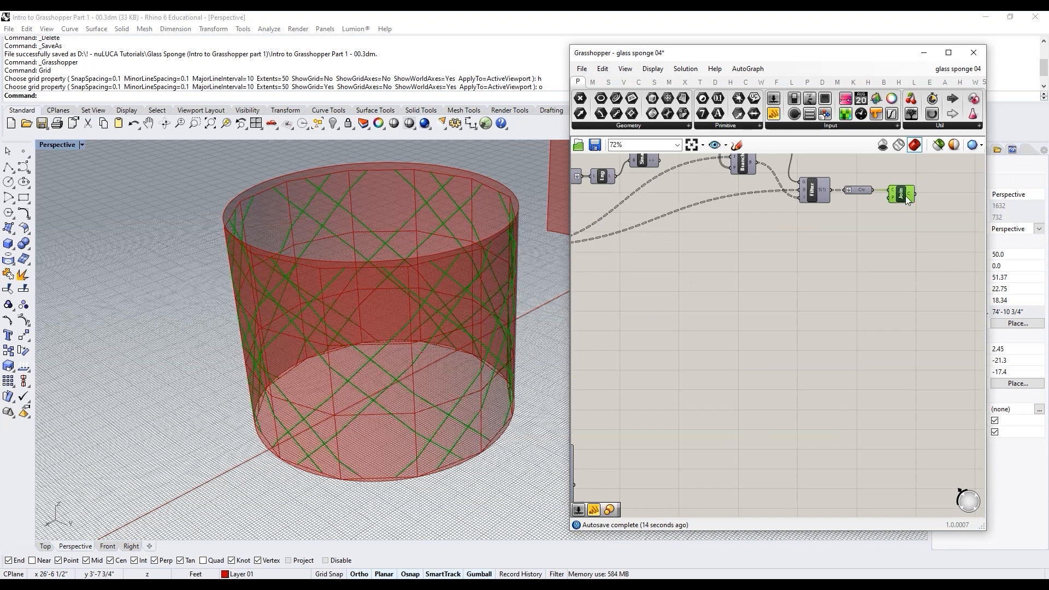
pyautogui.press('space')
pyautogui.click(938, 166)
# Step: Wire the diagonal Join's curves into the lower Parameter Pipe Mesh's curve input and turn off the Entwine preview
pyautogui.moveTo(918, 195); pyautogui.dragTo(792, 425)
pyautogui.scroll(-4, 920, 287)
pyautogui.scroll(4, 926, 304)
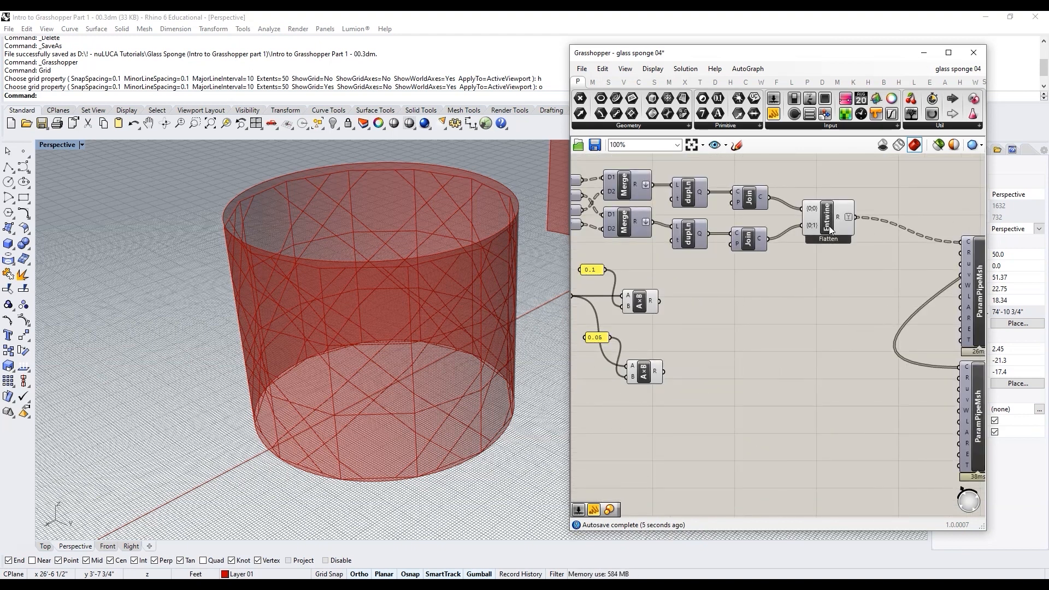
pyautogui.press('space')
pyautogui.click(857, 195)
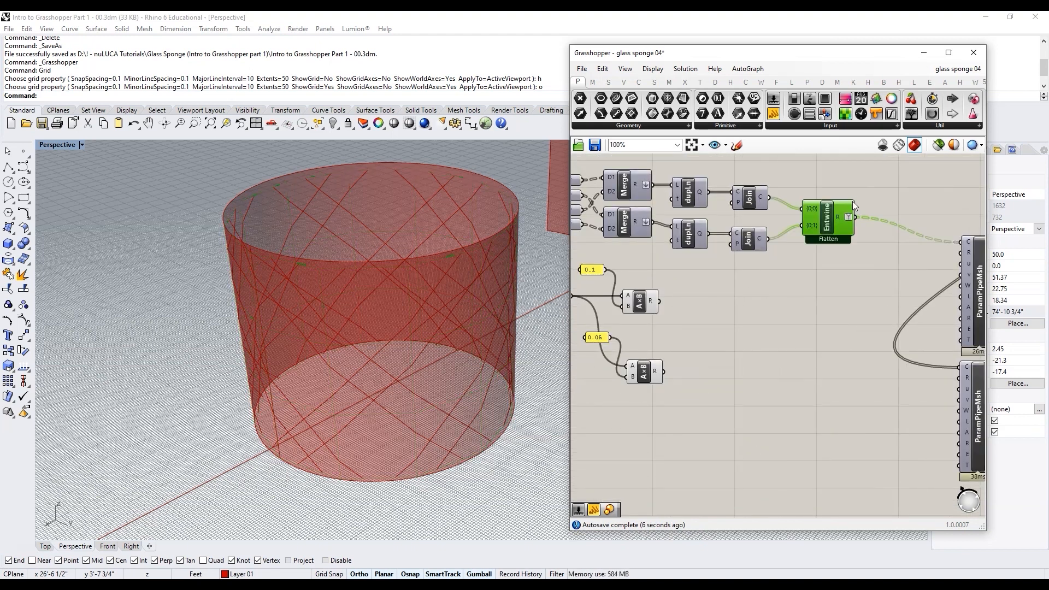
# Step: Add a Division component beside the upper Multiplication, with a panel containing 2 just below it
pyautogui.doubleClick(667, 303)
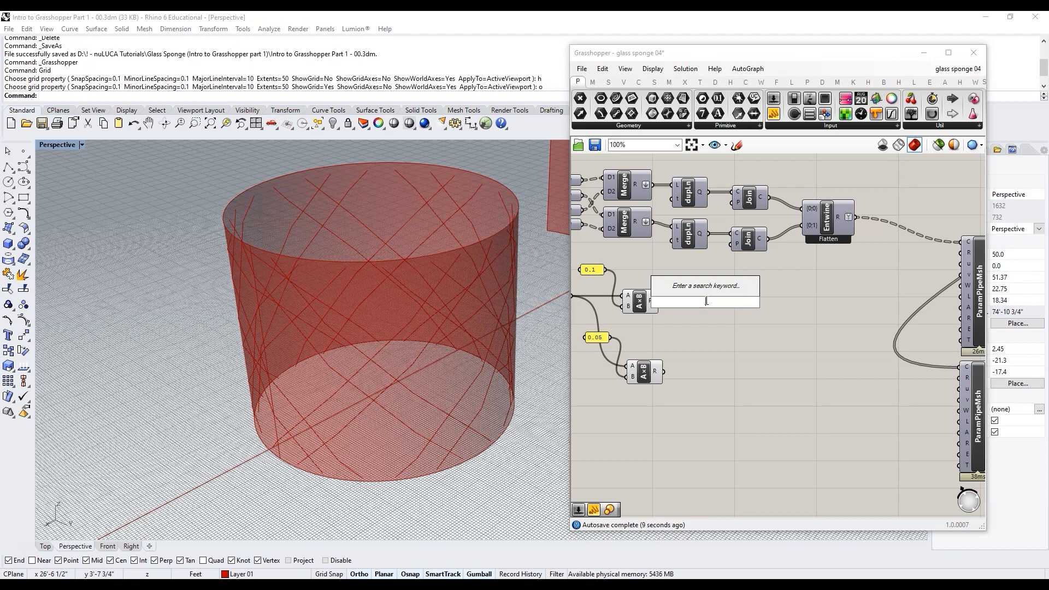
pyautogui.write('/')
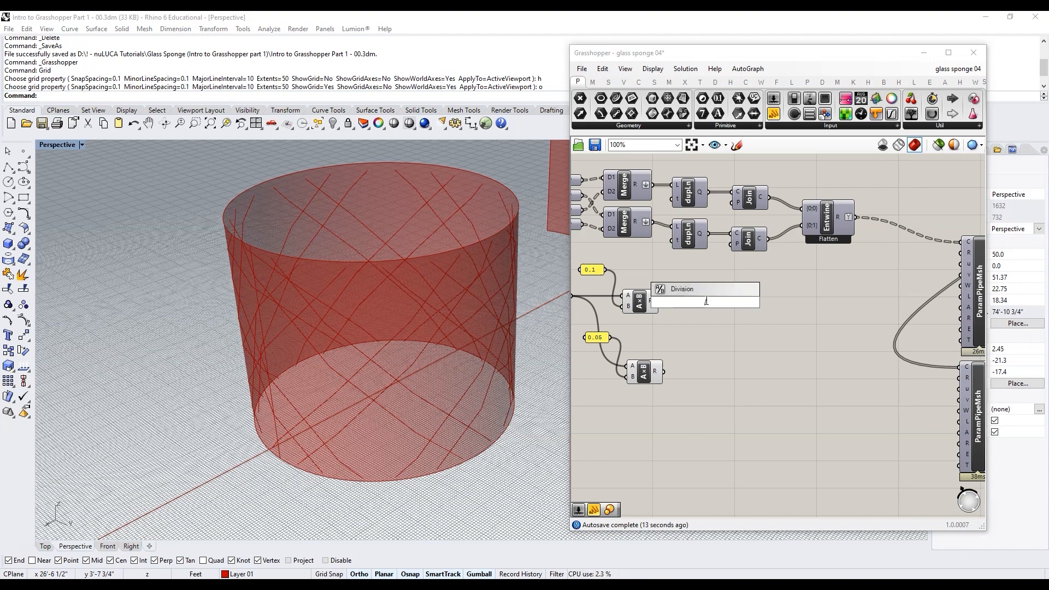
pyautogui.press('Return')
pyautogui.click(722, 306)
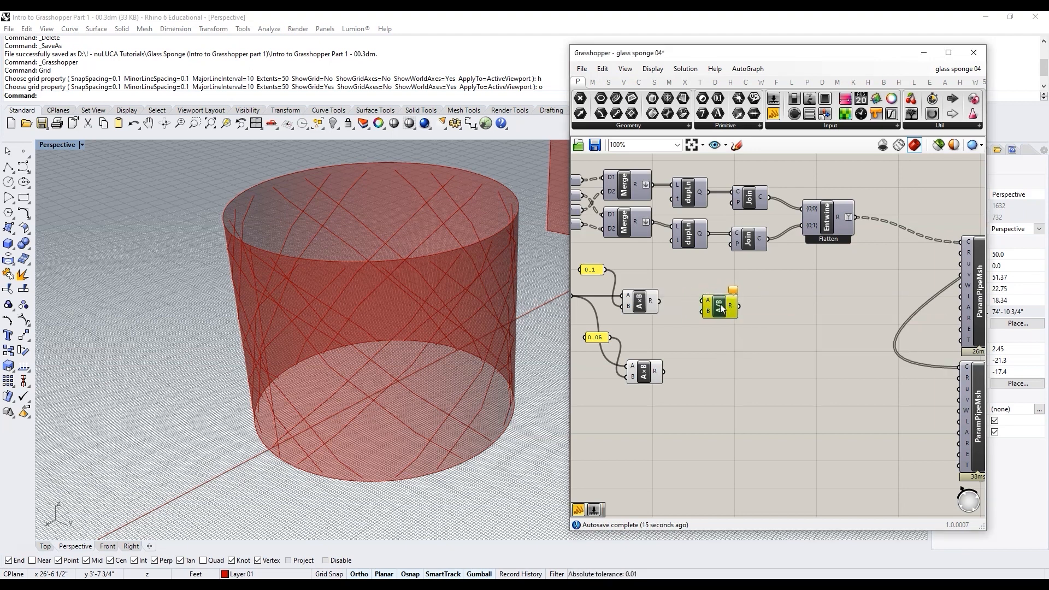
pyautogui.click(639, 304)
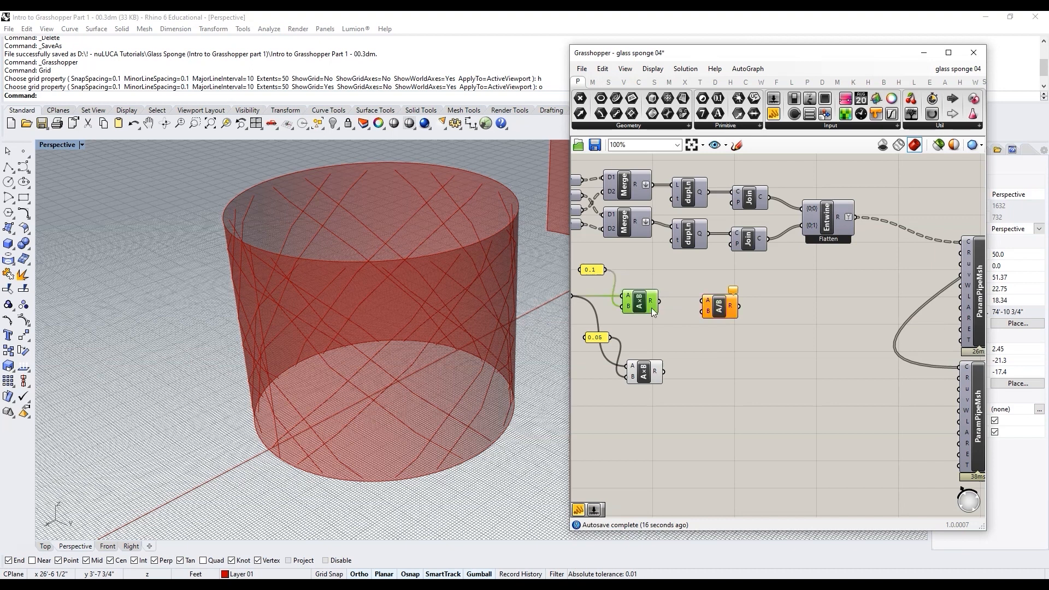
pyautogui.doubleClick(687, 326)
pyautogui.write('2')
pyautogui.press('Return')
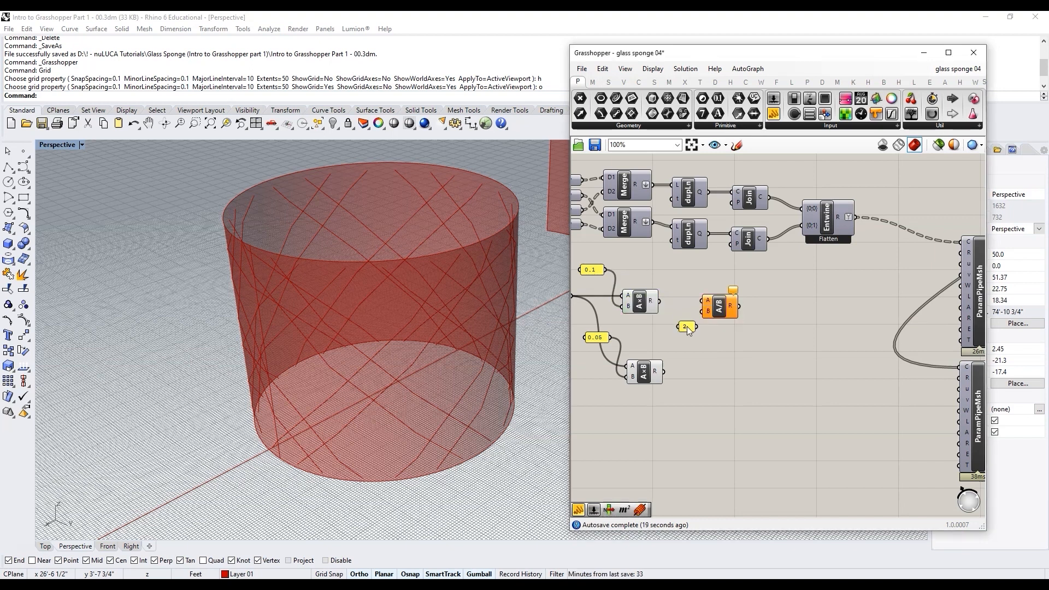
# Step: Divide the upper Multiplication's result by the panel value and wire the quotient into the upper Parameter Pipe Mesh's radius input
pyautogui.moveTo(660, 302); pyautogui.dragTo(702, 301)
pyautogui.moveTo(719, 308); pyautogui.dragTo(961, 253)
pyautogui.scroll(-1, 861, 322)
pyautogui.scroll(2, 861, 323)
# Step: Duplicate the Division and its panel below, linking the copy between the lower Multiplication and the lower Parameter Pipe Mesh's radius input
pyautogui.moveTo(767, 314); pyautogui.dragTo(708, 293)
pyautogui.keyDown('alt'); pyautogui.moveTo(758, 326); pyautogui.dragTo(753, 380); pyautogui.keyUp('alt')
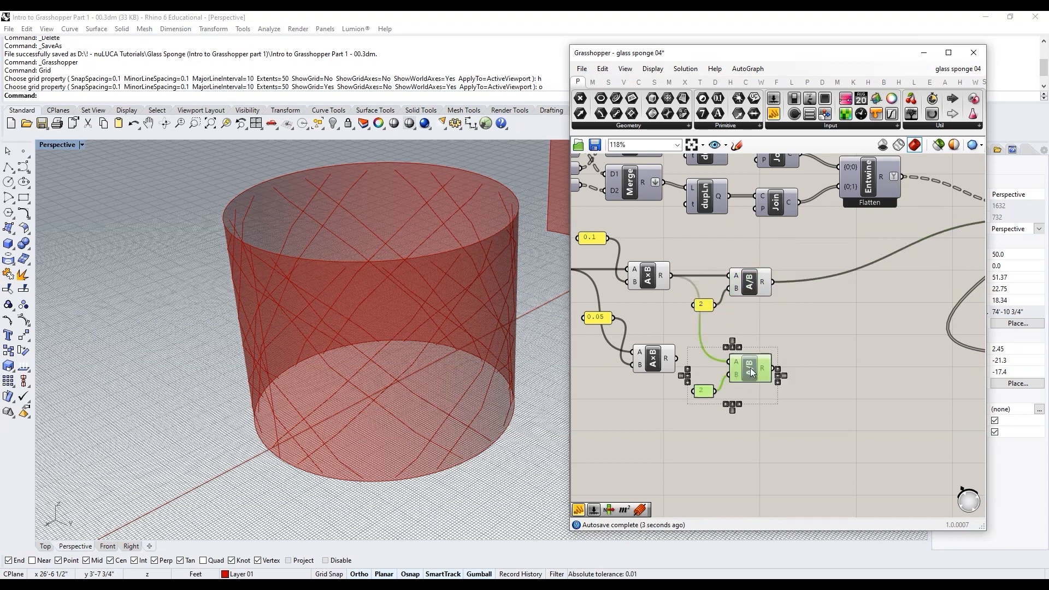
pyautogui.click(626, 313)
pyautogui.moveTo(676, 359); pyautogui.dragTo(736, 356)
pyautogui.moveTo(779, 361); pyautogui.dragTo(696, 353, button='right')
pyautogui.moveTo(690, 359); pyautogui.dragTo(944, 359)
# Step: Turn the preview of both Parameter Pipe Mesh components back on
pyautogui.scroll(-3, 842, 361)
pyautogui.moveTo(954, 317); pyautogui.dragTo(915, 354)
pyautogui.middleClick(918, 333)
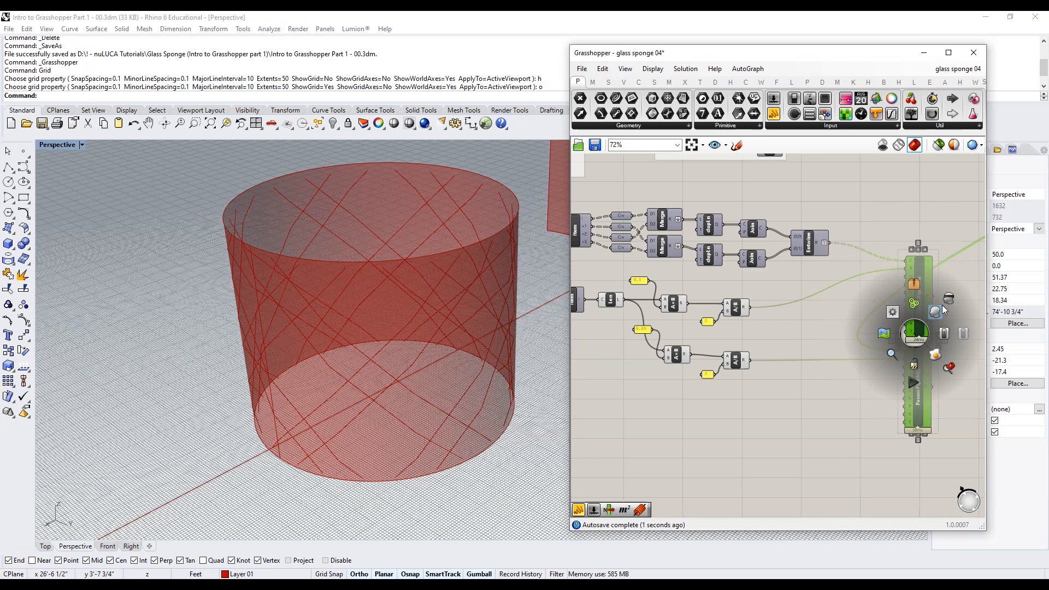
pyautogui.click(939, 311)
pyautogui.click(755, 391)
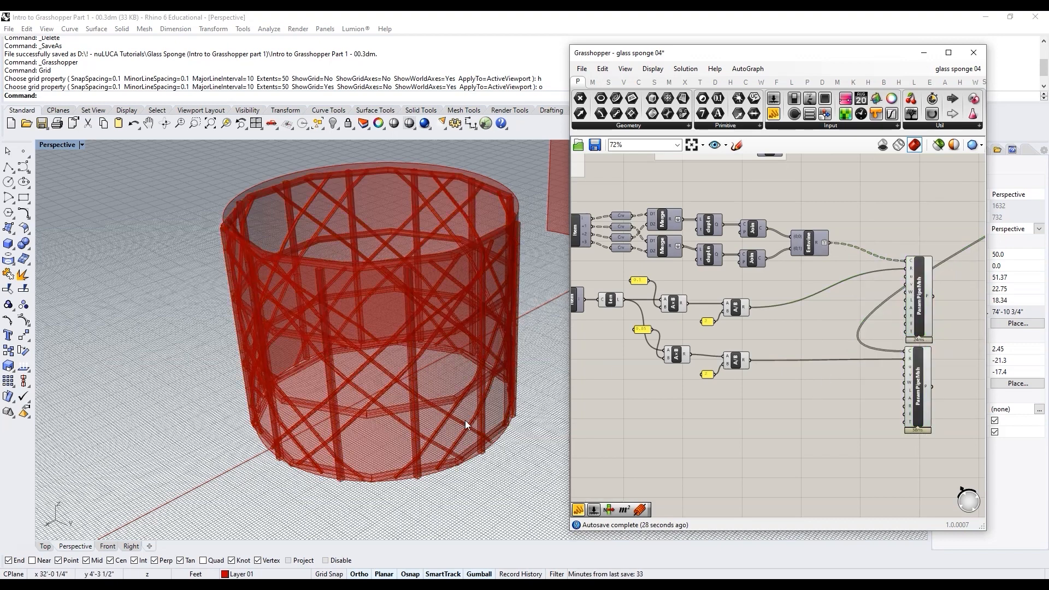
# Step: Inspect the piped lattice up close and the u and v input descriptions of the lower Parameter Pipe Mesh
pyautogui.scroll(5, 391, 418)
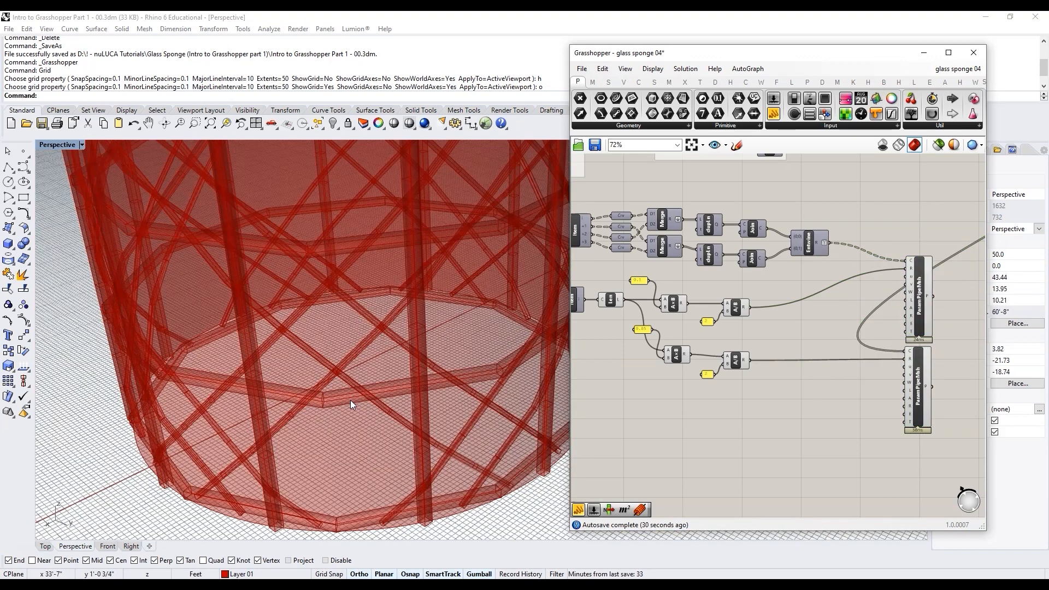
pyautogui.scroll(-6, 350, 400)
pyautogui.scroll(4, 364, 271)
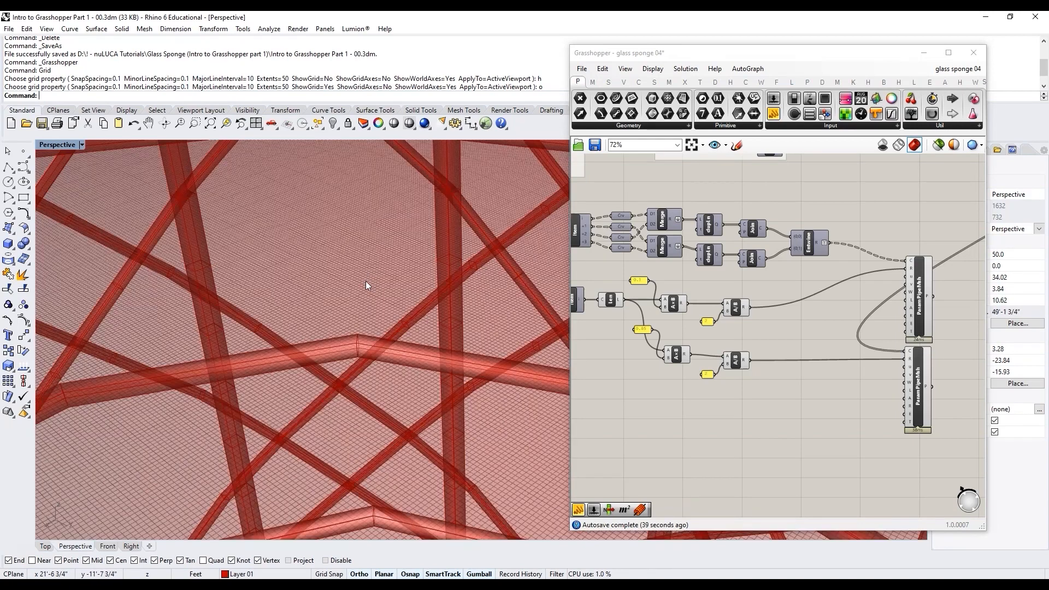
pyautogui.scroll(-2, 377, 353)
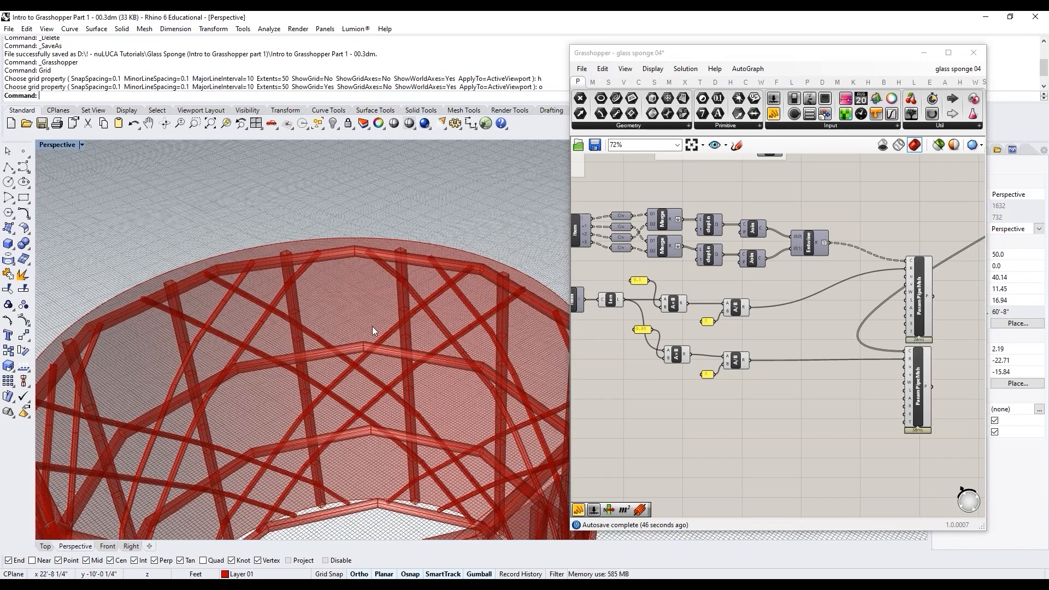
pyautogui.scroll(-4, 372, 326)
pyautogui.scroll(3, 952, 387)
pyautogui.scroll(2, 876, 358)
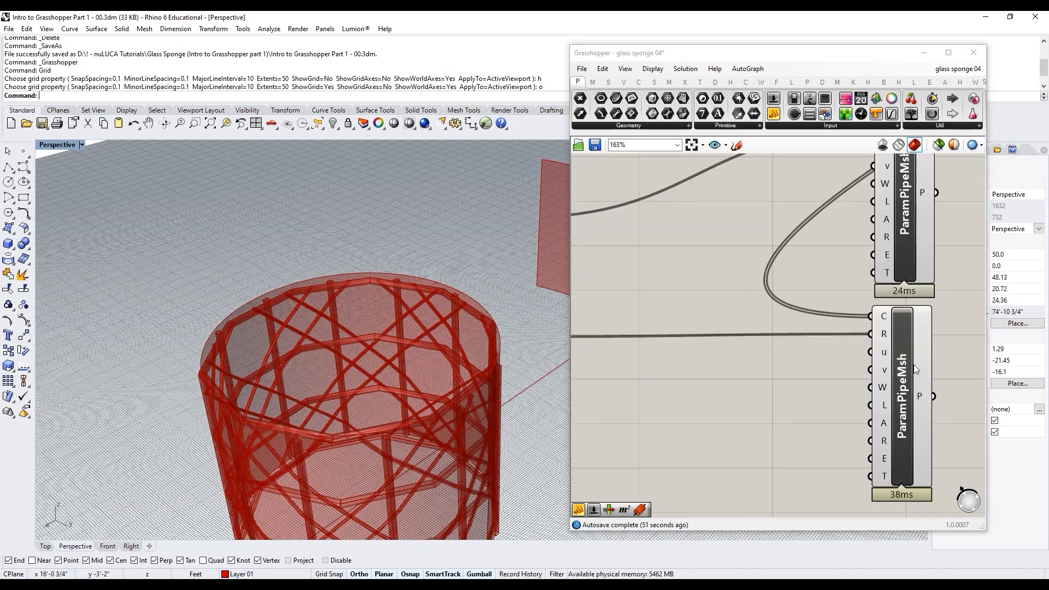
pyautogui.moveTo(875, 353)
pyautogui.scroll(5, 352, 286)
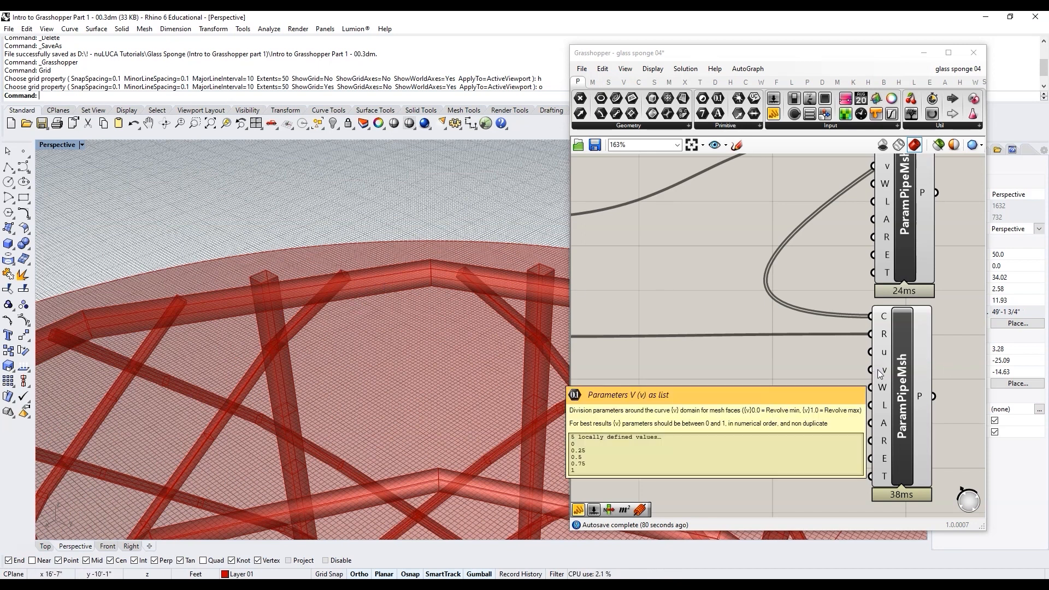
pyautogui.moveTo(887, 354)
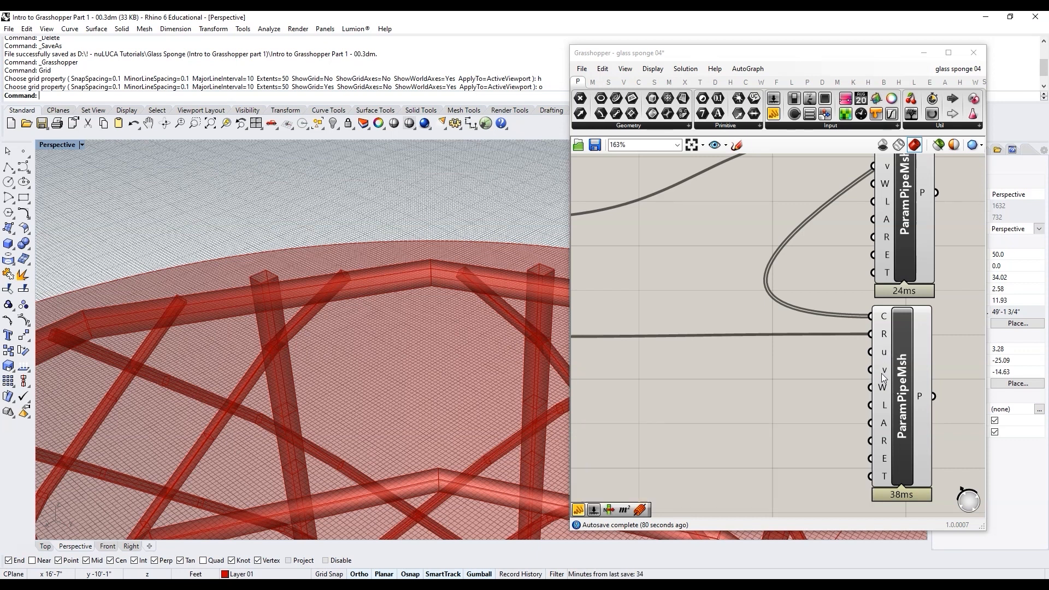
pyautogui.moveTo(884, 377)
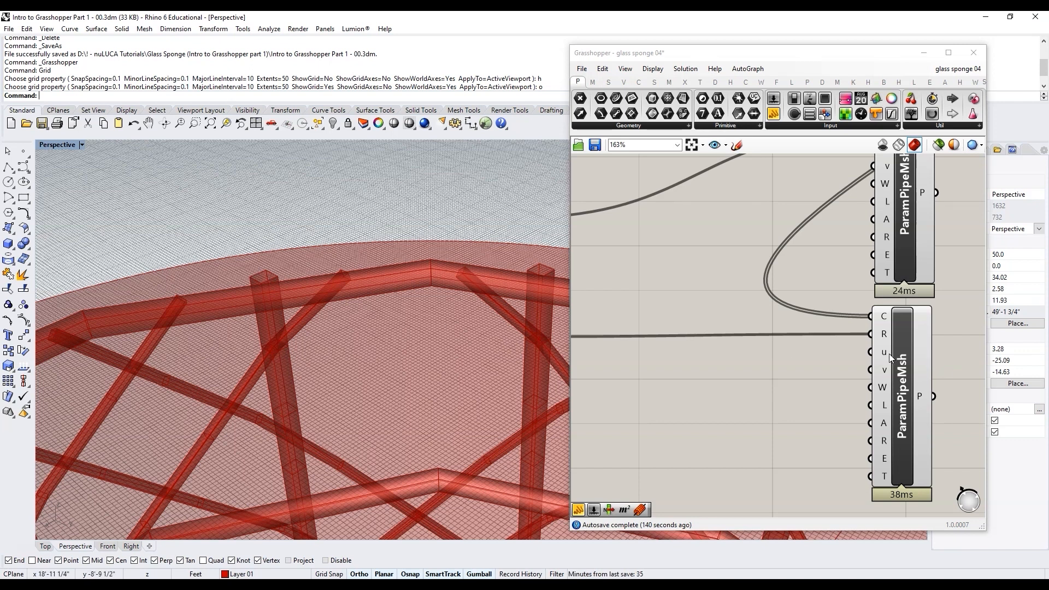
# Step: Add a Range component beside the lower Parameter Pipe Mesh and check its inputs and output list
pyautogui.scroll(-2, 844, 381)
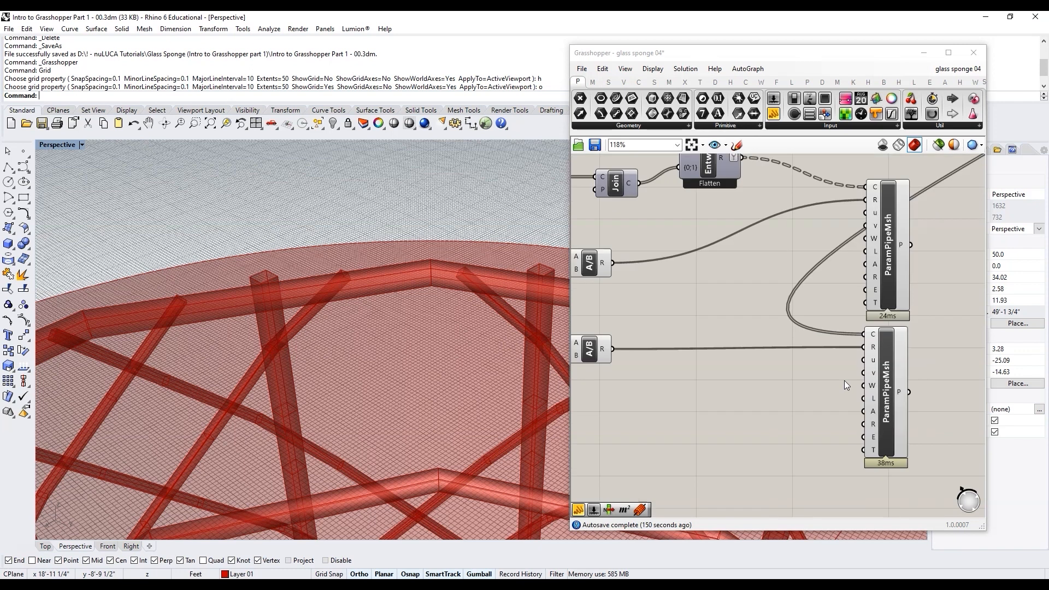
pyautogui.scroll(-1, 957, 359)
pyautogui.scroll(3, 775, 391)
pyautogui.doubleClick(775, 389)
pyautogui.write('range')
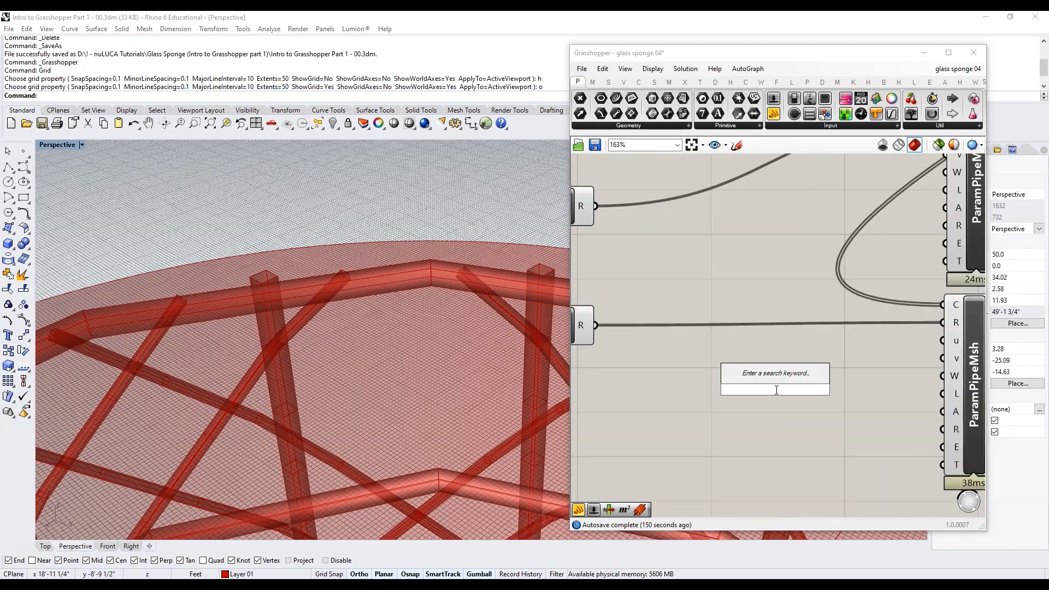
pyautogui.press('Return')
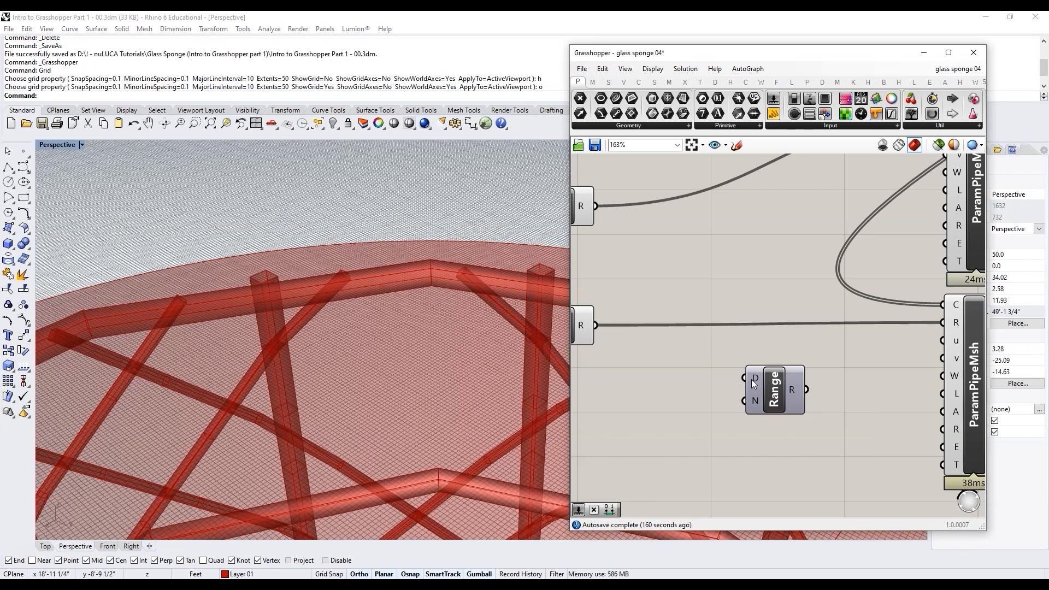
pyautogui.scroll(-2, 757, 373)
pyautogui.scroll(1, 890, 377)
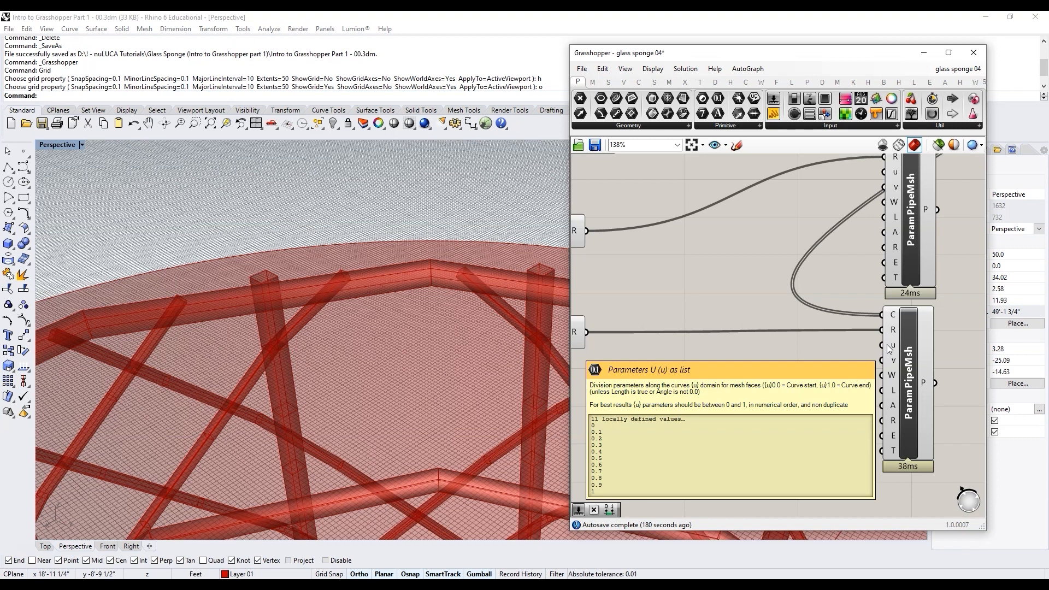
pyautogui.moveTo(757, 391)
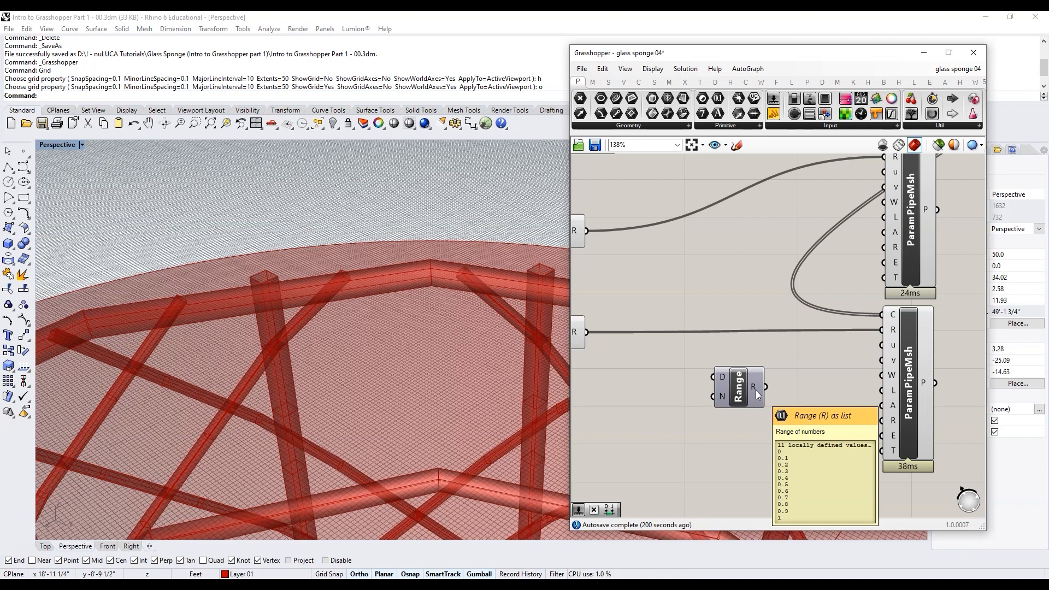
pyautogui.moveTo(723, 381)
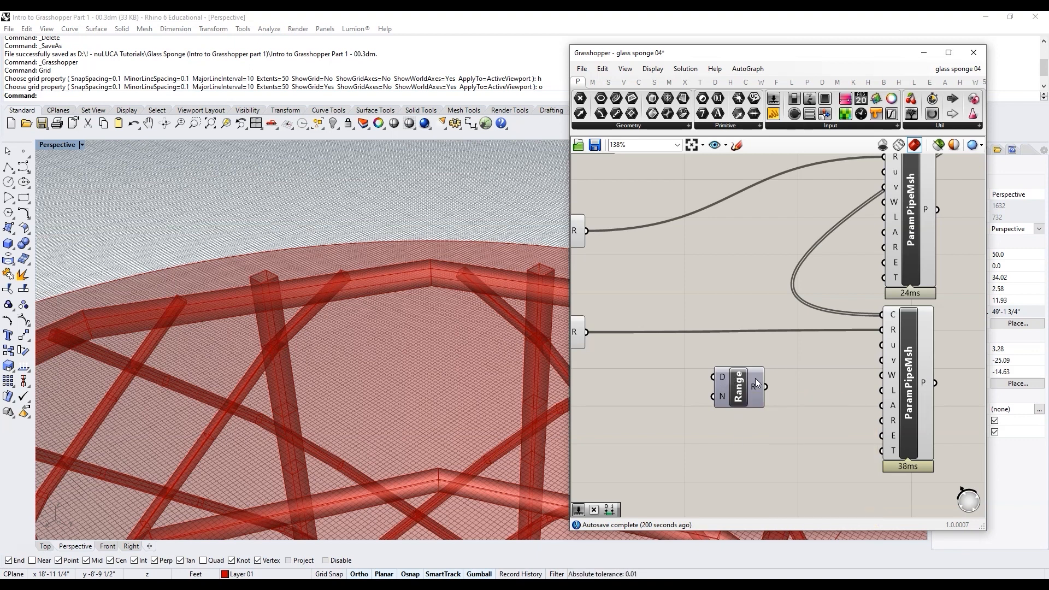
pyautogui.moveTo(720, 402)
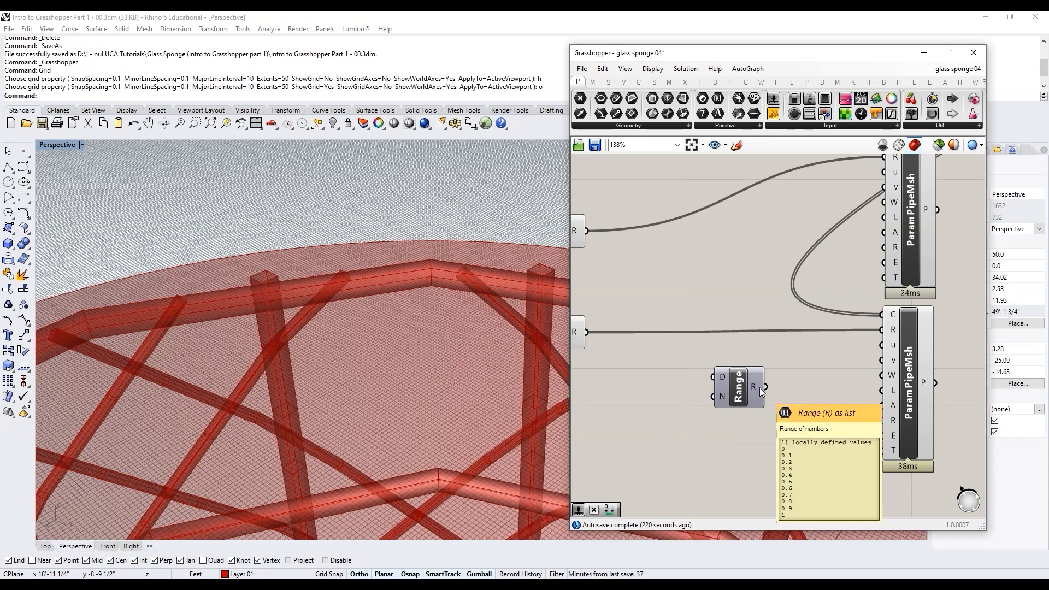
# Step: Add a number slider set to 10 for the Range's steps and wire the Range into the lower Parameter Pipe Mesh's v input
pyautogui.scroll(-3, 792, 400)
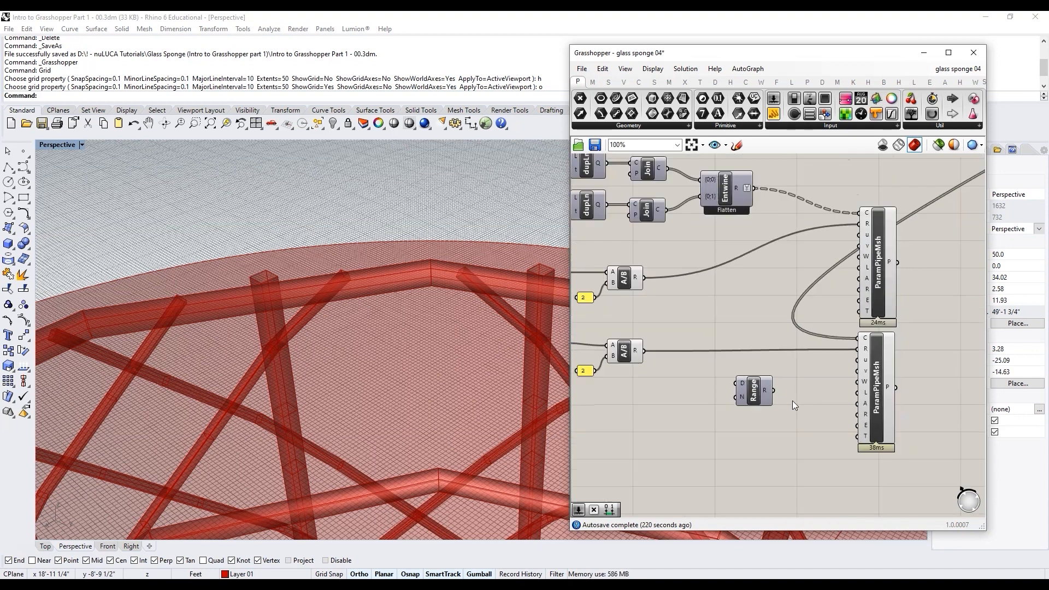
pyautogui.doubleClick(704, 421)
pyautogui.write('10<')
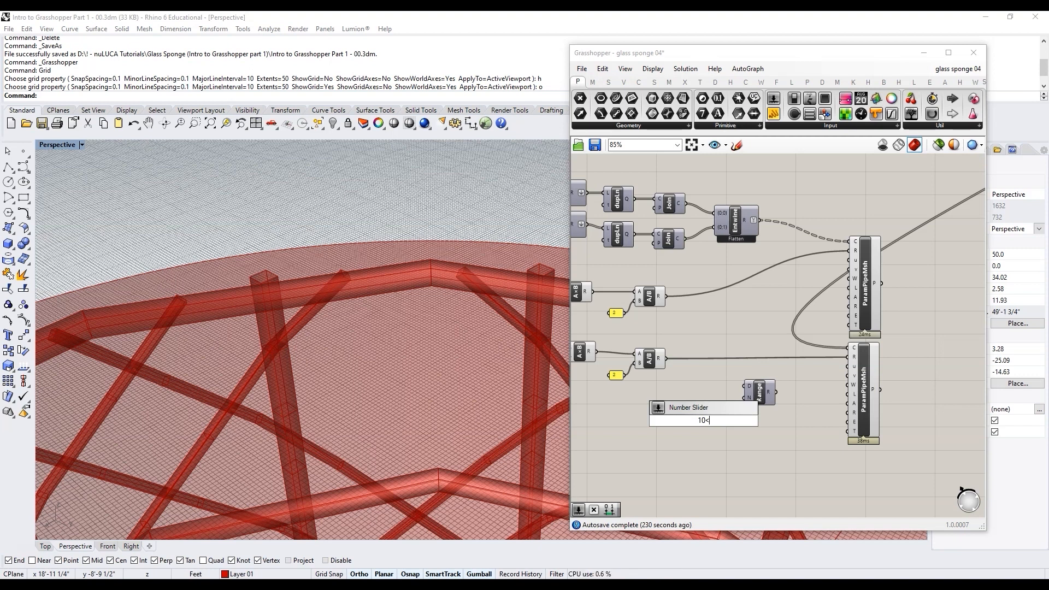
pyautogui.press('Return')
pyautogui.scroll(3, 704, 420)
pyautogui.moveTo(765, 429); pyautogui.dragTo(923, 346)
pyautogui.scroll(1, 811, 403)
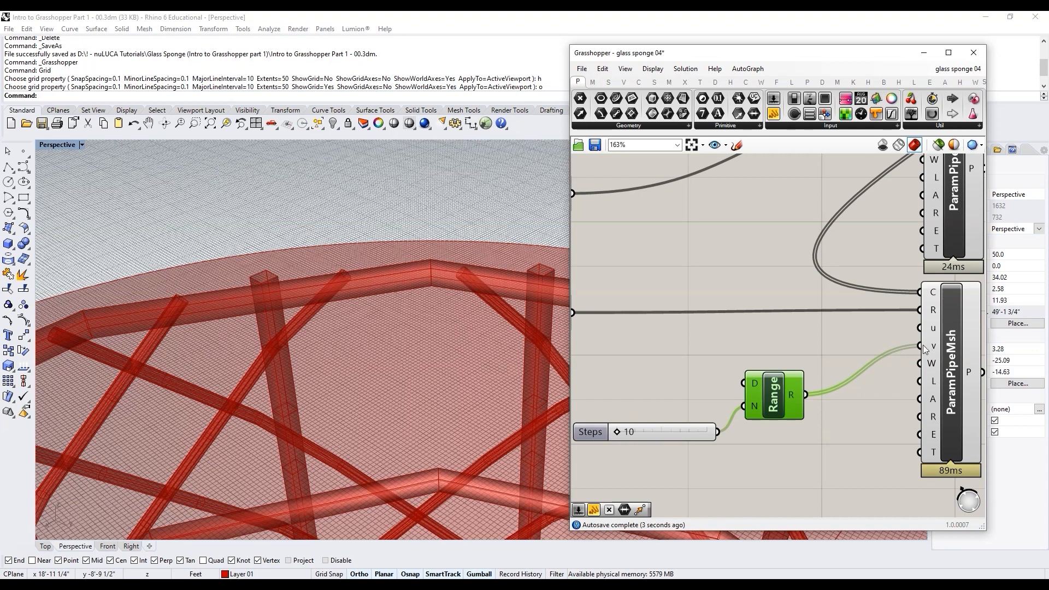
# Step: Disconnect the Range from the lower Parameter Pipe Mesh's v input and wire it into the u input of both Parameter Pipe Mesh components
pyautogui.rightClick(927, 347)
pyautogui.moveTo(952, 380)
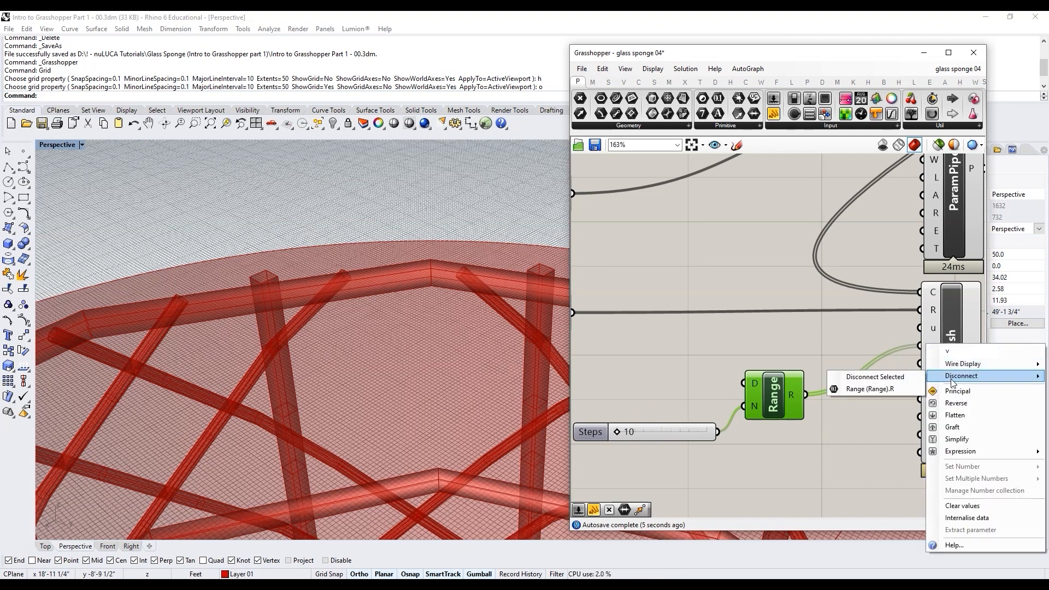
pyautogui.click(870, 389)
pyautogui.moveTo(808, 394); pyautogui.dragTo(907, 342)
pyautogui.click(942, 358)
pyautogui.scroll(-3, 806, 378)
pyautogui.click(907, 213)
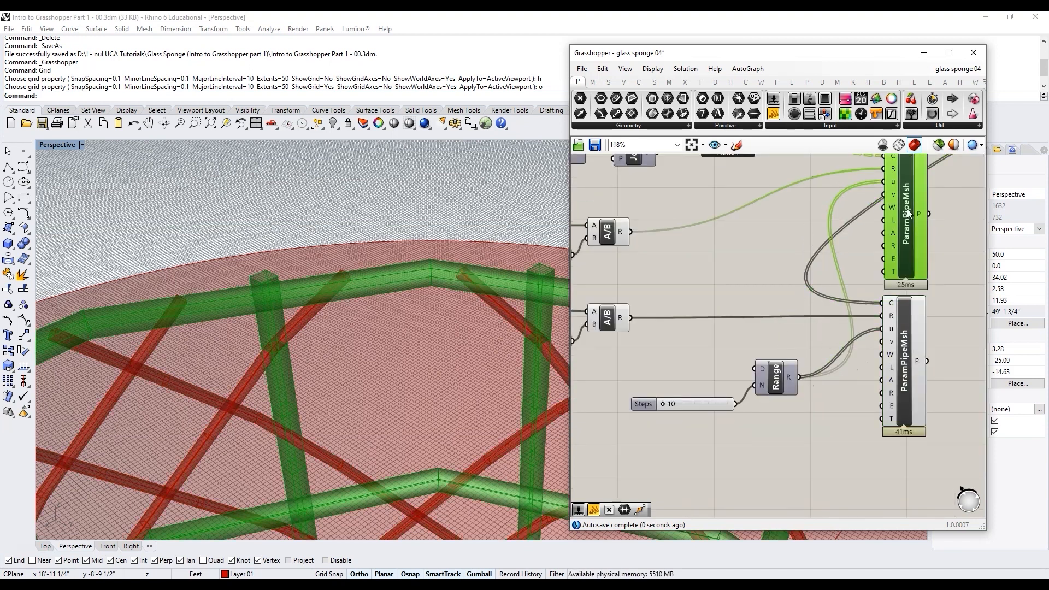
pyautogui.click(953, 329)
pyautogui.moveTo(943, 365); pyautogui.dragTo(900, 249)
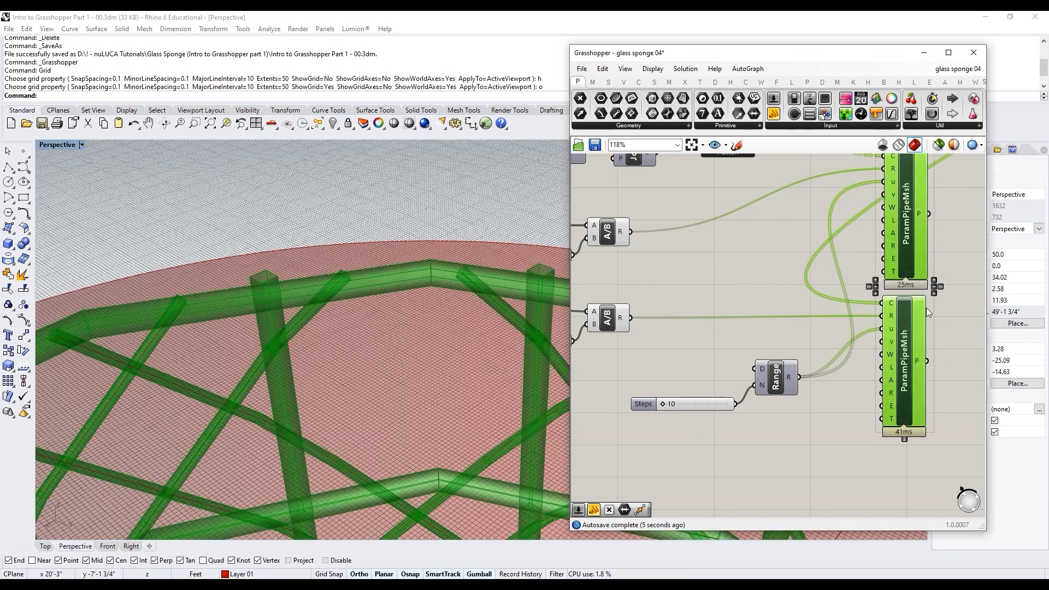
pyautogui.click(945, 342)
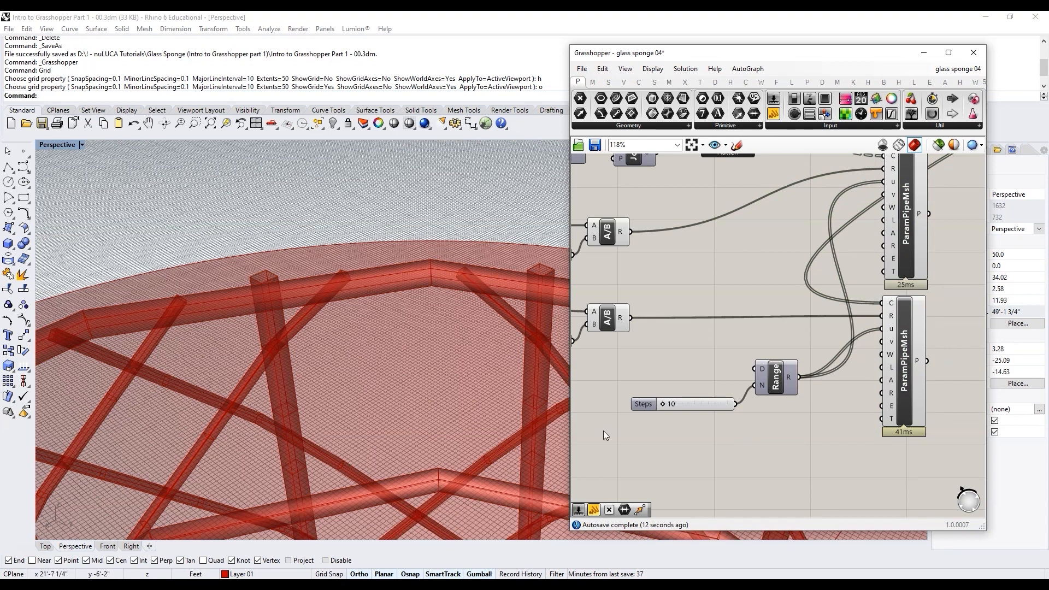
# Step: Set the Range's steps slider to 60 and check the divisions along the pipes of the lattice
pyautogui.scroll(1, 663, 407)
pyautogui.scroll(2, 659, 424)
pyautogui.moveTo(663, 395); pyautogui.dragTo(790, 395)
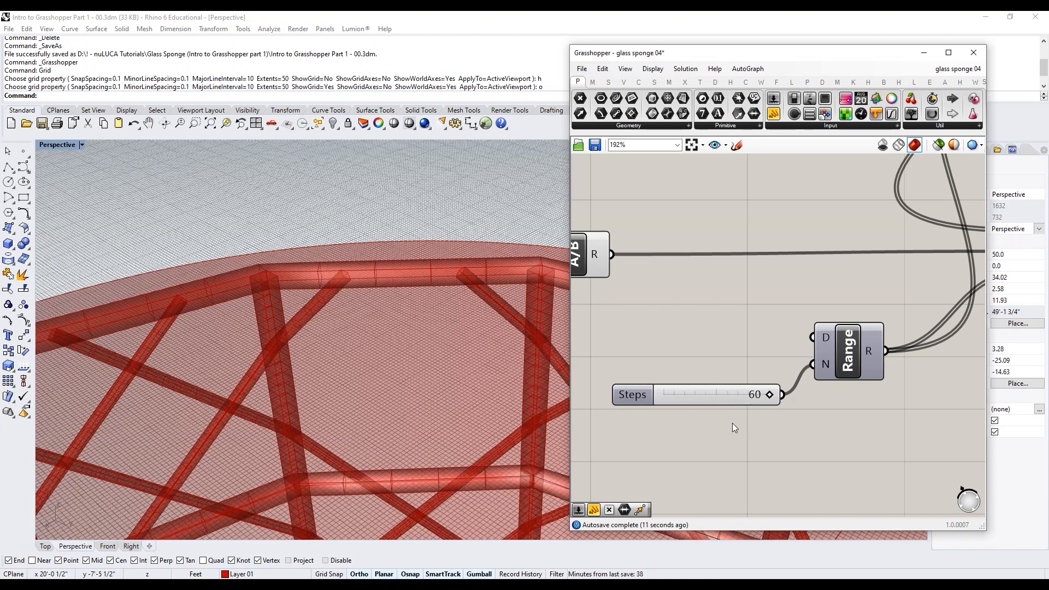
pyautogui.scroll(-8, 290, 321)
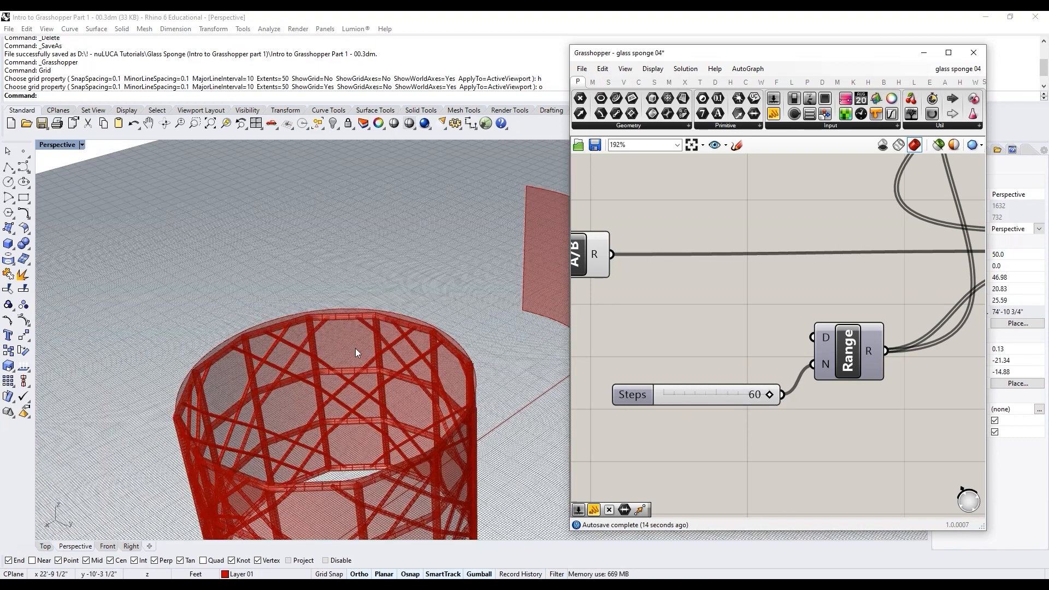
pyautogui.scroll(6, 354, 389)
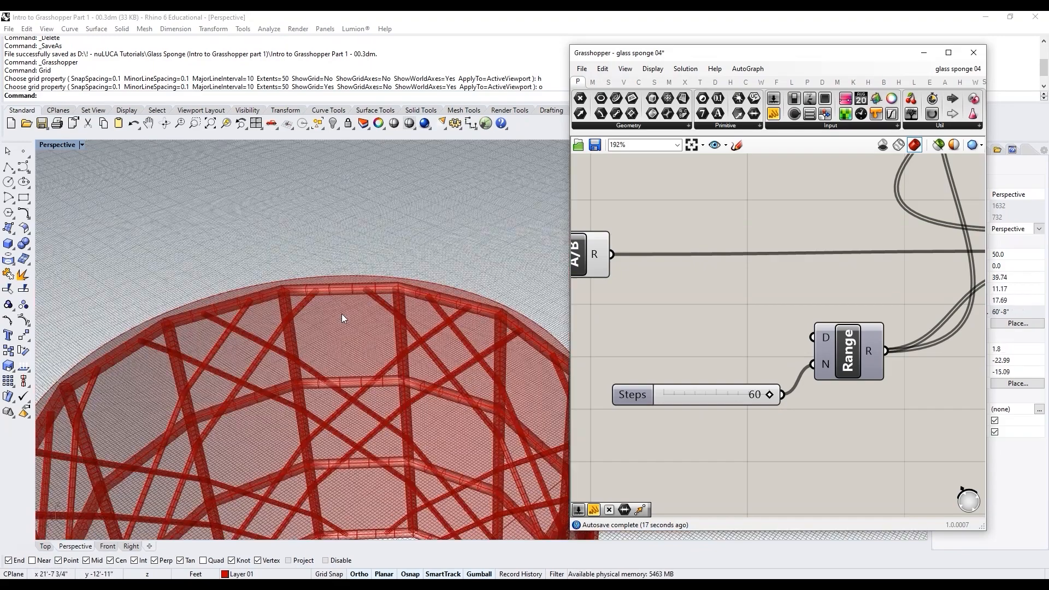
pyautogui.moveTo(332, 355); pyautogui.dragTo(331, 343, button='right')
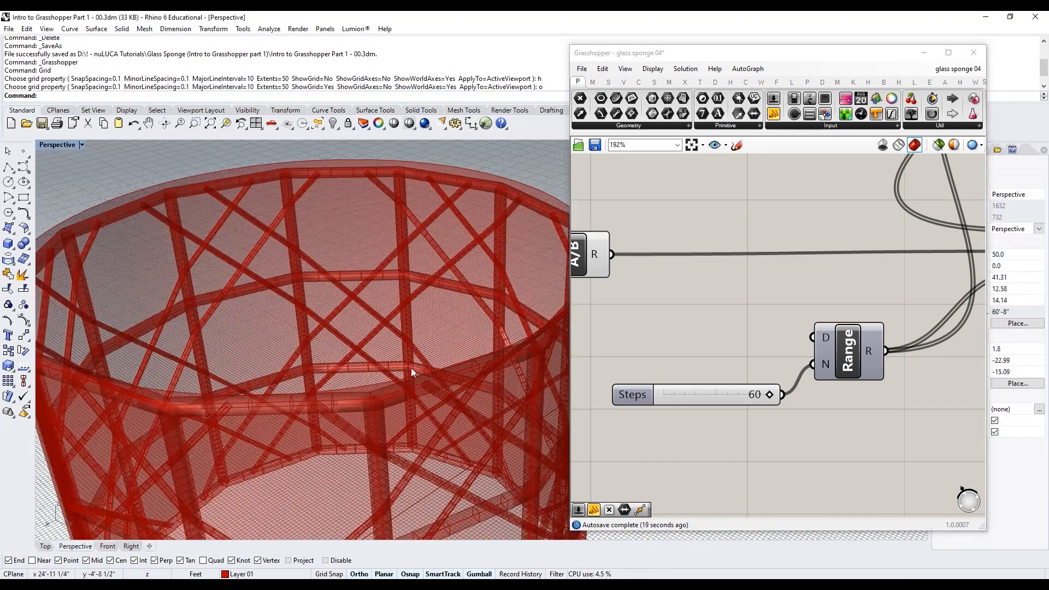
pyautogui.scroll(-5, 361, 268)
pyautogui.scroll(7, 352, 289)
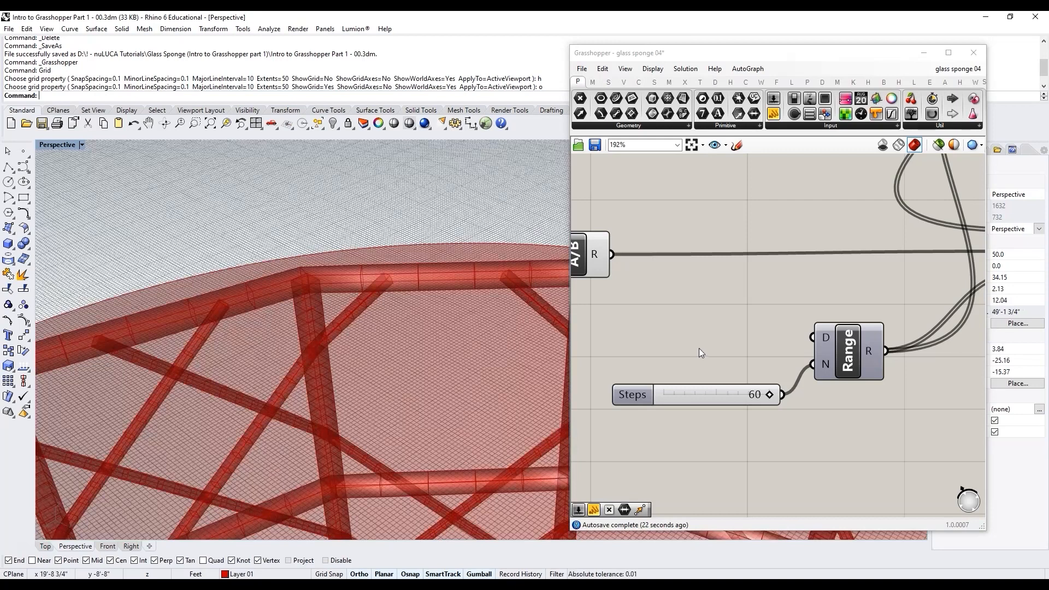
# Step: Add a second Range component beside the upper Parameter Pipe Mesh
pyautogui.scroll(-2, 700, 347)
pyautogui.scroll(-1, 700, 348)
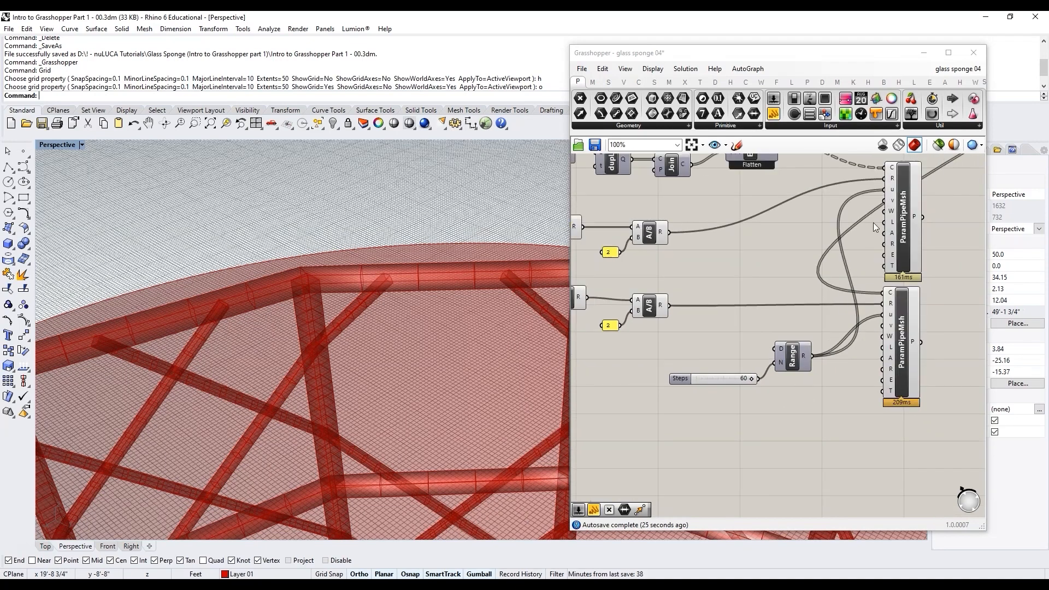
pyautogui.scroll(1, 873, 218)
pyautogui.doubleClick(726, 265)
pyautogui.write('range')
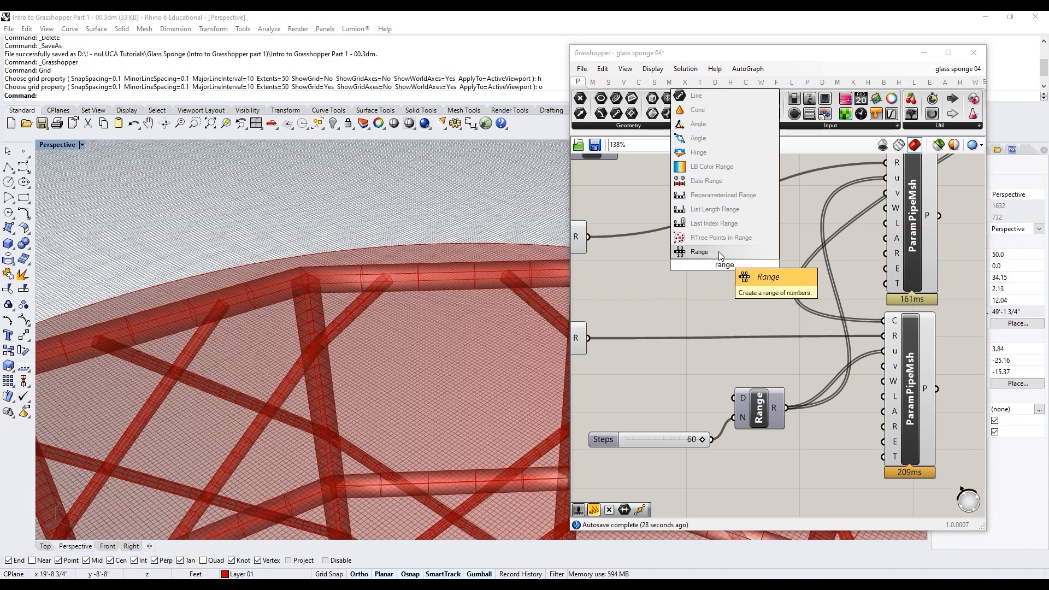
pyautogui.click(719, 253)
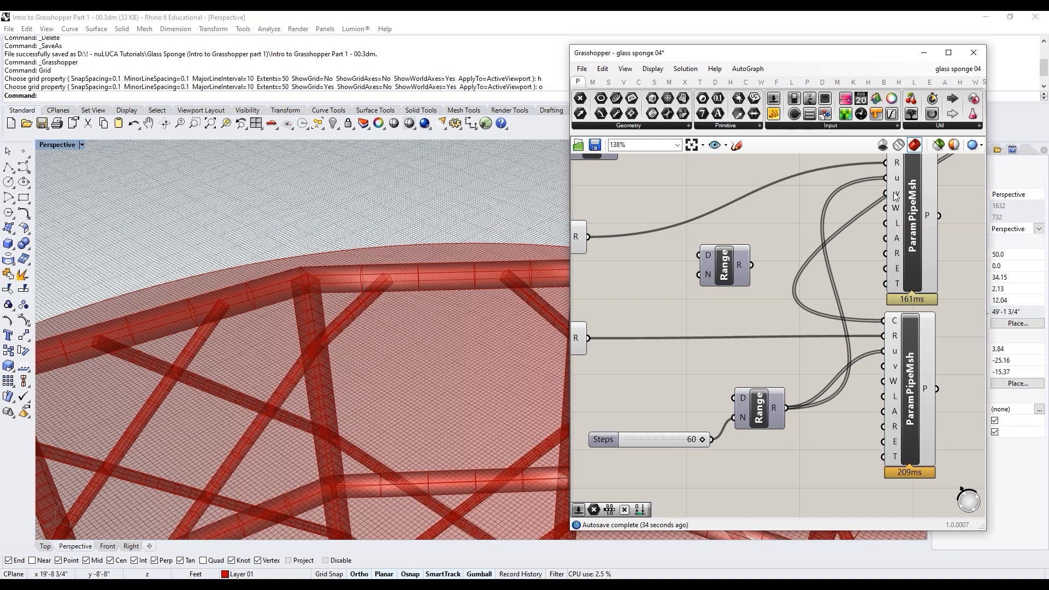
# Step: Feed the new Range a steps slider set to 4 with a maximum of 20, and wire it into both Parameter Pipe Mesh v inputs
pyautogui.moveTo(894, 196)
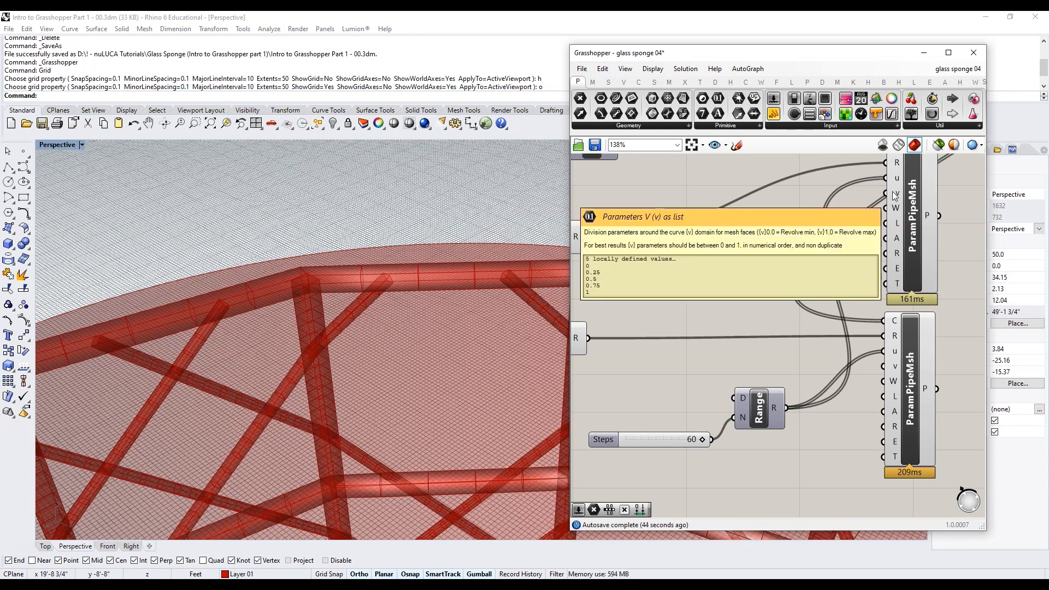
pyautogui.doubleClick(730, 304)
pyautogui.write('4<20')
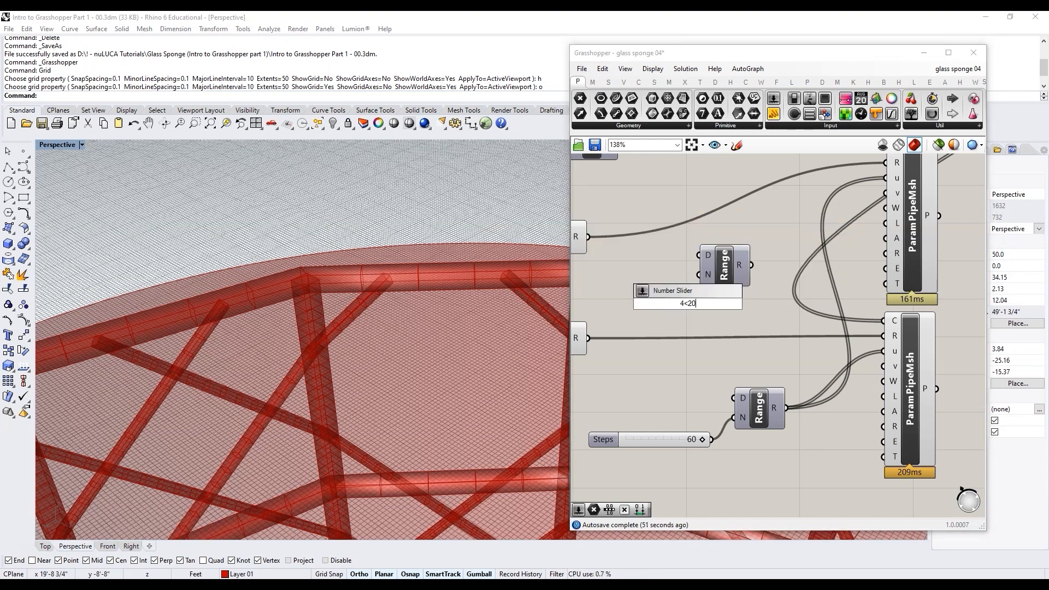
pyautogui.press('Return')
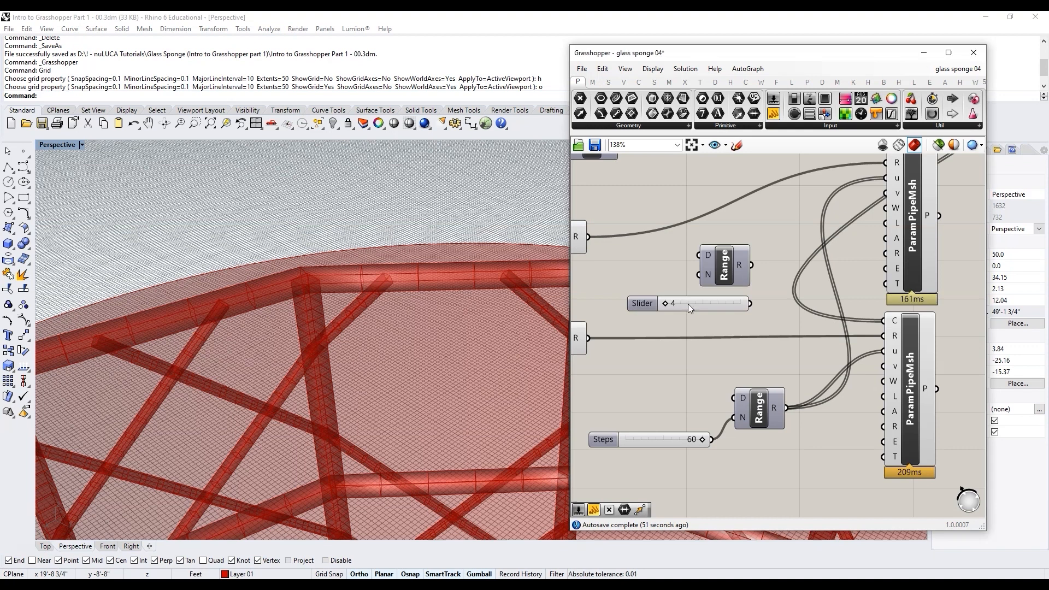
pyautogui.moveTo(730, 282); pyautogui.dragTo(750, 303)
pyautogui.click(644, 306)
pyautogui.moveTo(644, 306); pyautogui.dragTo(627, 280)
pyautogui.moveTo(800, 258); pyautogui.dragTo(885, 194)
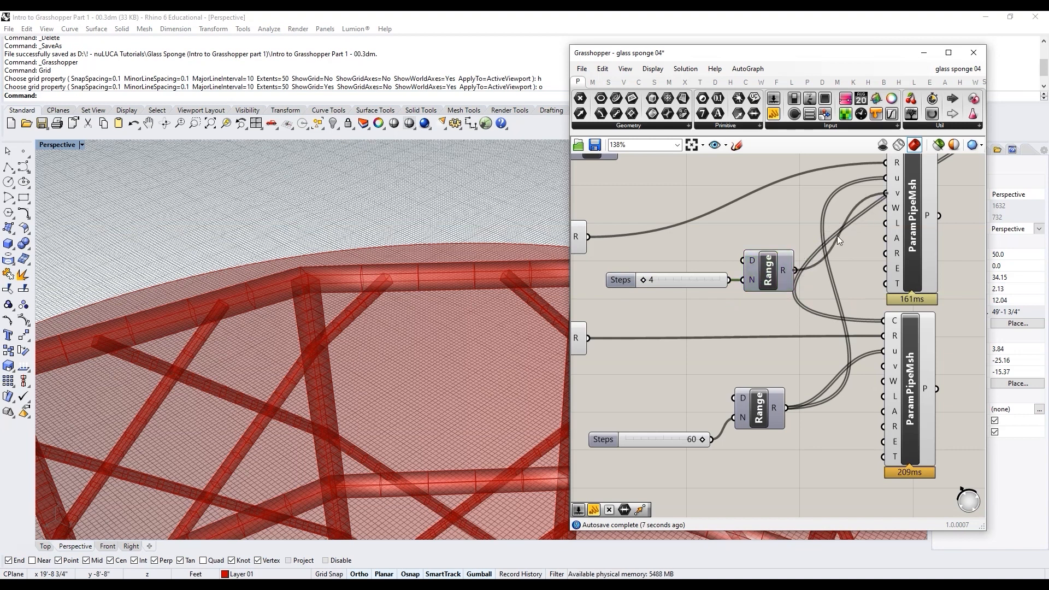
pyautogui.moveTo(796, 270); pyautogui.dragTo(881, 366)
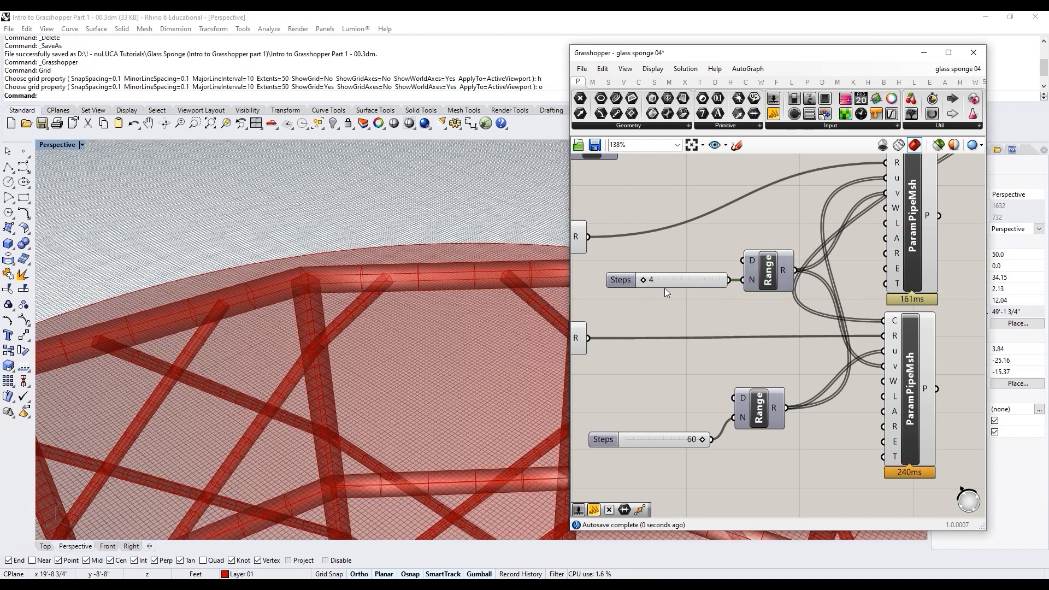
# Step: Set the steps slider of the v Range to 15 and review the roundness of the pipes on the lattice
pyautogui.scroll(2, 665, 287)
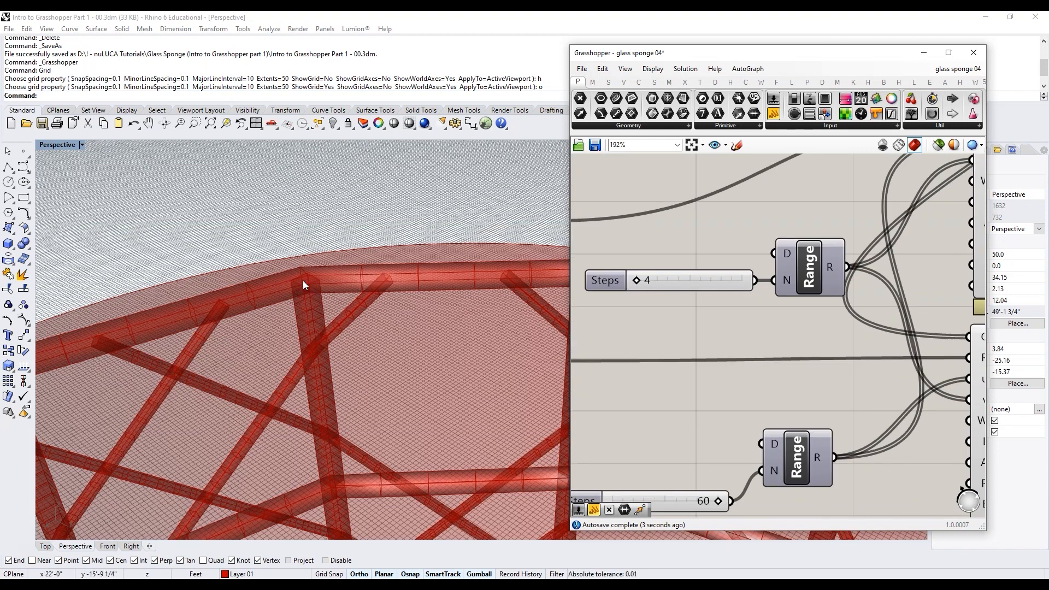
pyautogui.moveTo(635, 280); pyautogui.dragTo(675, 280)
pyautogui.moveTo(696, 285); pyautogui.dragTo(706, 309)
pyautogui.scroll(-9, 338, 277)
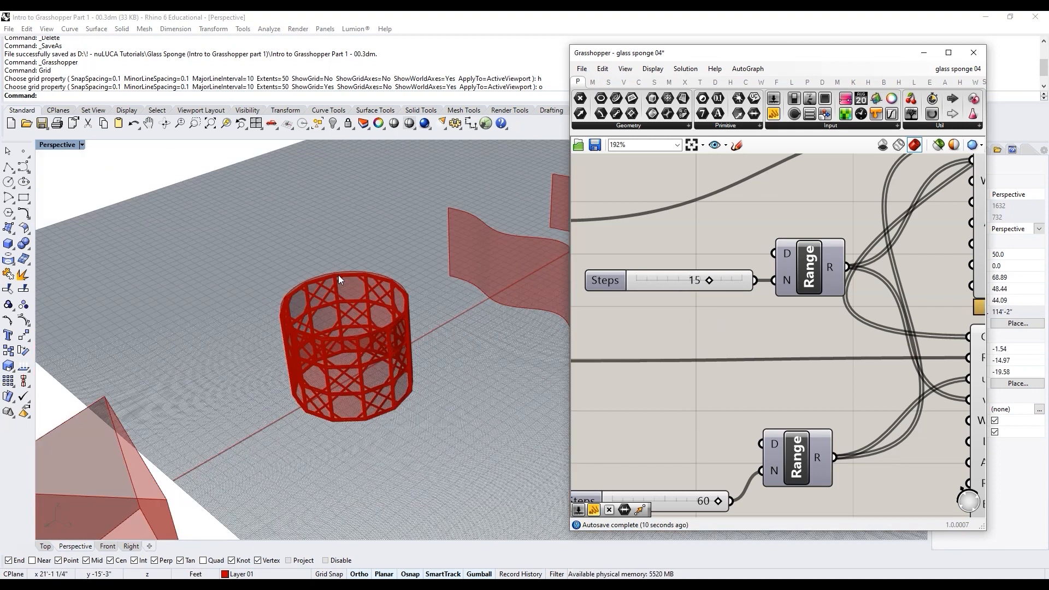
pyautogui.scroll(5, 343, 279)
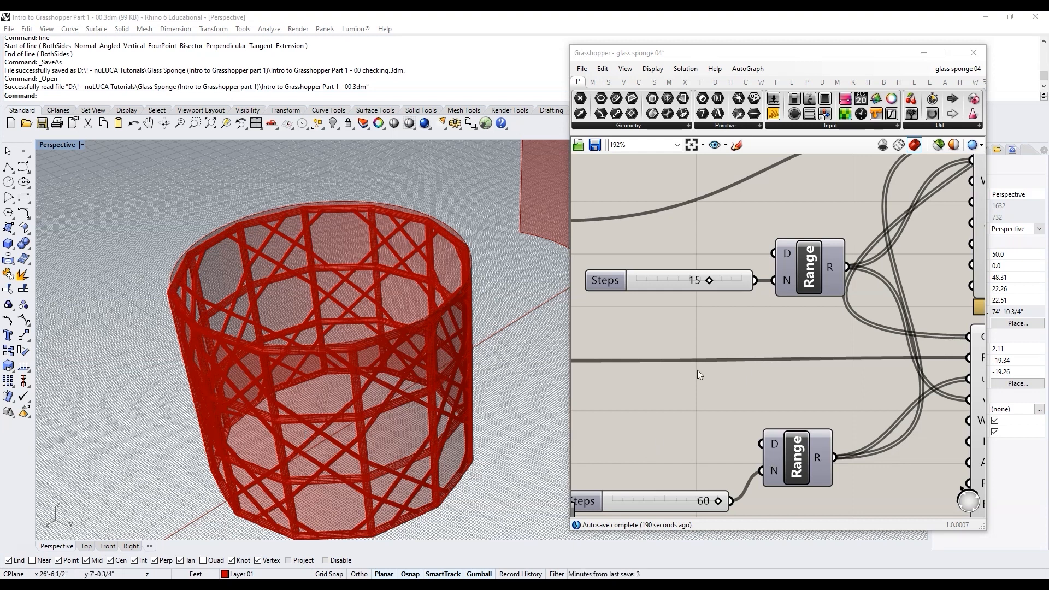
# Step: Launch Rhino 7 from the system search
pyautogui.press('super')
pyautogui.write('rhi')
pyautogui.click(78, 363)
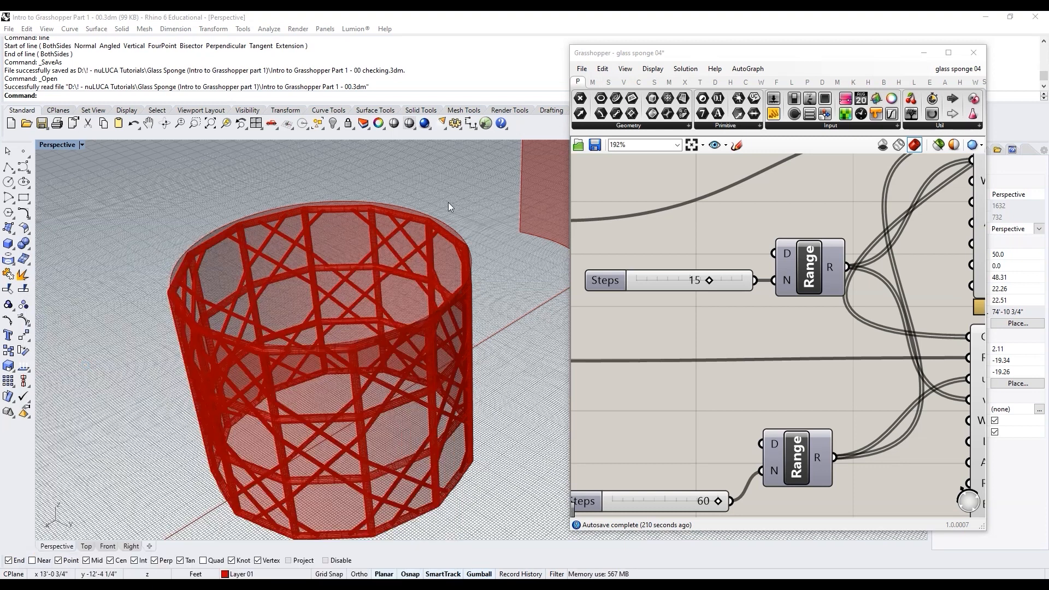
# Step: Save the Grasshopper definition and the Rhino 6 model, and close both Grasshopper and Rhino 6
pyautogui.click(582, 69)
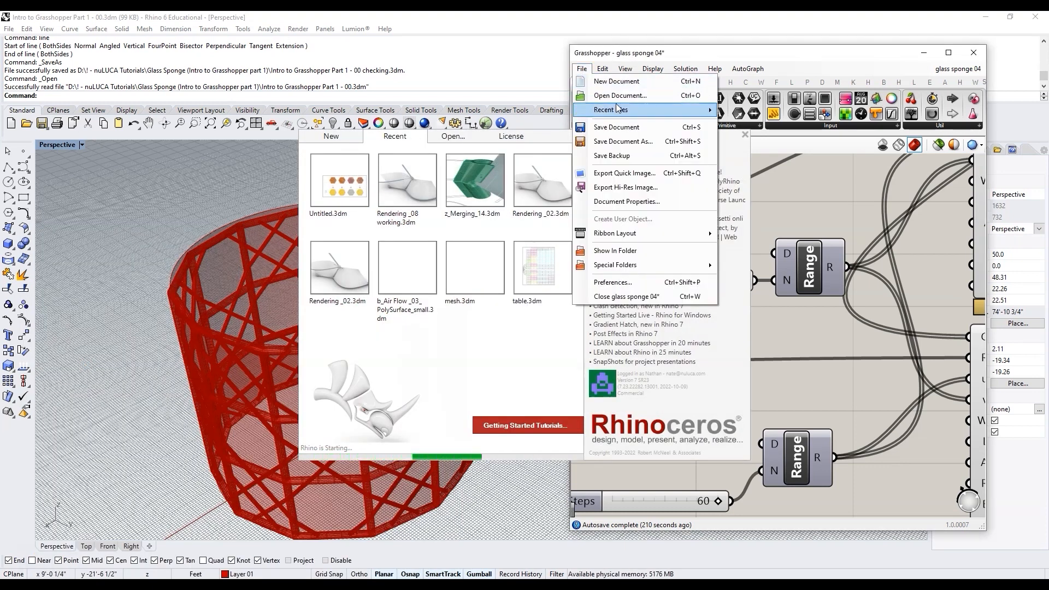
pyautogui.click(616, 127)
pyautogui.click(9, 29)
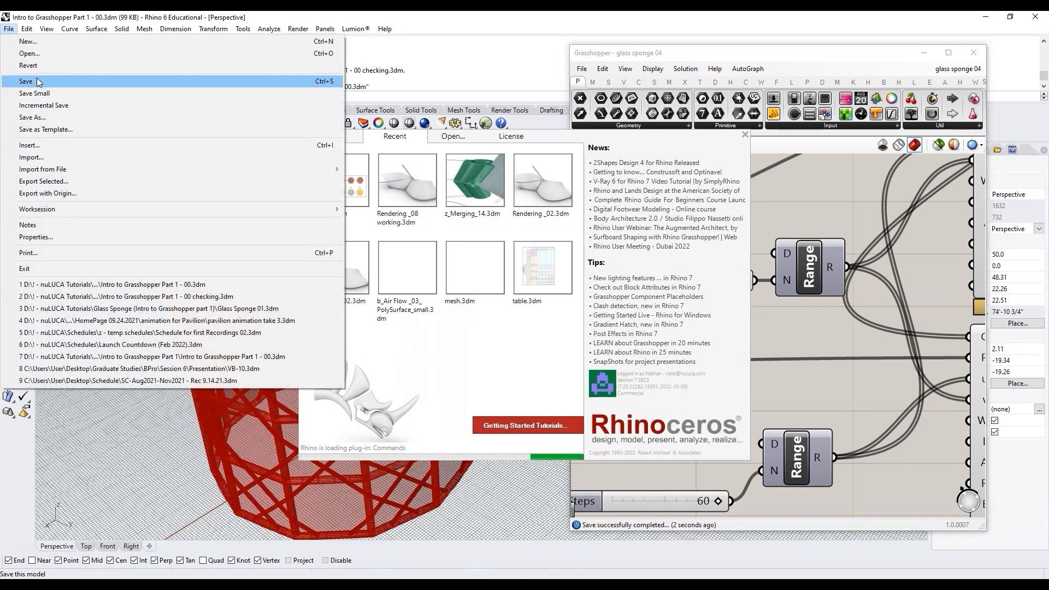
pyautogui.click(33, 82)
pyautogui.click(974, 53)
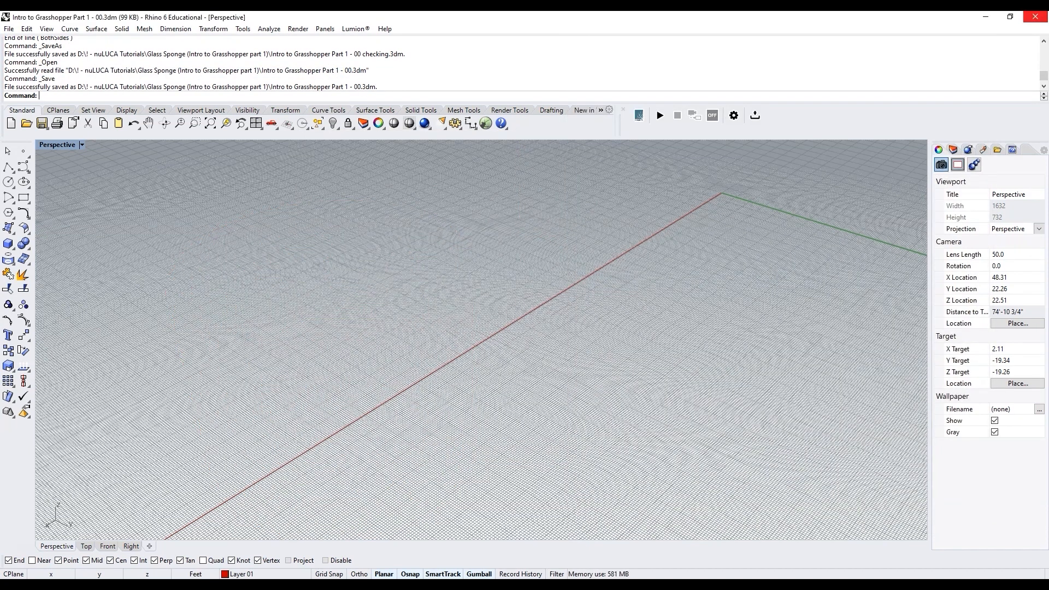
pyautogui.click(1036, 17)
pyautogui.click(616, 363)
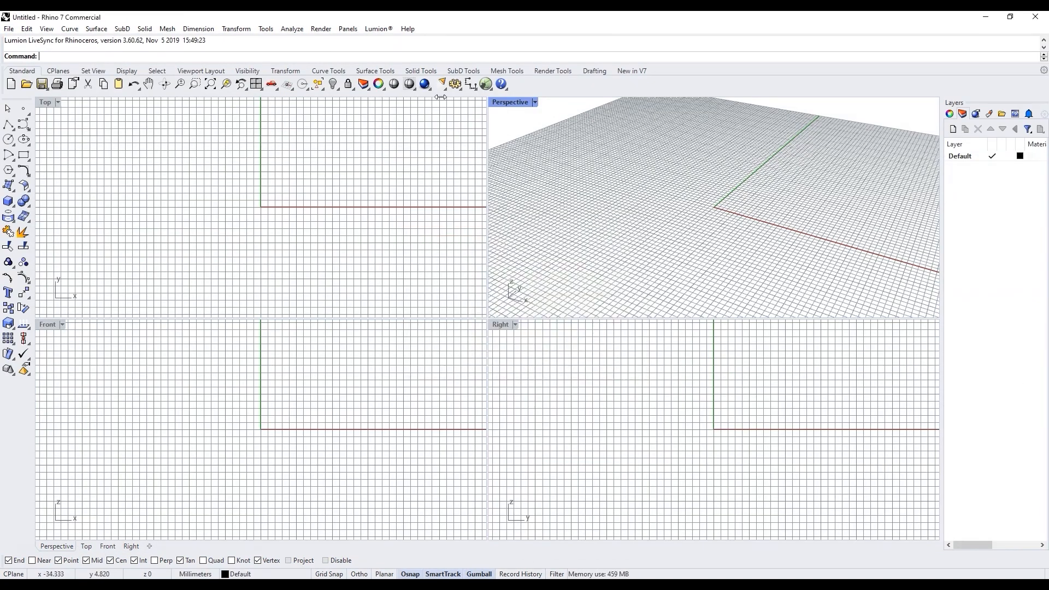
# Step: Start Grasshopper in Rhino 7 and open the glass sponge 04 definition
pyautogui.click(485, 84)
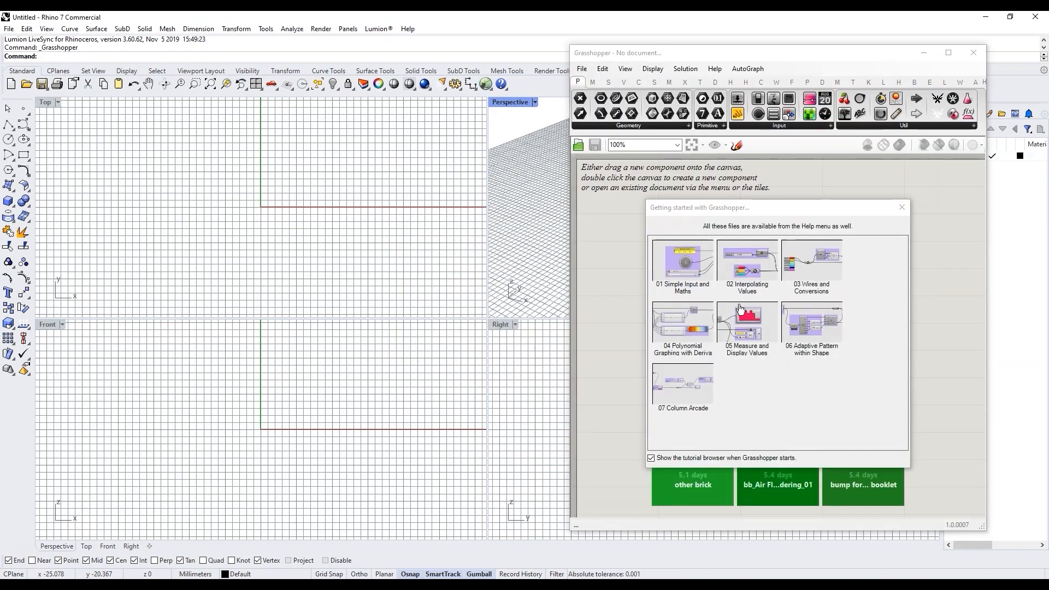
pyautogui.click(584, 67)
pyautogui.click(606, 94)
pyautogui.doubleClick(832, 304)
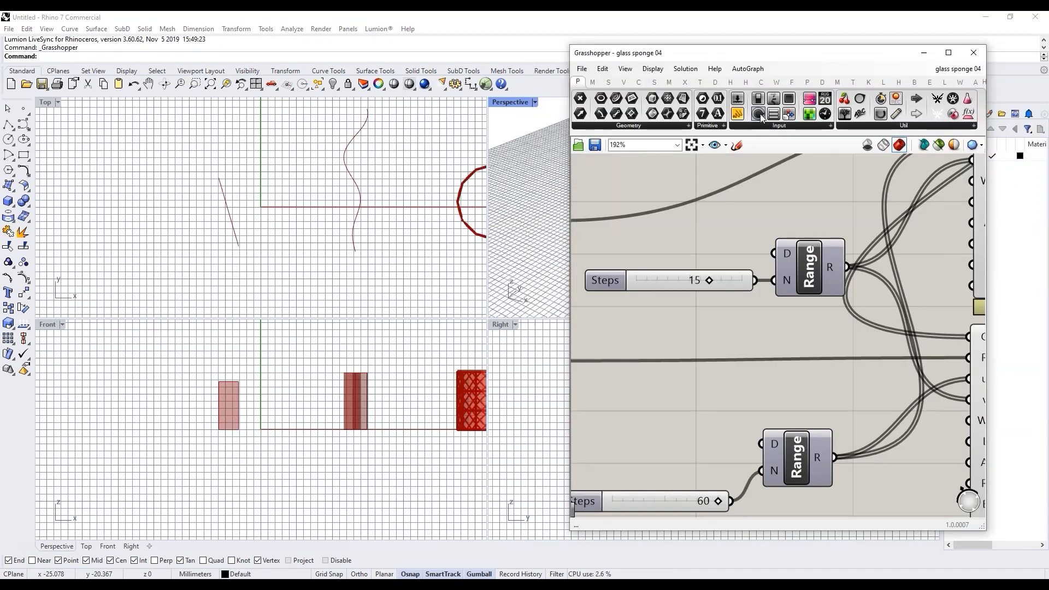
# Step: Maximize the Perspective viewport and frame the cylindrical piped lattice
pyautogui.doubleClick(509, 102)
pyautogui.scroll(-3, 299, 286)
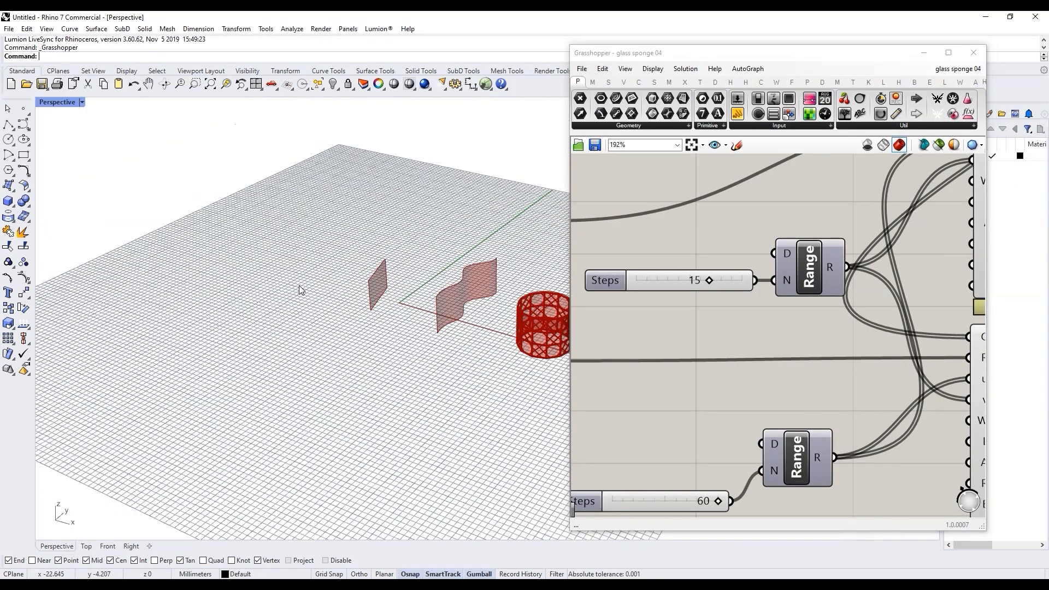
pyautogui.scroll(8, 421, 304)
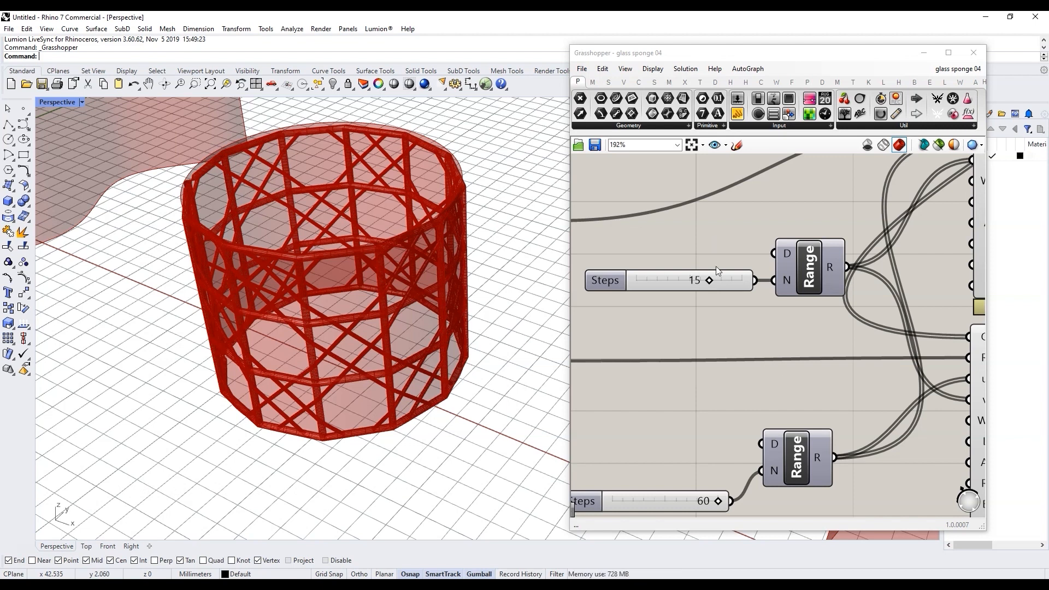
# Step: Highlight the output of both Parameter Pipe Mesh components to examine their geometry in the viewport
pyautogui.scroll(-5, 675, 273)
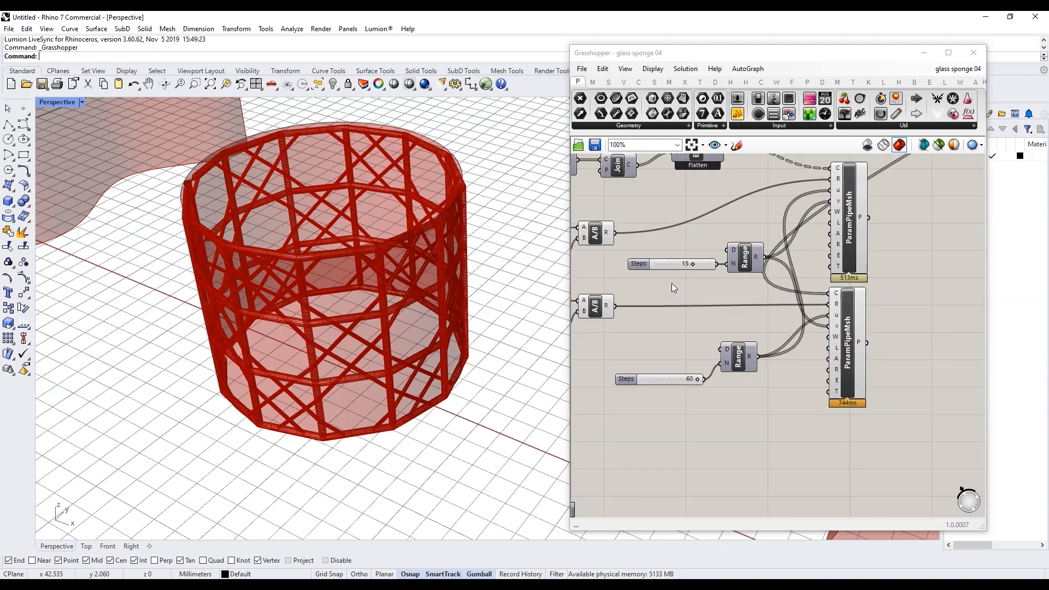
pyautogui.scroll(-1, 707, 313)
pyautogui.scroll(3, 864, 288)
pyautogui.moveTo(824, 351); pyautogui.dragTo(721, 258)
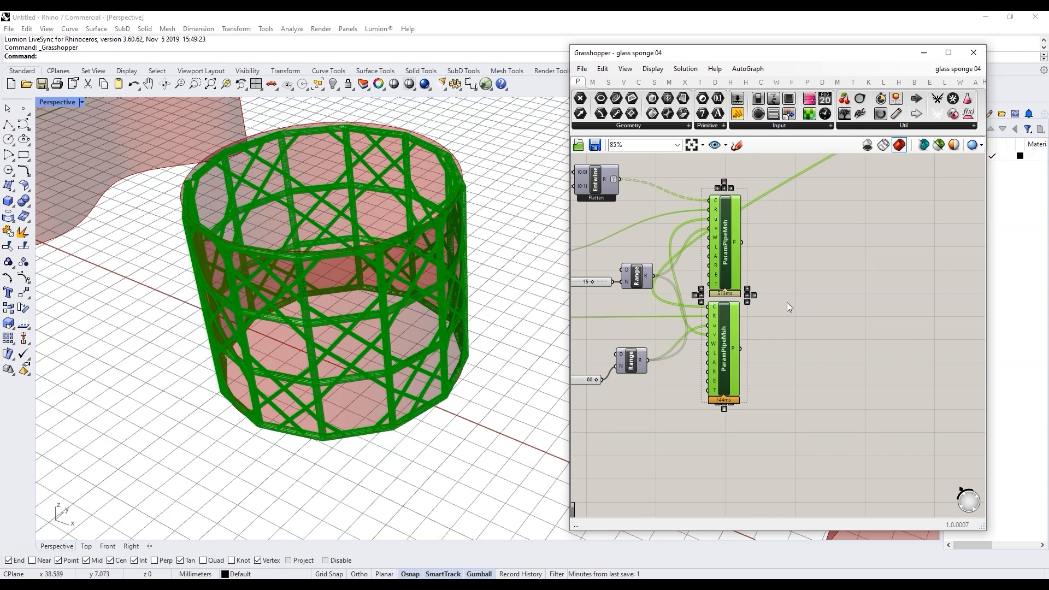
pyautogui.click(787, 305)
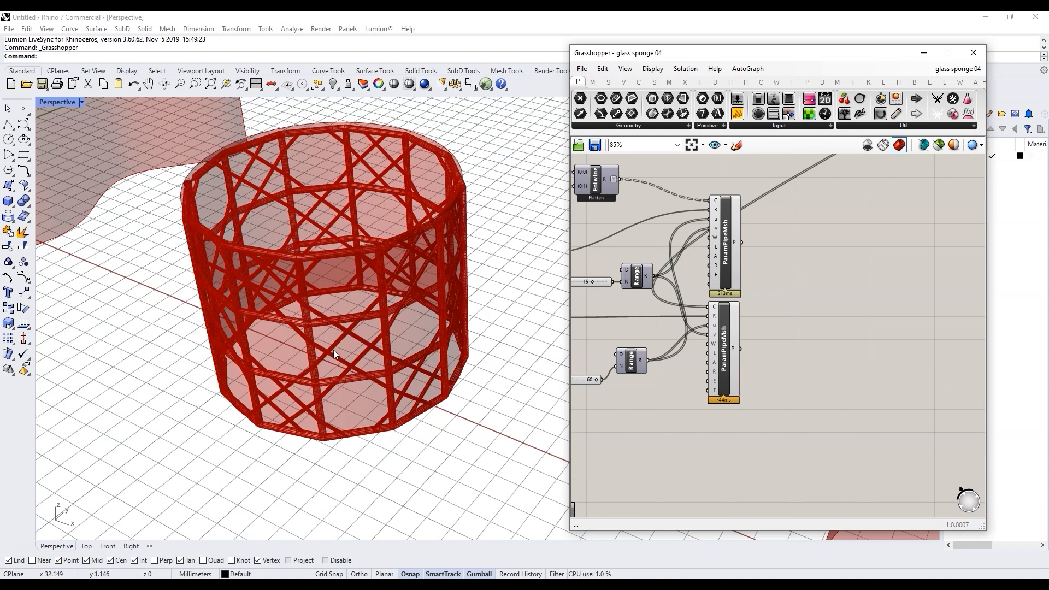
# Step: Turn off the mesh edge display in the Grasshopper preview of the piped lattice
pyautogui.scroll(4, 322, 351)
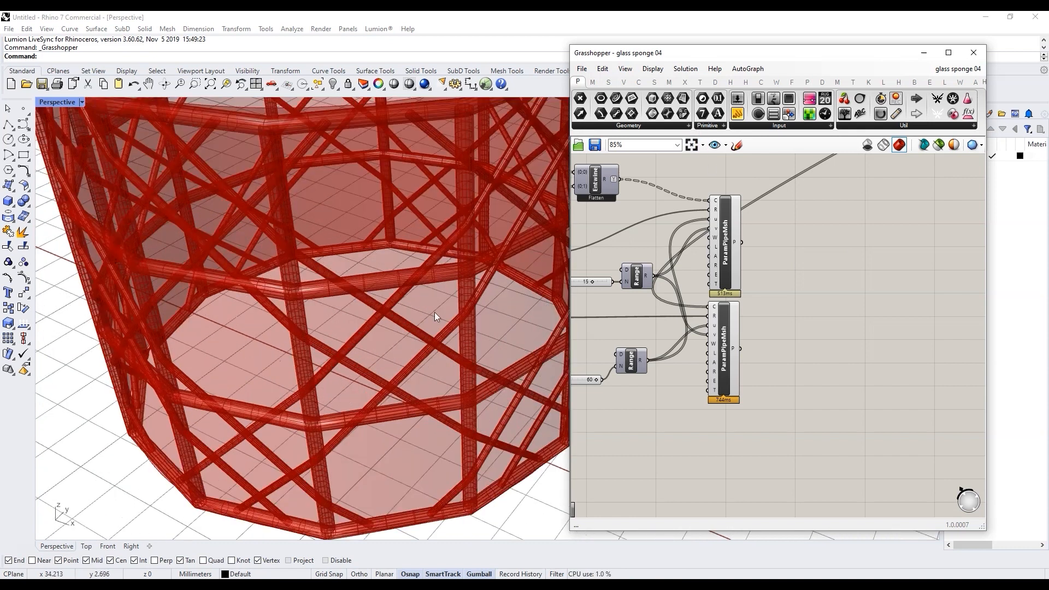
pyautogui.scroll(-5, 355, 372)
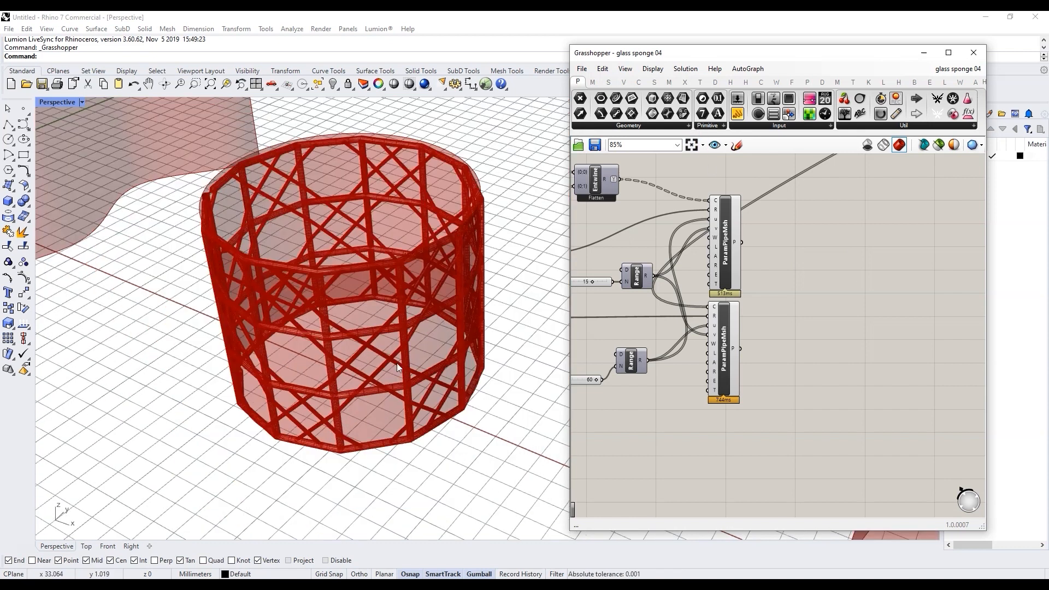
pyautogui.click(653, 69)
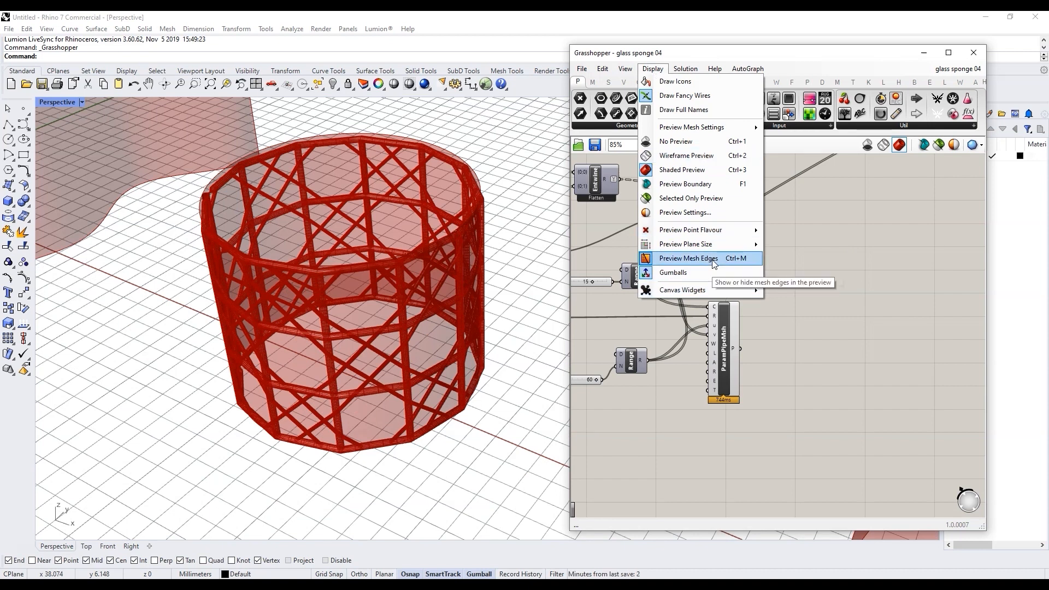
pyautogui.click(689, 258)
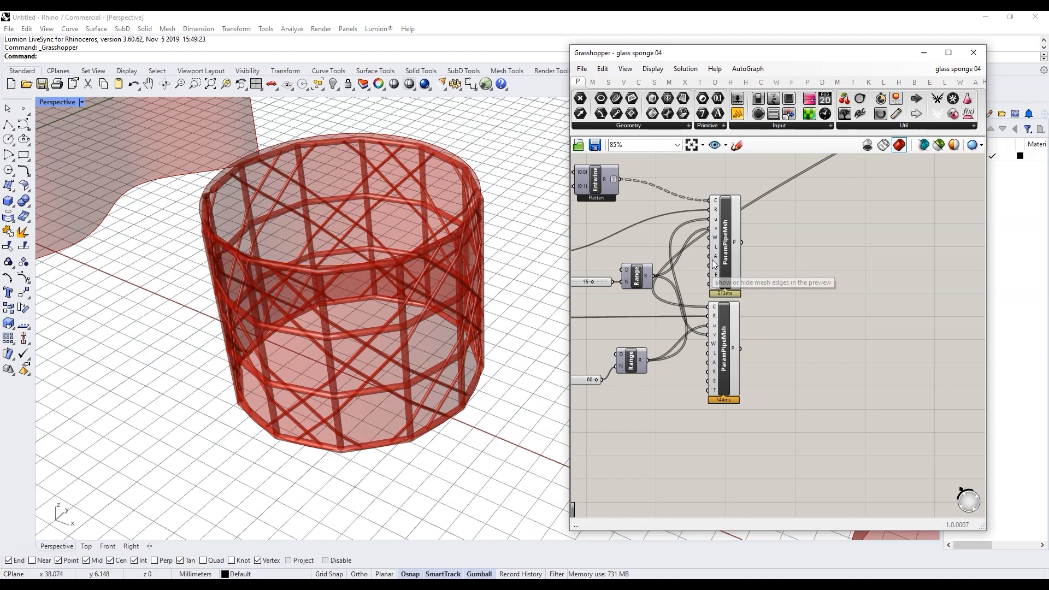
# Step: Set the Steps slider feeding the lower Range component to 55
pyautogui.moveTo(328, 235); pyautogui.dragTo(218, 274, button='right')
pyautogui.scroll(5, 218, 274)
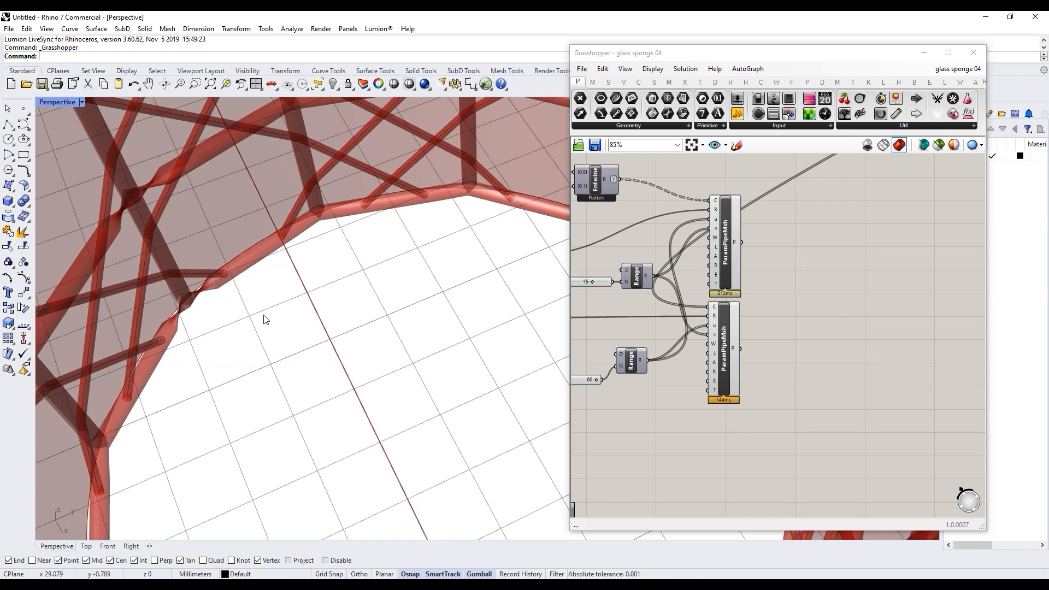
pyautogui.scroll(-5, 263, 316)
pyautogui.scroll(4, 177, 235)
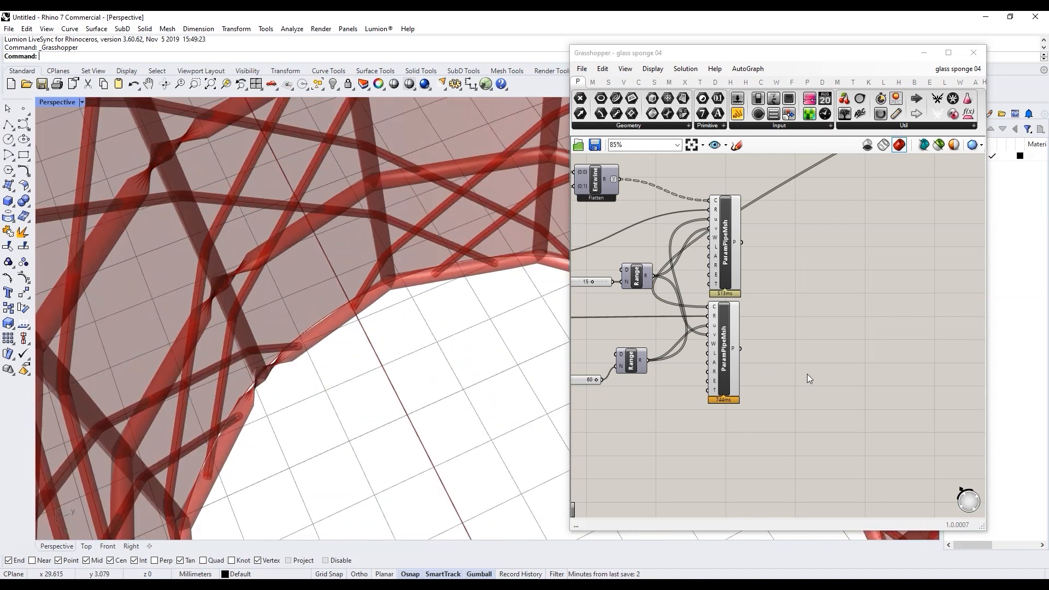
pyautogui.scroll(3, 662, 382)
pyautogui.moveTo(680, 372); pyautogui.dragTo(673, 372)
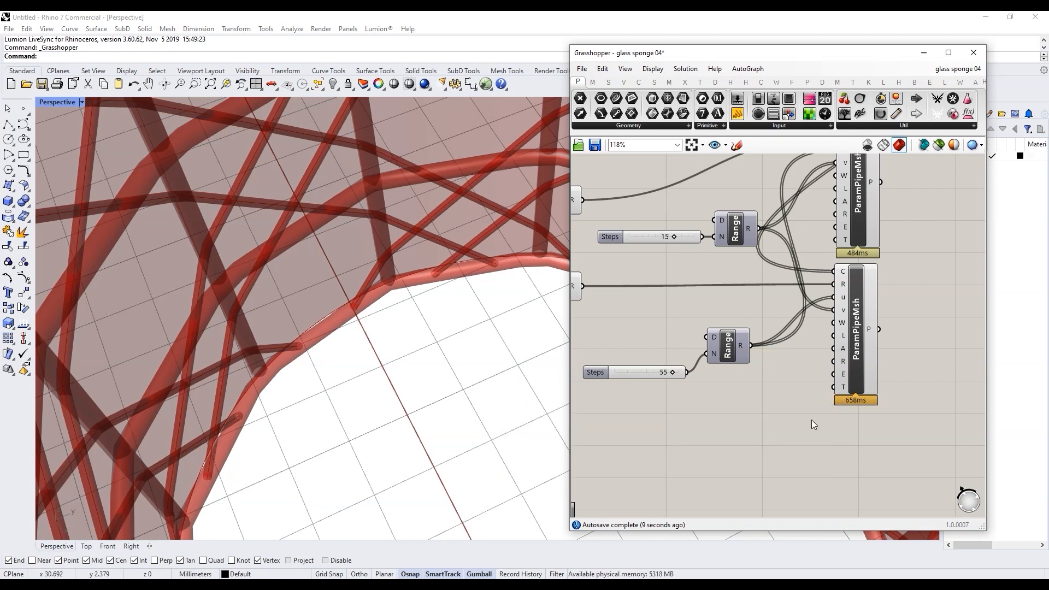
# Step: Examine the cylindrical lattice's horizontal rings and pipe joints from several angles for twisting
pyautogui.scroll(-9, 258, 337)
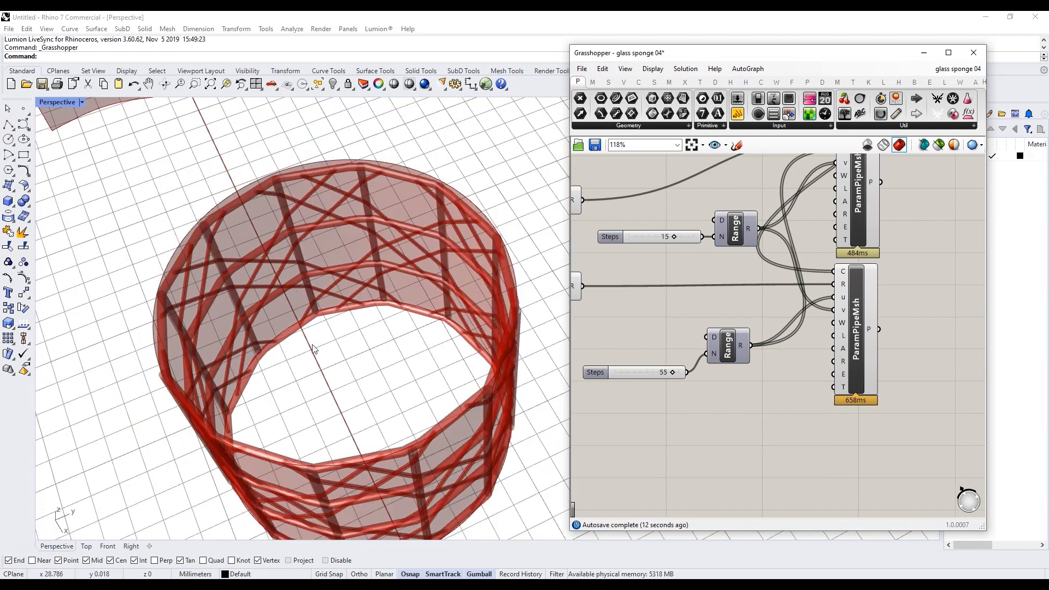
pyautogui.moveTo(314, 348); pyautogui.dragTo(323, 306, button='right')
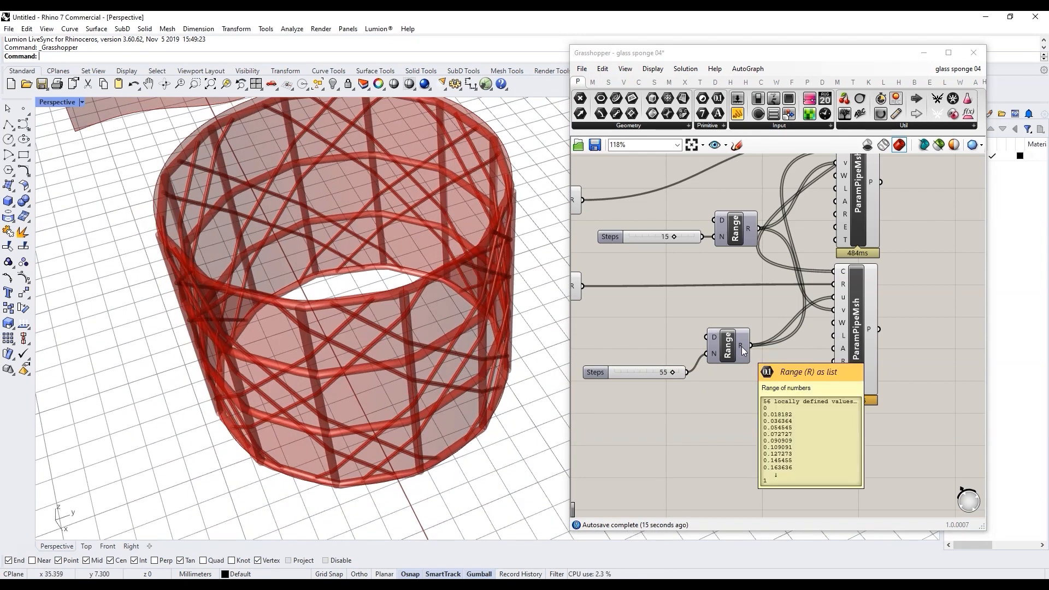
pyautogui.scroll(-6, 257, 310)
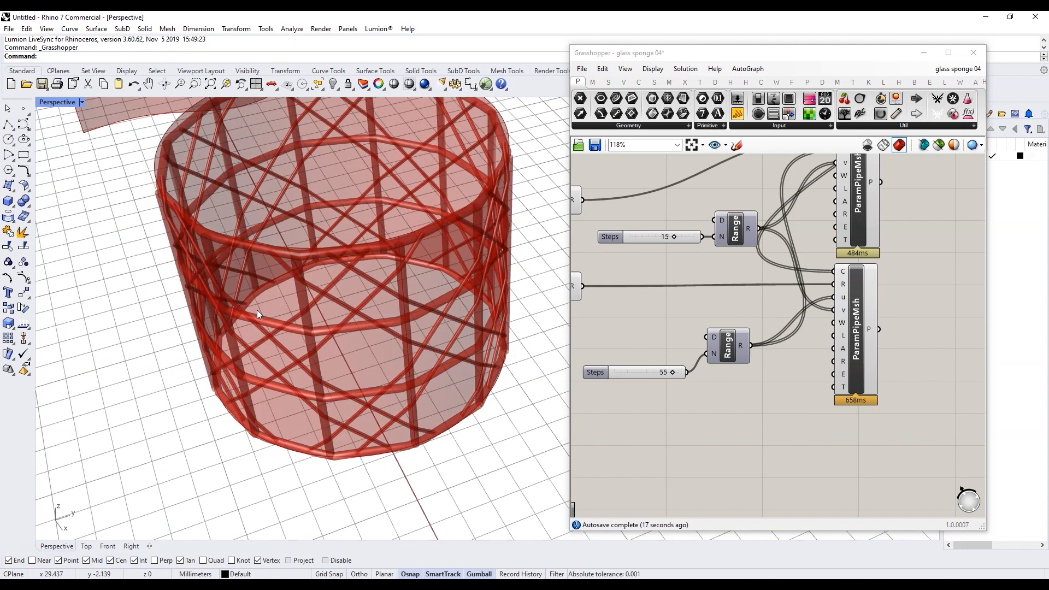
pyautogui.scroll(8, 317, 237)
pyautogui.scroll(6, 317, 237)
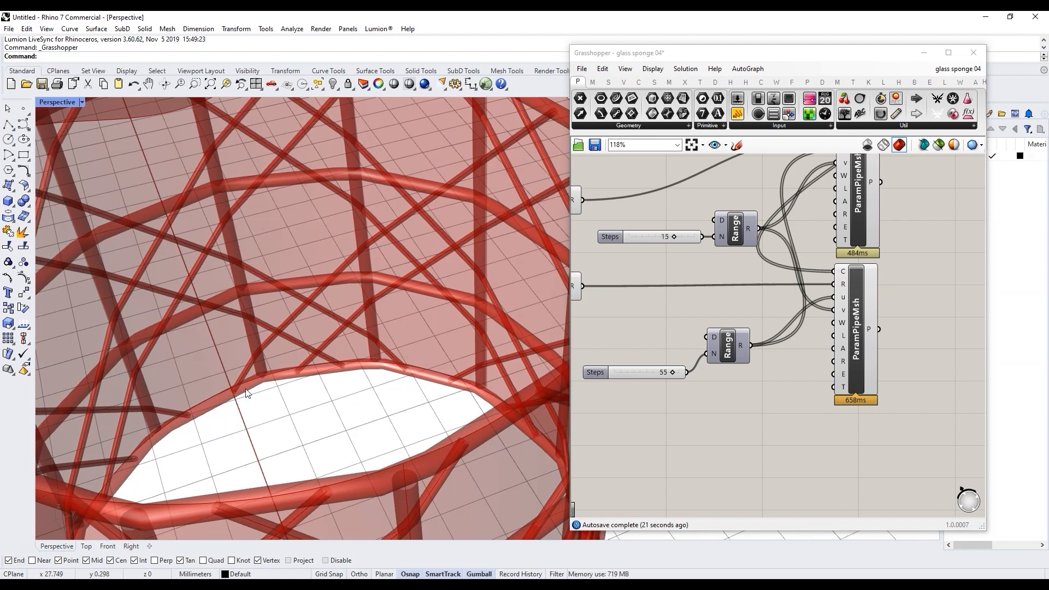
pyautogui.scroll(-5, 284, 370)
pyautogui.moveTo(285, 371); pyautogui.dragTo(304, 338, button='right')
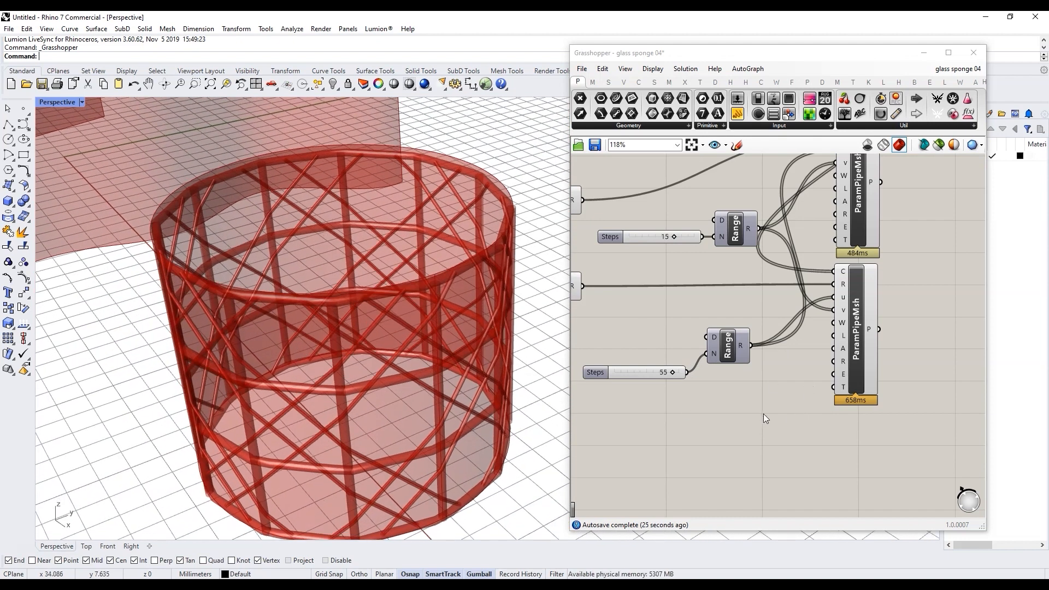
pyautogui.scroll(-3, 510, 348)
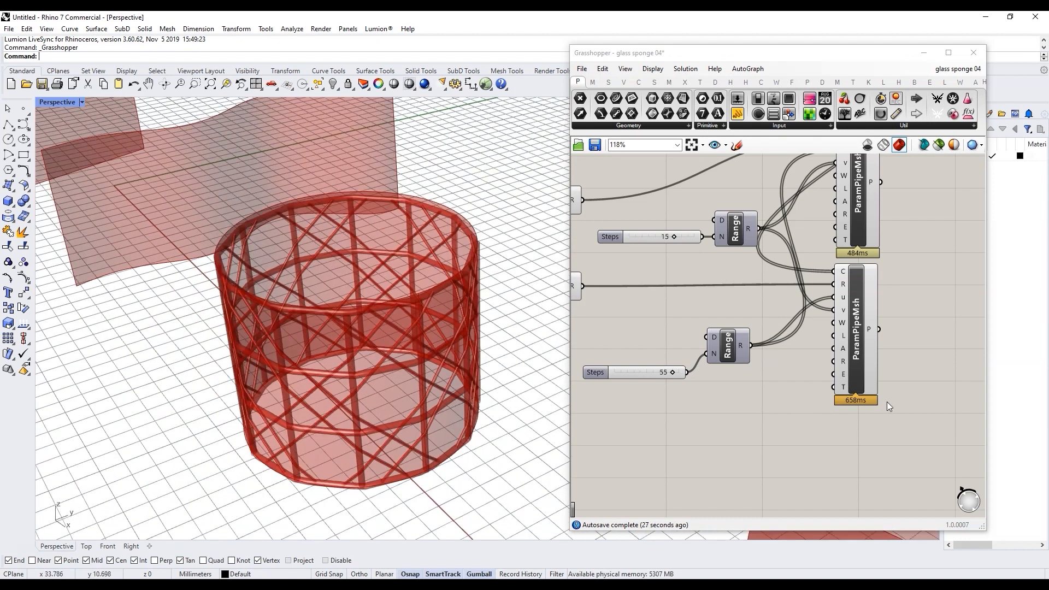
# Step: Add a Brep parameter and place it between the edge-finding group and the get rows (int) group
pyautogui.scroll(-5, 887, 401)
pyautogui.scroll(6, 845, 376)
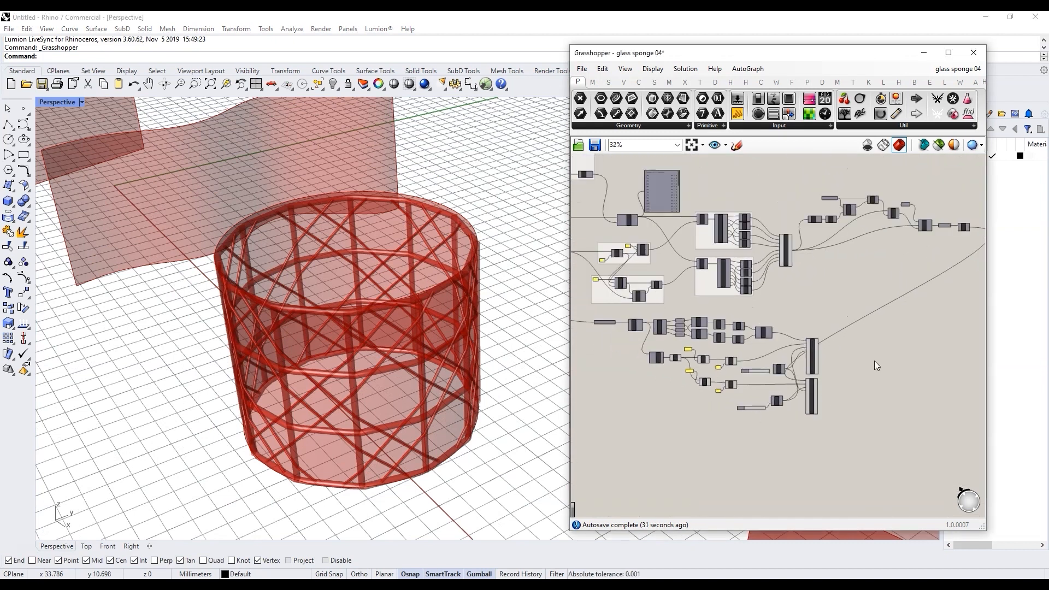
pyautogui.doubleClick(768, 249)
pyautogui.write('brep')
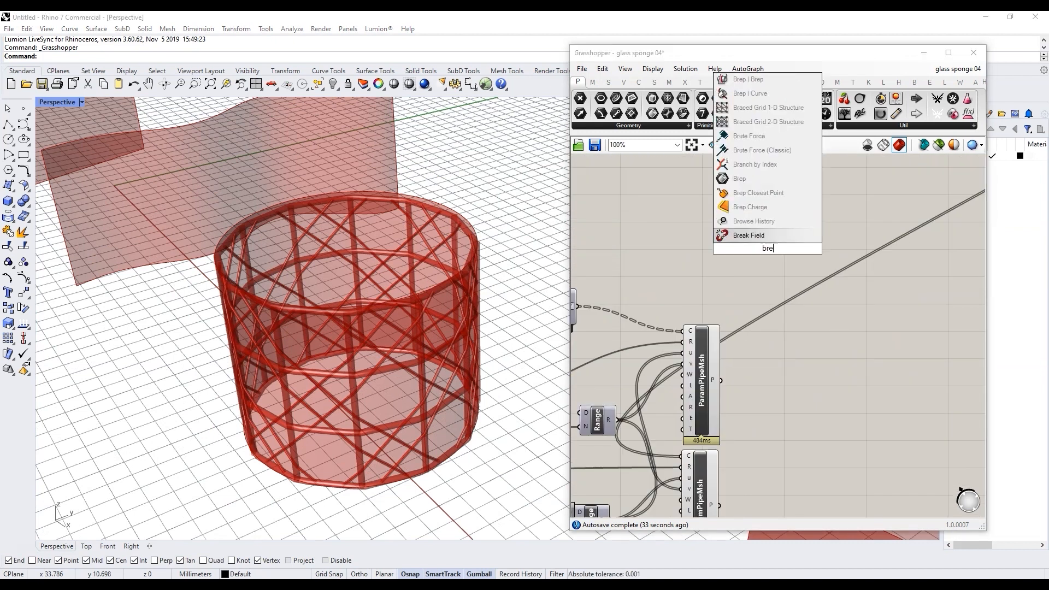
pyautogui.click(762, 232)
pyautogui.moveTo(773, 248); pyautogui.dragTo(897, 316)
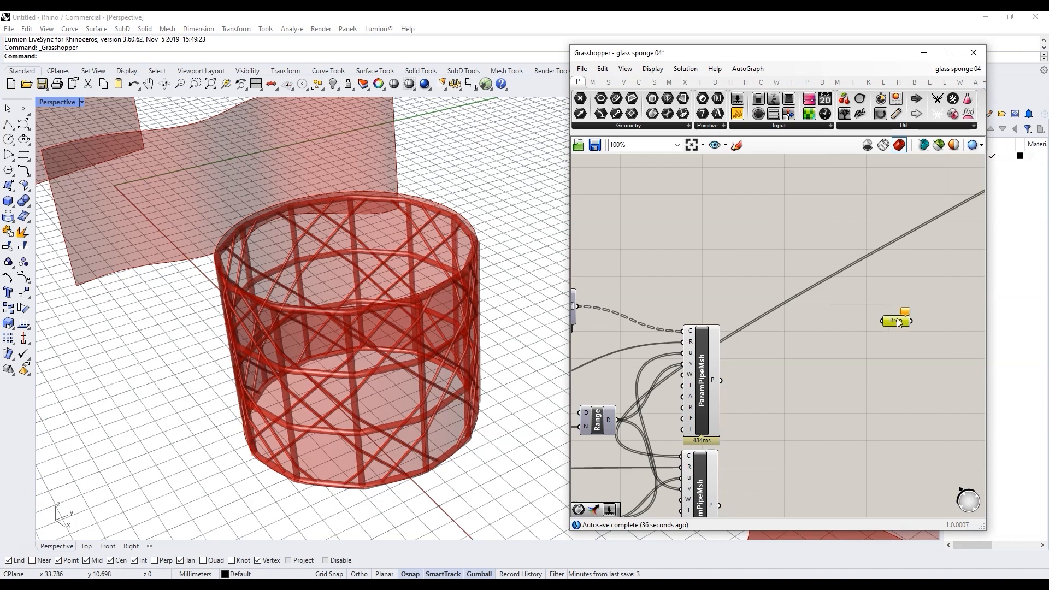
pyautogui.scroll(-8, 909, 329)
pyautogui.scroll(9, 808, 362)
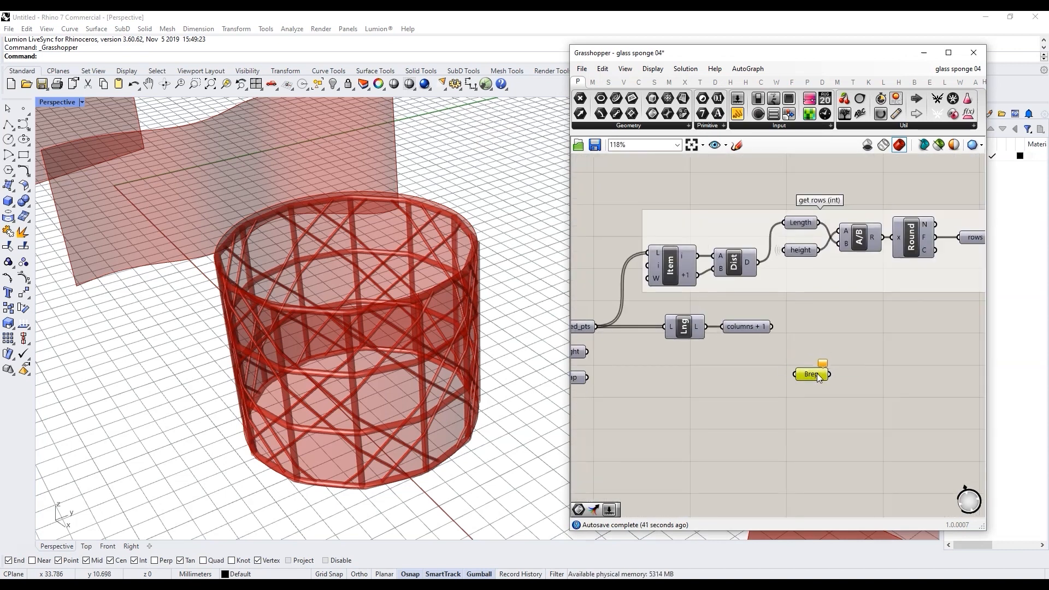
pyautogui.scroll(-4, 802, 391)
pyautogui.moveTo(803, 389); pyautogui.dragTo(754, 280)
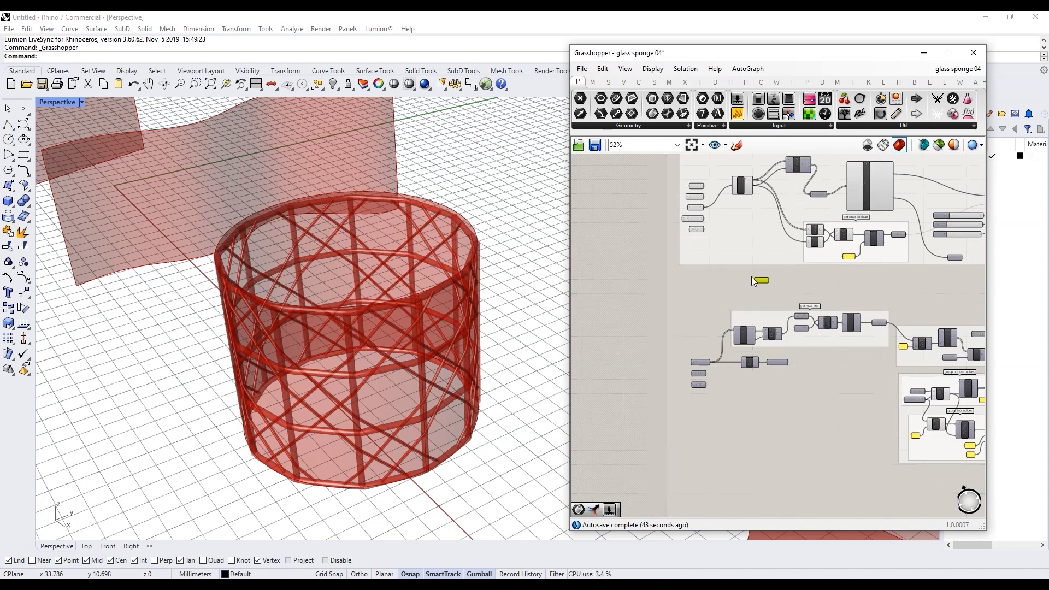
# Step: Hide the previews of the flat_srf, curved_srf, circle_srf, triangular_srf and ref_srf parameters
pyautogui.scroll(3, 721, 211)
pyautogui.moveTo(705, 182); pyautogui.dragTo(707, 242, button='right')
pyautogui.moveTo(698, 402); pyautogui.dragTo(612, 174)
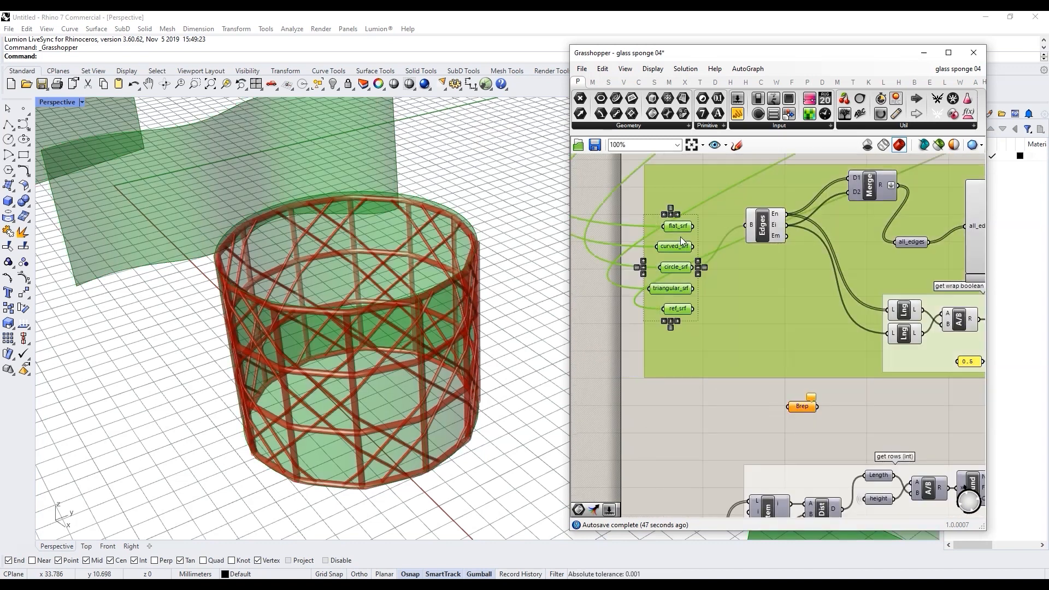
pyautogui.middleClick(681, 237)
pyautogui.click(709, 199)
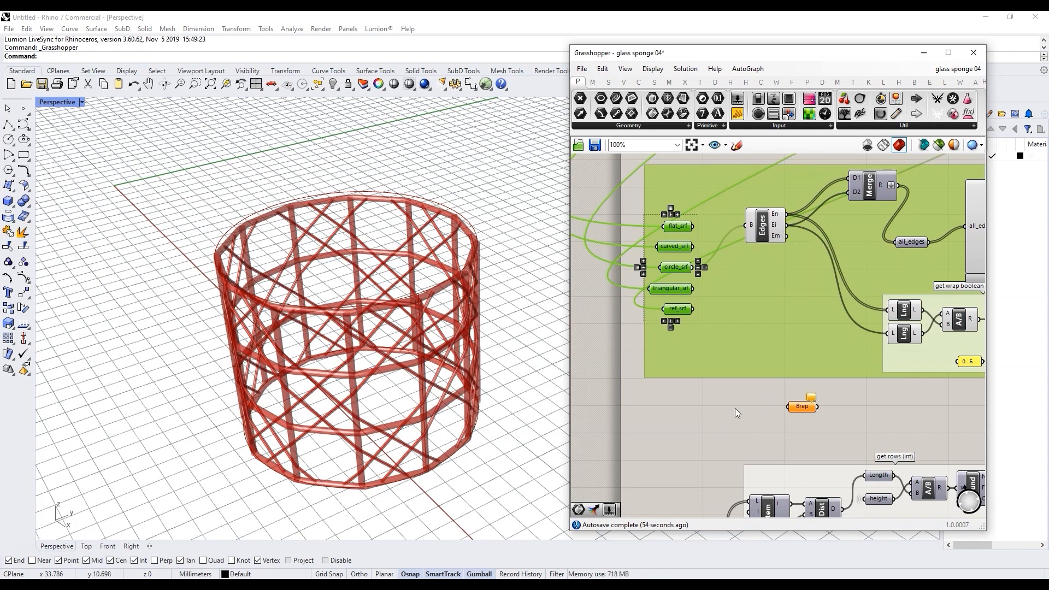
# Step: Add a Merge component and a List Item component beside the new Brep parameter
pyautogui.doubleClick(719, 402)
pyautogui.write('merge')
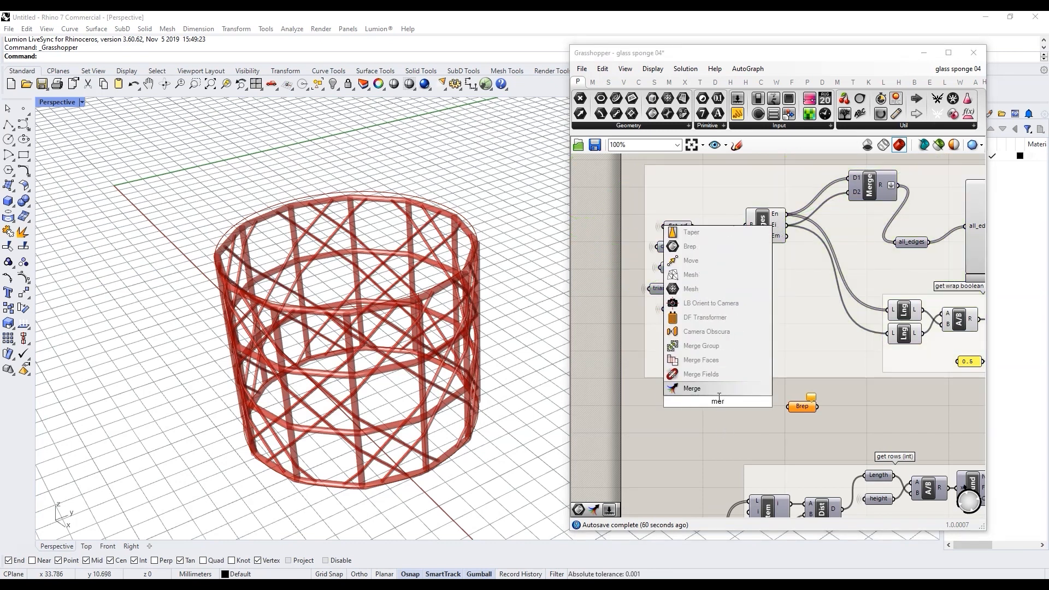
pyautogui.press('Return')
pyautogui.doubleClick(655, 421)
pyautogui.write('list')
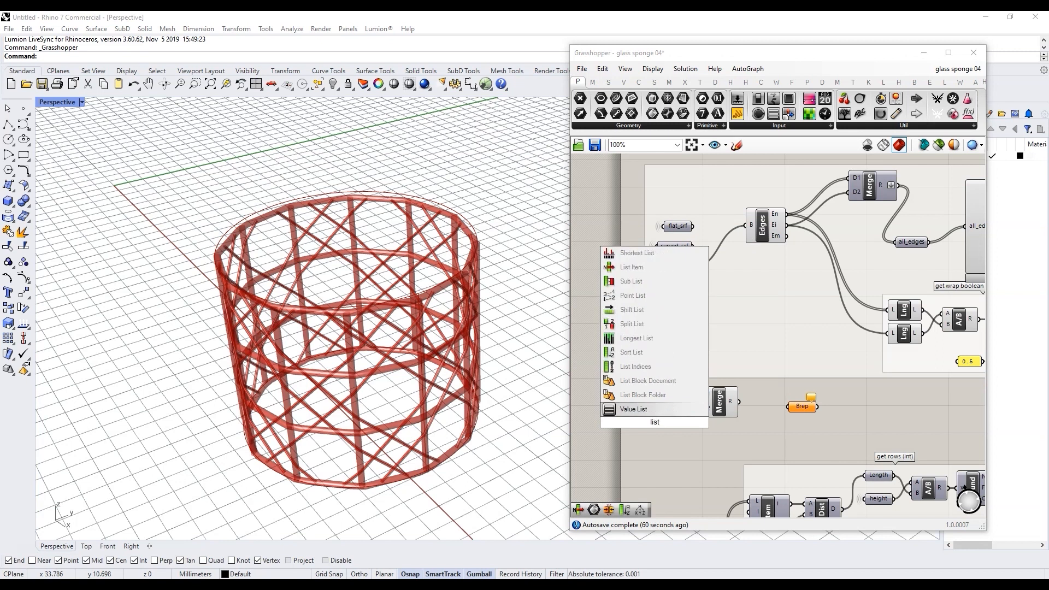
pyautogui.click(632, 267)
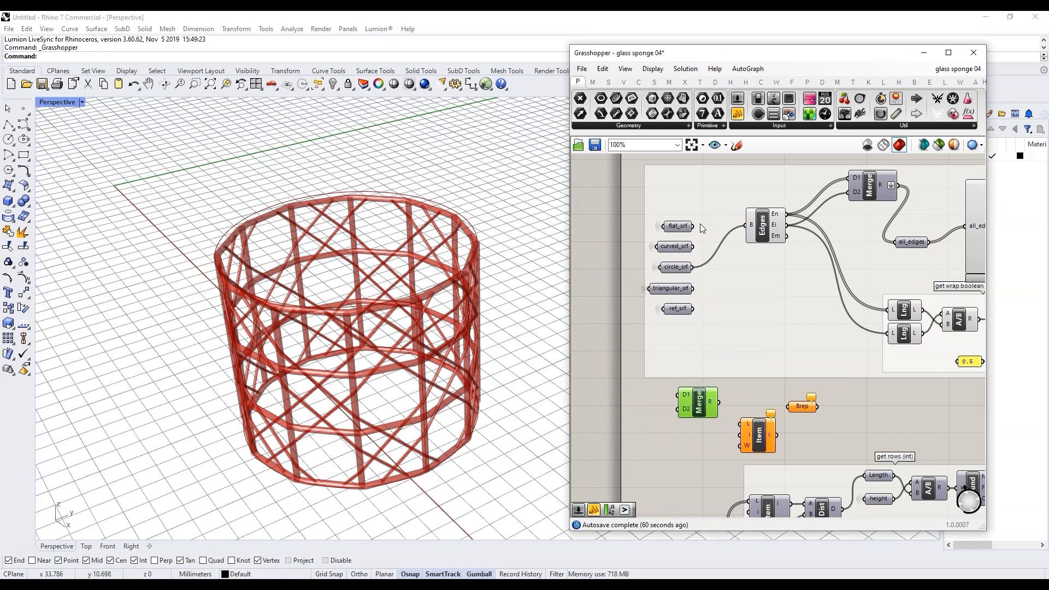
# Step: Connect flat_srf, curved_srf, circle_srf, triangular_srf and ref_srf in order to Merge inputs D1 to D5
pyautogui.moveTo(693, 225); pyautogui.dragTo(678, 395)
pyautogui.moveTo(692, 246); pyautogui.dragTo(672, 412)
pyautogui.moveTo(692, 267); pyautogui.dragTo(677, 414)
pyautogui.moveTo(693, 288); pyautogui.dragTo(671, 418)
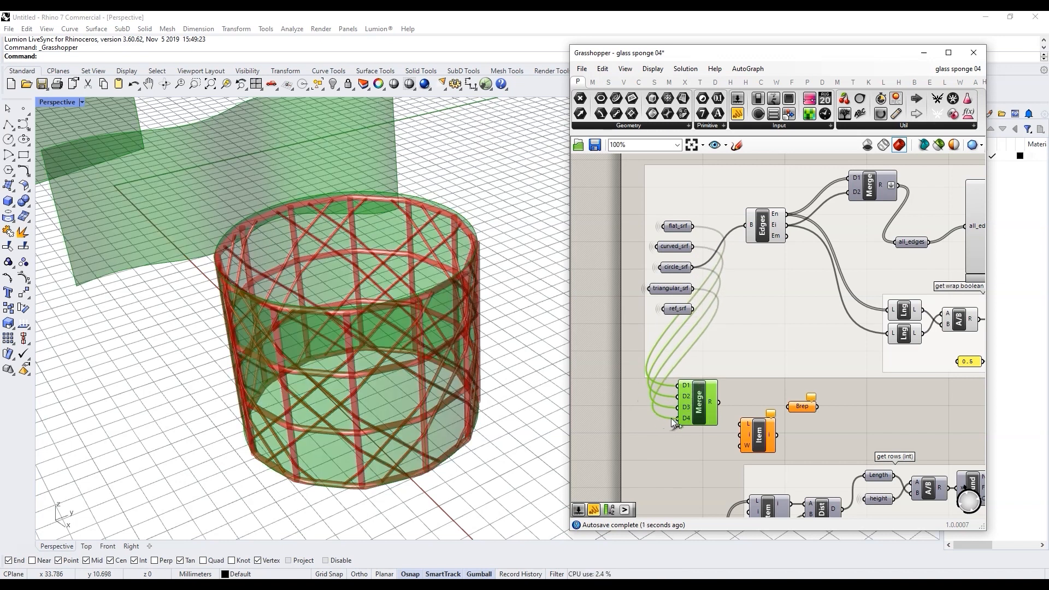
pyautogui.moveTo(693, 309); pyautogui.dragTo(677, 429)
# Step: Flatten the Merge output, wire it through List Item into the Brep parameter, and hide the Merge and List Item previews
pyautogui.scroll(3, 720, 442)
pyautogui.moveTo(713, 366); pyautogui.dragTo(786, 390)
pyautogui.rightClick(706, 367)
pyautogui.click(737, 427)
pyautogui.moveTo(801, 434); pyautogui.dragTo(717, 386)
pyautogui.hotkey('ctrl', 'q')
pyautogui.scroll(-3, 796, 397)
pyautogui.moveTo(833, 386); pyautogui.dragTo(845, 398)
pyautogui.scroll(-2, 835, 372)
# Step: Add an integer slider from 0 to 4 and connect it to the List Item index input
pyautogui.doubleClick(737, 419)
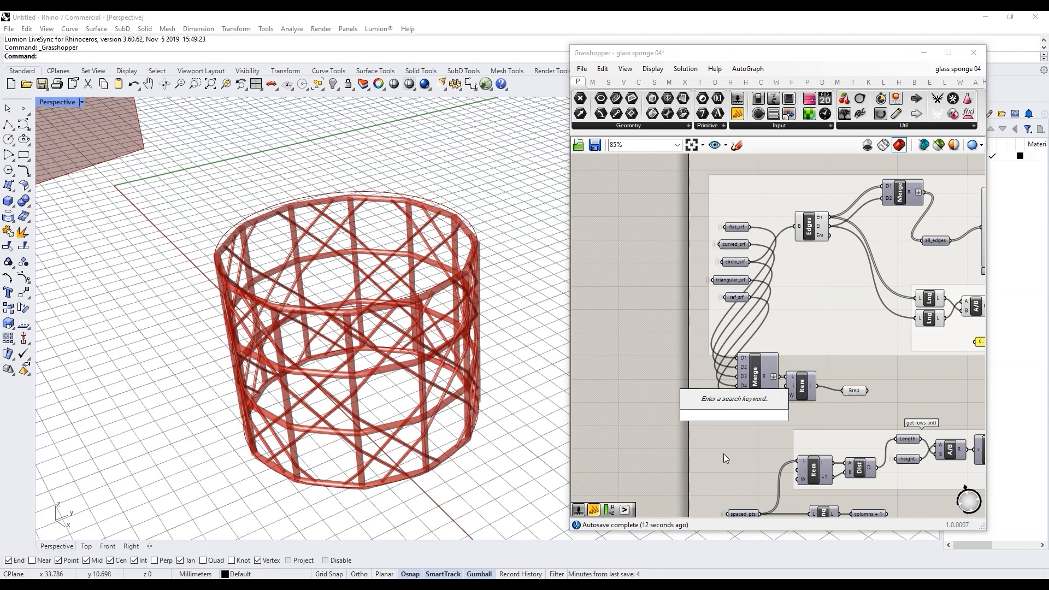
pyautogui.write('0<4')
pyautogui.press('Return')
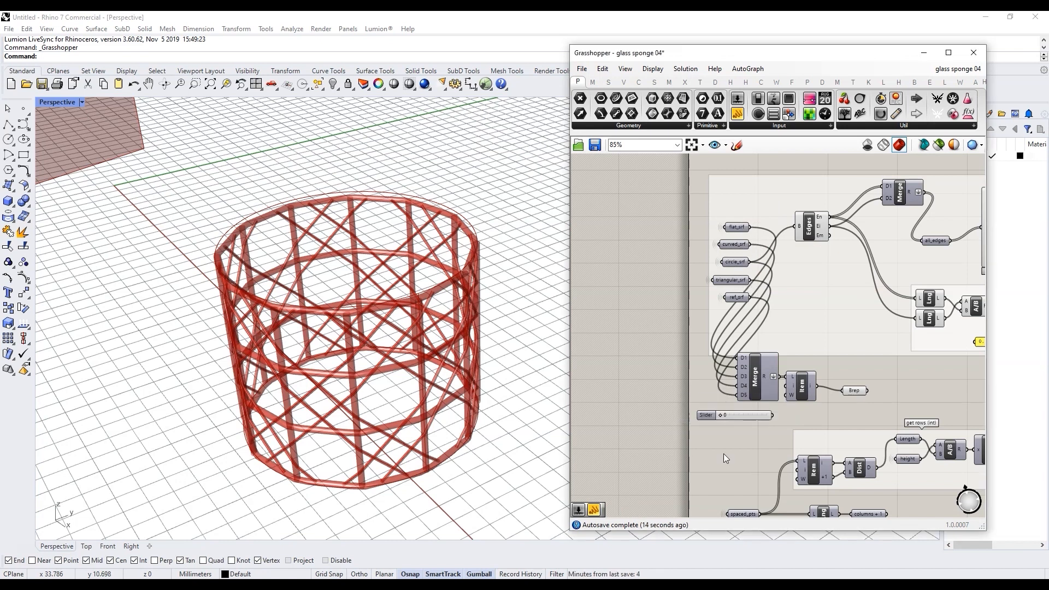
pyautogui.scroll(3, 743, 426)
pyautogui.moveTo(800, 405); pyautogui.dragTo(838, 346)
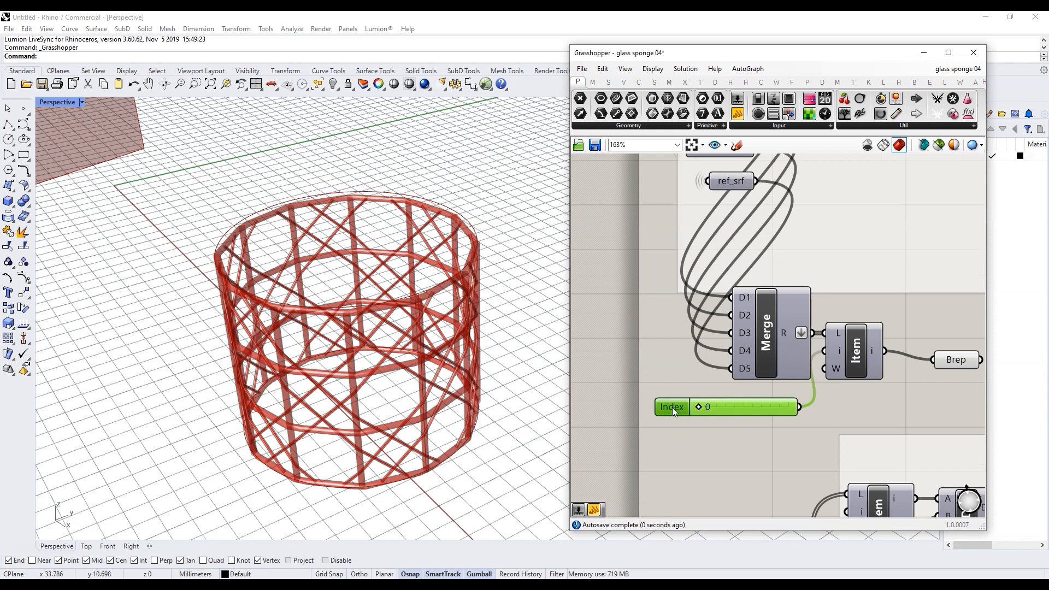
pyautogui.moveTo(672, 407); pyautogui.dragTo(651, 415)
pyautogui.scroll(-2, 724, 386)
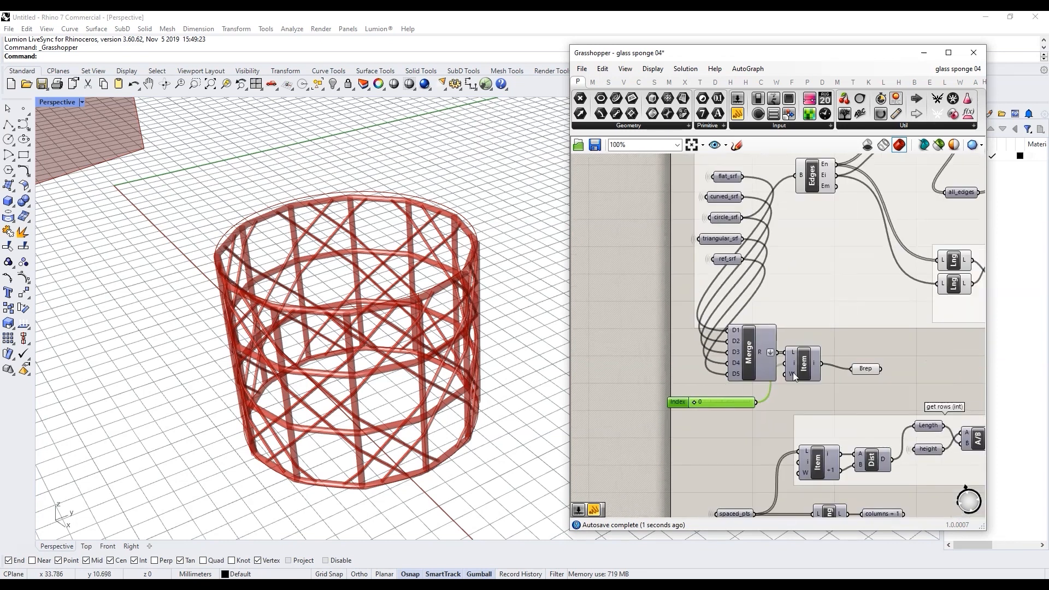
# Step: Connect the List Item output to the Edges component in place of circle_srf and set the Index slider to 1
pyautogui.scroll(3, 871, 366)
pyautogui.scroll(-5, 810, 405)
pyautogui.moveTo(802, 385); pyautogui.dragTo(783, 250)
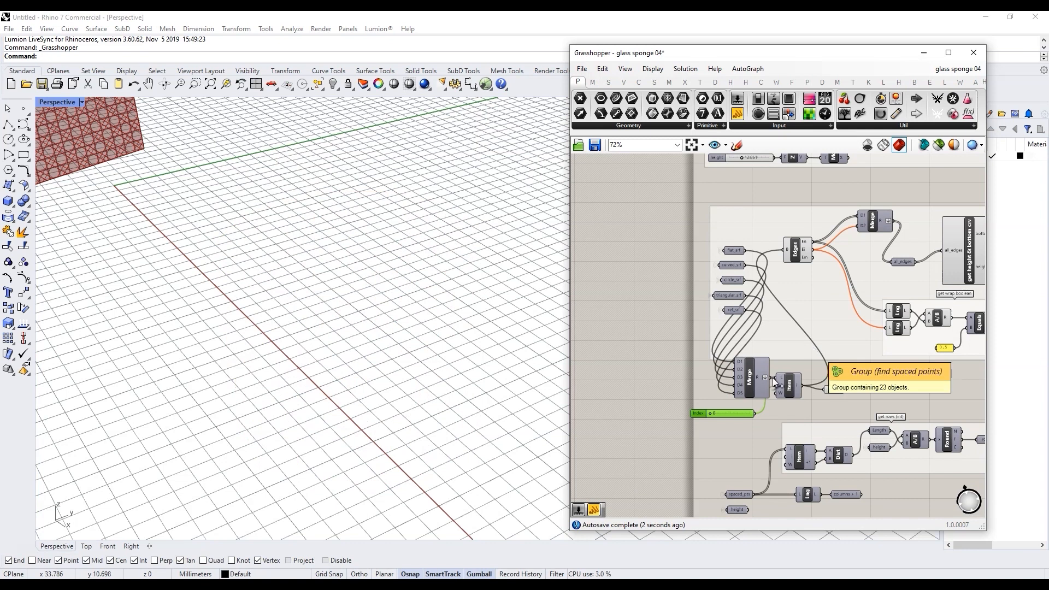
pyautogui.click(804, 256)
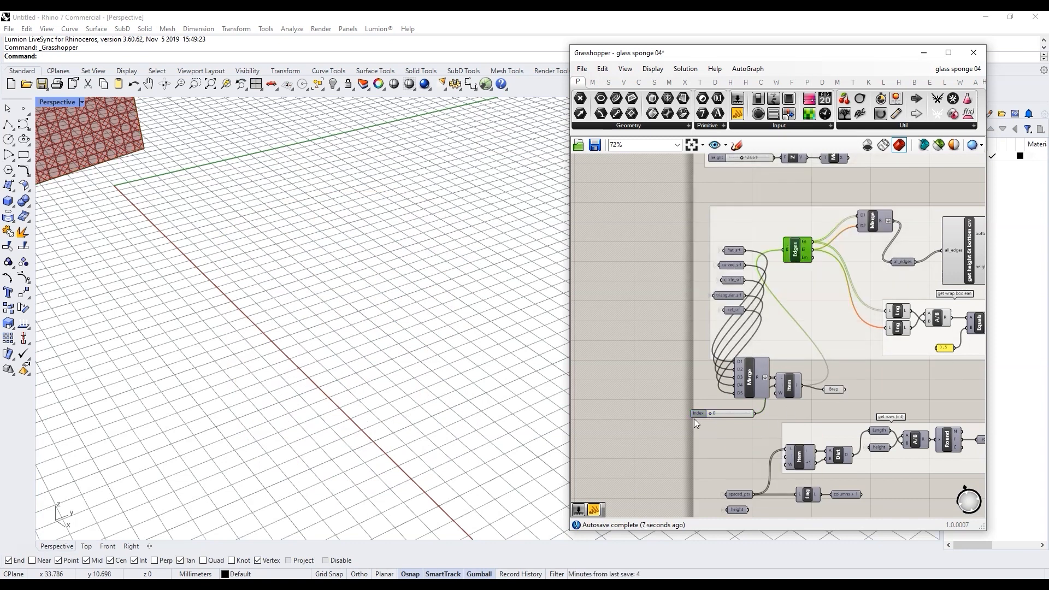
pyautogui.scroll(4, 694, 417)
pyautogui.moveTo(724, 408); pyautogui.dragTo(742, 411)
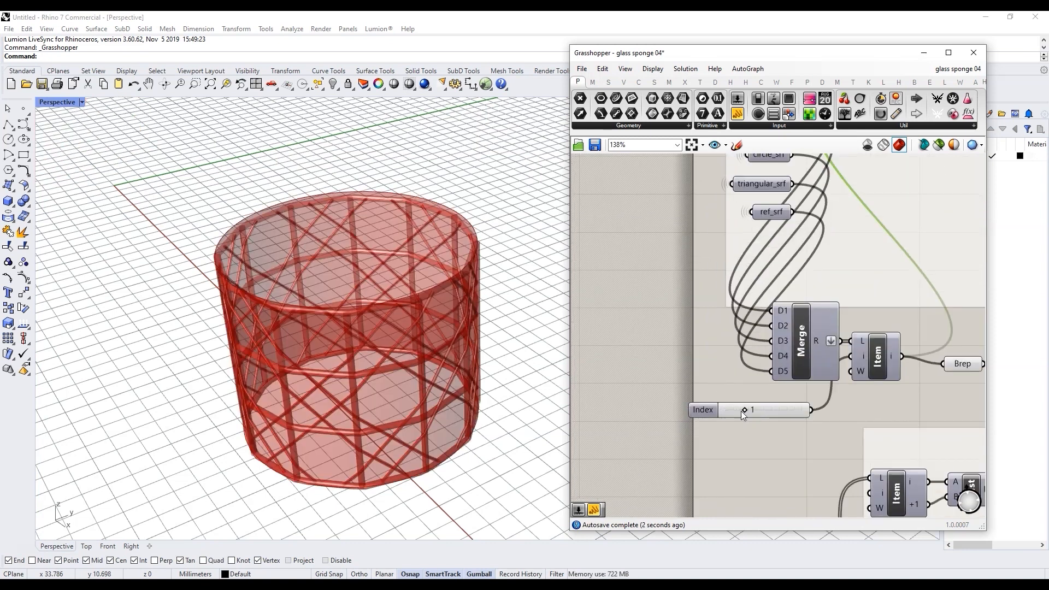
pyautogui.scroll(-2, 674, 353)
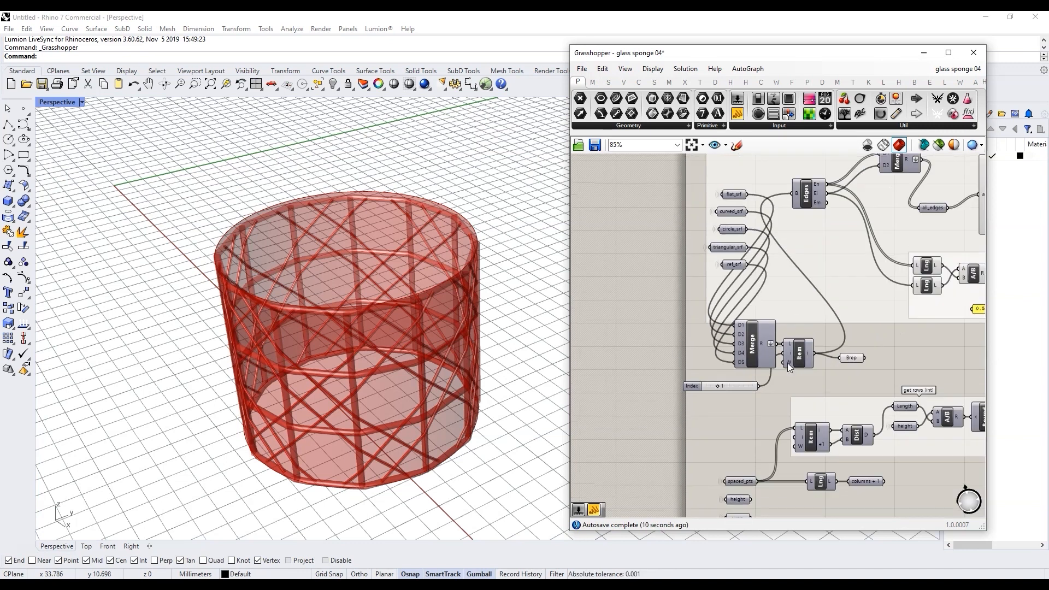
pyautogui.click(865, 344)
pyautogui.rightClick(868, 347)
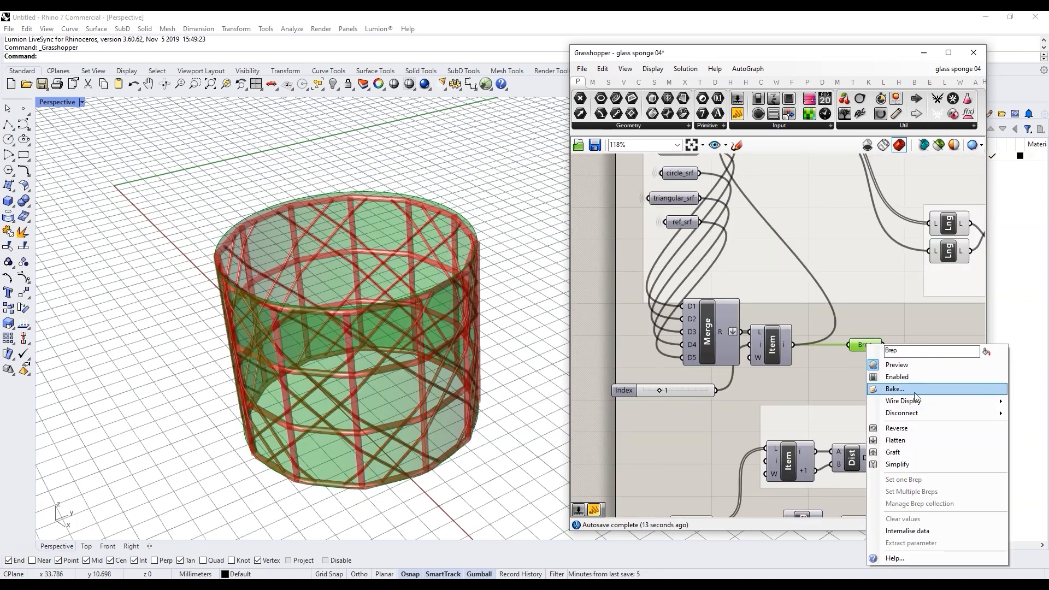
pyautogui.moveTo(916, 403)
pyautogui.click(851, 427)
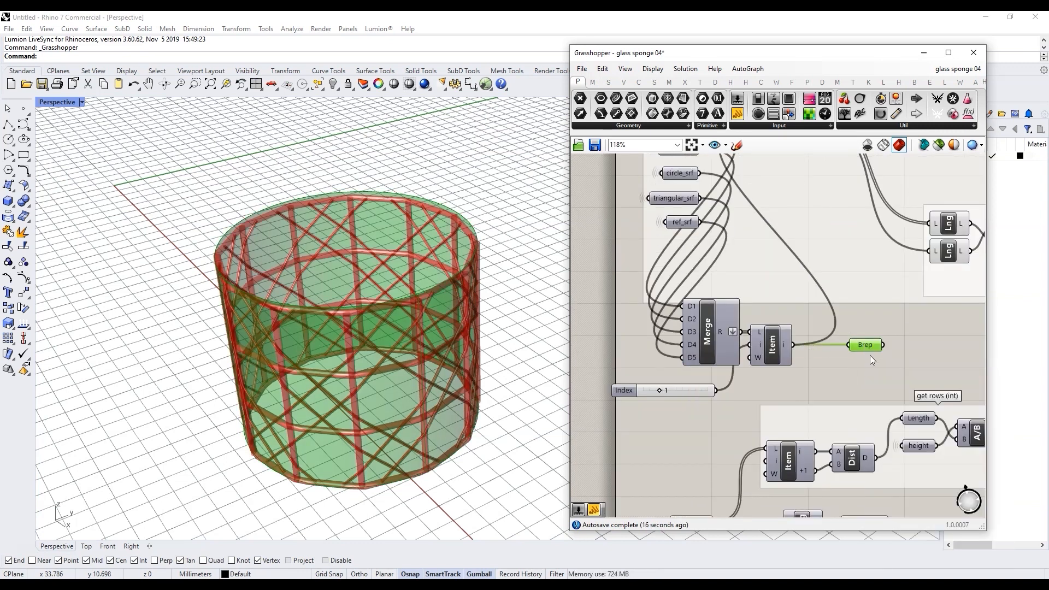
pyautogui.scroll(-6, 739, 343)
pyautogui.scroll(5, 747, 353)
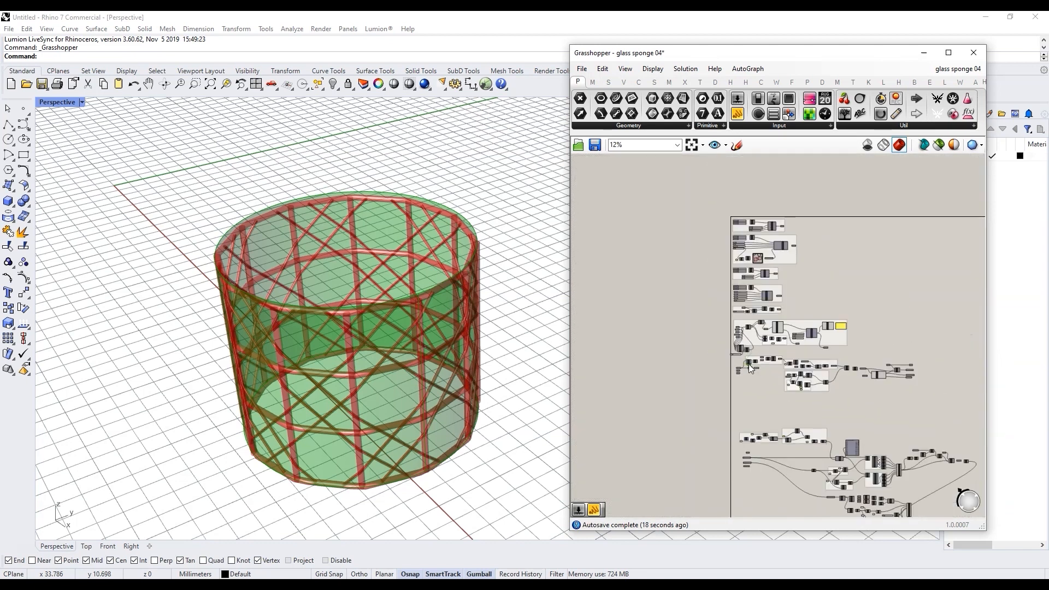
# Step: Add a Custom Preview component in the empty canvas area beside the ParamPipeMsh components
pyautogui.scroll(3, 820, 417)
pyautogui.scroll(3, 798, 444)
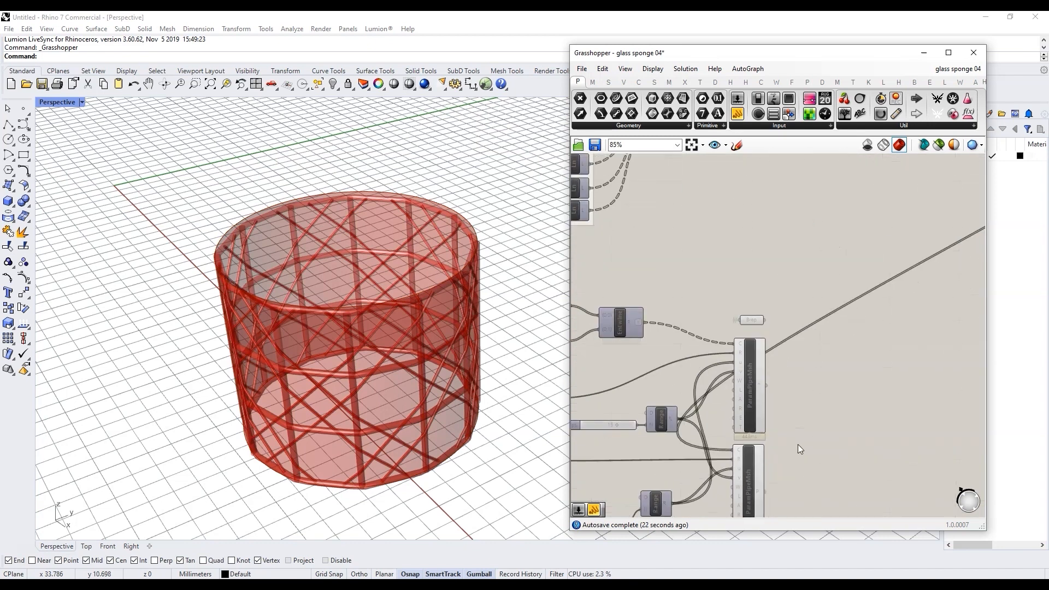
pyautogui.doubleClick(886, 356)
pyautogui.write('custo')
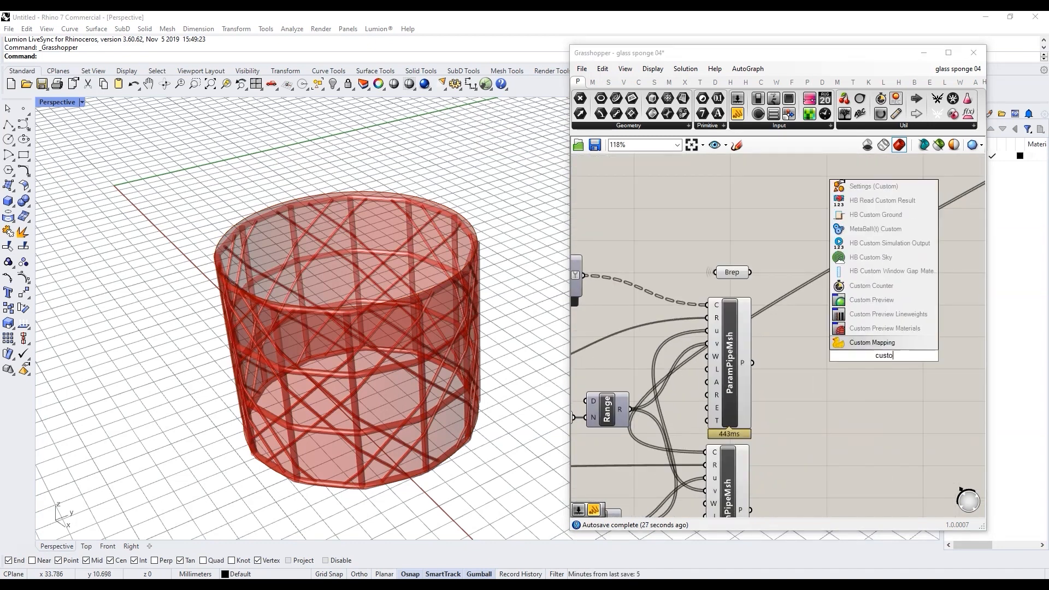
pyautogui.click(905, 301)
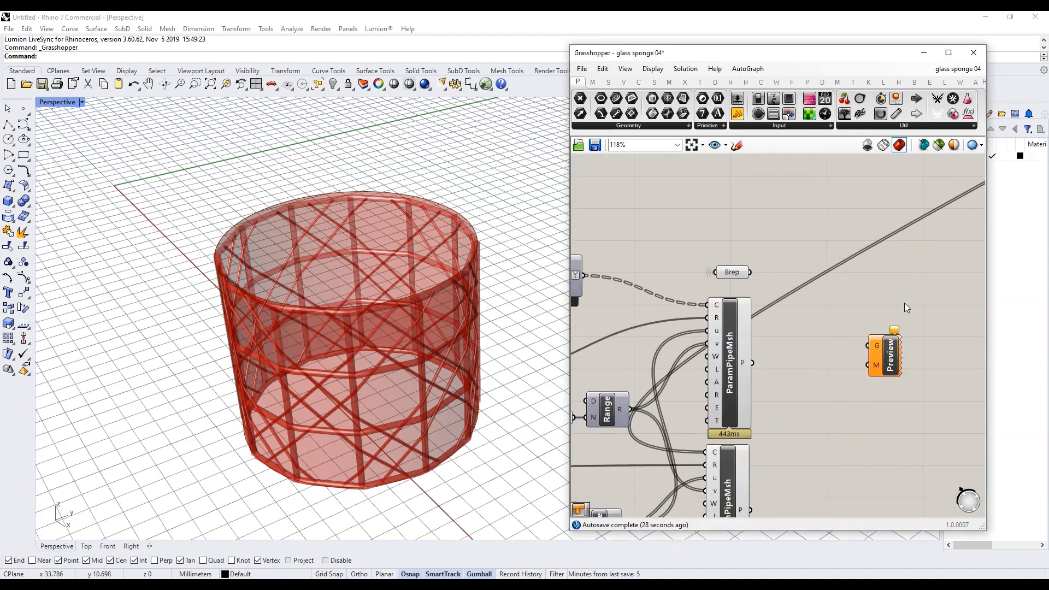
pyautogui.moveTo(877, 326); pyautogui.dragTo(876, 312)
pyautogui.scroll(-3, 869, 349)
pyautogui.scroll(3, 861, 393)
# Step: Add a Create Material component and place it between the ParamPipeMsh and Custom Preview components
pyautogui.doubleClick(873, 331)
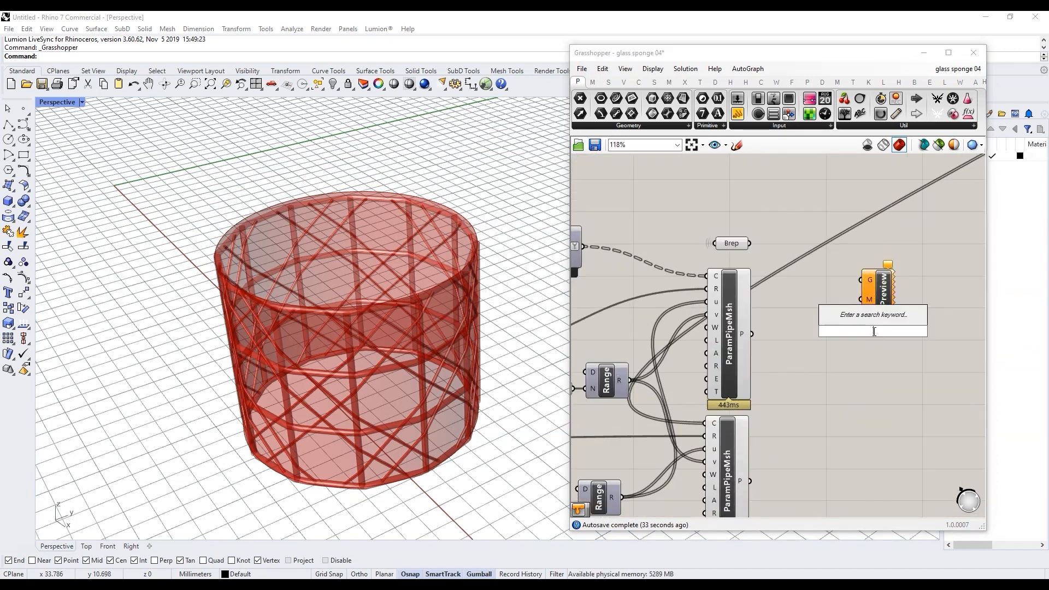
pyautogui.write('create ma')
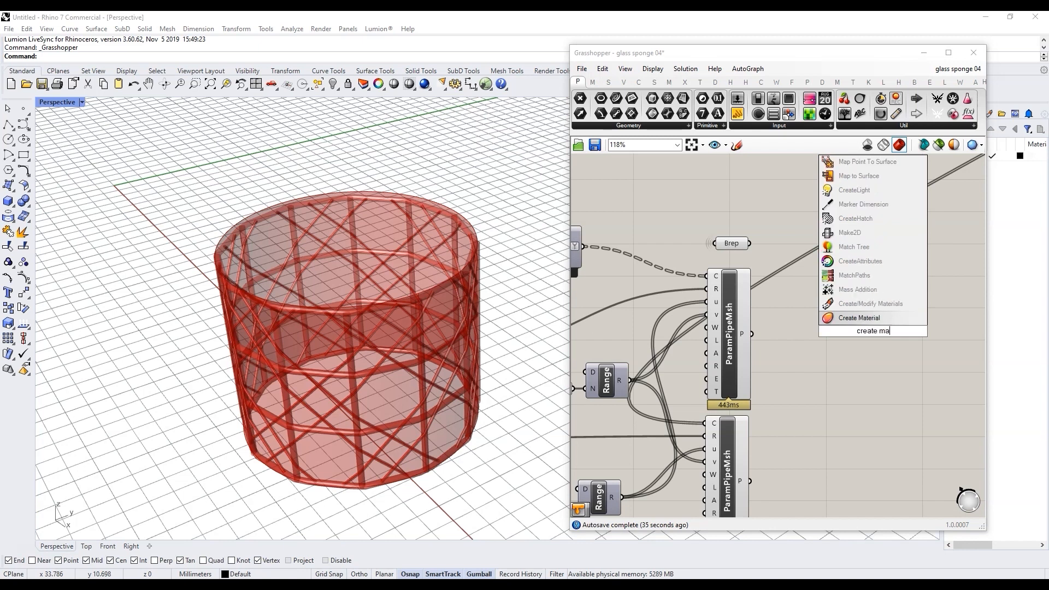
pyautogui.click(873, 319)
pyautogui.moveTo(874, 349); pyautogui.dragTo(873, 389)
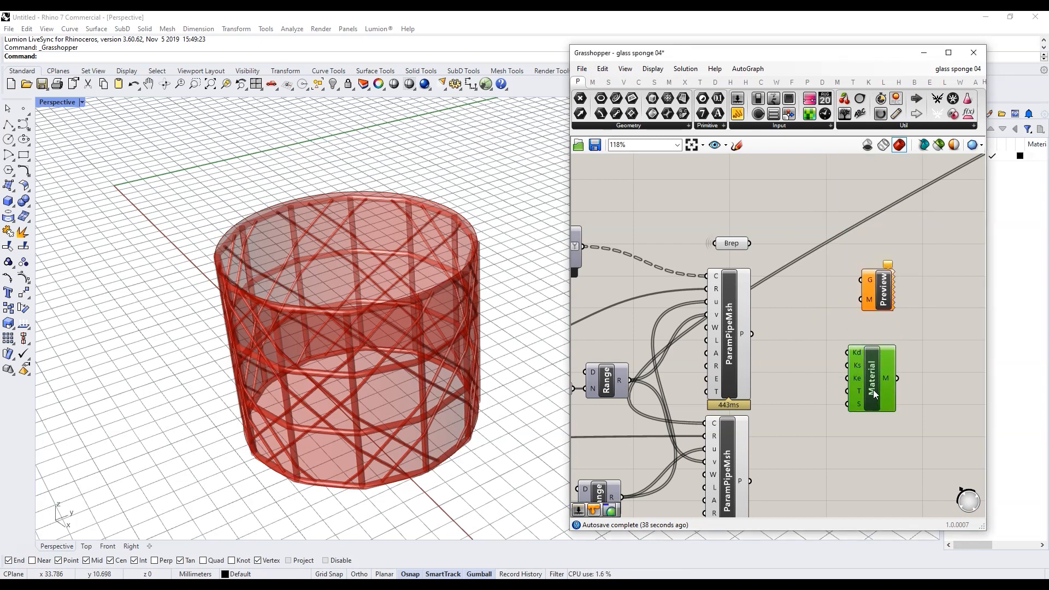
pyautogui.scroll(-4, 869, 349)
pyautogui.scroll(4, 861, 339)
# Step: Add three Colour Swatches and align them in a stack beside the Material component's inputs
pyautogui.doubleClick(866, 316)
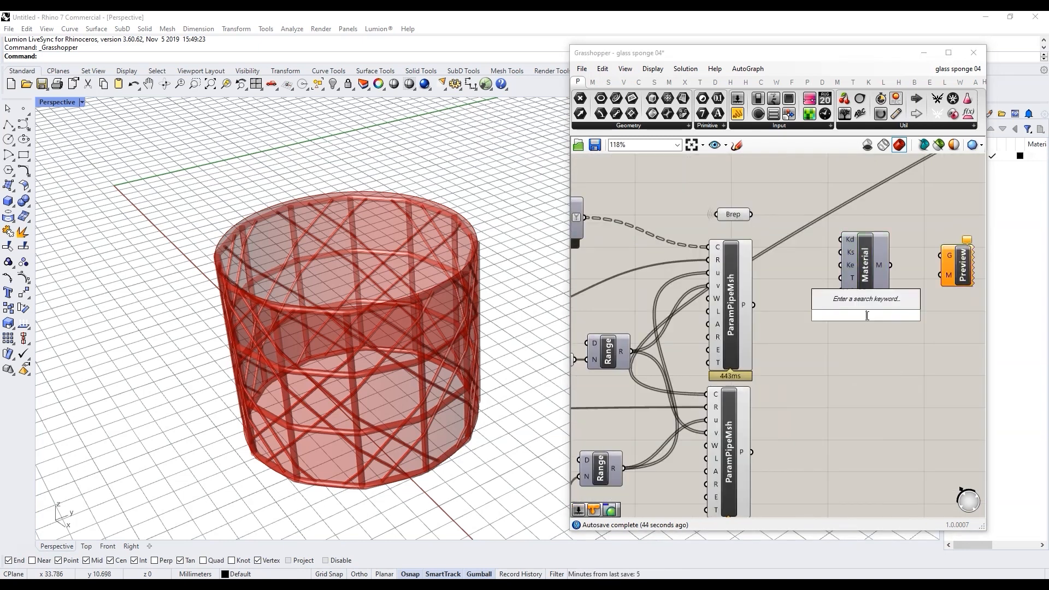
pyautogui.write('colo')
pyautogui.click(867, 291)
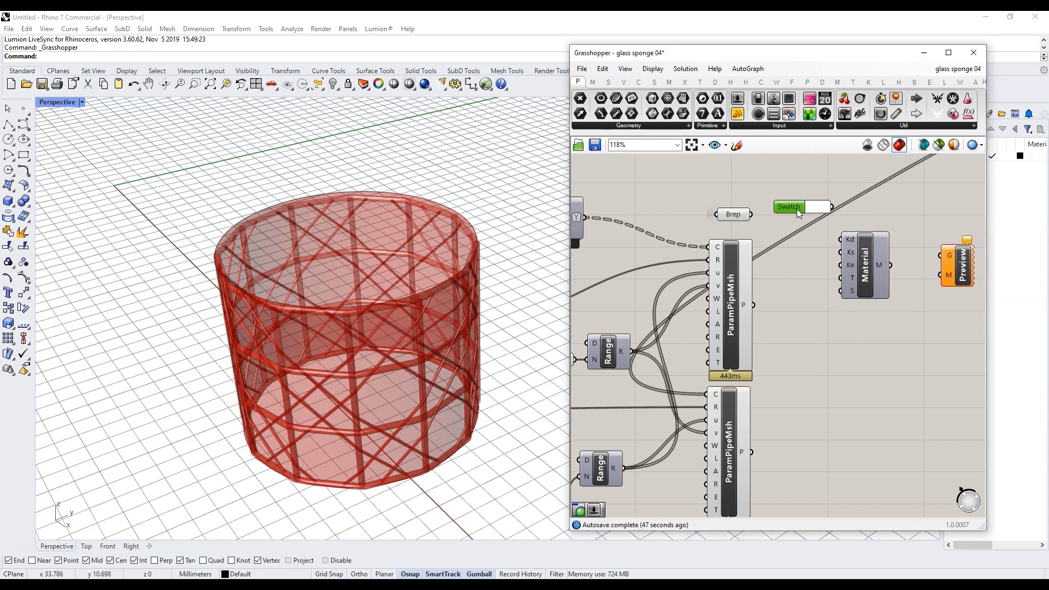
pyautogui.moveTo(857, 272); pyautogui.dragTo(875, 252)
pyautogui.scroll(1, 870, 235)
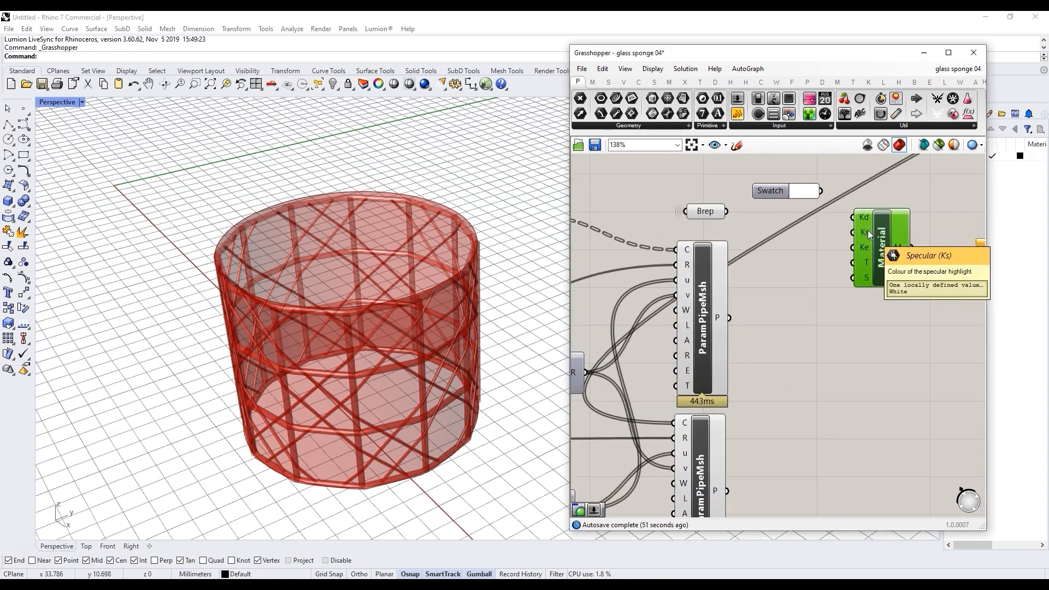
pyautogui.moveTo(779, 192); pyautogui.dragTo(758, 173)
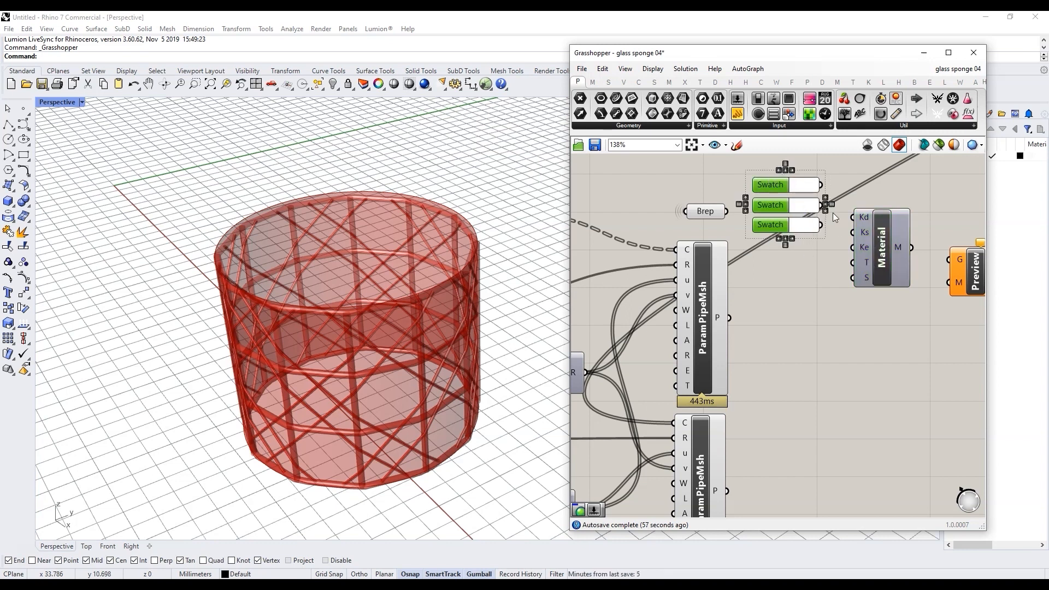
pyautogui.click(785, 164)
pyautogui.click(829, 187)
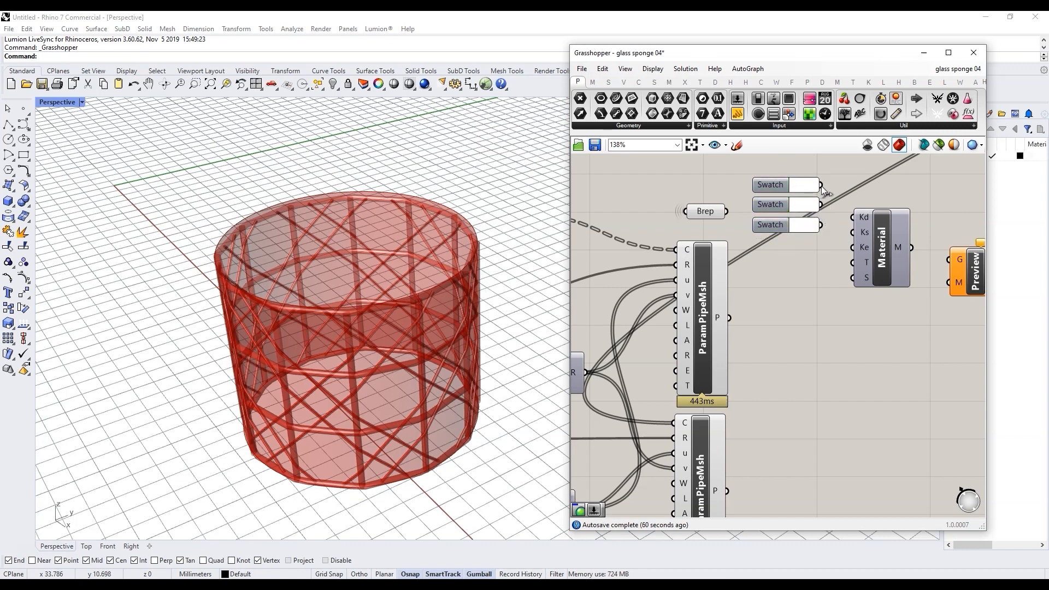
# Step: Colour the swatches dark grey, red and muted green, and wire them to the Material's Kd, Ks and Ke inputs
pyautogui.click(813, 186)
pyautogui.moveTo(895, 218); pyautogui.dragTo(852, 256)
pyautogui.click(850, 174)
pyautogui.click(809, 205)
pyautogui.click(803, 224)
pyautogui.moveTo(865, 294); pyautogui.dragTo(878, 274)
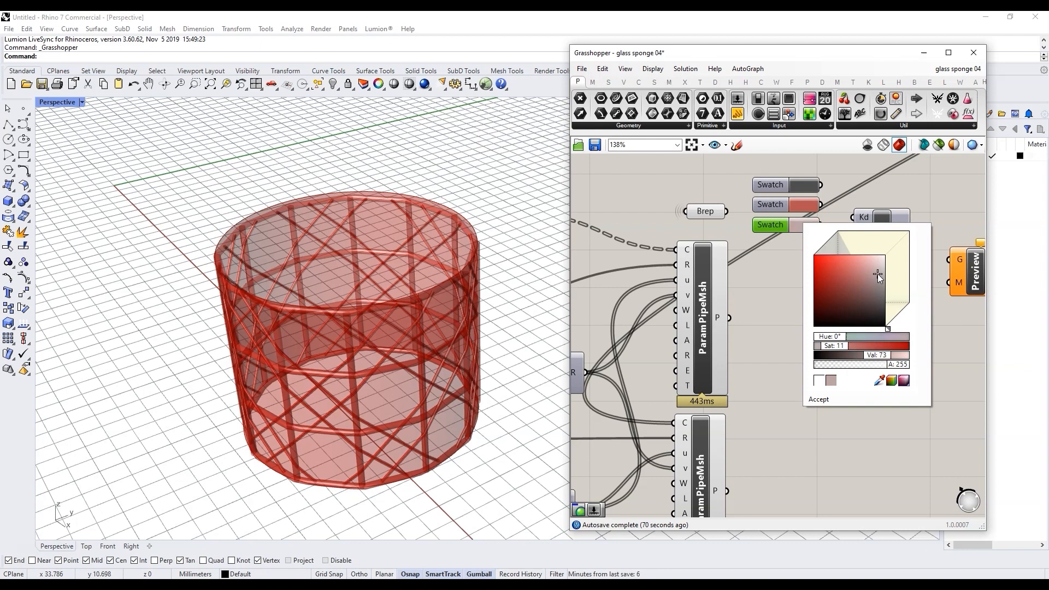
pyautogui.moveTo(889, 328); pyautogui.dragTo(895, 320)
pyautogui.moveTo(888, 265); pyautogui.dragTo(877, 272)
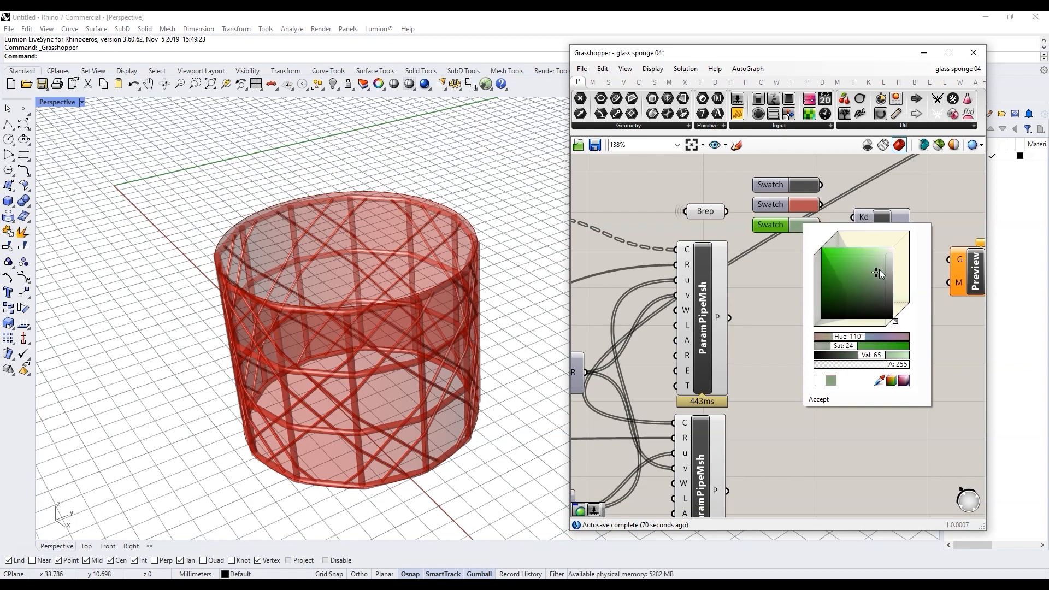
pyautogui.click(858, 186)
pyautogui.moveTo(821, 185); pyautogui.dragTo(852, 247)
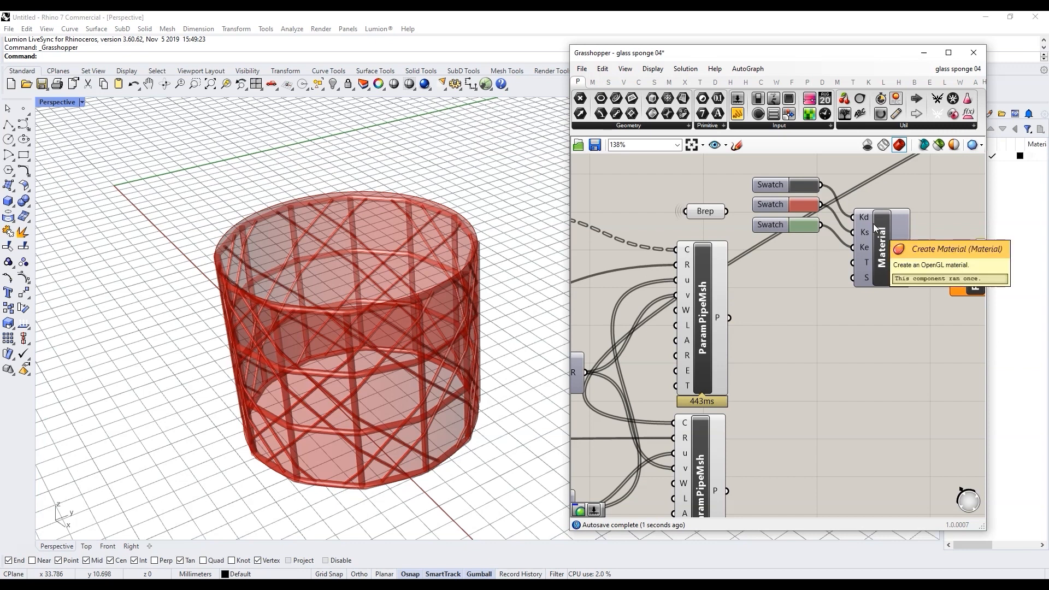
# Step: Add a 0 to 1.000 slider, connect it to the Material's Transparency input and set it to 0.376
pyautogui.doubleClick(817, 322)
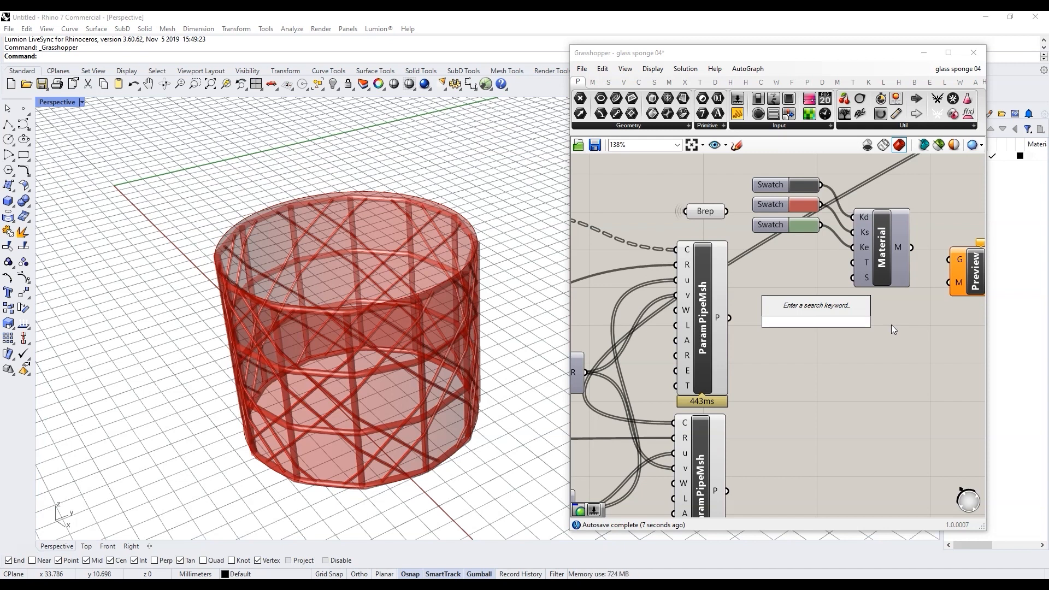
pyautogui.write('0<1.000')
pyautogui.press('Return')
pyautogui.moveTo(766, 323); pyautogui.dragTo(609, 175)
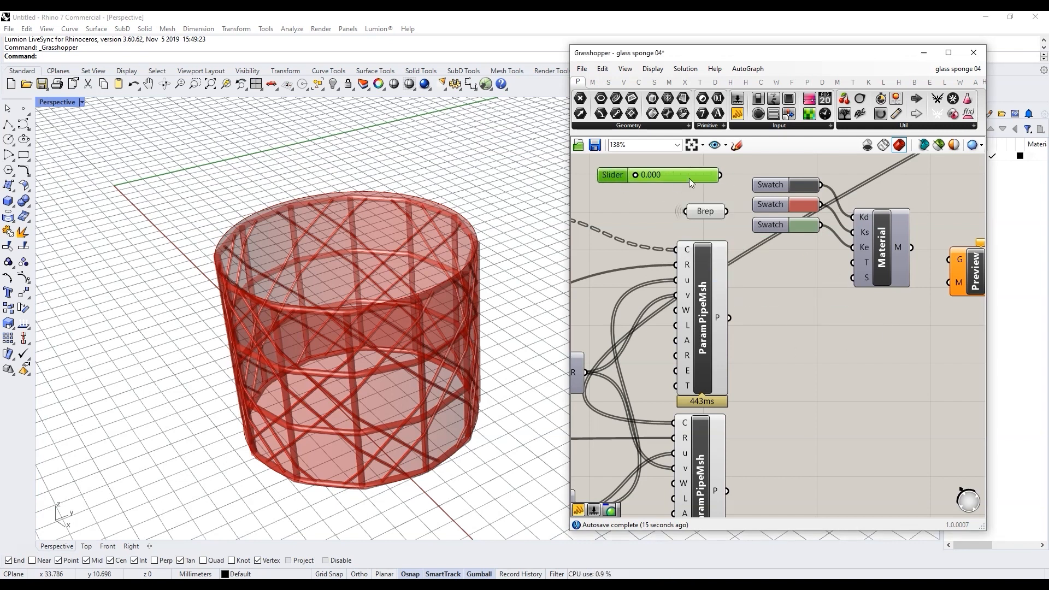
pyautogui.moveTo(720, 175); pyautogui.dragTo(853, 262)
pyautogui.moveTo(626, 174); pyautogui.dragTo(684, 173)
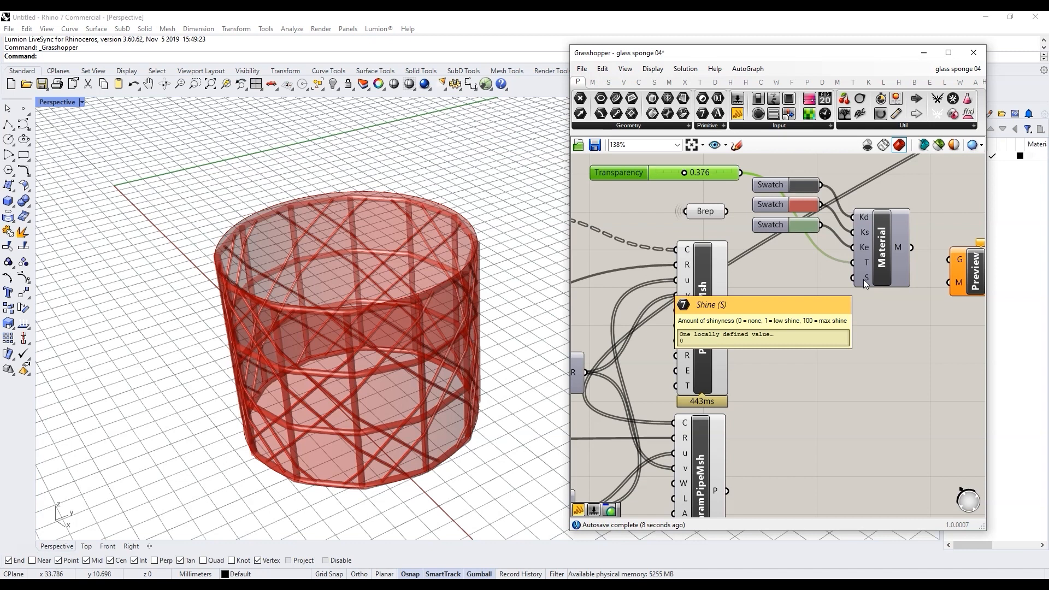
# Step: Add an integer slider at 0, place it under the Transparency slider and connect it to the Material's Shine input
pyautogui.doubleClick(856, 337)
pyautogui.write('0<10')
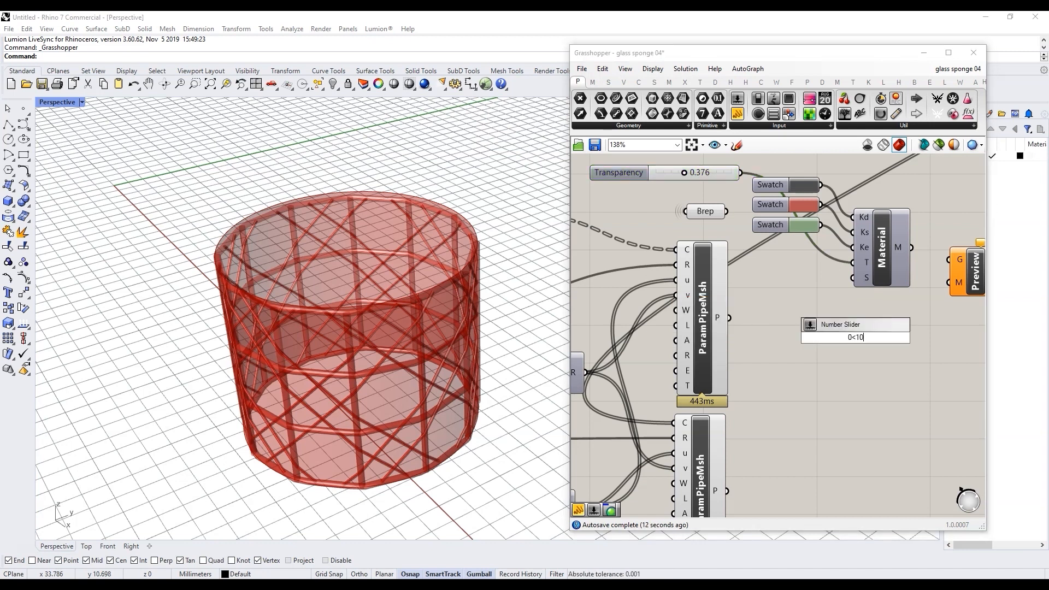
pyautogui.press('Return')
pyautogui.scroll(-2, 824, 338)
pyautogui.moveTo(824, 337); pyautogui.dragTo(674, 233)
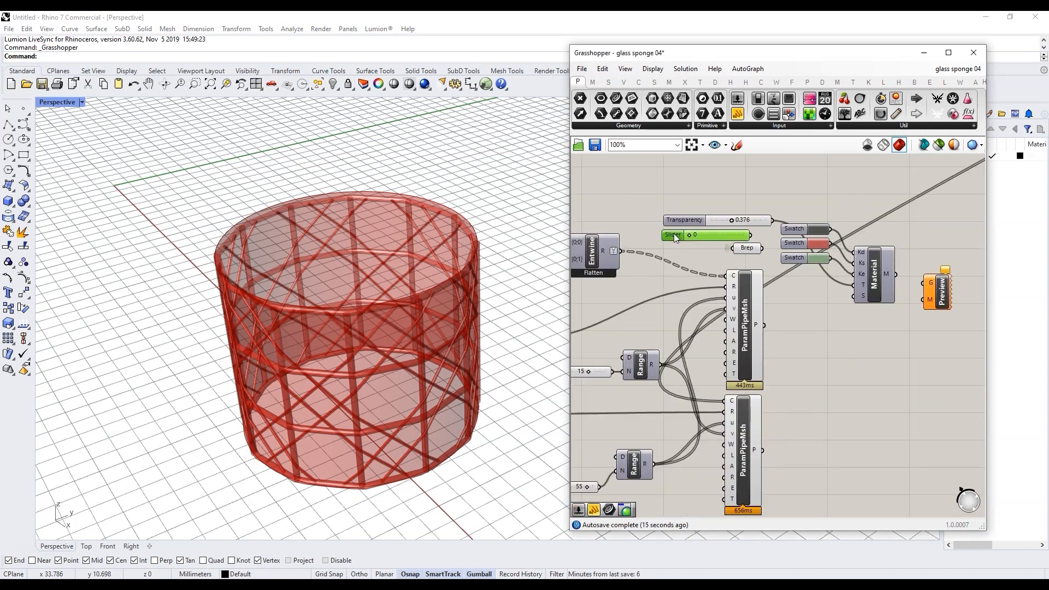
pyautogui.moveTo(753, 235); pyautogui.dragTo(754, 195)
pyautogui.click(842, 218)
pyautogui.scroll(-2, 845, 217)
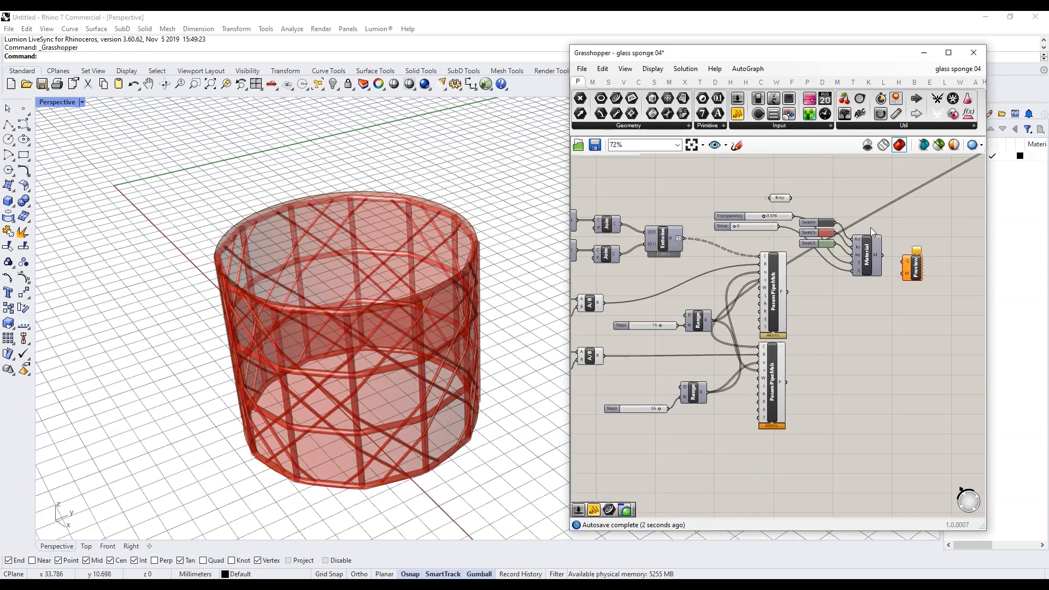
# Step: Connect the Material output to the M input of the Custom Preview
pyautogui.scroll(3, 870, 228)
pyautogui.moveTo(912, 283); pyautogui.dragTo(884, 274, button='right')
pyautogui.moveTo(910, 299); pyautogui.dragTo(913, 269)
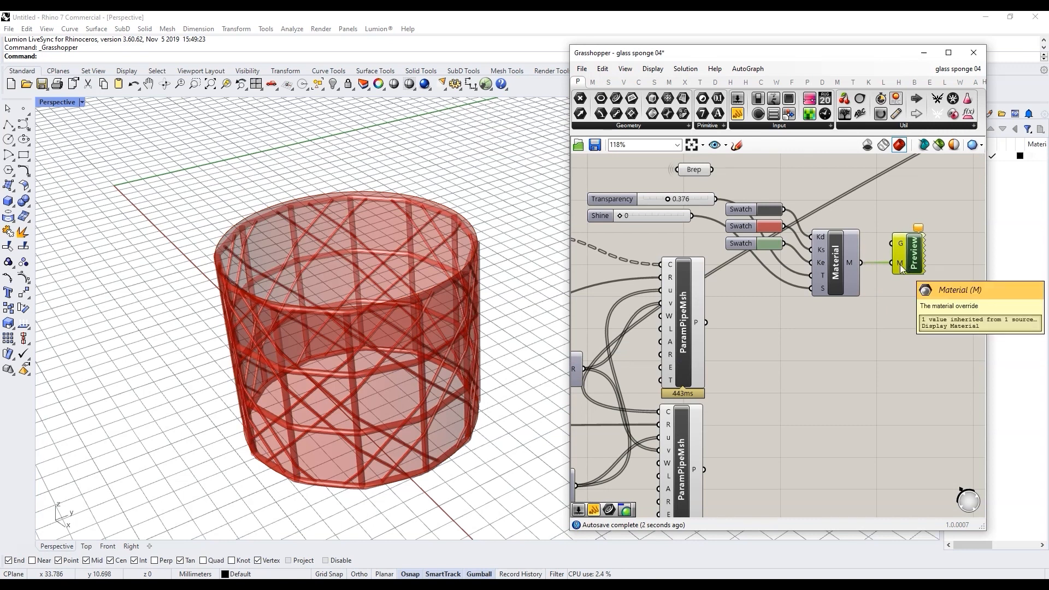
# Step: Duplicate the sliders, swatches, Material and Custom Preview twice below the original to make three material sets
pyautogui.scroll(-3, 817, 301)
pyautogui.moveTo(902, 273); pyautogui.dragTo(779, 244)
pyautogui.scroll(3, 780, 244)
pyautogui.keyDown('shift'); pyautogui.moveTo(726, 265); pyautogui.dragTo(676, 229); pyautogui.keyUp('shift')
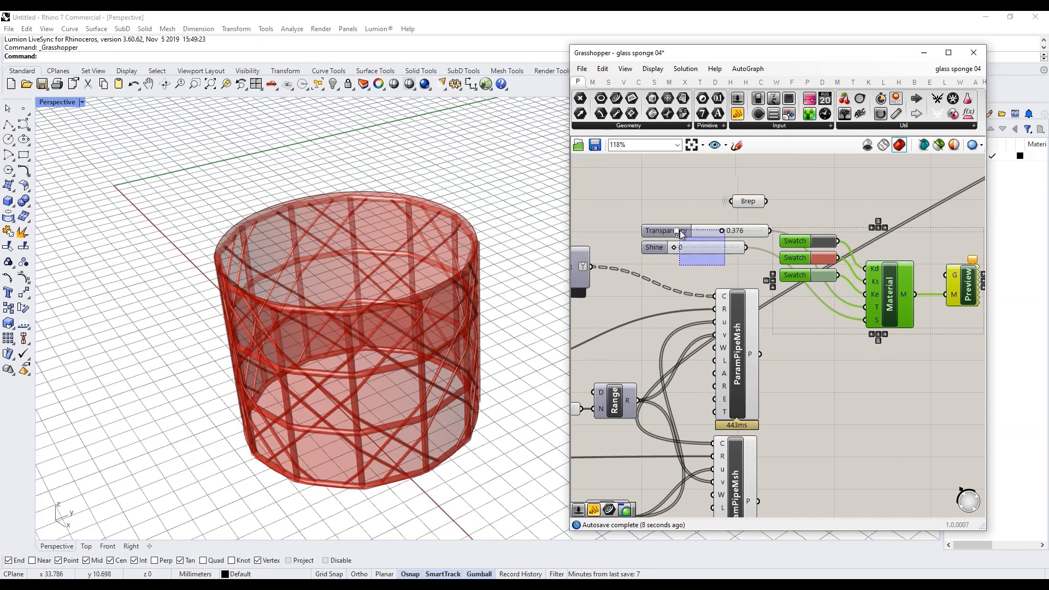
pyautogui.scroll(-3, 678, 228)
pyautogui.moveTo(797, 269); pyautogui.dragTo(893, 405)
# Step: Turn off the preview of the Brep parameter and both ParamPipeMsh components
pyautogui.click(773, 453)
pyautogui.scroll(-1, 749, 426)
pyautogui.moveTo(746, 438); pyautogui.dragTo(717, 251)
pyautogui.middleClick(731, 332)
pyautogui.click(756, 310)
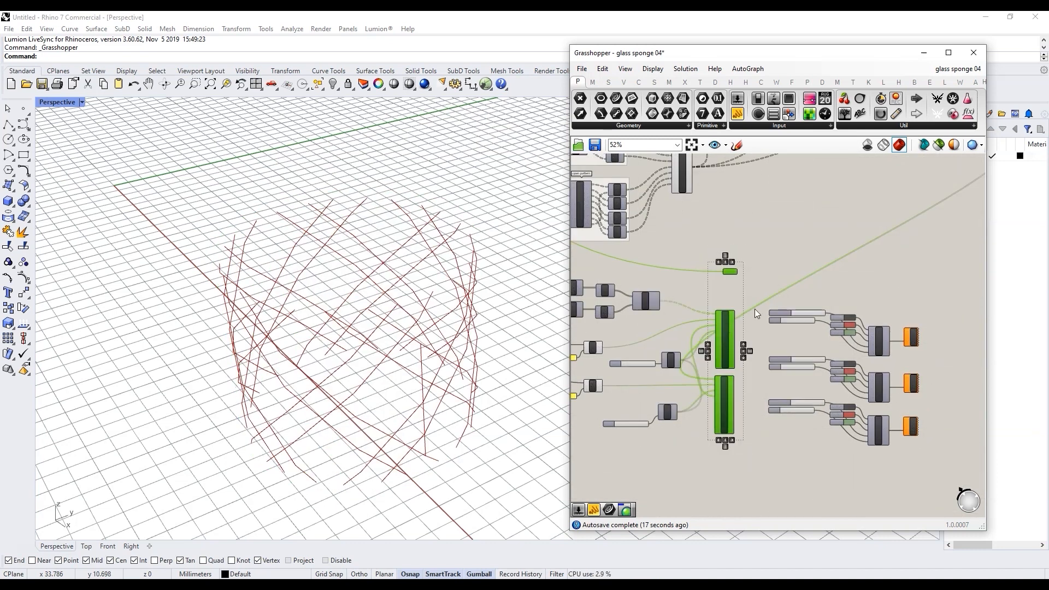
# Step: Select all components upstream of the pipe meshes and hide their remaining previews
pyautogui.scroll(3, 751, 312)
pyautogui.scroll(-3, 798, 257)
pyautogui.scroll(-4, 799, 257)
pyautogui.moveTo(762, 391); pyautogui.dragTo(811, 394, button='right')
pyautogui.scroll(-4, 811, 398)
pyautogui.moveTo(804, 398); pyautogui.dragTo(608, 207)
# Step: Switch to Rhino and use the Grid command to turn off the grid and grid axes in the Perspective viewport
pyautogui.click(415, 353)
pyautogui.write('Grid')
pyautogui.press('Return')
pyautogui.write('h')
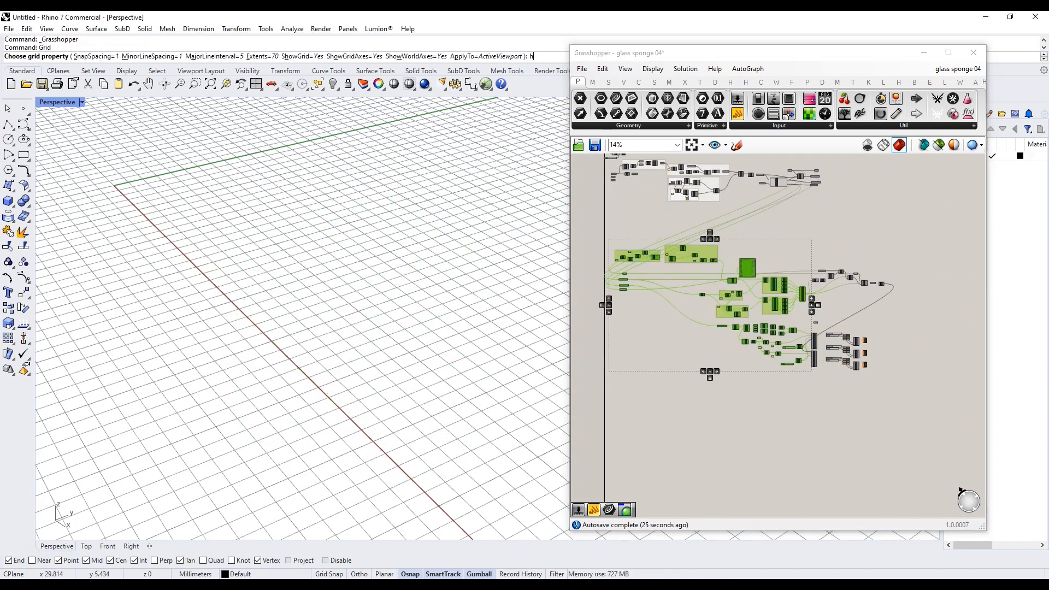
pyautogui.press('Return')
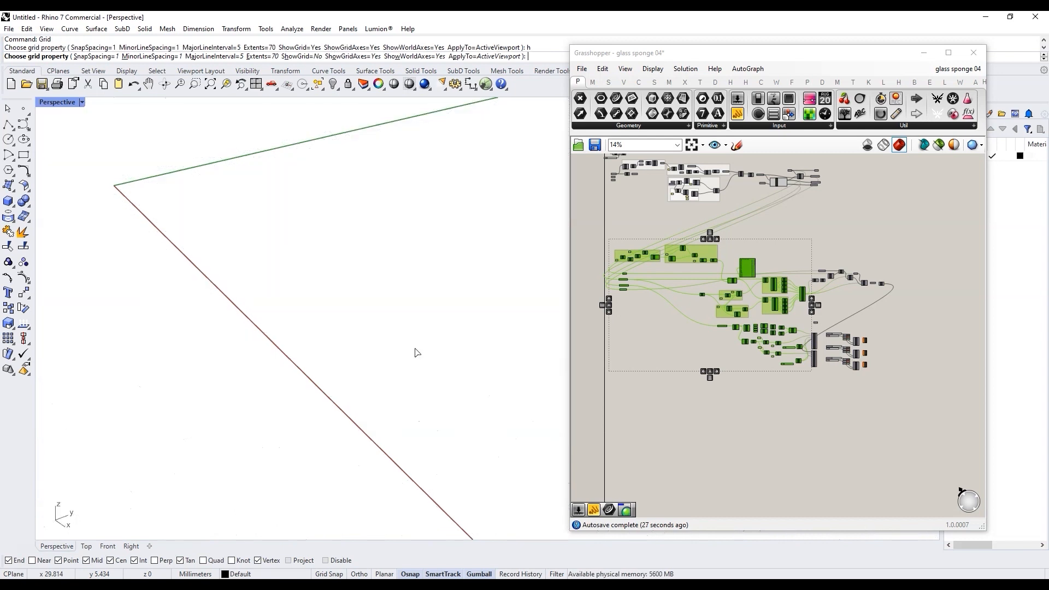
pyautogui.write('o')
pyautogui.press('Return')
pyautogui.press('Return')
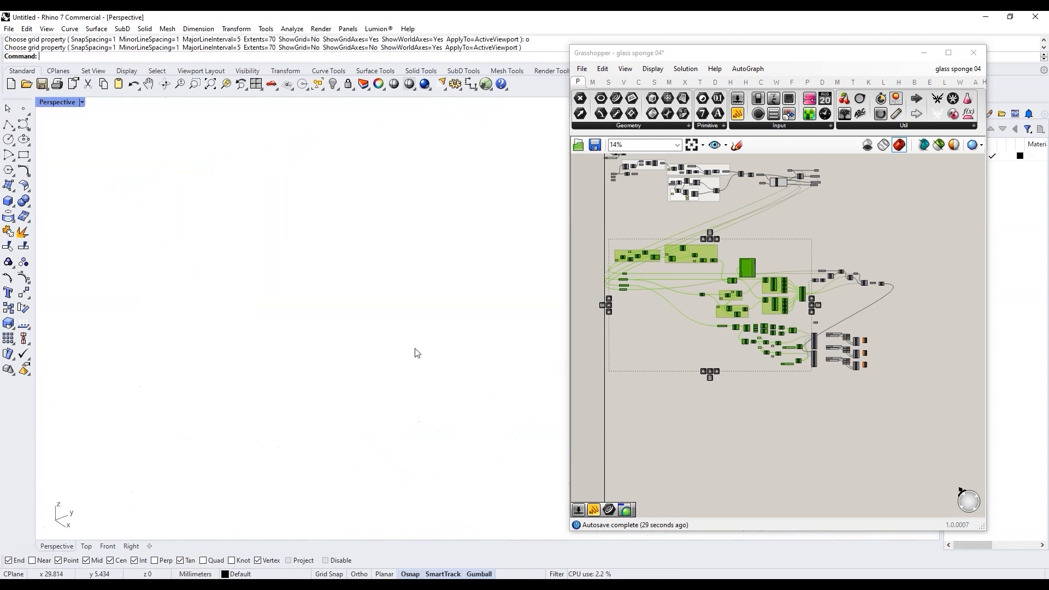
# Step: In Grasshopper, connect the Brep parameter and the two ParamPipeMsh outputs in order to the G inputs of the three Custom Previews
pyautogui.scroll(6, 792, 405)
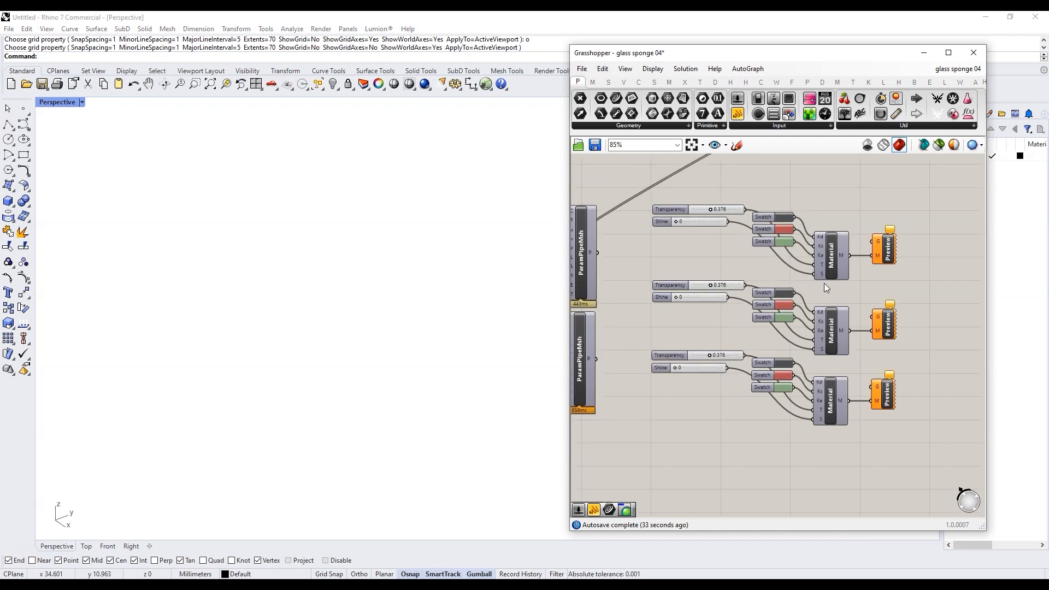
pyautogui.scroll(-2, 824, 283)
pyautogui.moveTo(682, 180); pyautogui.dragTo(880, 252)
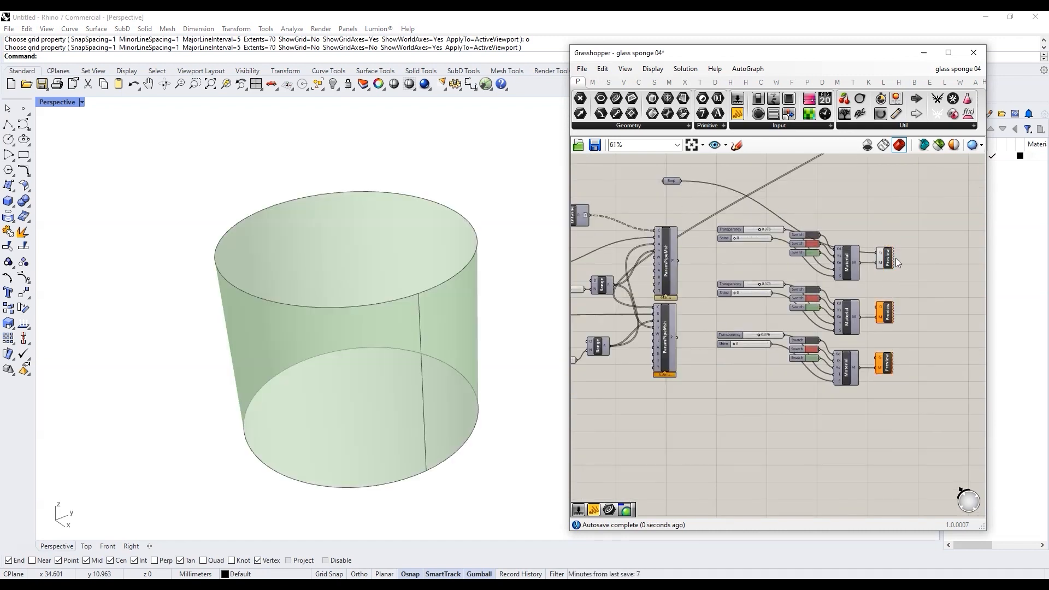
pyautogui.moveTo(679, 263); pyautogui.dragTo(880, 307)
pyautogui.moveTo(677, 338); pyautogui.dragTo(879, 357)
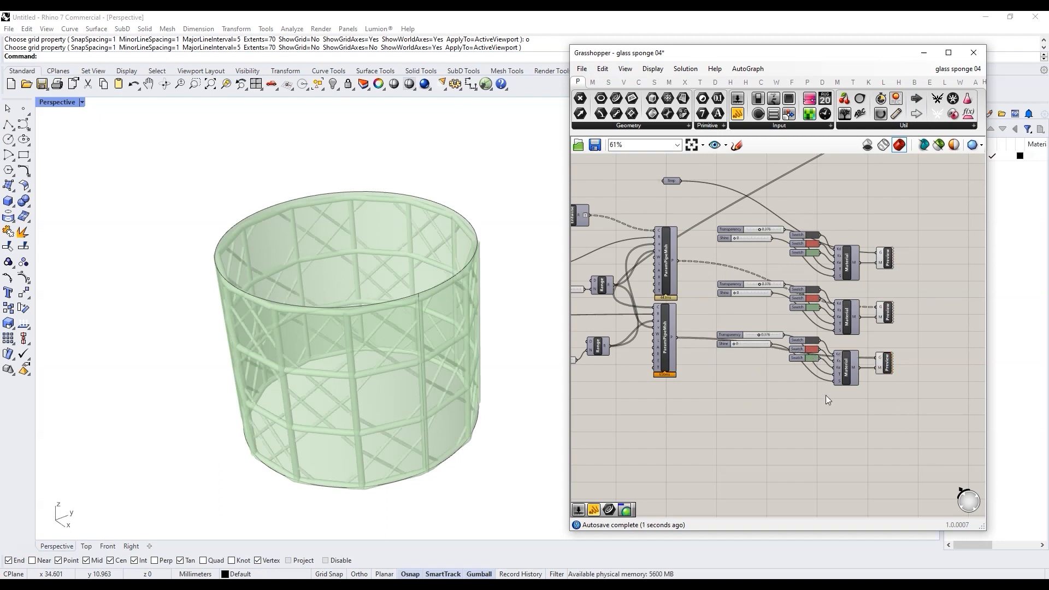
# Step: Set the Transparency slider of the Brep's material to 0.816
pyautogui.scroll(3, 796, 255)
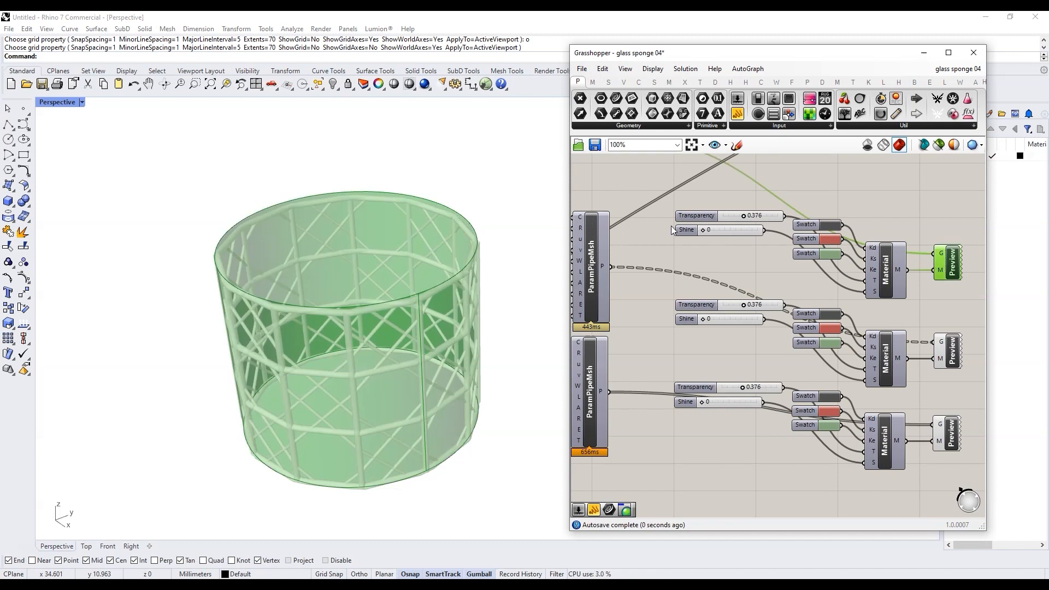
pyautogui.moveTo(743, 216); pyautogui.dragTo(770, 216)
pyautogui.scroll(-3, 870, 198)
pyautogui.scroll(3, 921, 240)
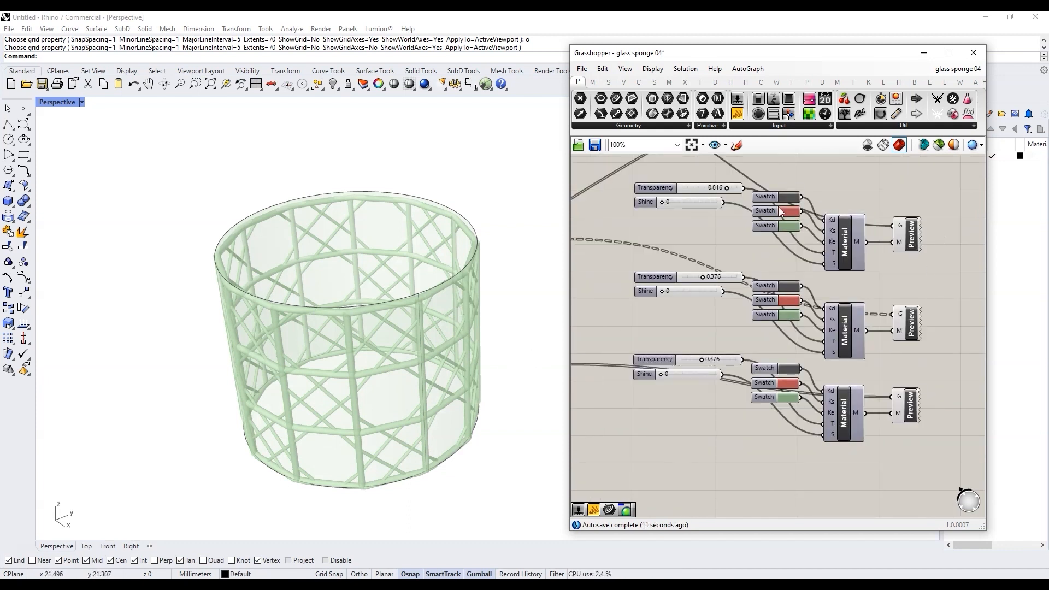
# Step: Change the Kd swatch of the Brep's material to white and check the shading on the lattice up close
pyautogui.click(903, 228)
pyautogui.click(913, 196)
pyautogui.click(790, 198)
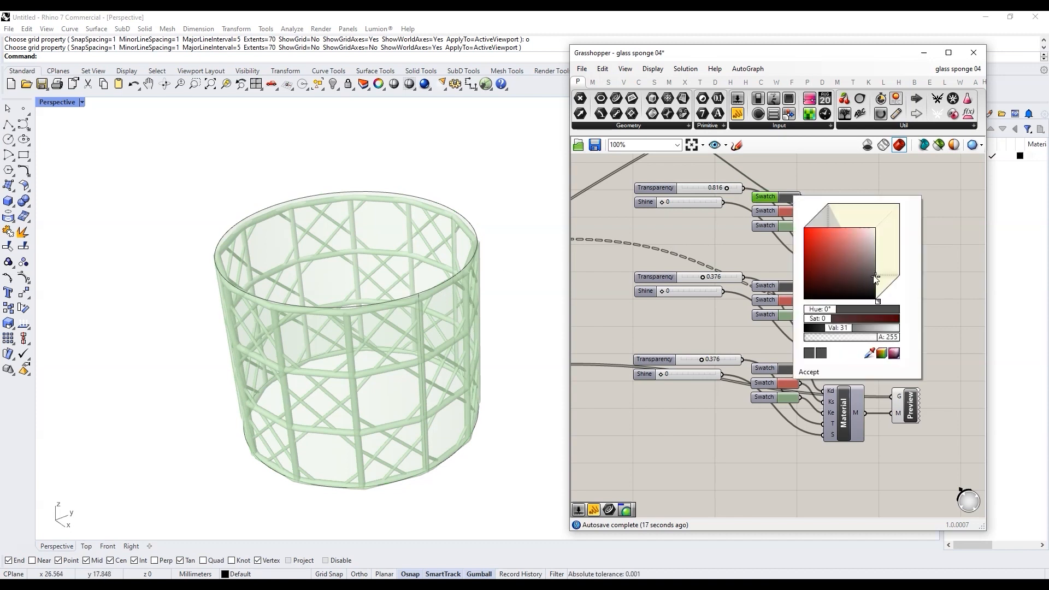
pyautogui.click(876, 224)
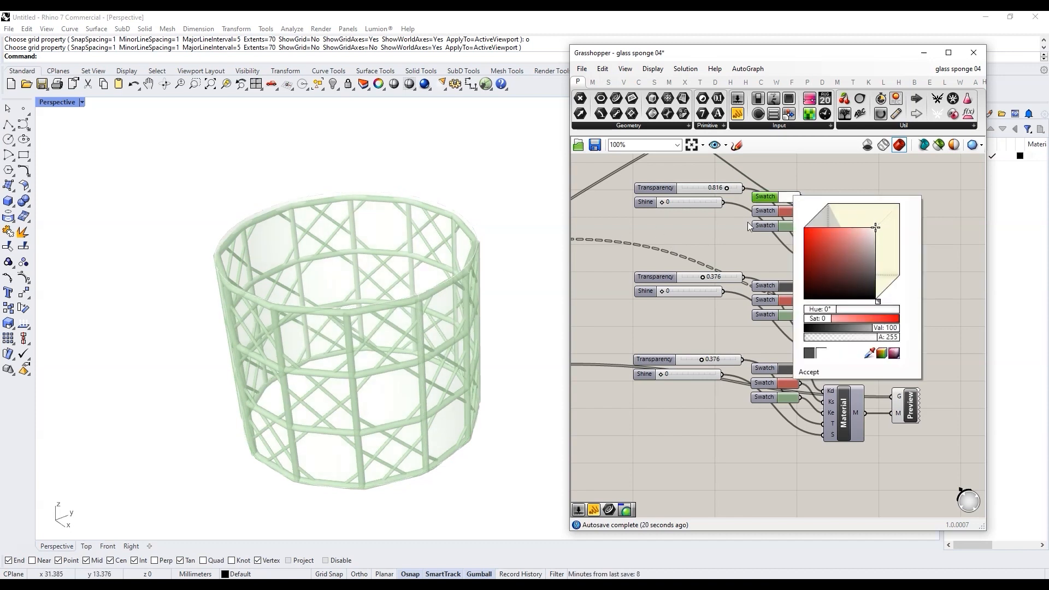
pyautogui.scroll(5, 415, 305)
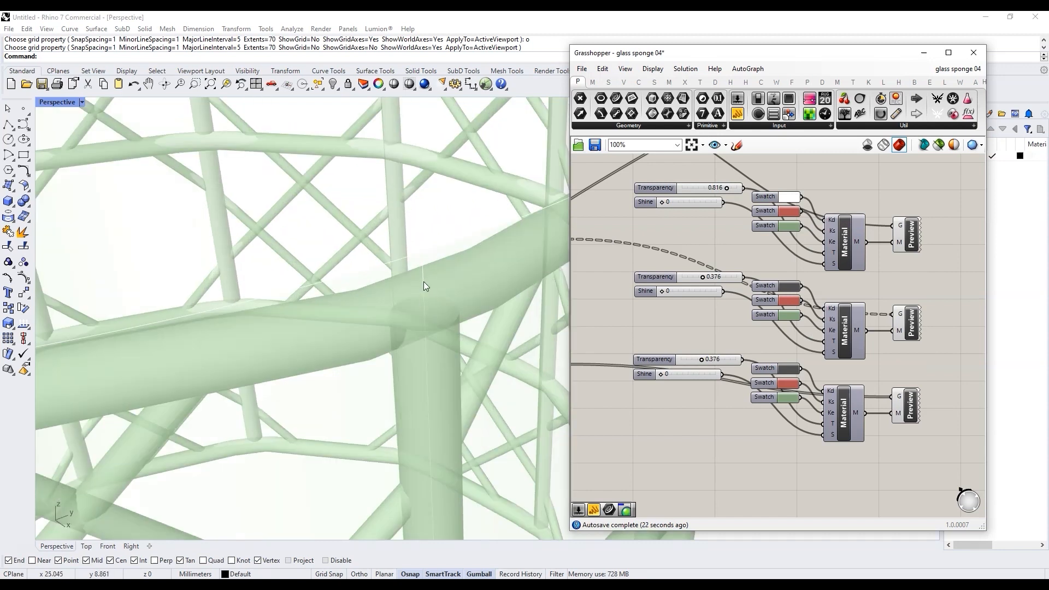
pyautogui.scroll(-8, 441, 320)
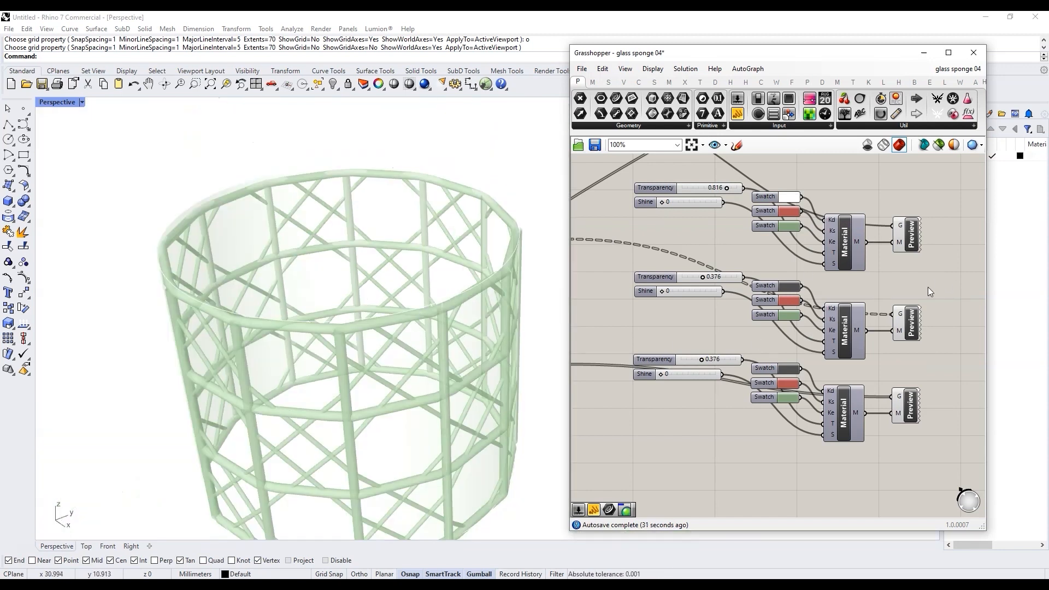
# Step: Add a Mesh Brep component beside the Brep parameter and connect the Brep output to its B input
pyautogui.scroll(-1, 928, 289)
pyautogui.scroll(-3, 808, 197)
pyautogui.scroll(4, 707, 184)
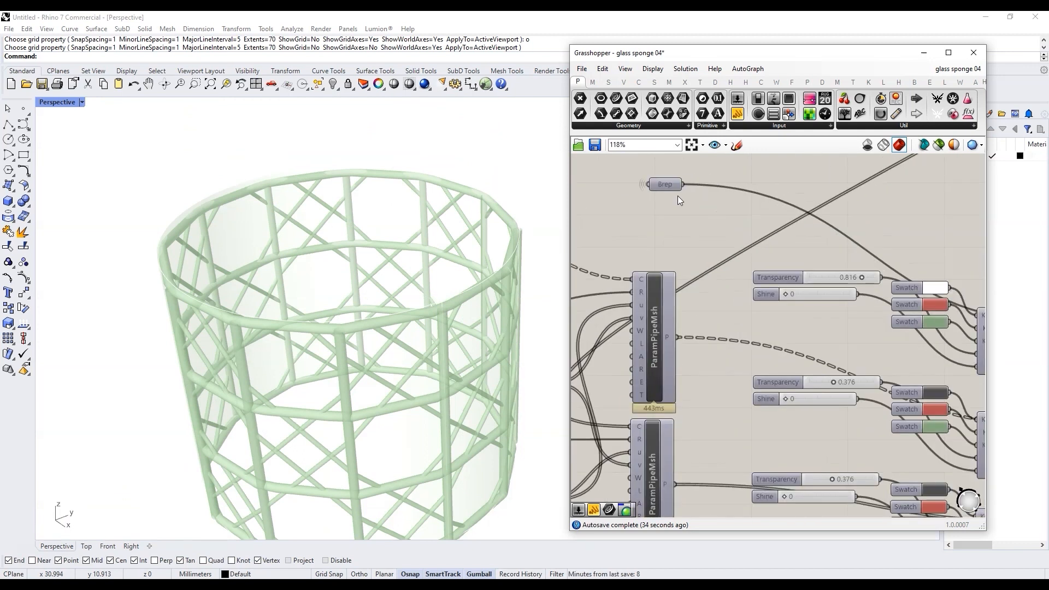
pyautogui.scroll(1, 669, 186)
pyautogui.doubleClick(734, 218)
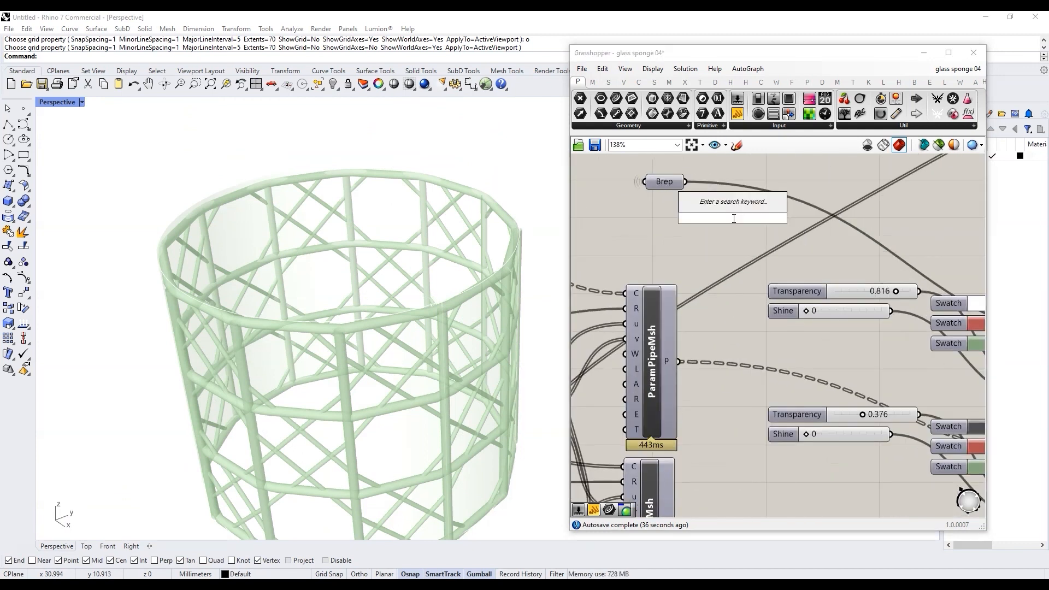
pyautogui.write('brep mesh')
pyautogui.press('Return')
pyautogui.moveTo(686, 181); pyautogui.dragTo(707, 208)
pyautogui.click(725, 222)
pyautogui.middleClick(726, 221)
pyautogui.click(724, 176)
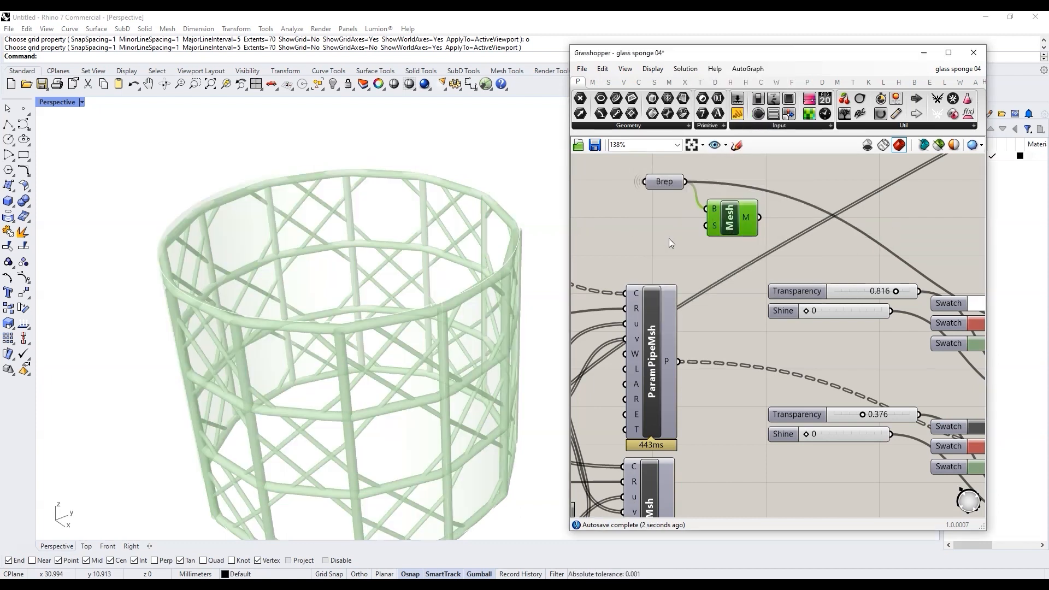
# Step: Connect the Mesh Brep output to the G input of the first Custom Preview and align the component beside the Brep parameter
pyautogui.scroll(-3, 727, 228)
pyautogui.moveTo(738, 209); pyautogui.dragTo(929, 286)
pyautogui.scroll(2, 433, 337)
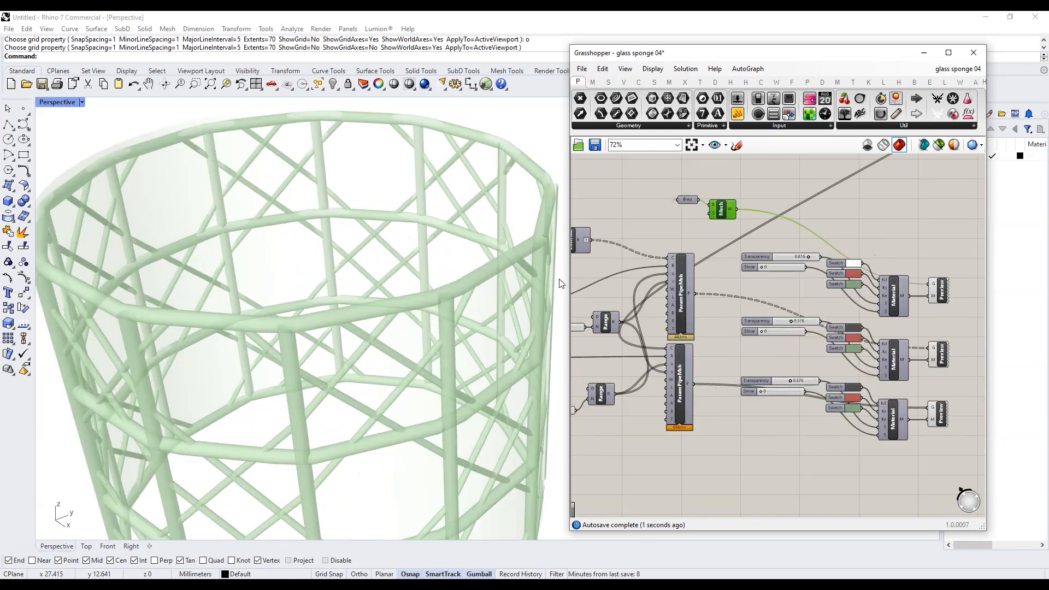
pyautogui.moveTo(719, 216); pyautogui.dragTo(719, 211)
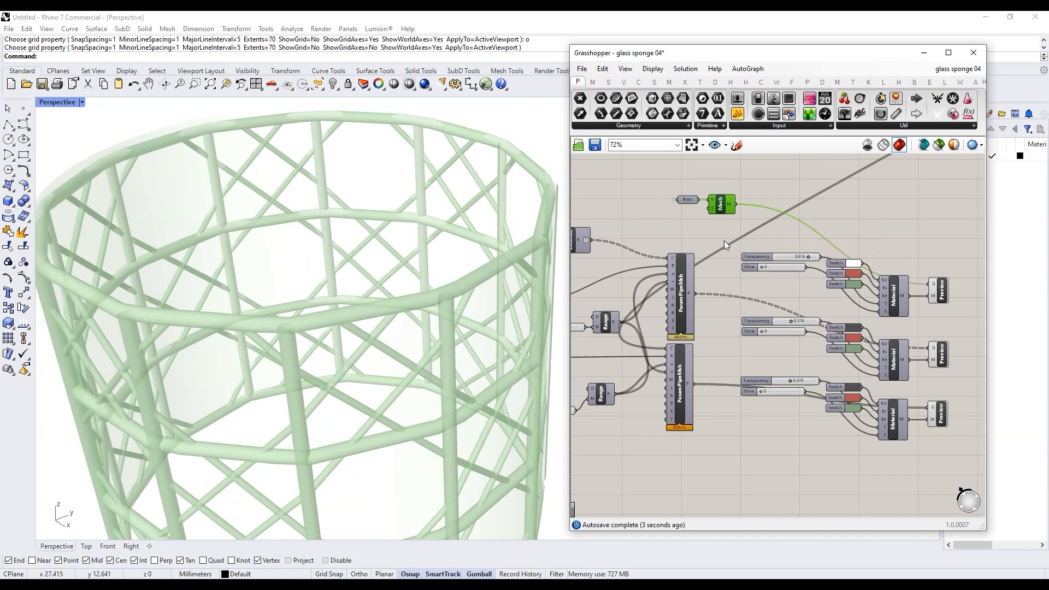
# Step: Change the Ks swatch of the surface's material to light green and check the shading on the lattice
pyautogui.scroll(3, 724, 240)
pyautogui.click(860, 264)
pyautogui.click(917, 309)
pyautogui.moveTo(916, 308)
pyautogui.mouseDown()
pyautogui.moveTo(933, 309)
pyautogui.moveTo(919, 299)
pyautogui.mouseUp()
pyautogui.moveTo(961, 367); pyautogui.dragTo(961, 365)
pyautogui.click(712, 211)
pyautogui.scroll(-8, 387, 277)
pyautogui.scroll(5, 394, 310)
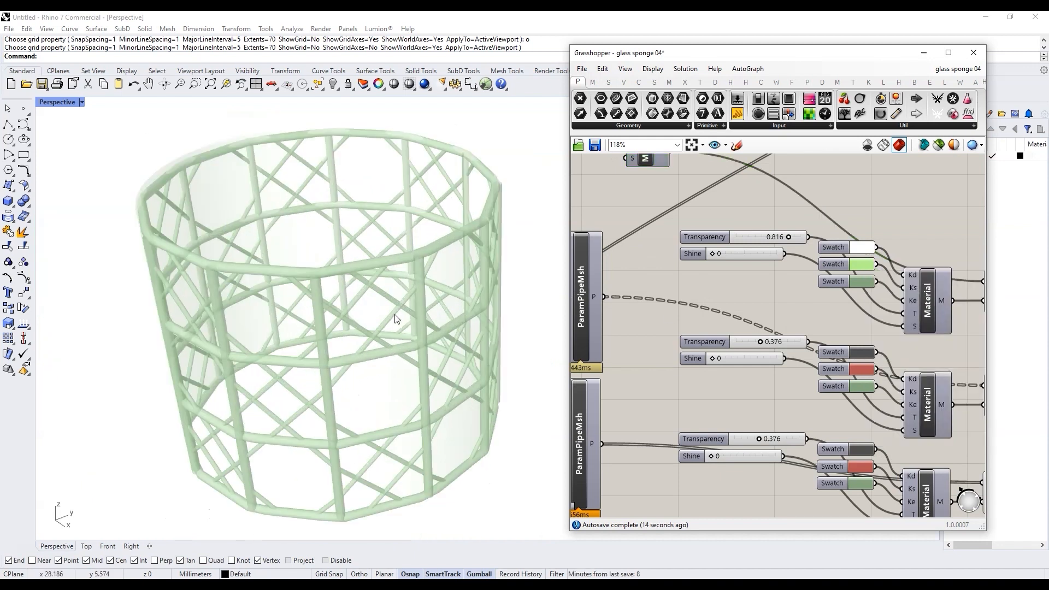
# Step: Change the Ke swatch of the surface's material to a very pale green
pyautogui.scroll(-1, 813, 263)
pyautogui.moveTo(889, 339); pyautogui.dragTo(815, 317, button='right')
pyautogui.click(780, 227)
pyautogui.moveTo(838, 281)
pyautogui.mouseDown()
pyautogui.moveTo(788, 275)
pyautogui.moveTo(854, 316)
pyautogui.moveTo(845, 265)
pyautogui.mouseUp()
pyautogui.click(875, 214)
pyautogui.scroll(4, 780, 254)
pyautogui.click(780, 254)
pyautogui.moveTo(856, 307); pyautogui.dragTo(862, 280)
pyautogui.click(830, 429)
pyautogui.moveTo(837, 405); pyautogui.dragTo(856, 328, button='right')
pyautogui.scroll(-1, 855, 327)
pyautogui.scroll(-1, 716, 300)
pyautogui.scroll(1, 852, 361)
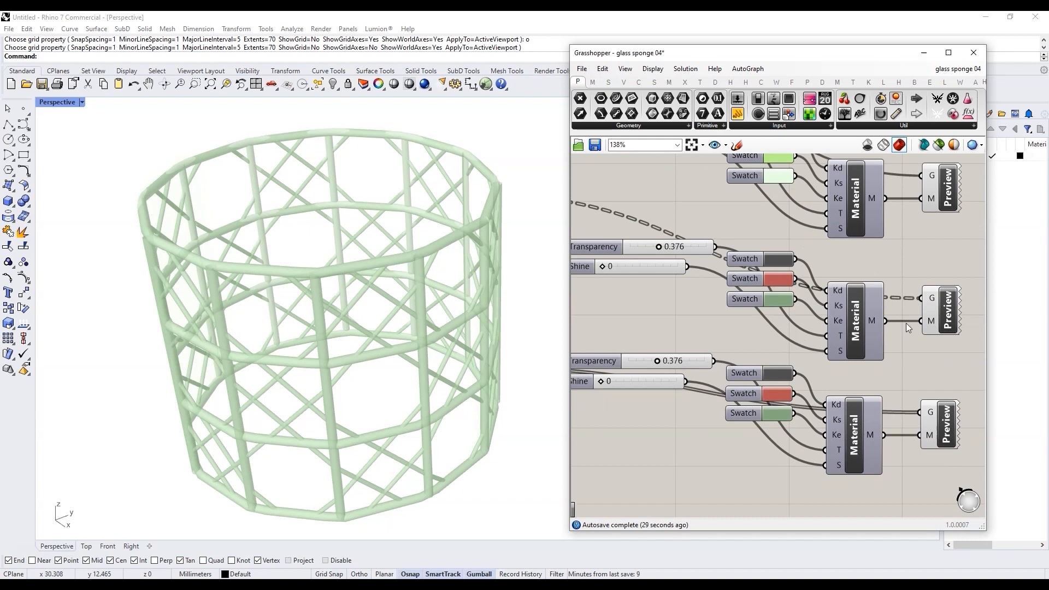
# Step: Set the second material's Ks swatch to black and its Ke swatch to dark grey
pyautogui.click(787, 281)
pyautogui.moveTo(831, 335); pyautogui.dragTo(894, 412)
pyautogui.click(852, 458)
pyautogui.click(782, 301)
pyautogui.moveTo(851, 362); pyautogui.dragTo(885, 377)
pyautogui.click(864, 276)
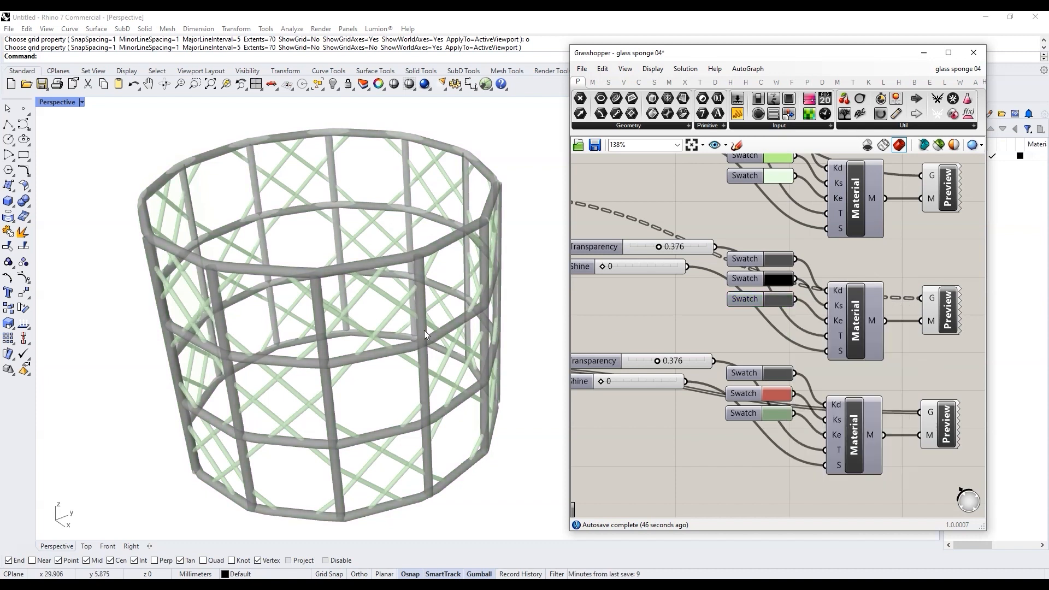
# Step: Set the third material's Ke swatch to dark grey and check the pipes' shading from another angle
pyautogui.click(787, 413)
pyautogui.moveTo(855, 440); pyautogui.dragTo(880, 469)
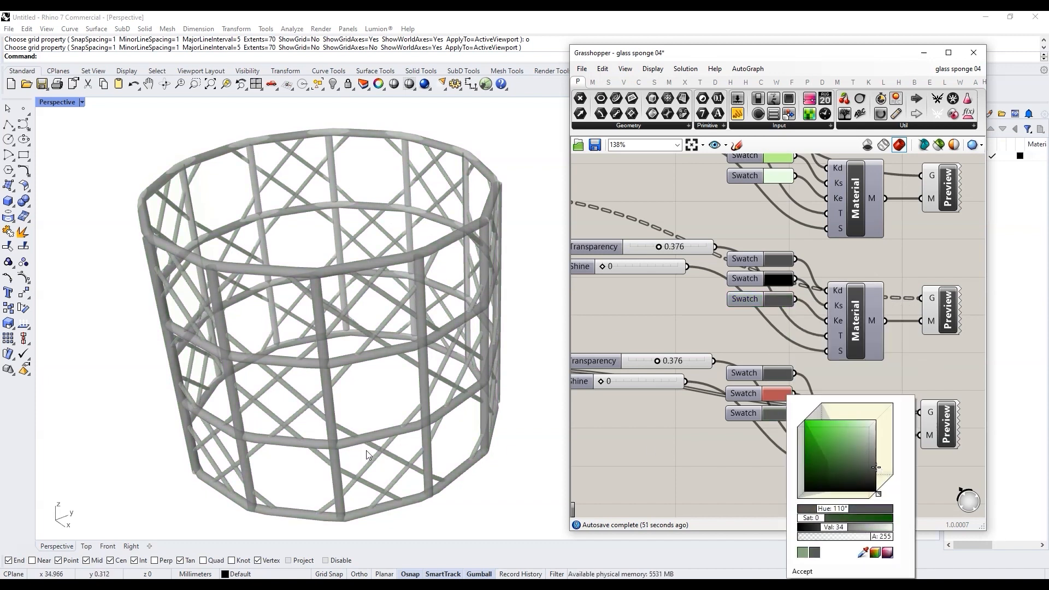
pyautogui.moveTo(377, 434); pyautogui.dragTo(332, 453, button='right')
pyautogui.scroll(-3, 295, 404)
pyautogui.scroll(2, 284, 405)
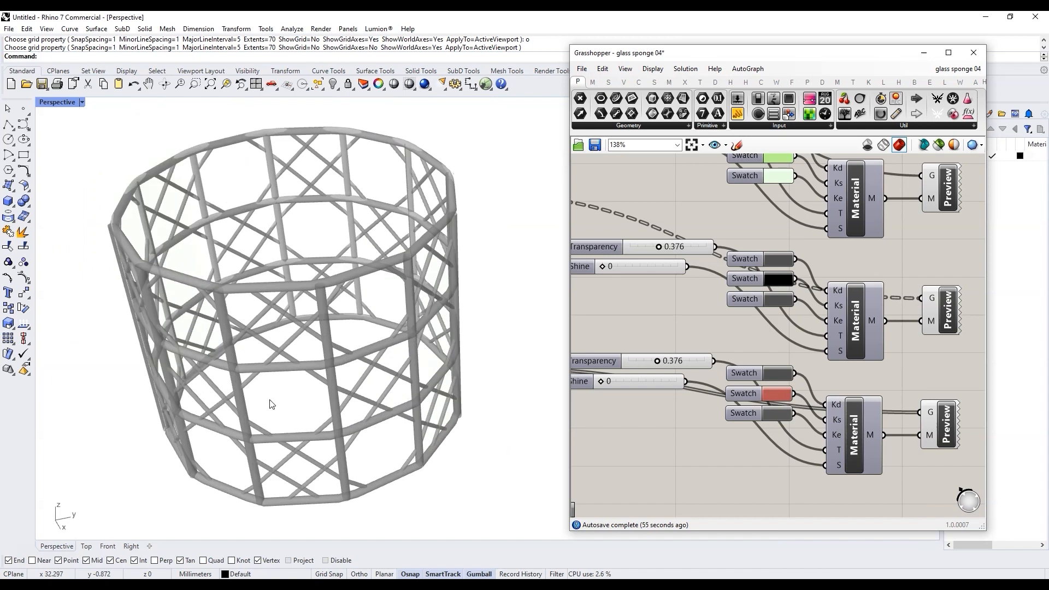